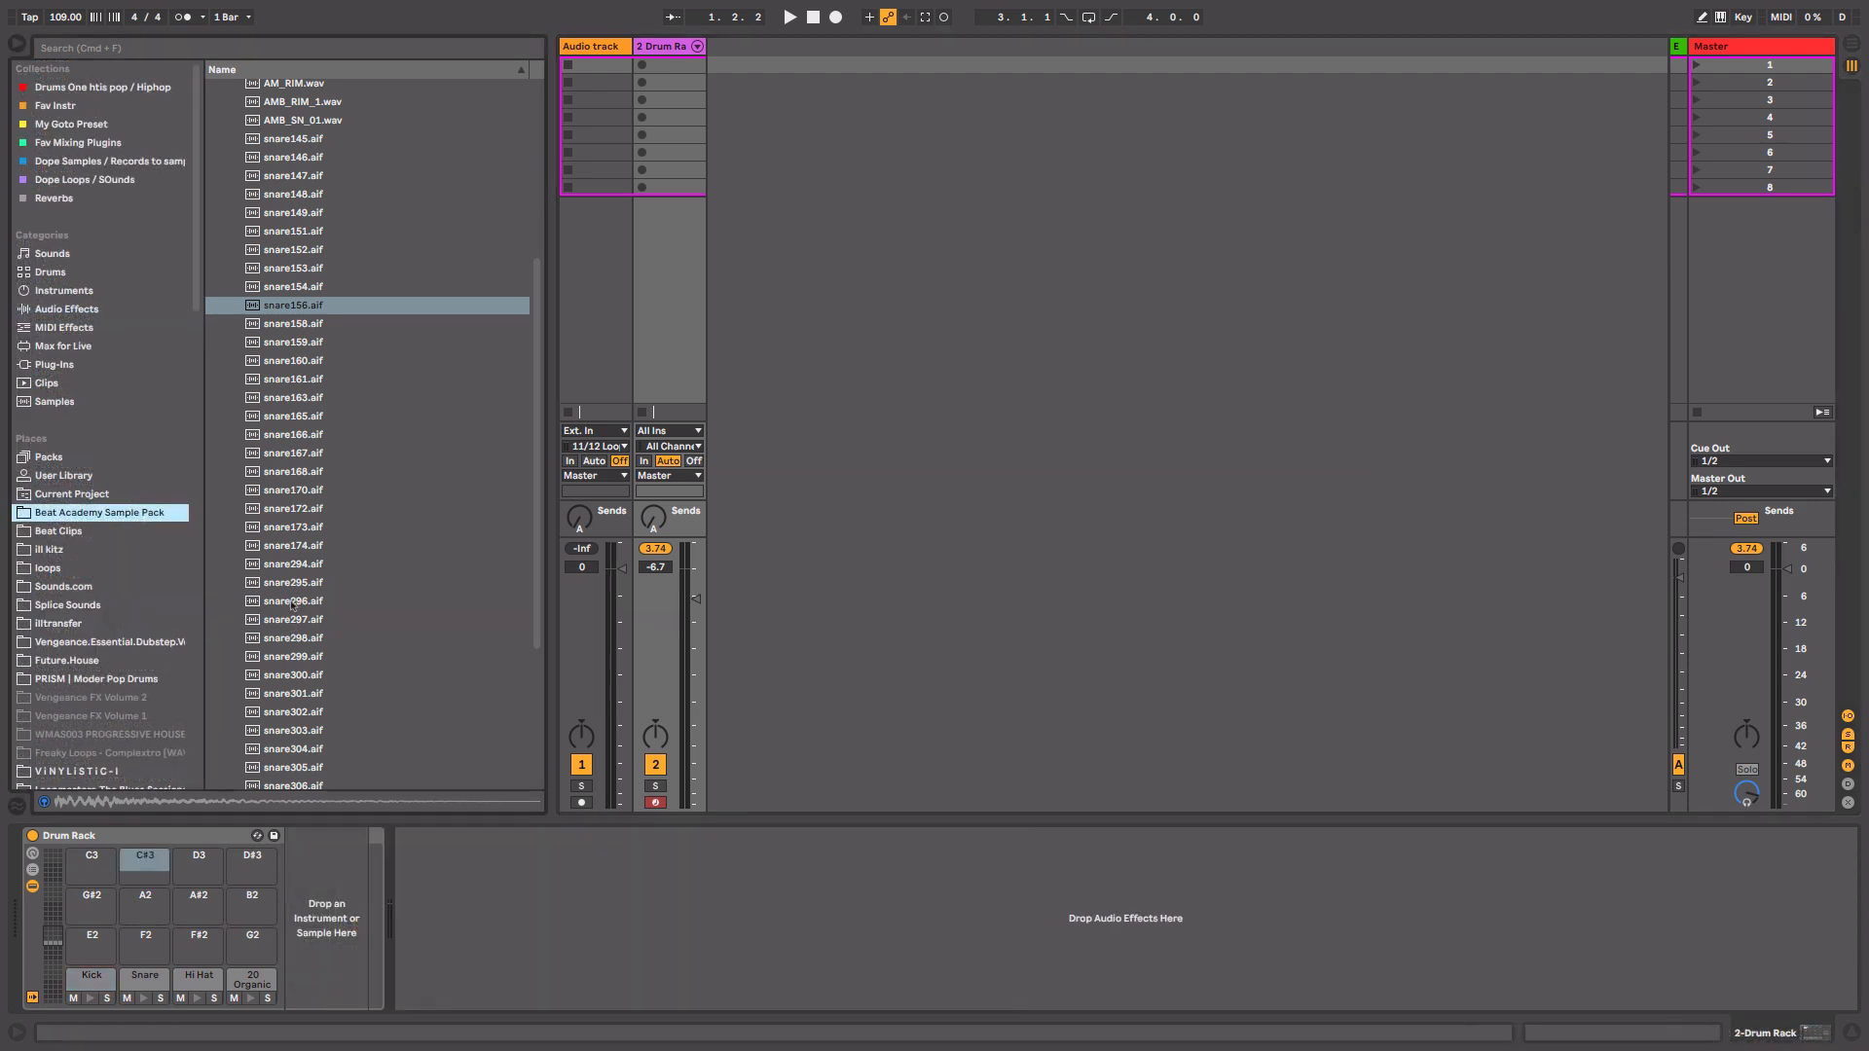
Load the snare296.aif sample onto the Drum Rack's C3 pad and audition it.
left_click(297, 600)
left_click_drag(297, 600, 92, 874)
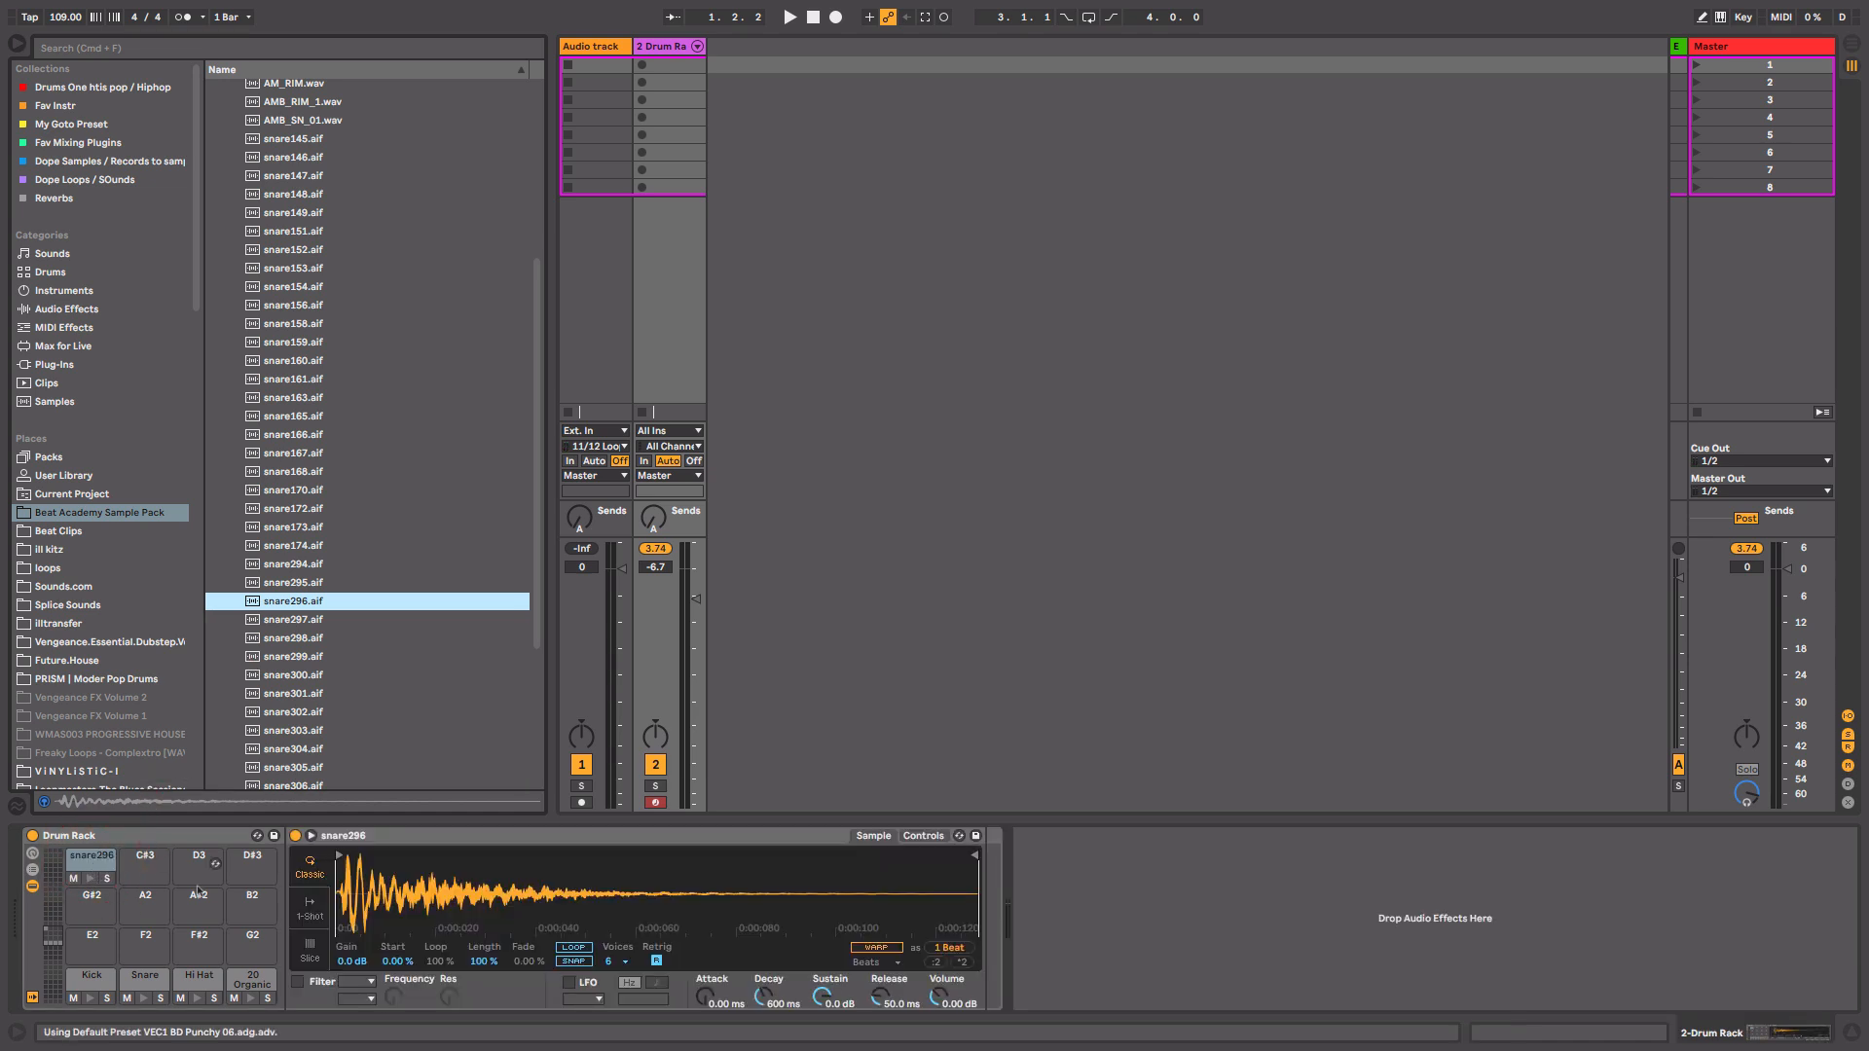
left_click(591, 834)
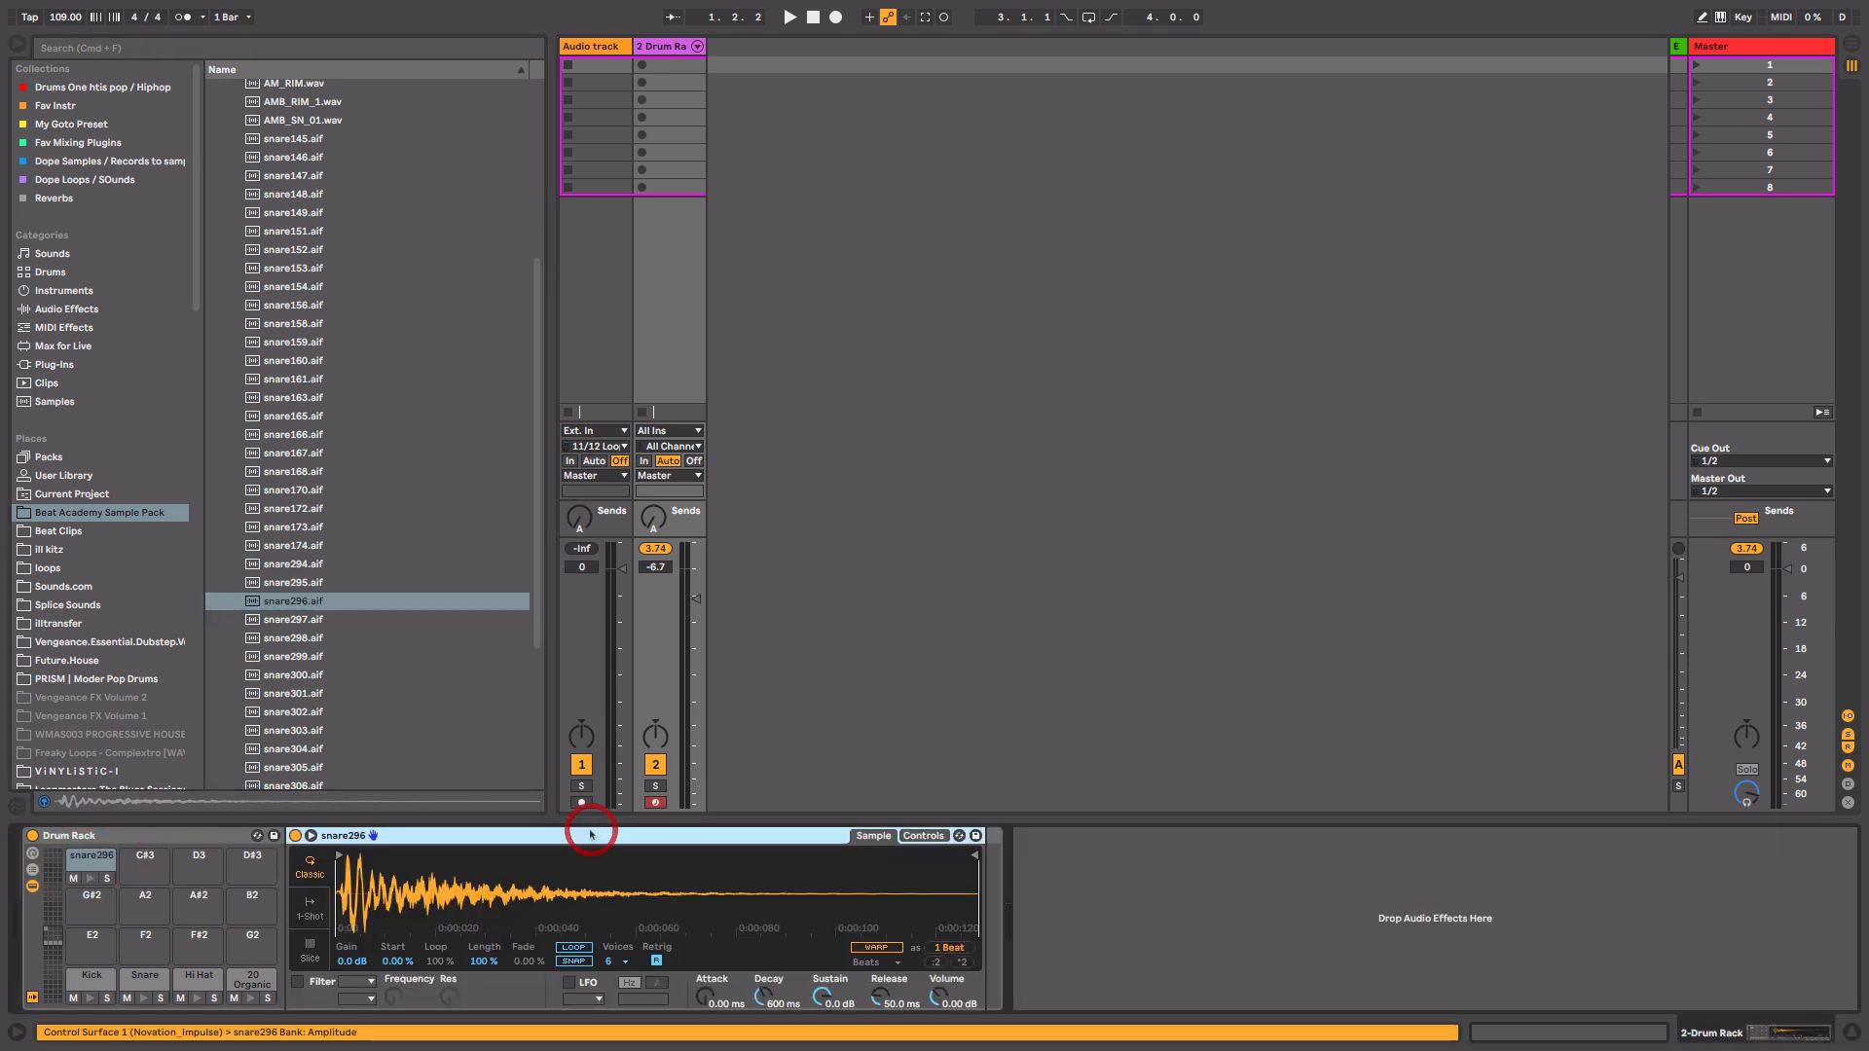
left_click(90, 879)
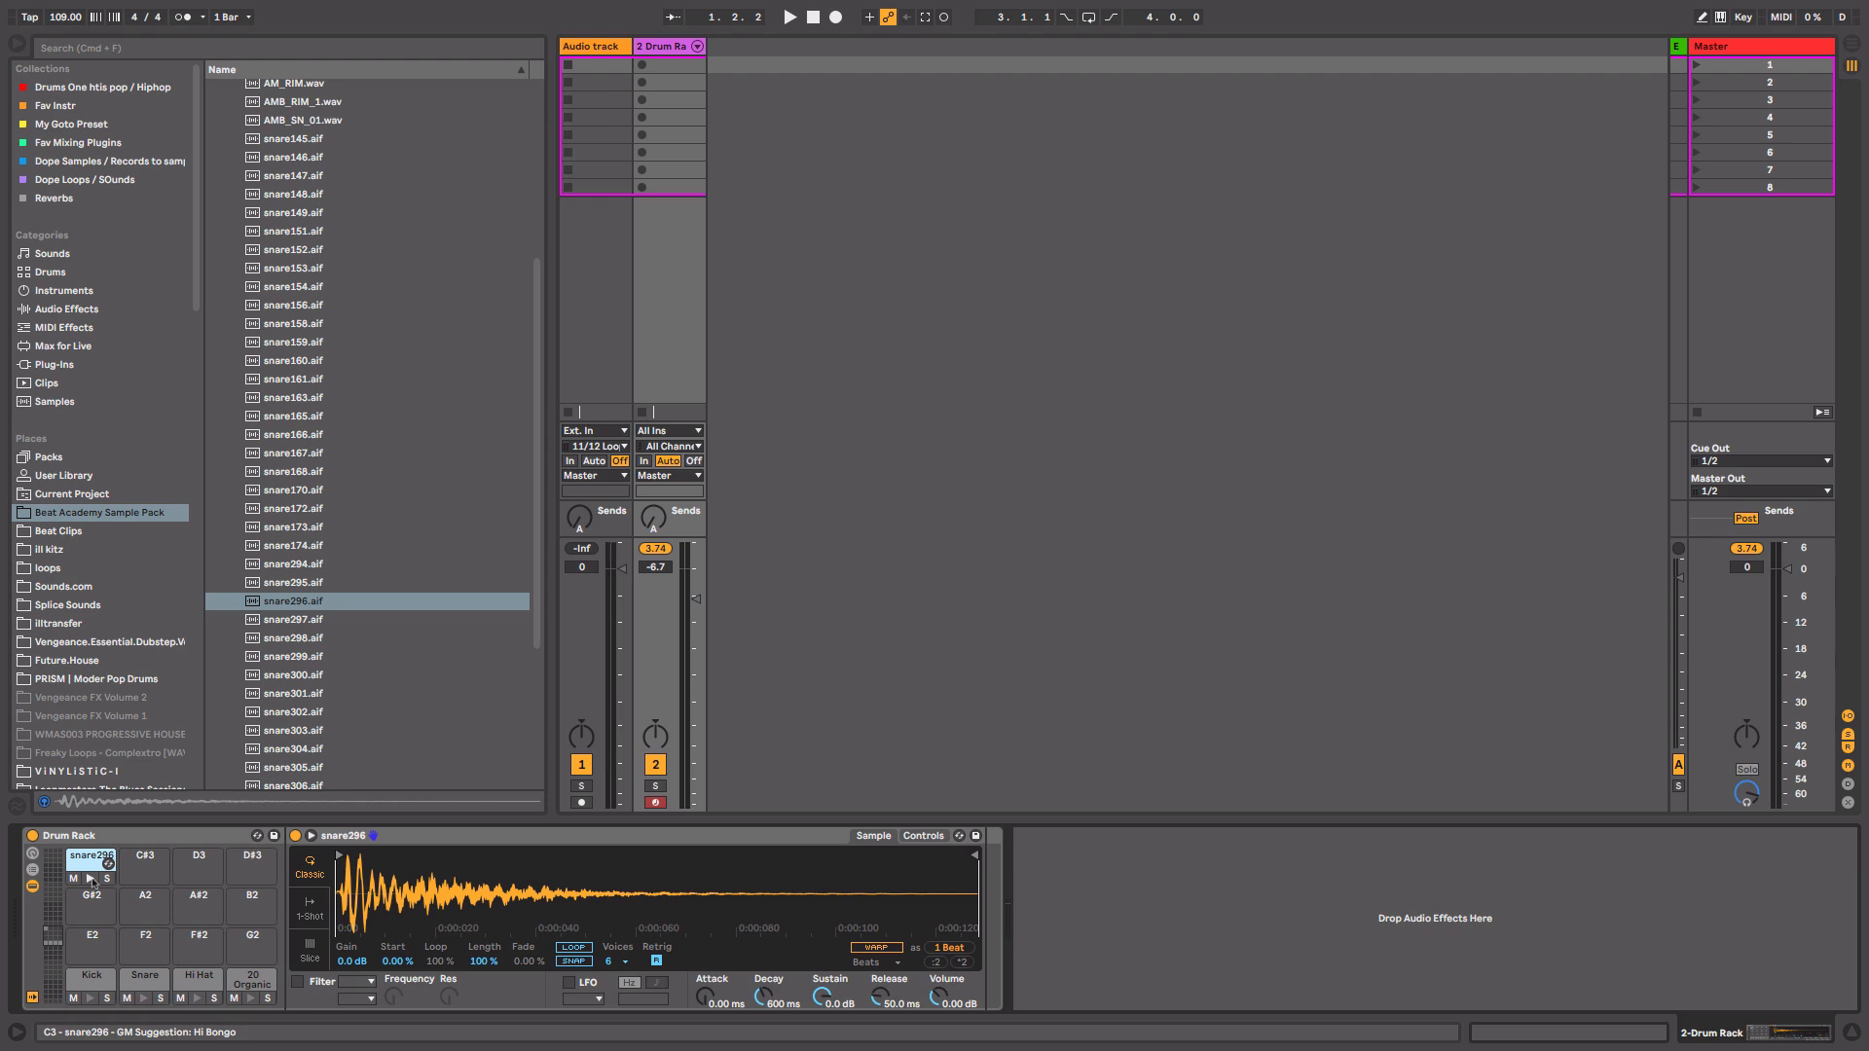
Load the Wavetable instrument onto the Drum Rack's C#3 pad and audition the pad.
left_click(83, 290)
left_click_drag(269, 291, 141, 878)
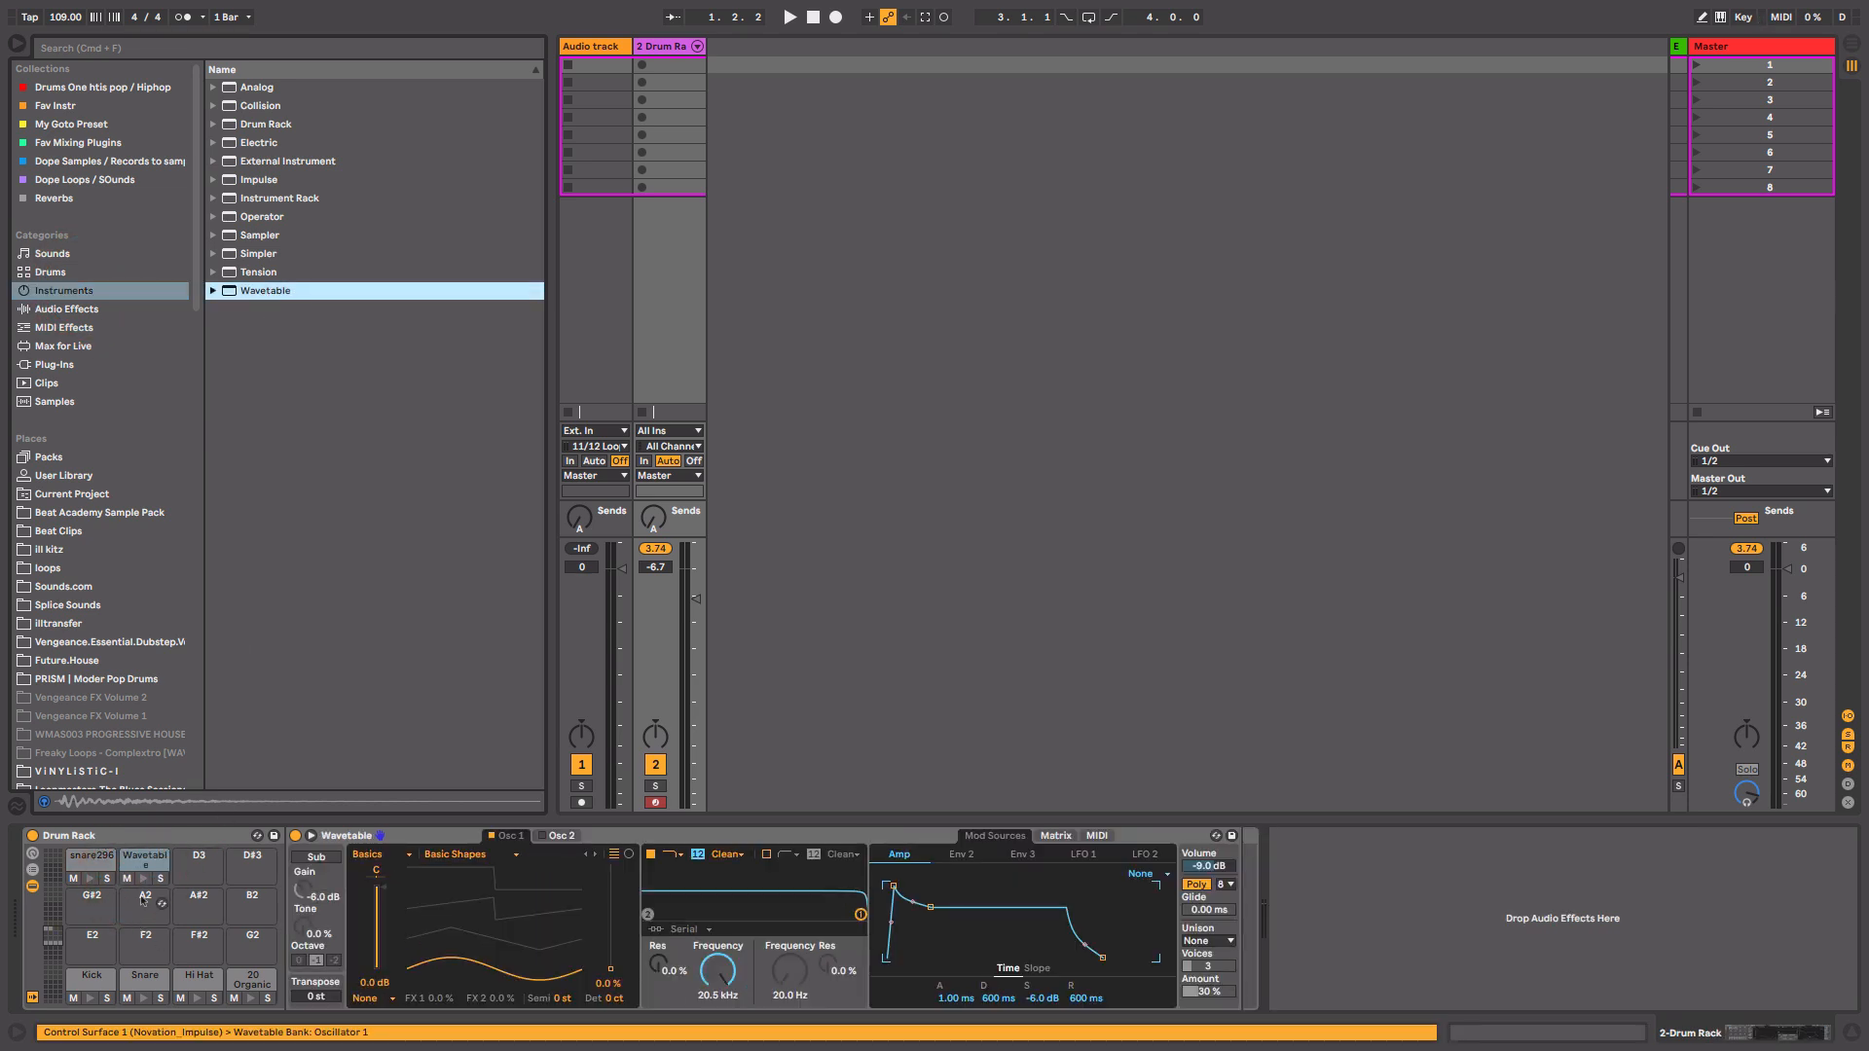
left_click(143, 879)
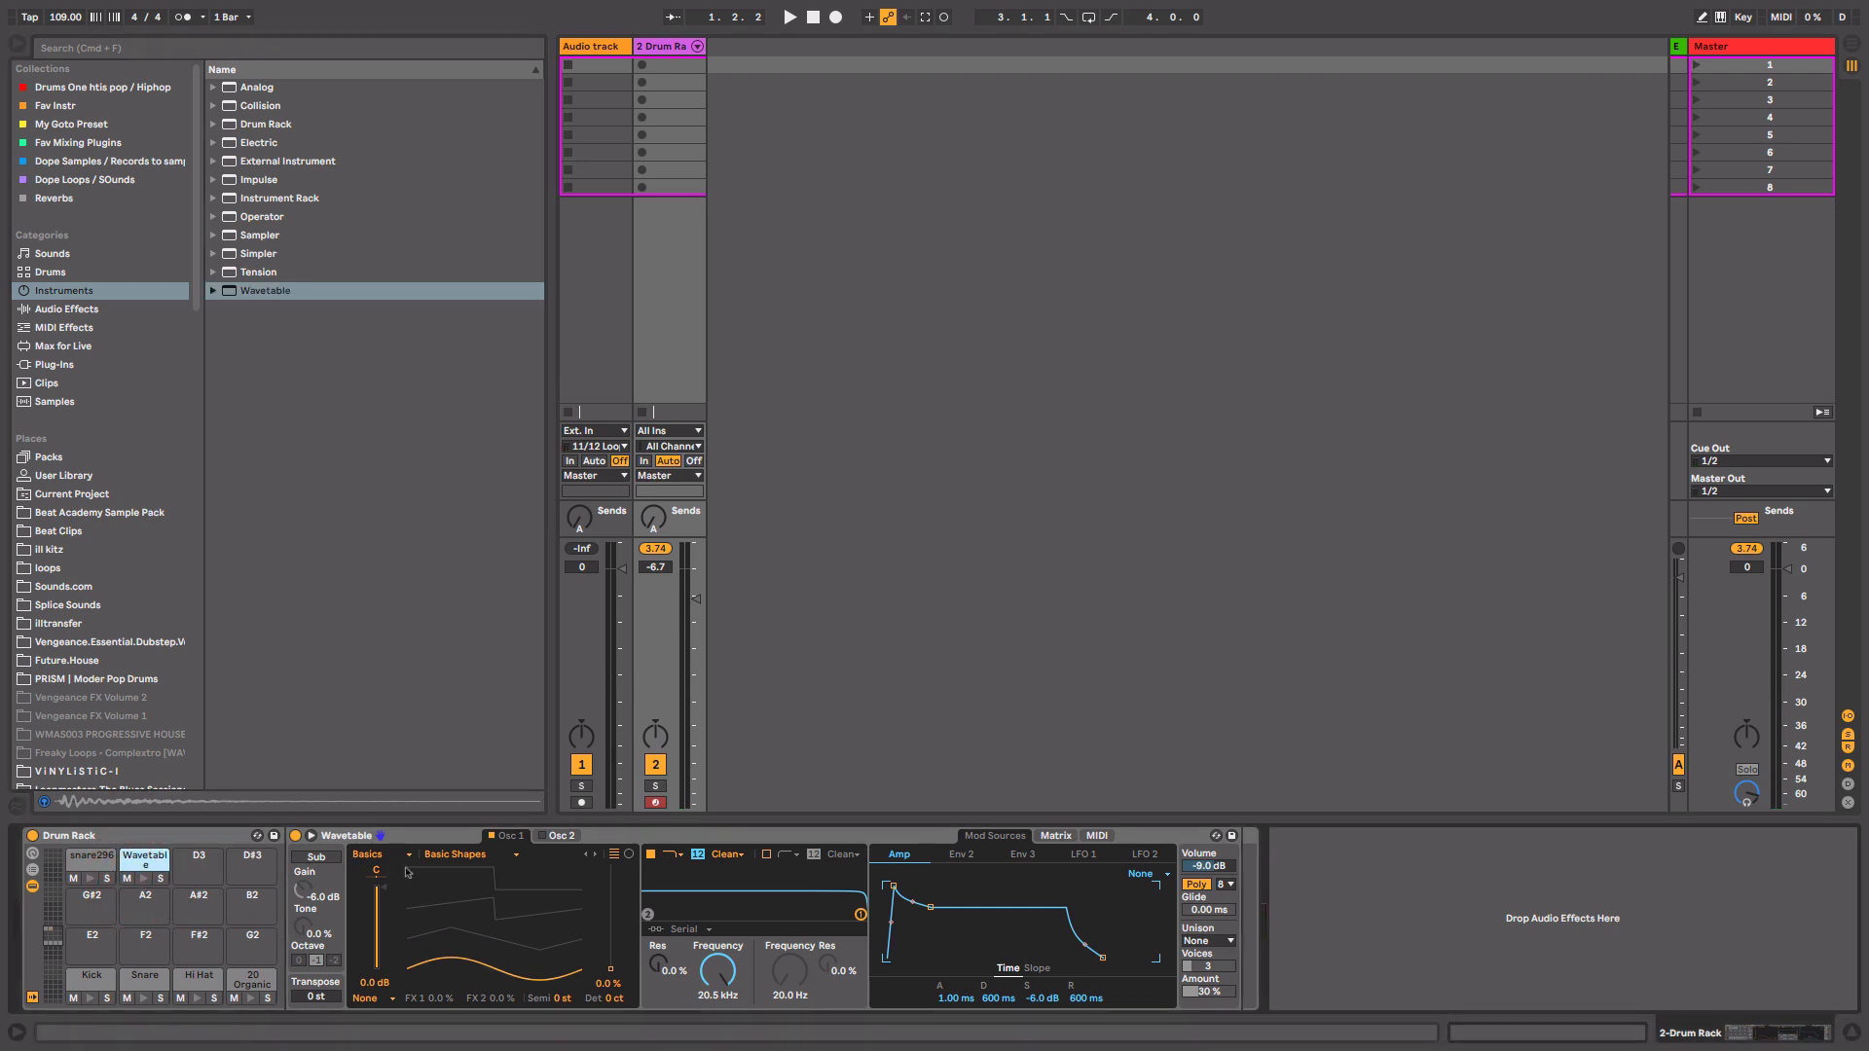
left_click(425, 839)
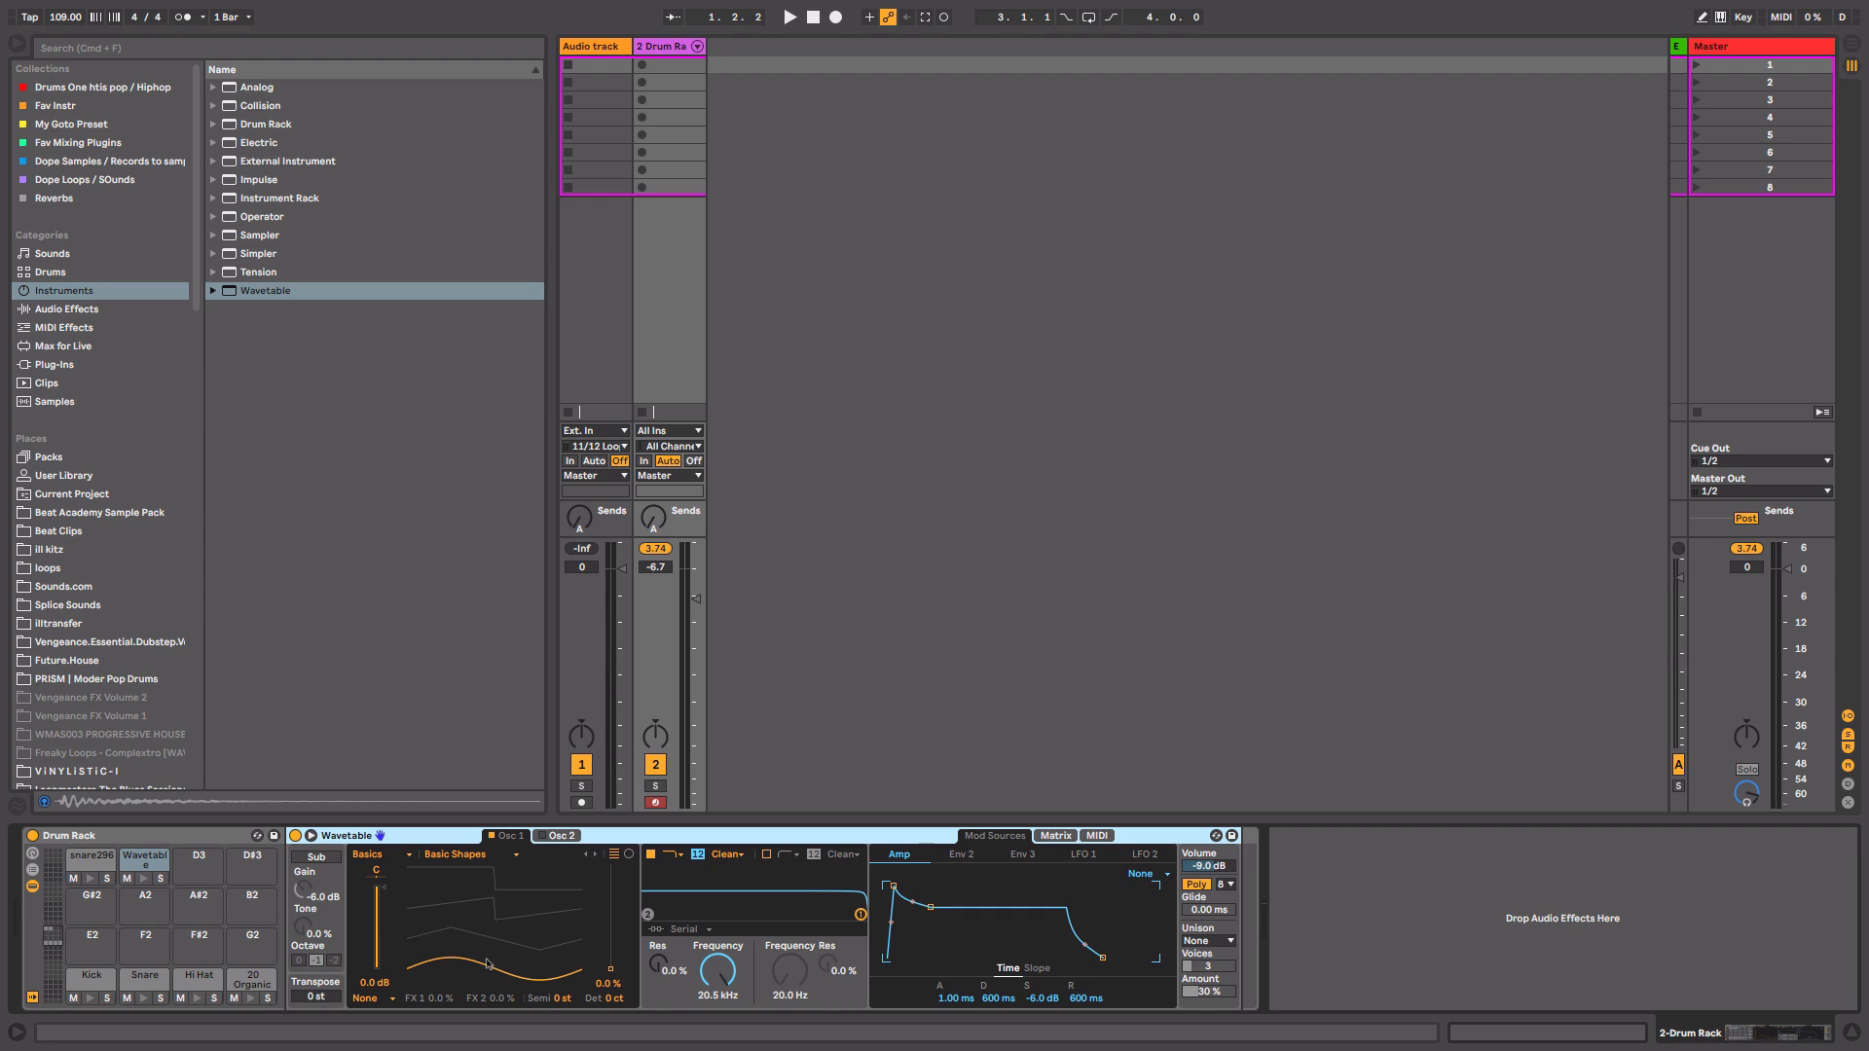
left_click_drag(496, 964, 435, 975)
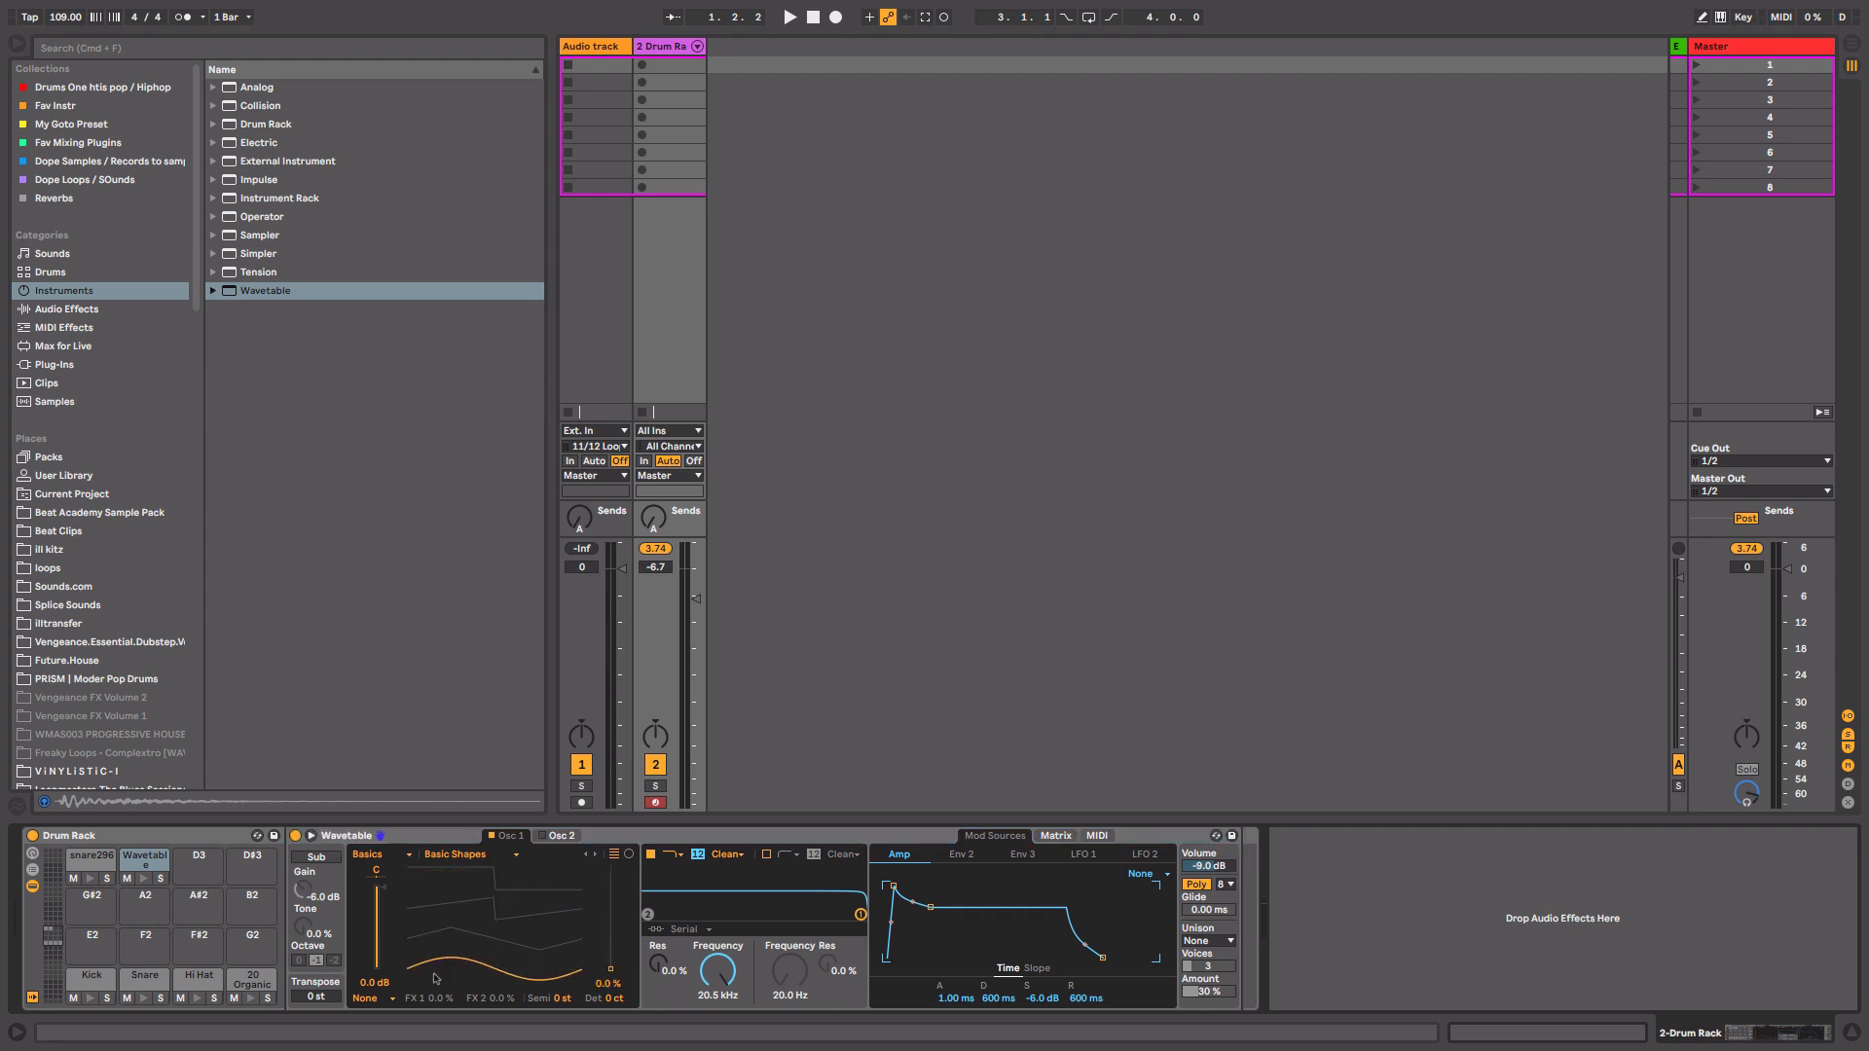
left_click(143, 879)
left_click(143, 879)
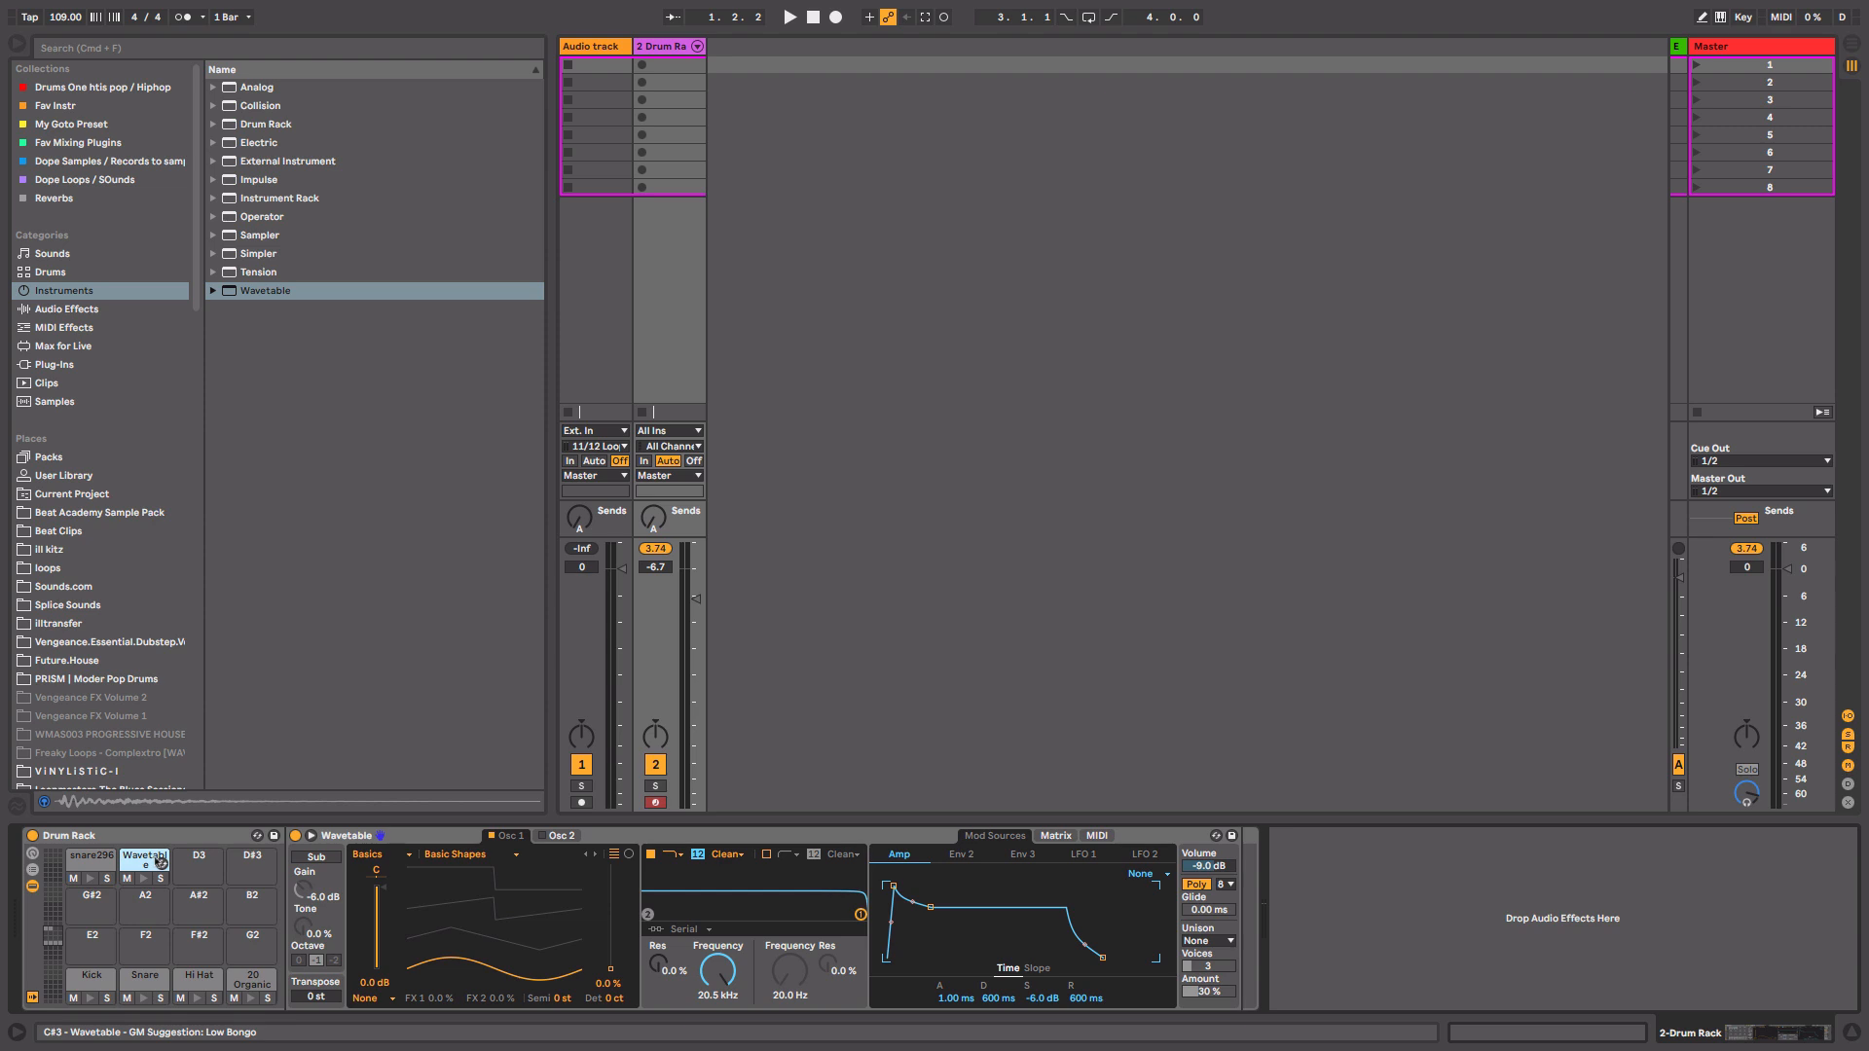
Add the Pitch MIDI effect to the C#3 pad and set its pitch to +6 st.
left_click(68, 327)
left_click_drag(248, 159, 144, 866)
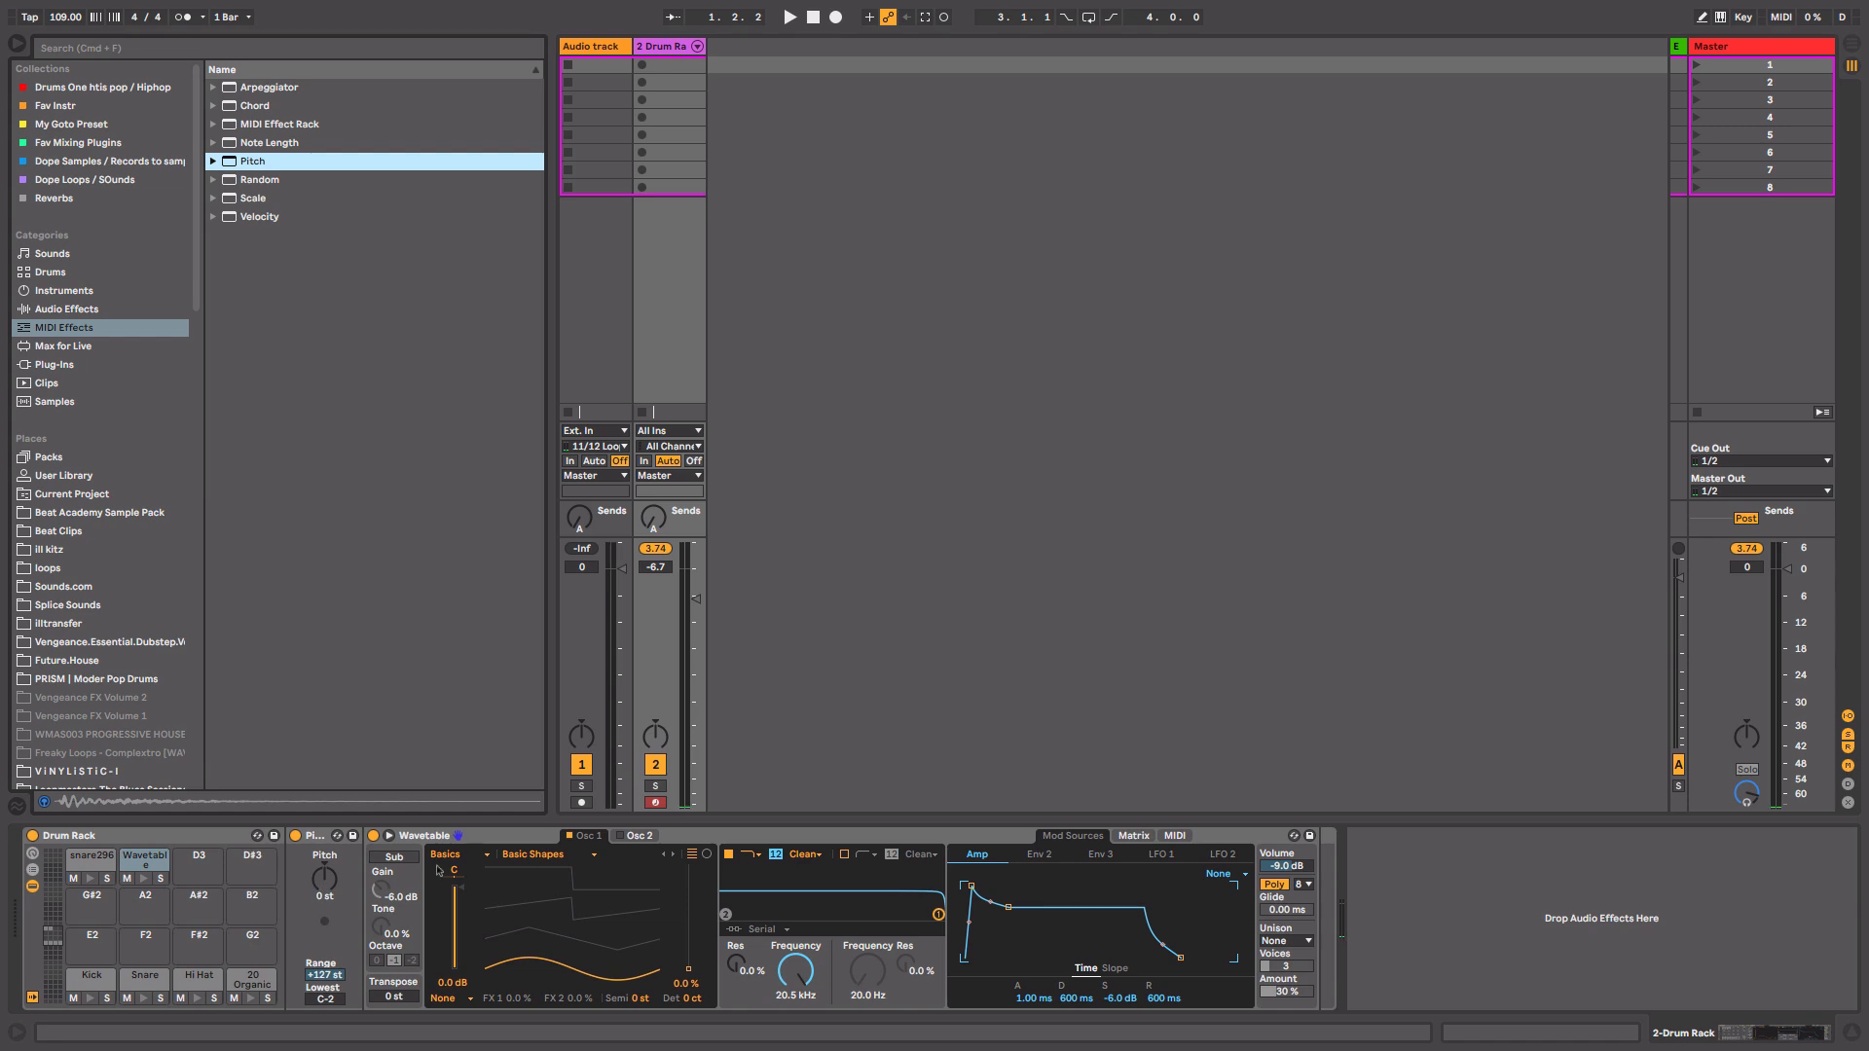
left_click_drag(329, 883, 329, 847)
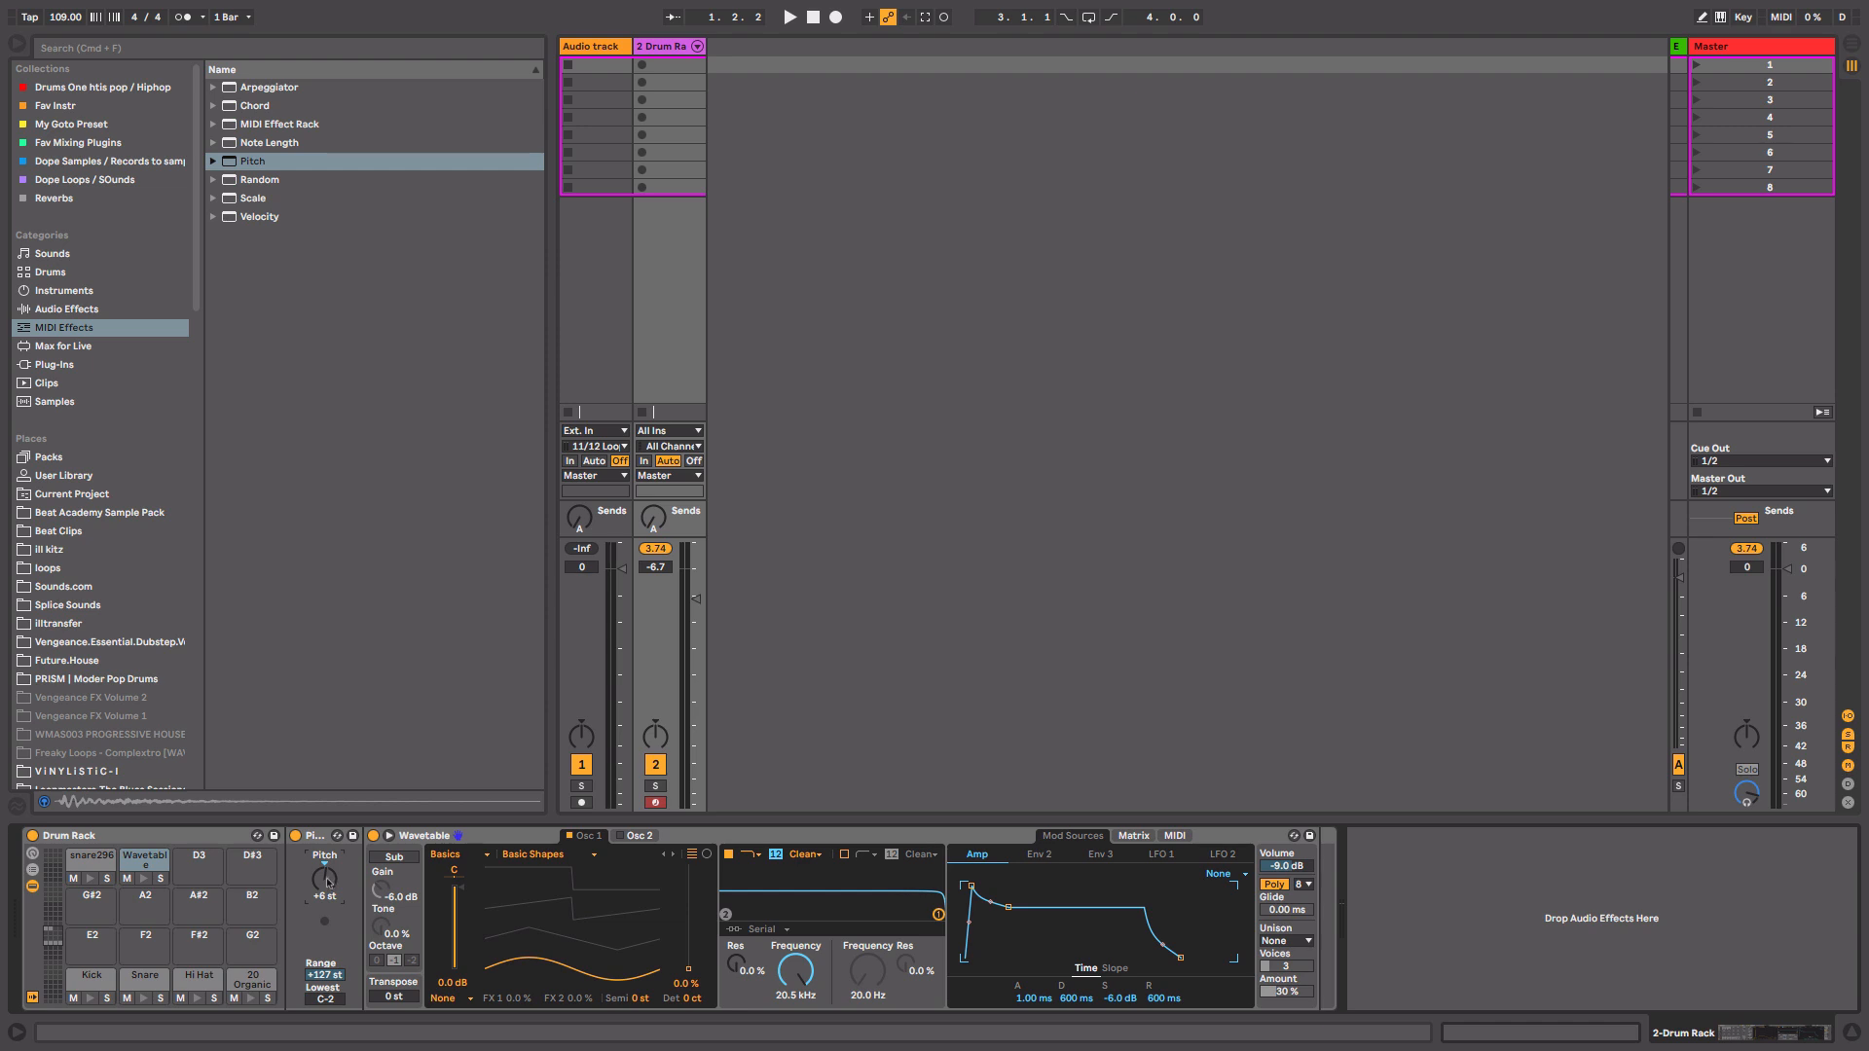
Replace Wavetable on the C#3 pad with the Arcade plug-in from the Fav Instr collection.
left_click(88, 105)
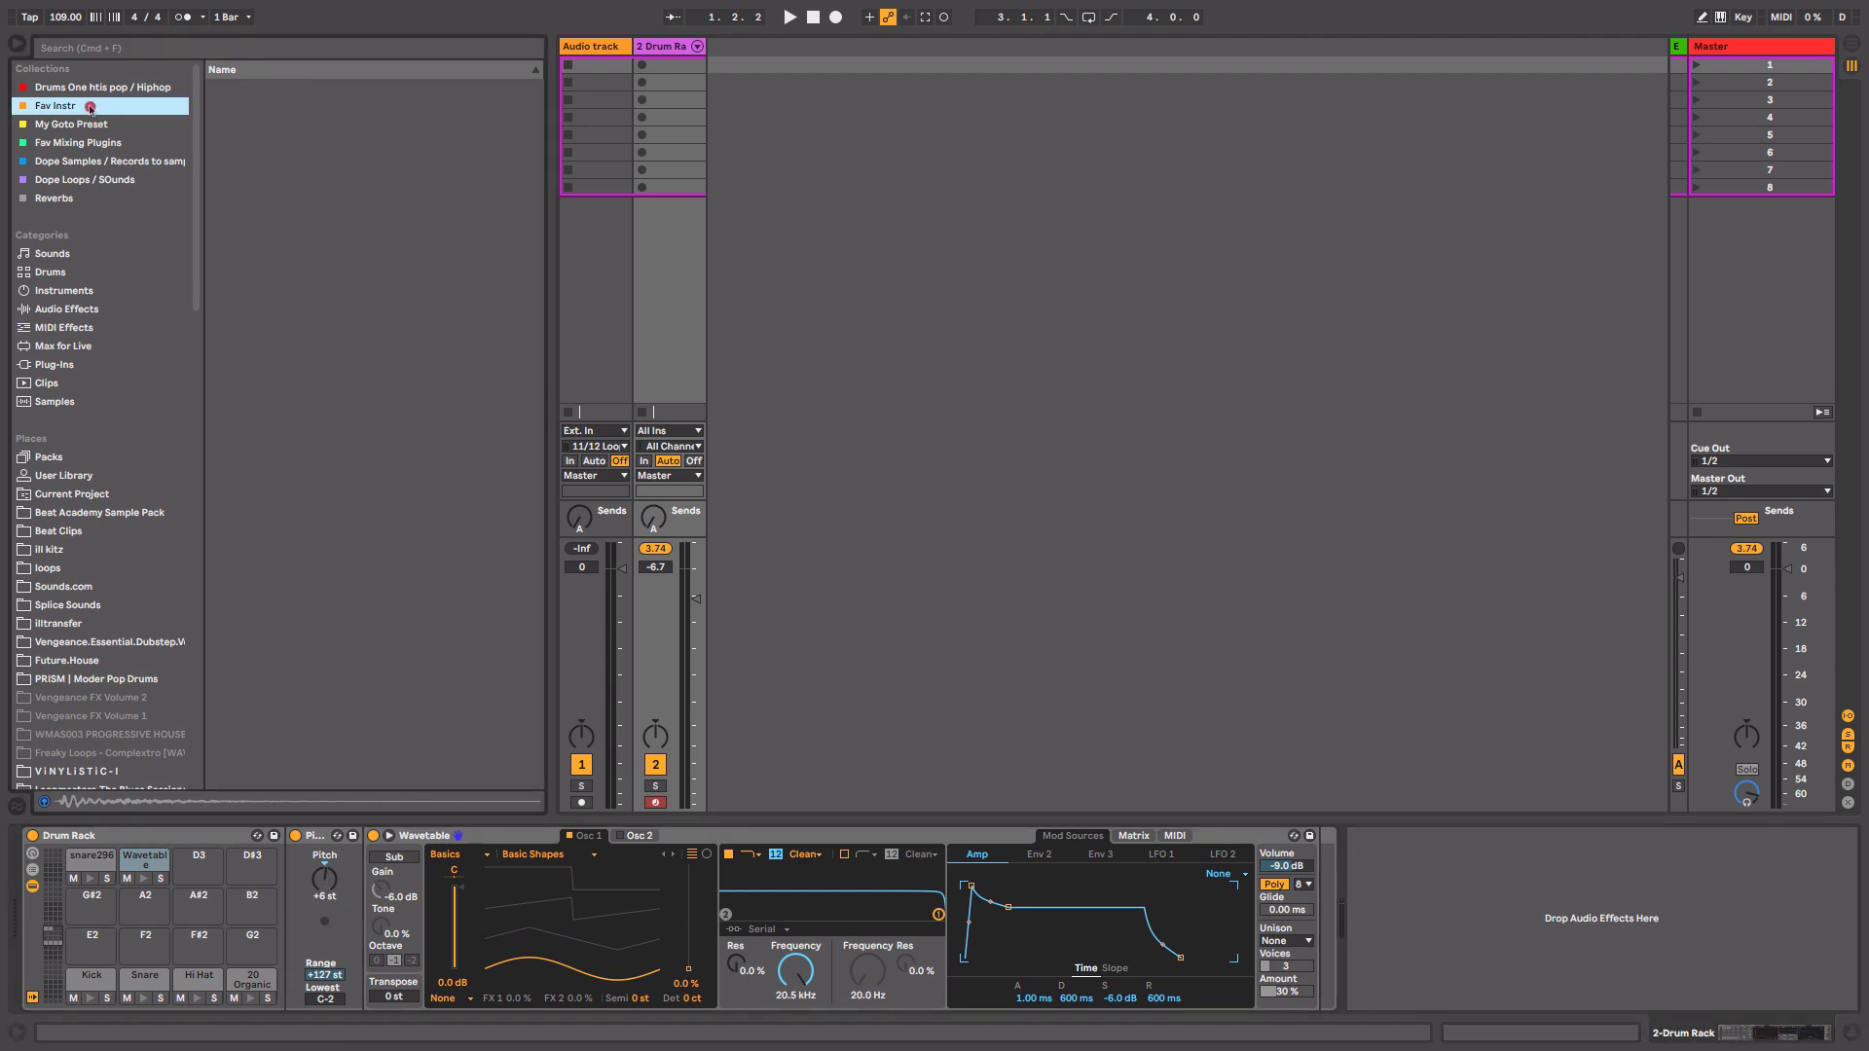
left_click(262, 199)
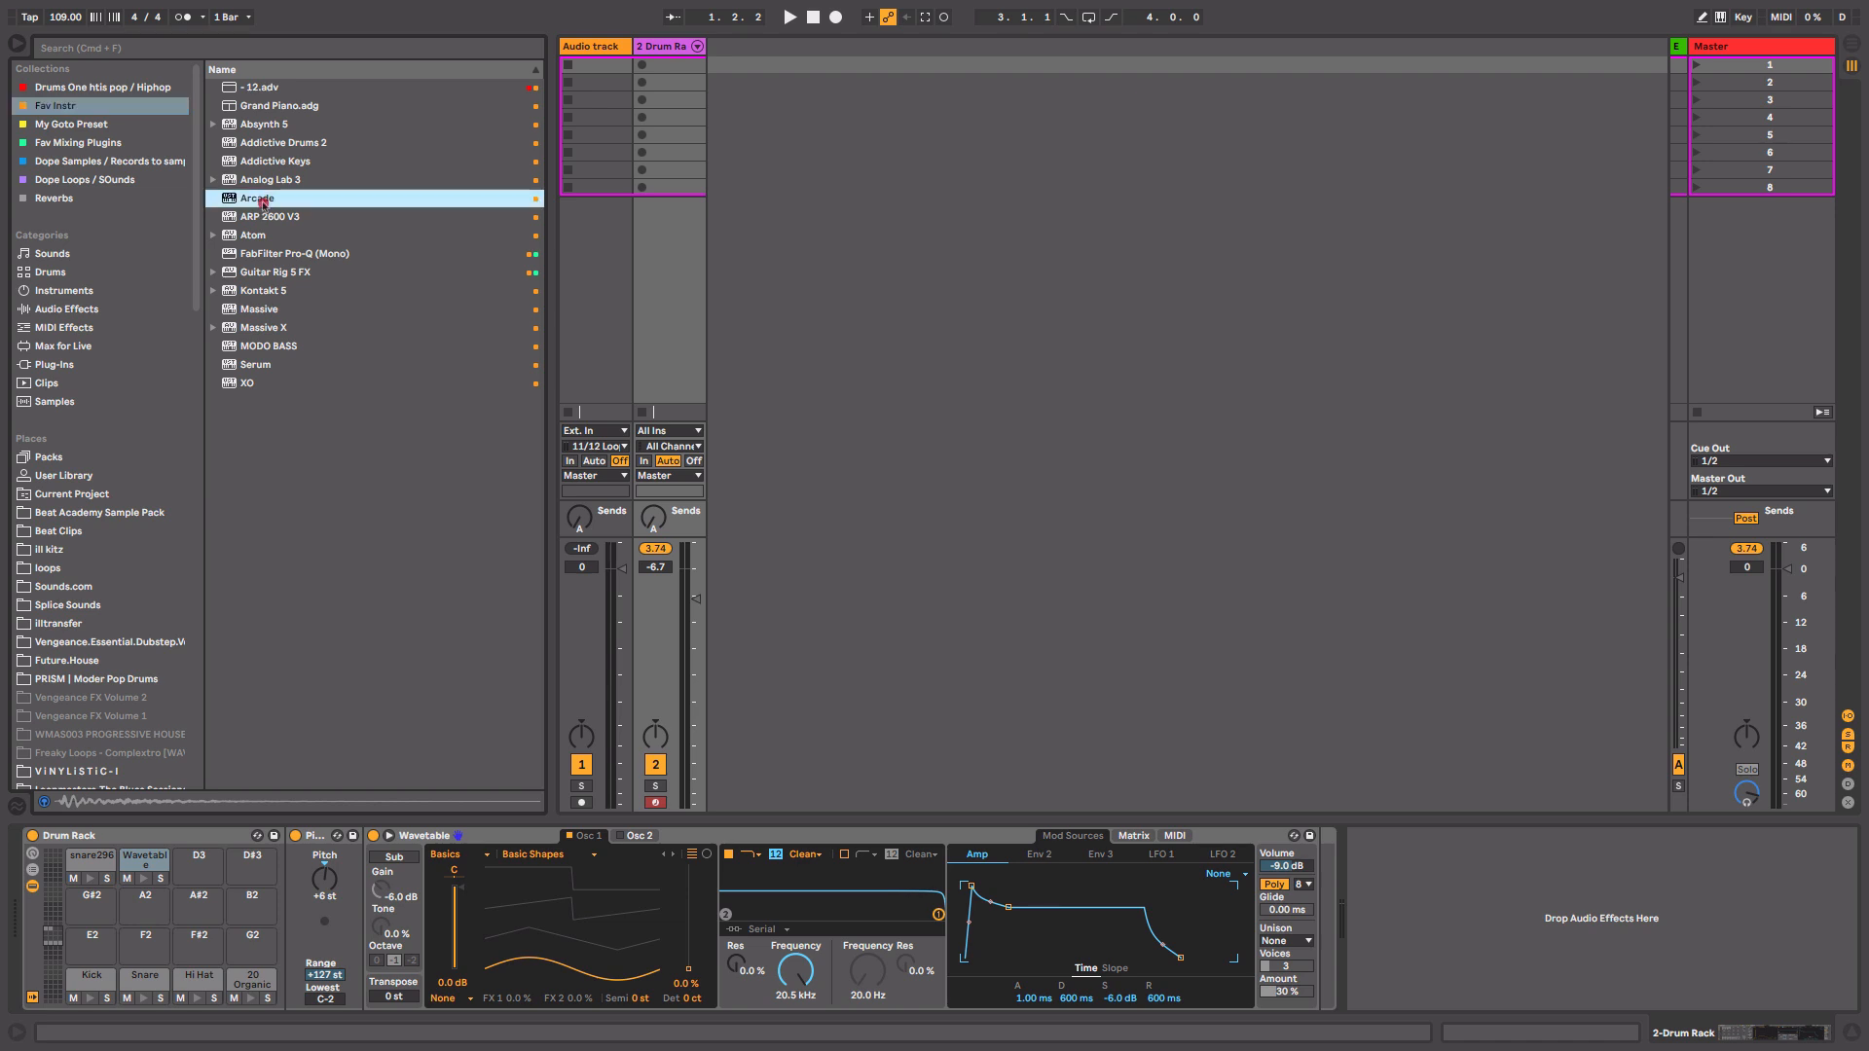
left_click_drag(263, 199, 144, 866)
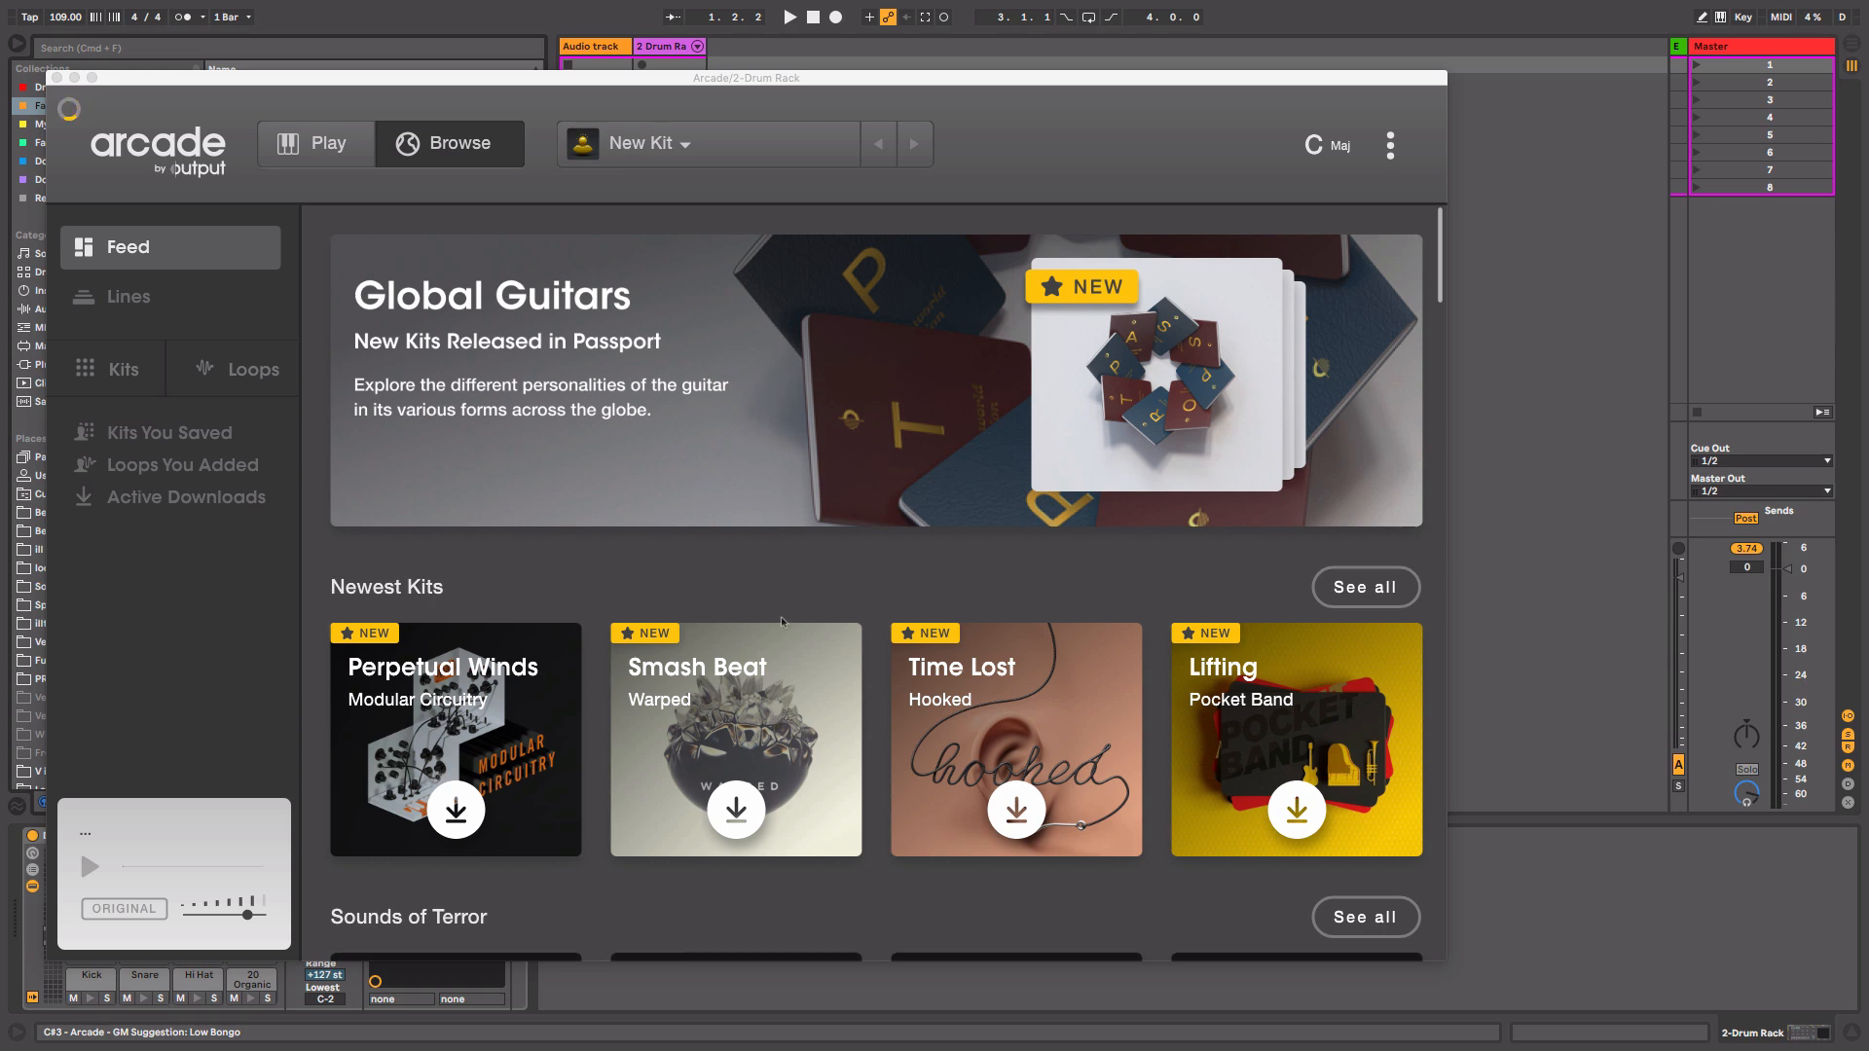
Load the Acidic Grooves kit from the Drum Machinery line in Arcade.
left_click(234, 304)
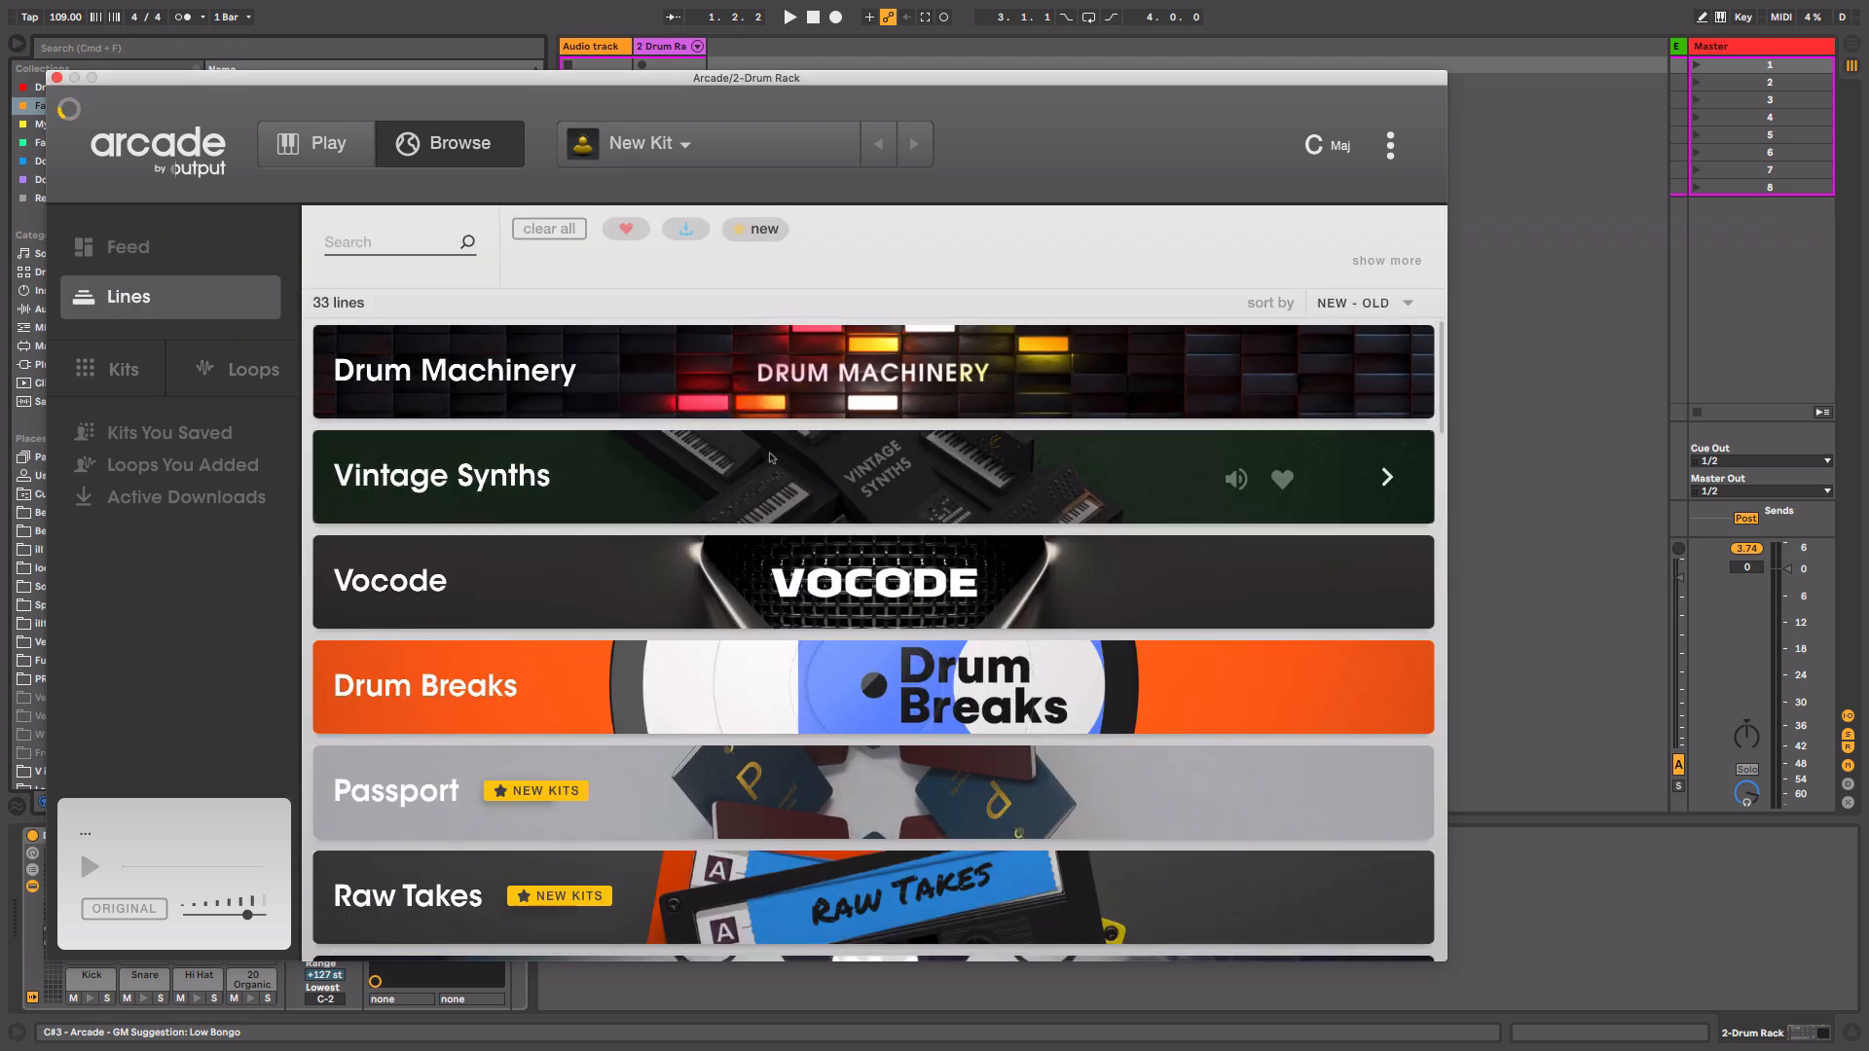
left_click(770, 356)
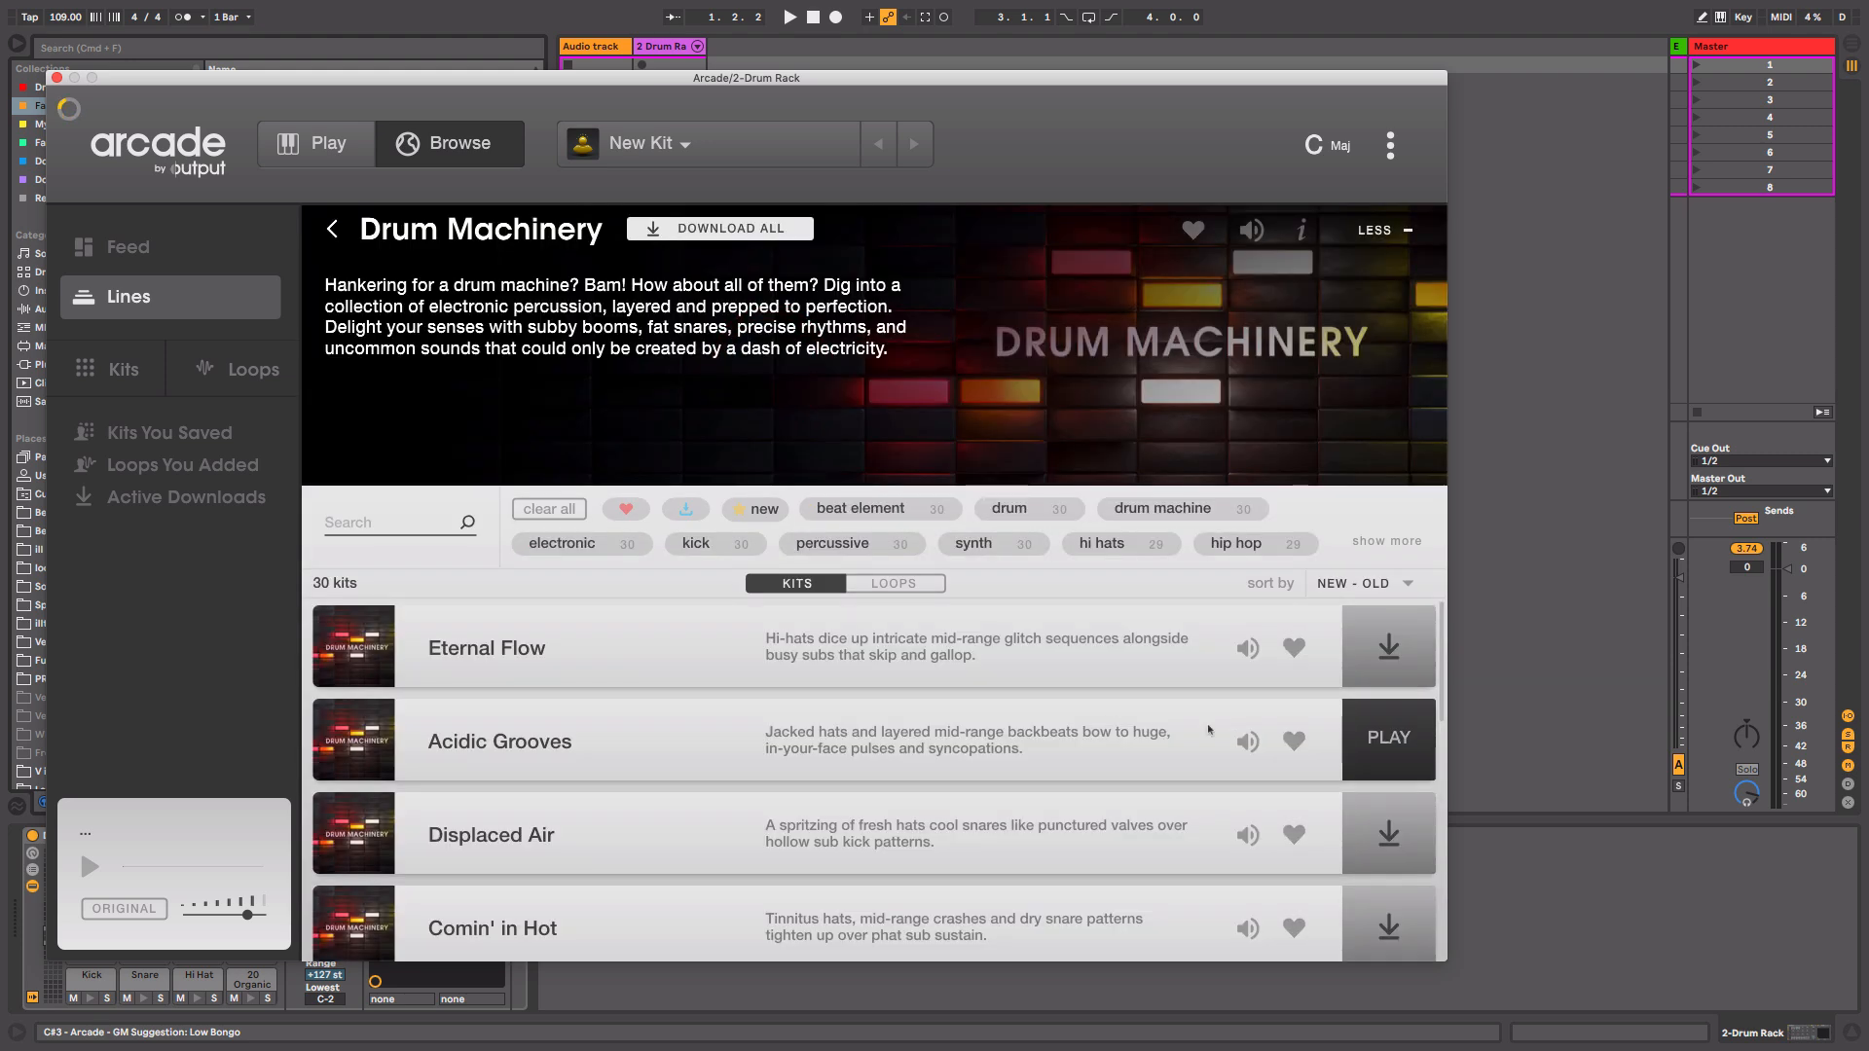
left_click(1373, 737)
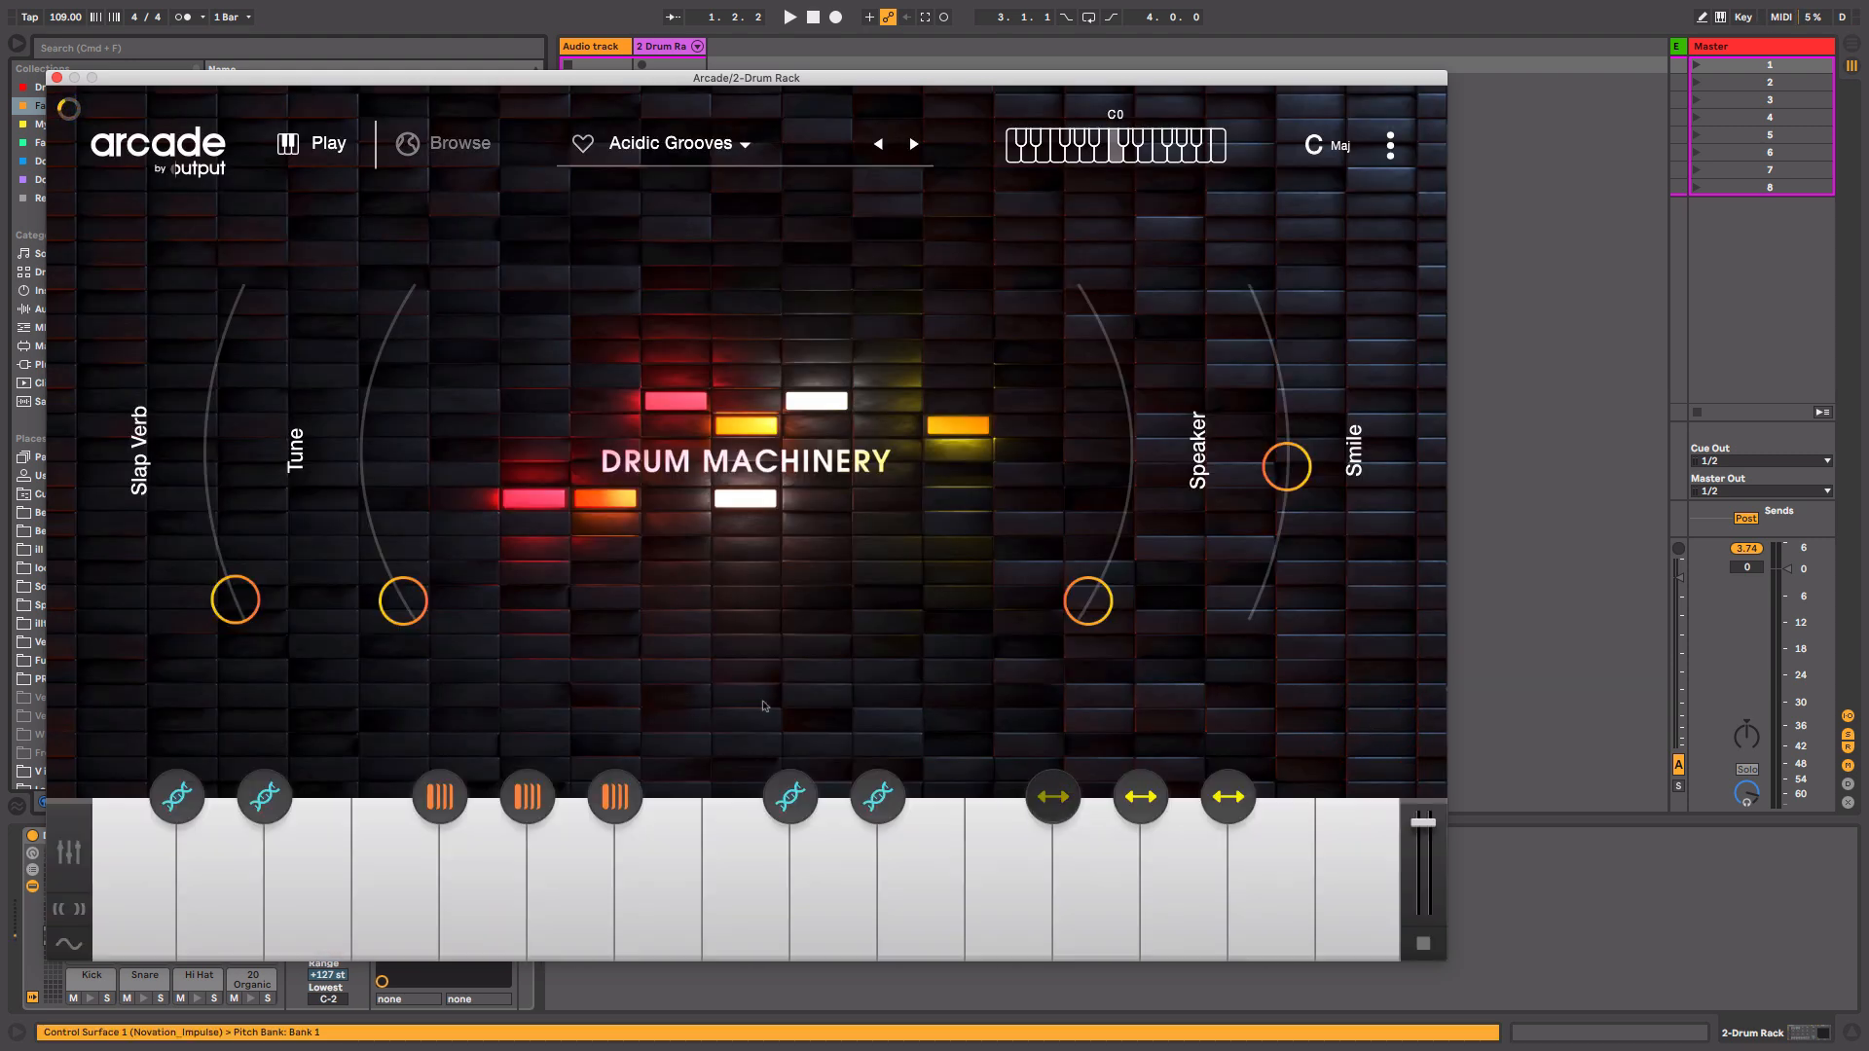
mouse_move(1067, 817)
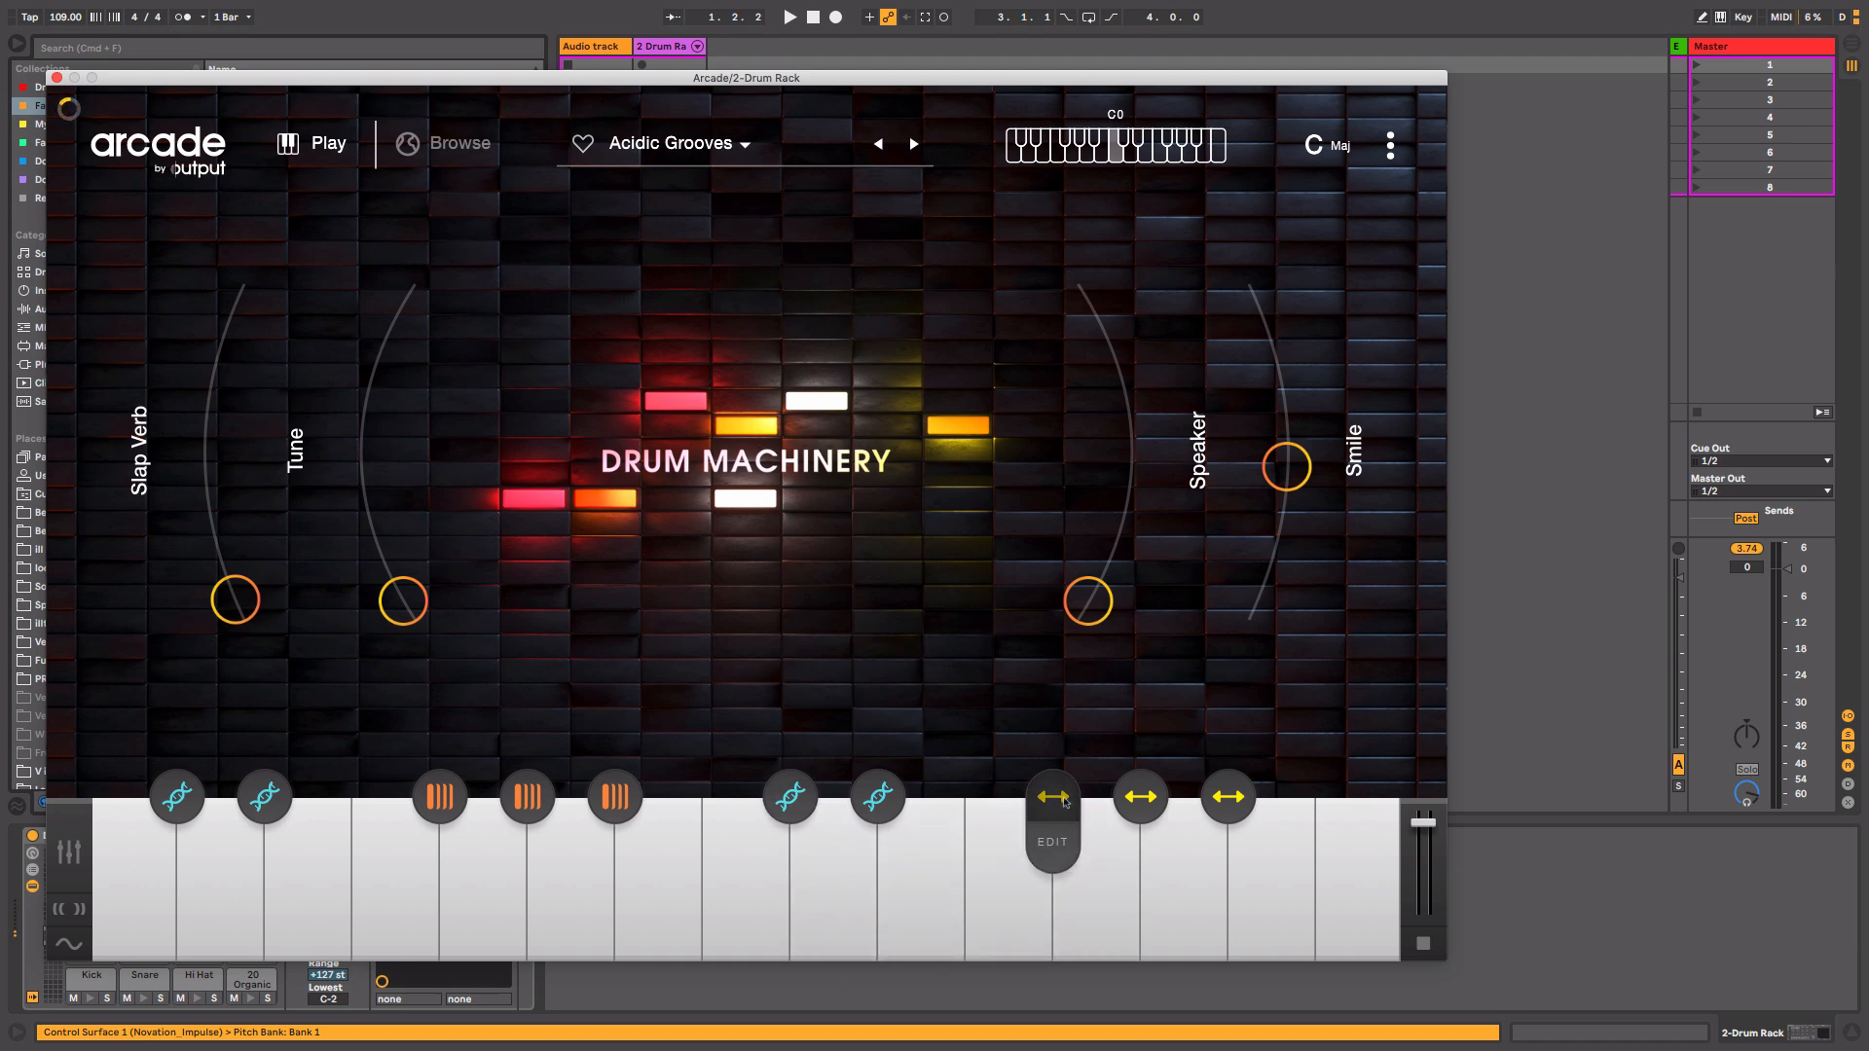
Move the Arcade window clear of the Drum Rack and lower the C#3 pad's Pitch effect to -1 st.
left_click_drag(144, 77, 745, 37)
left_click(331, 876)
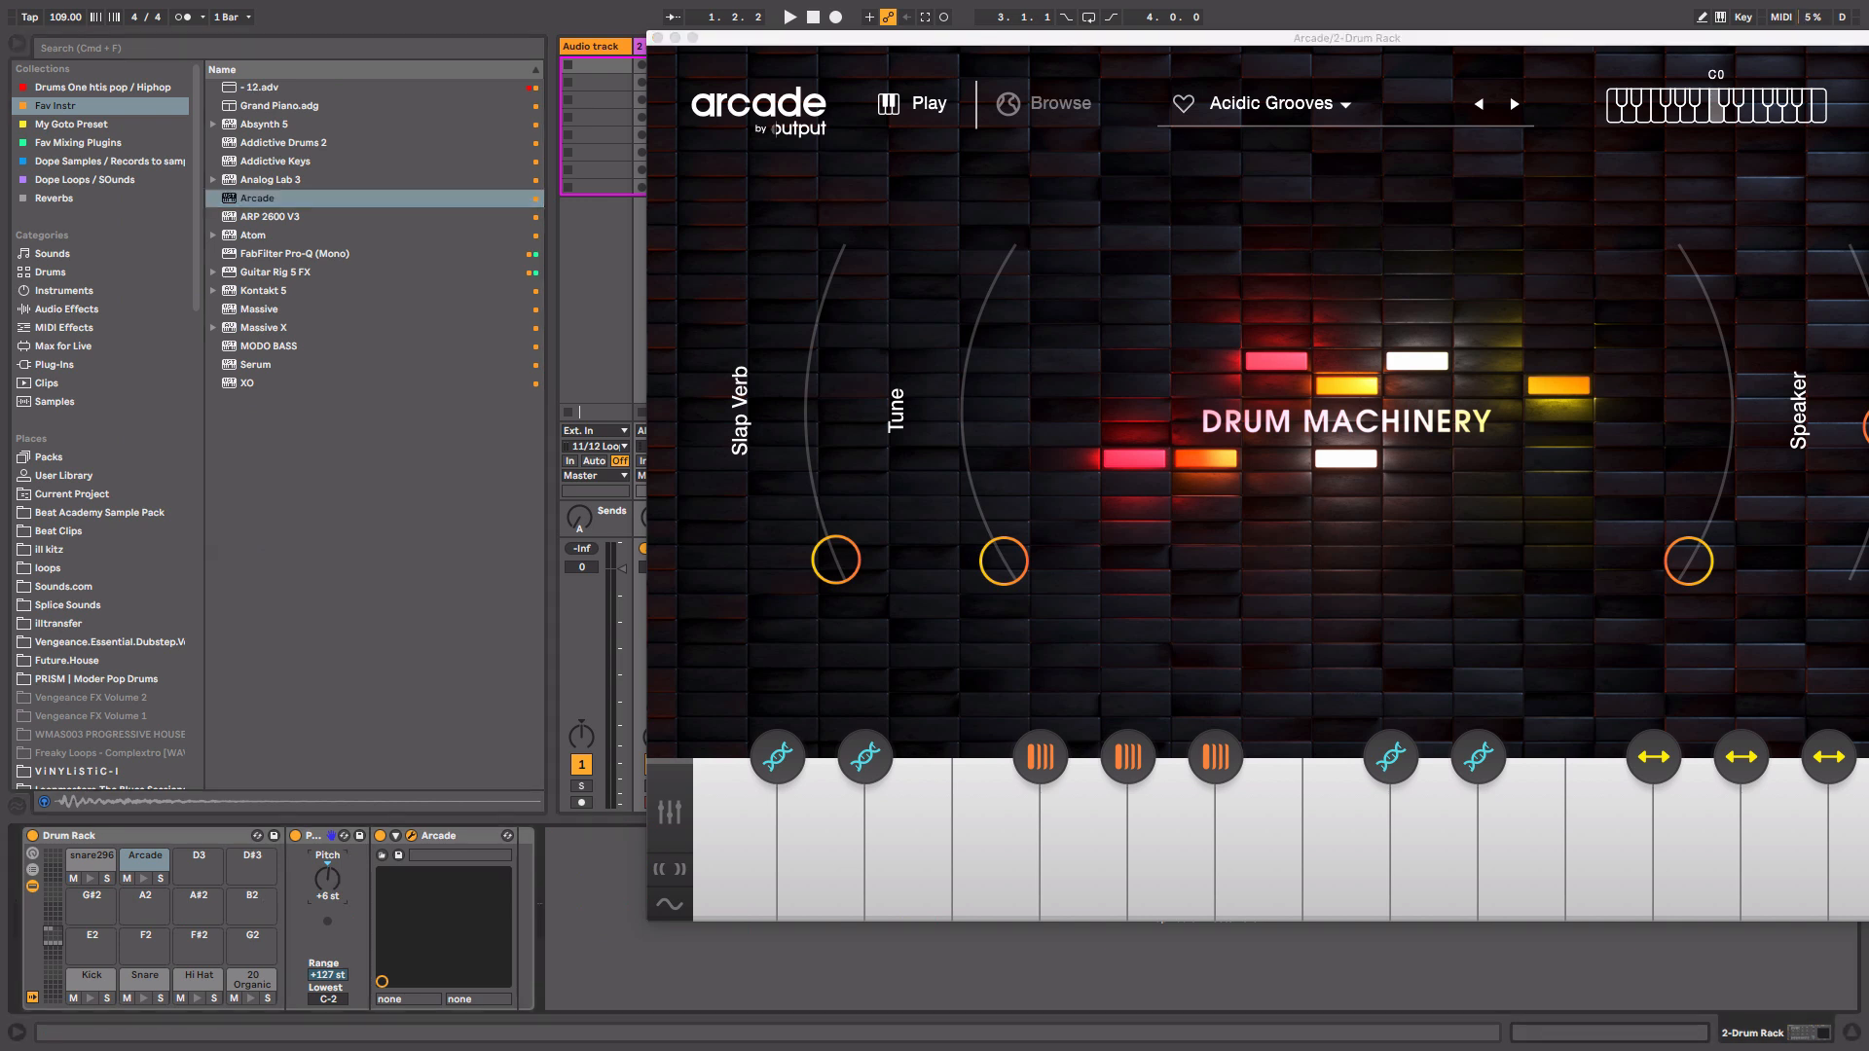
left_click_drag(331, 876, 331, 879)
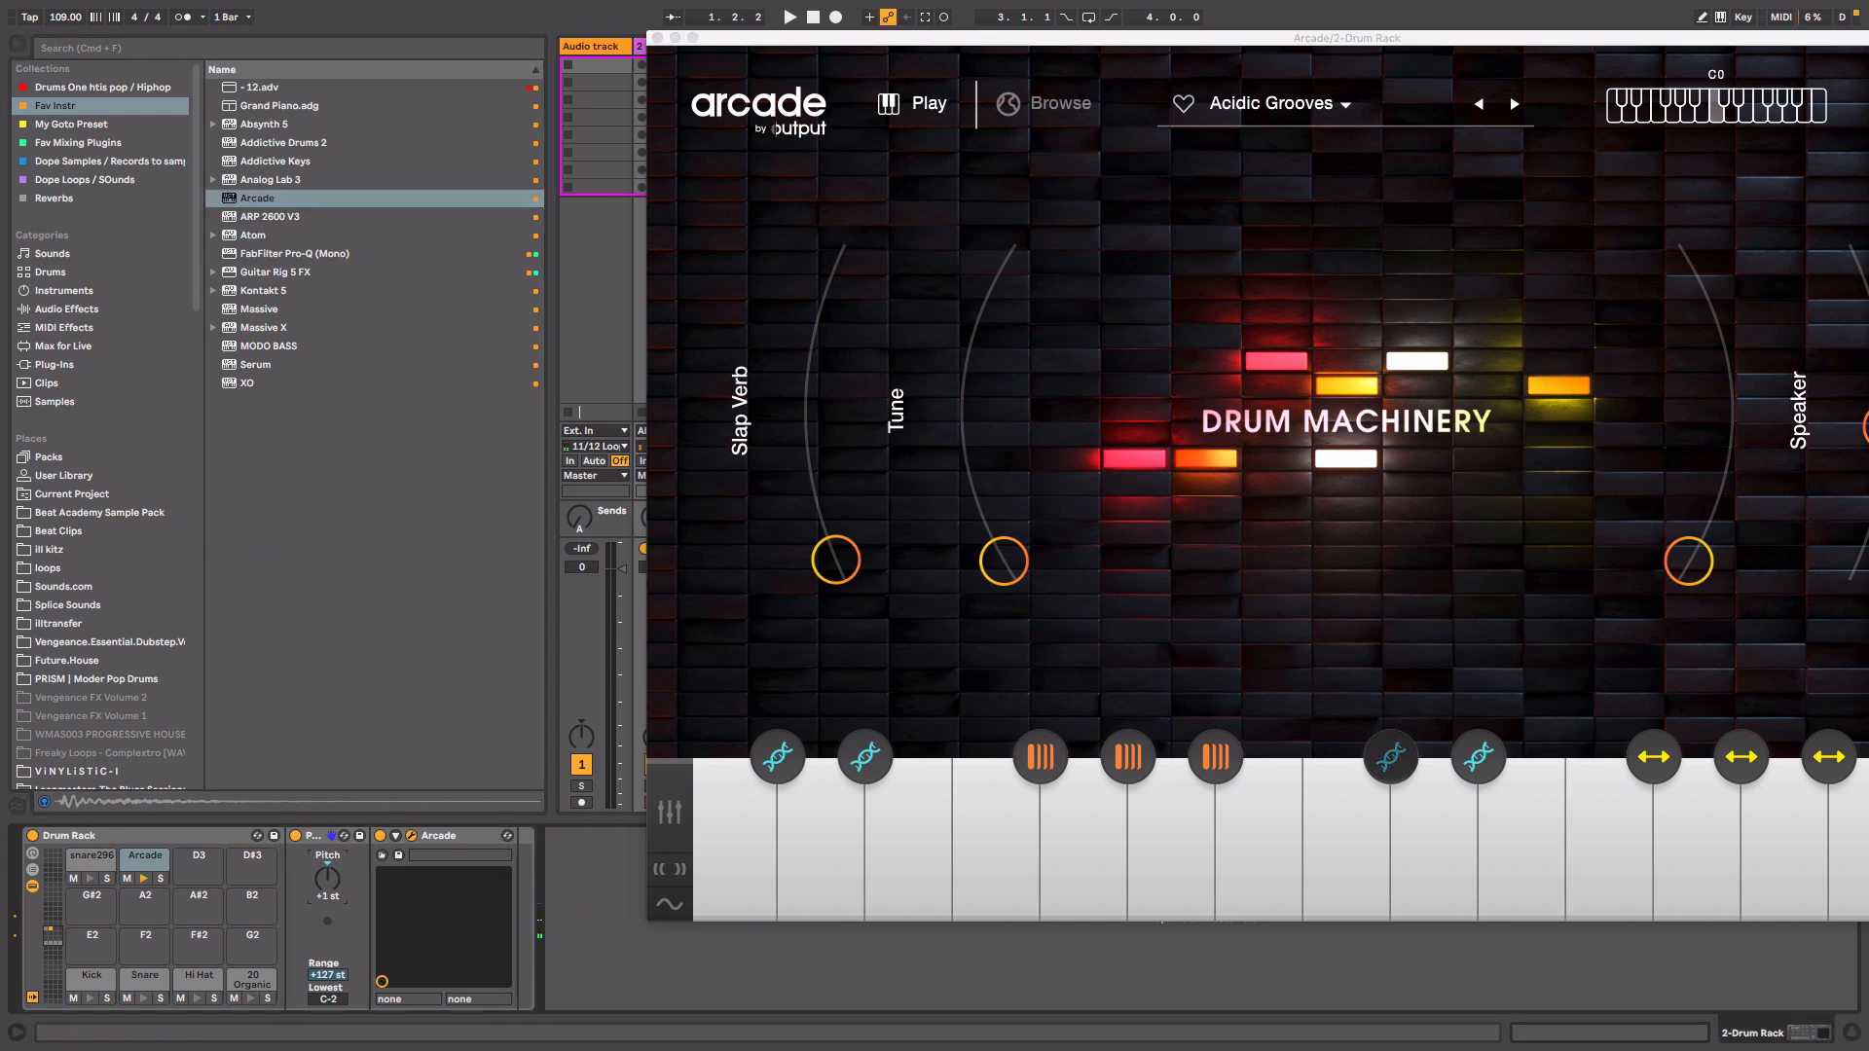
left_click_drag(331, 879, 331, 891)
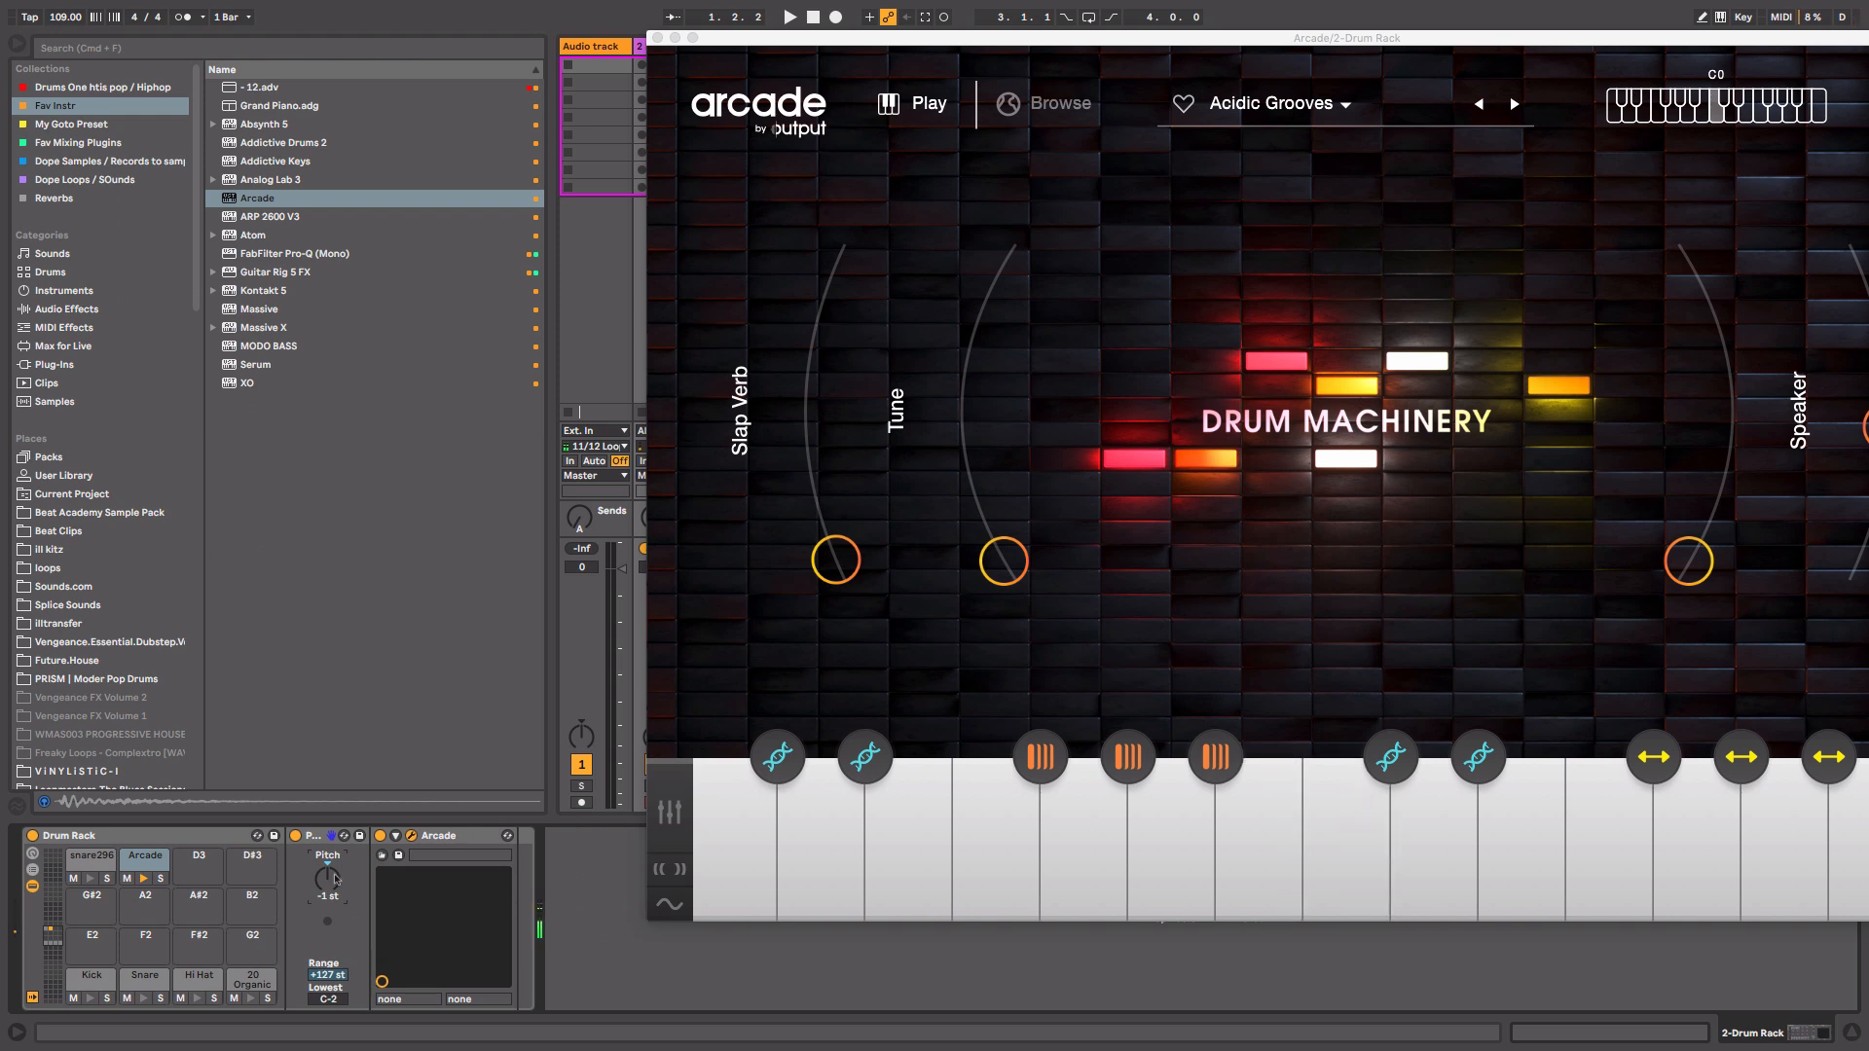
Close the Arcade window and delete the Pitch and Arcade devices from the C#3 pad.
left_click(657, 37)
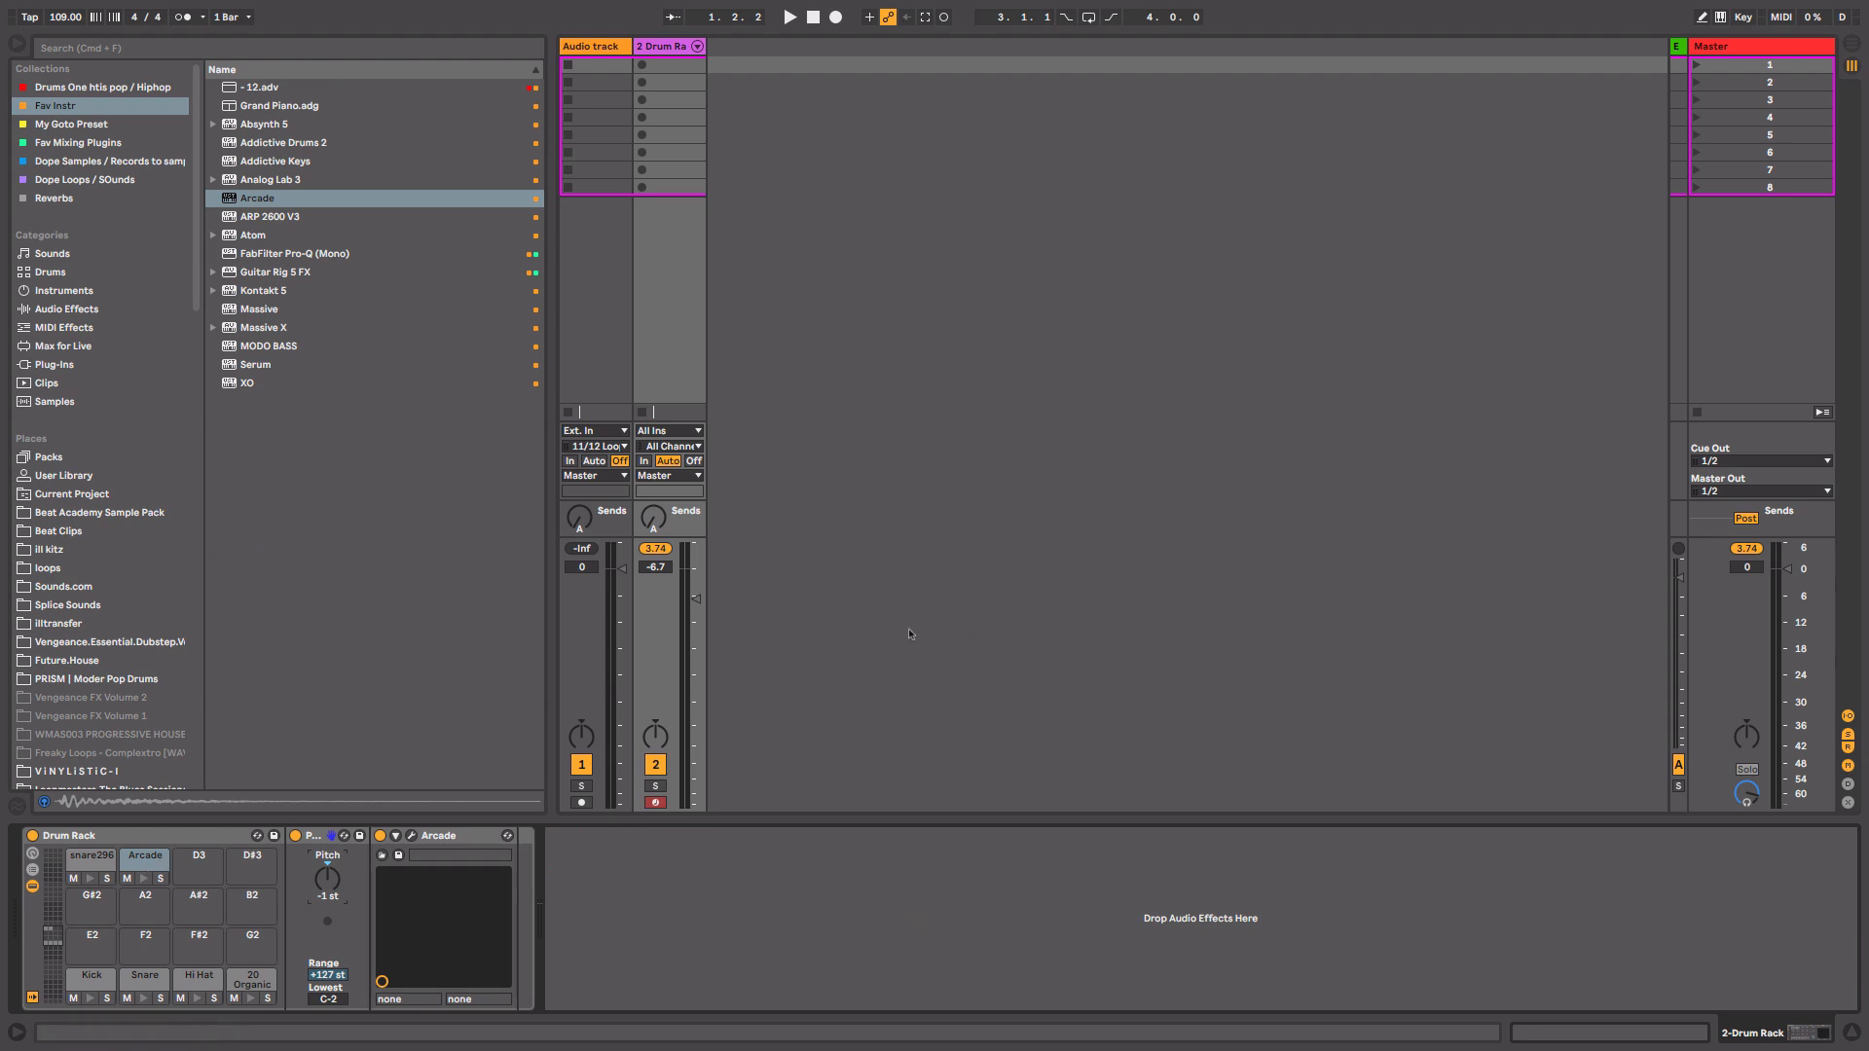
left_click(440, 839)
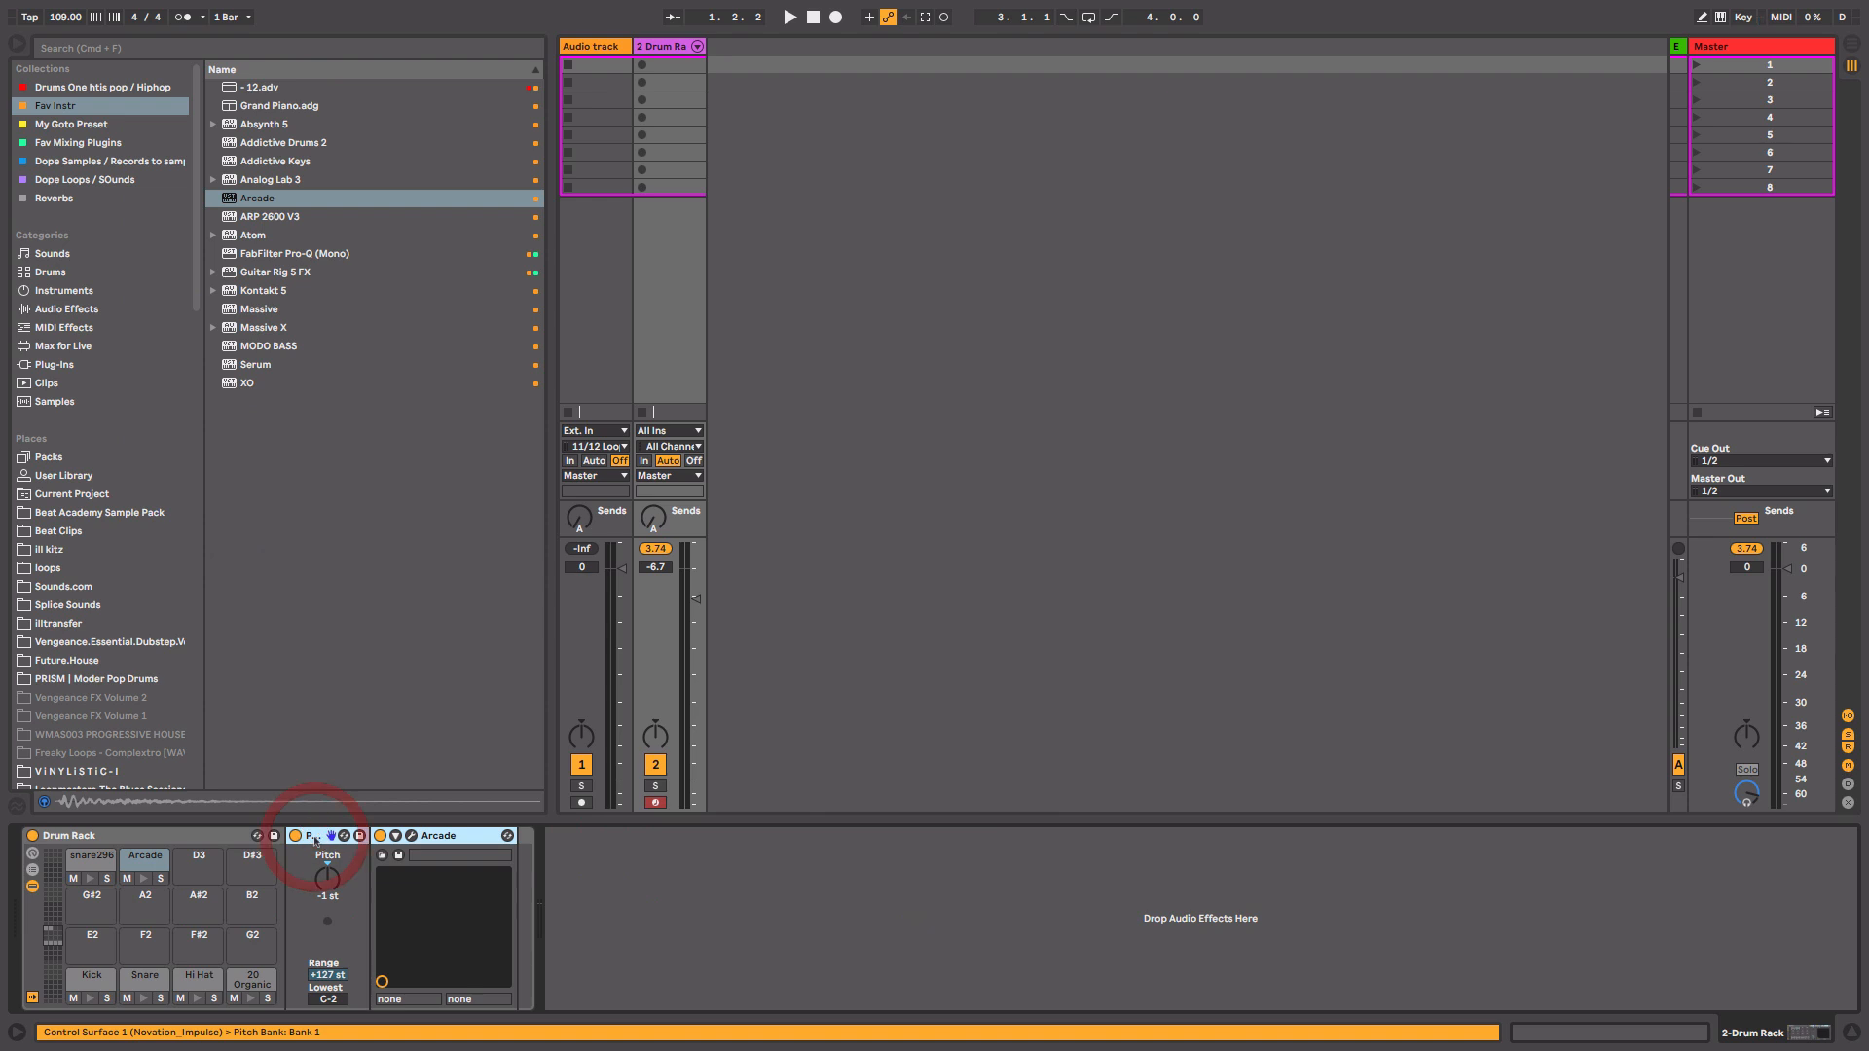
key("Delete")
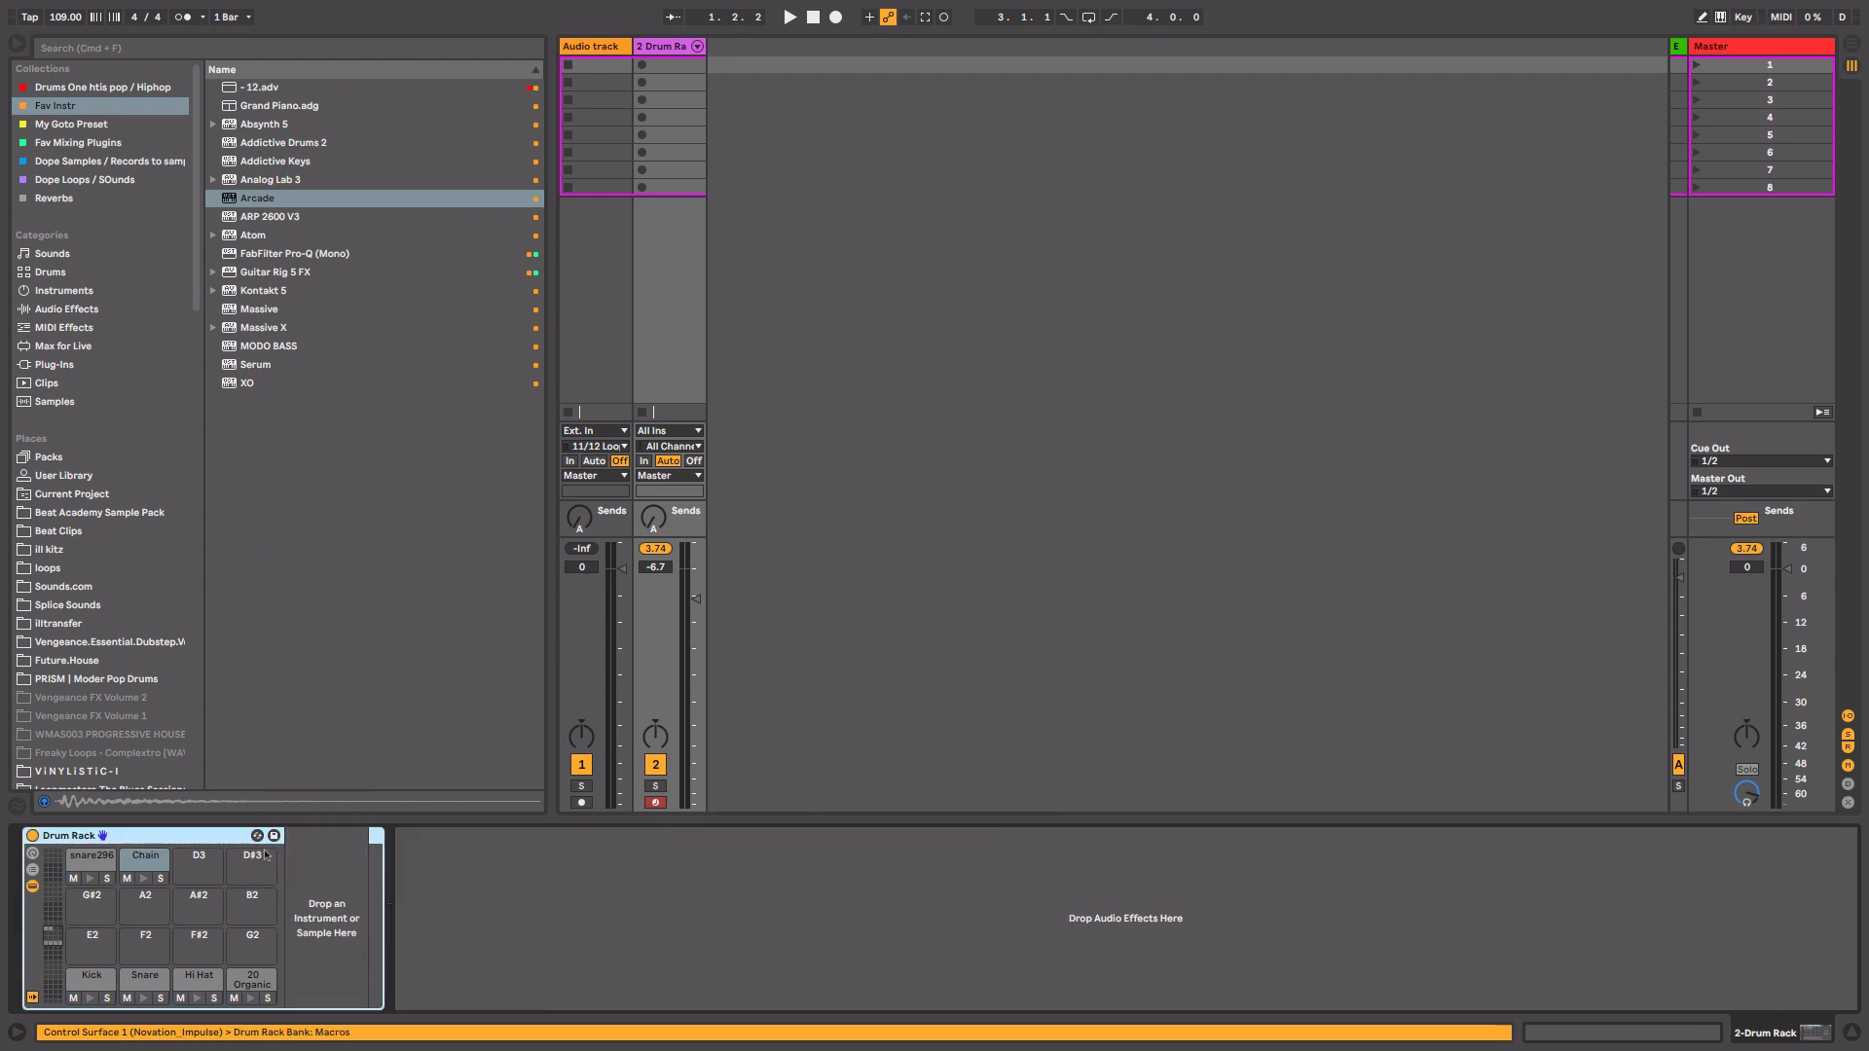
Check the Kick pad and audition the Hi Hat pad in the Drum Rack.
left_click(93, 983)
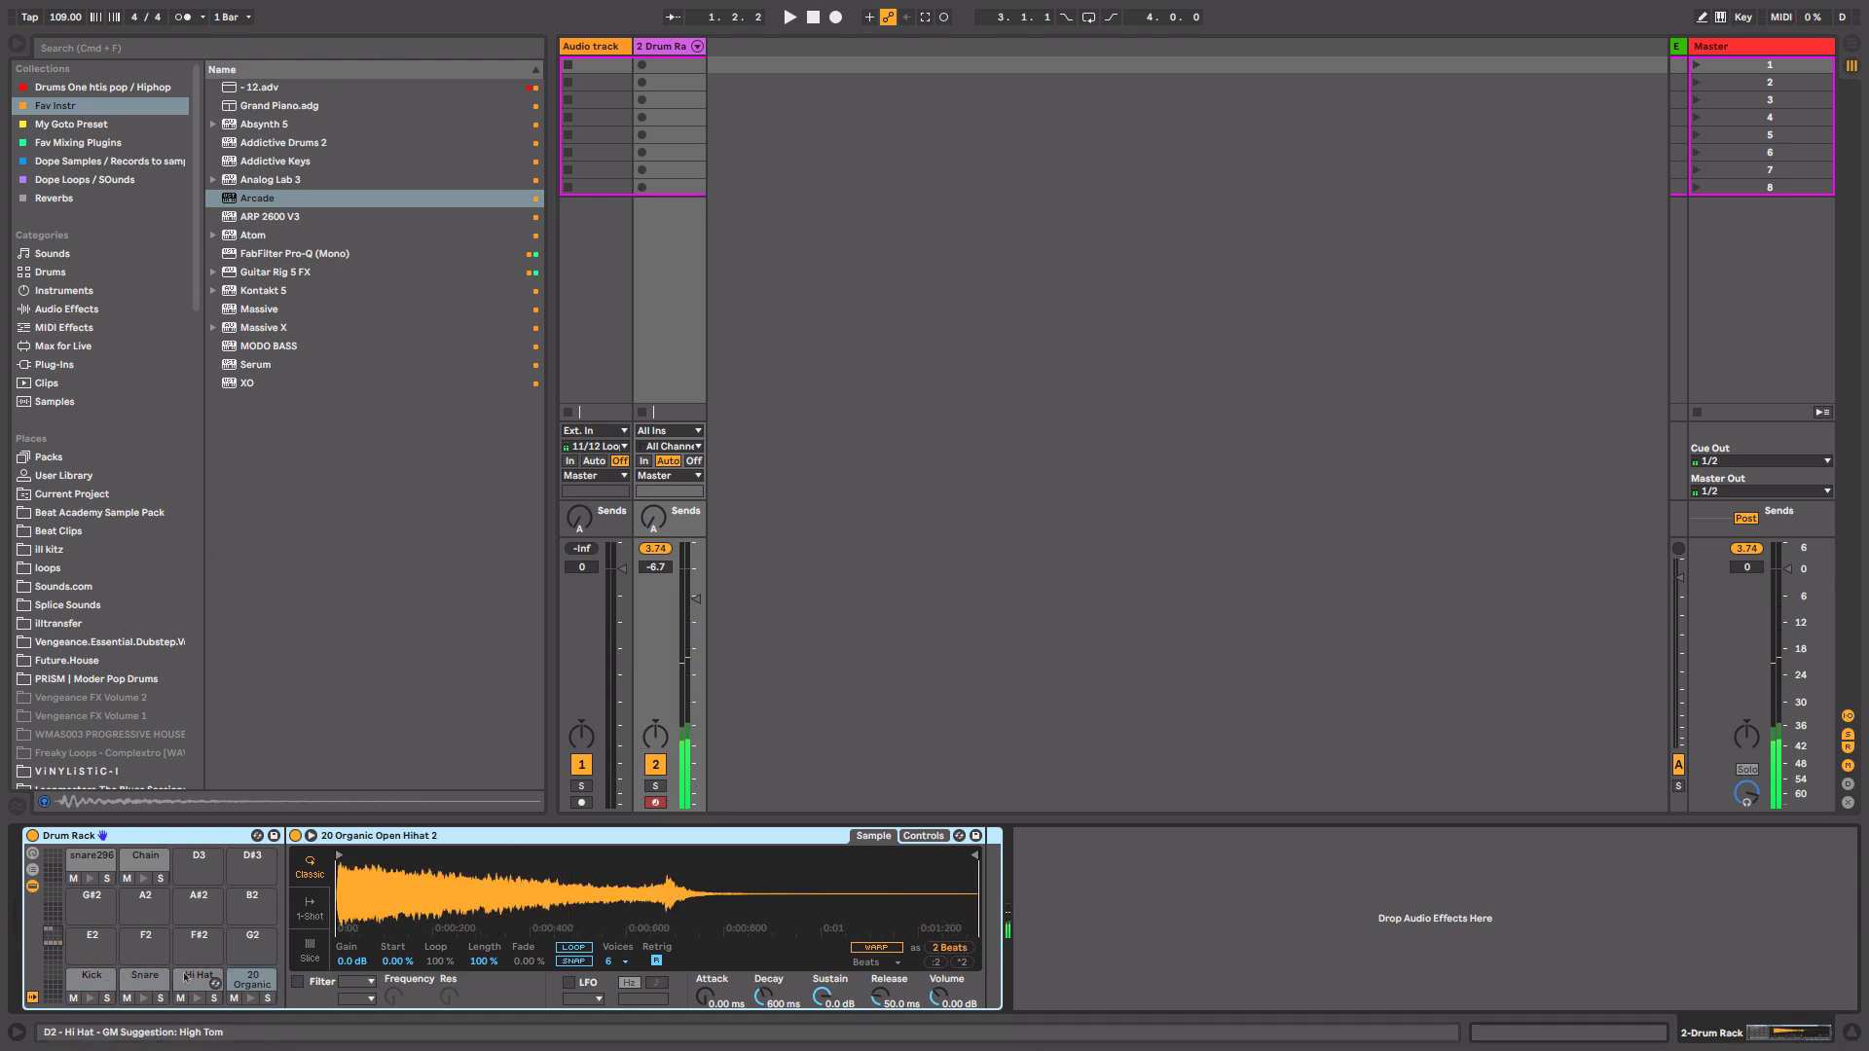
left_click(190, 1003)
left_click(189, 1001)
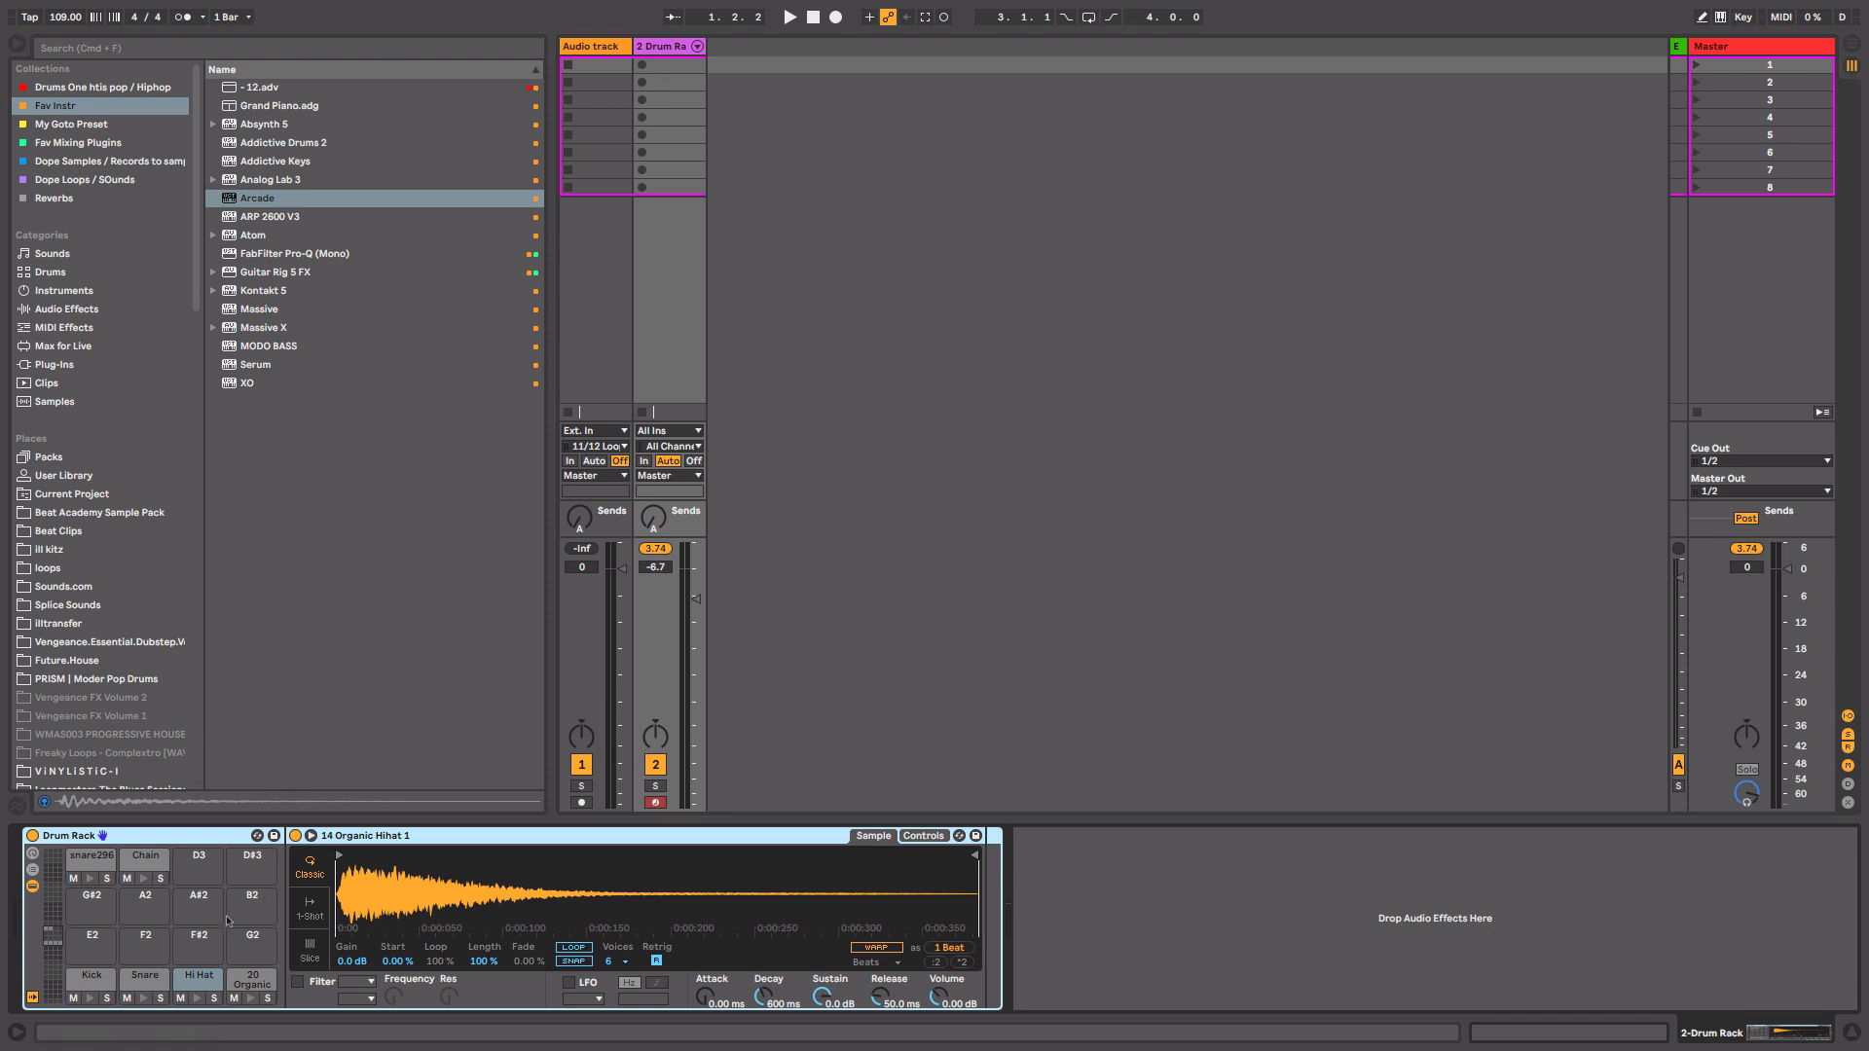
Unfold the Drum Rack track's chains in the mixer and move the Snare chain between Kick and Hi Hat.
left_click(698, 48)
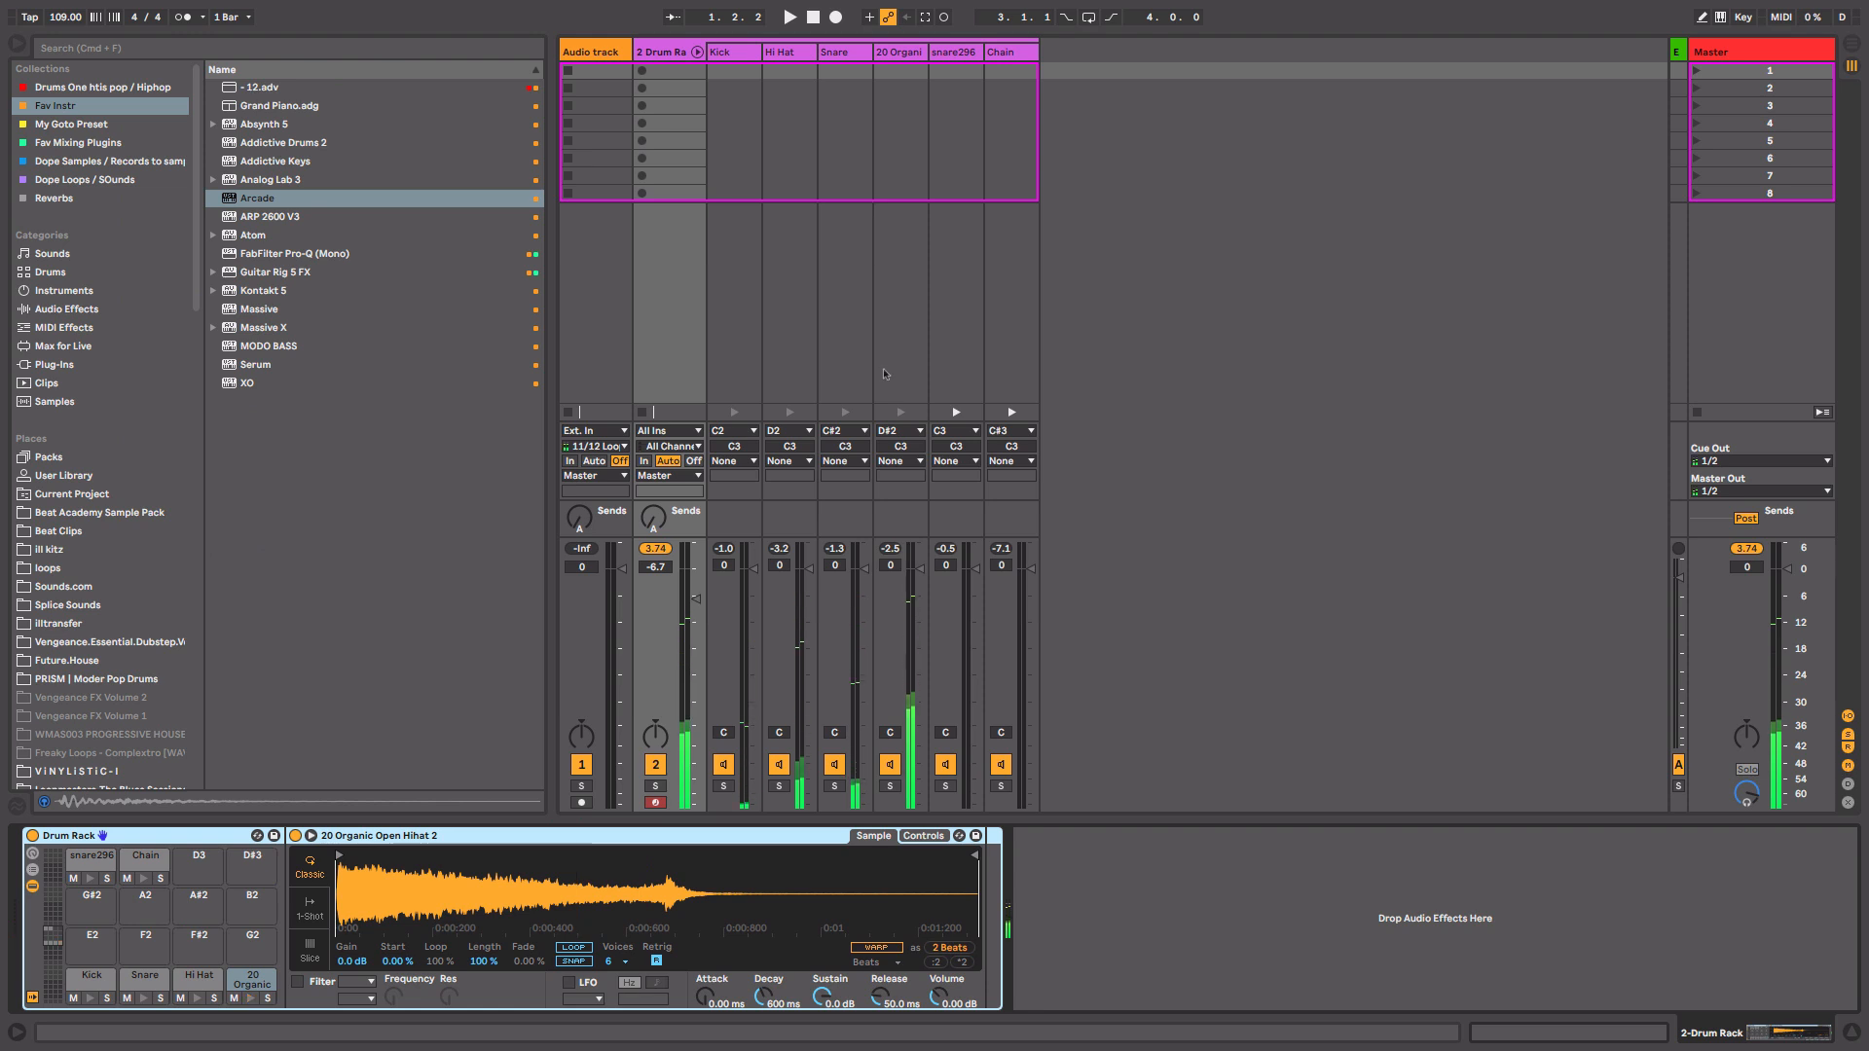
left_click(902, 414)
left_click(846, 413)
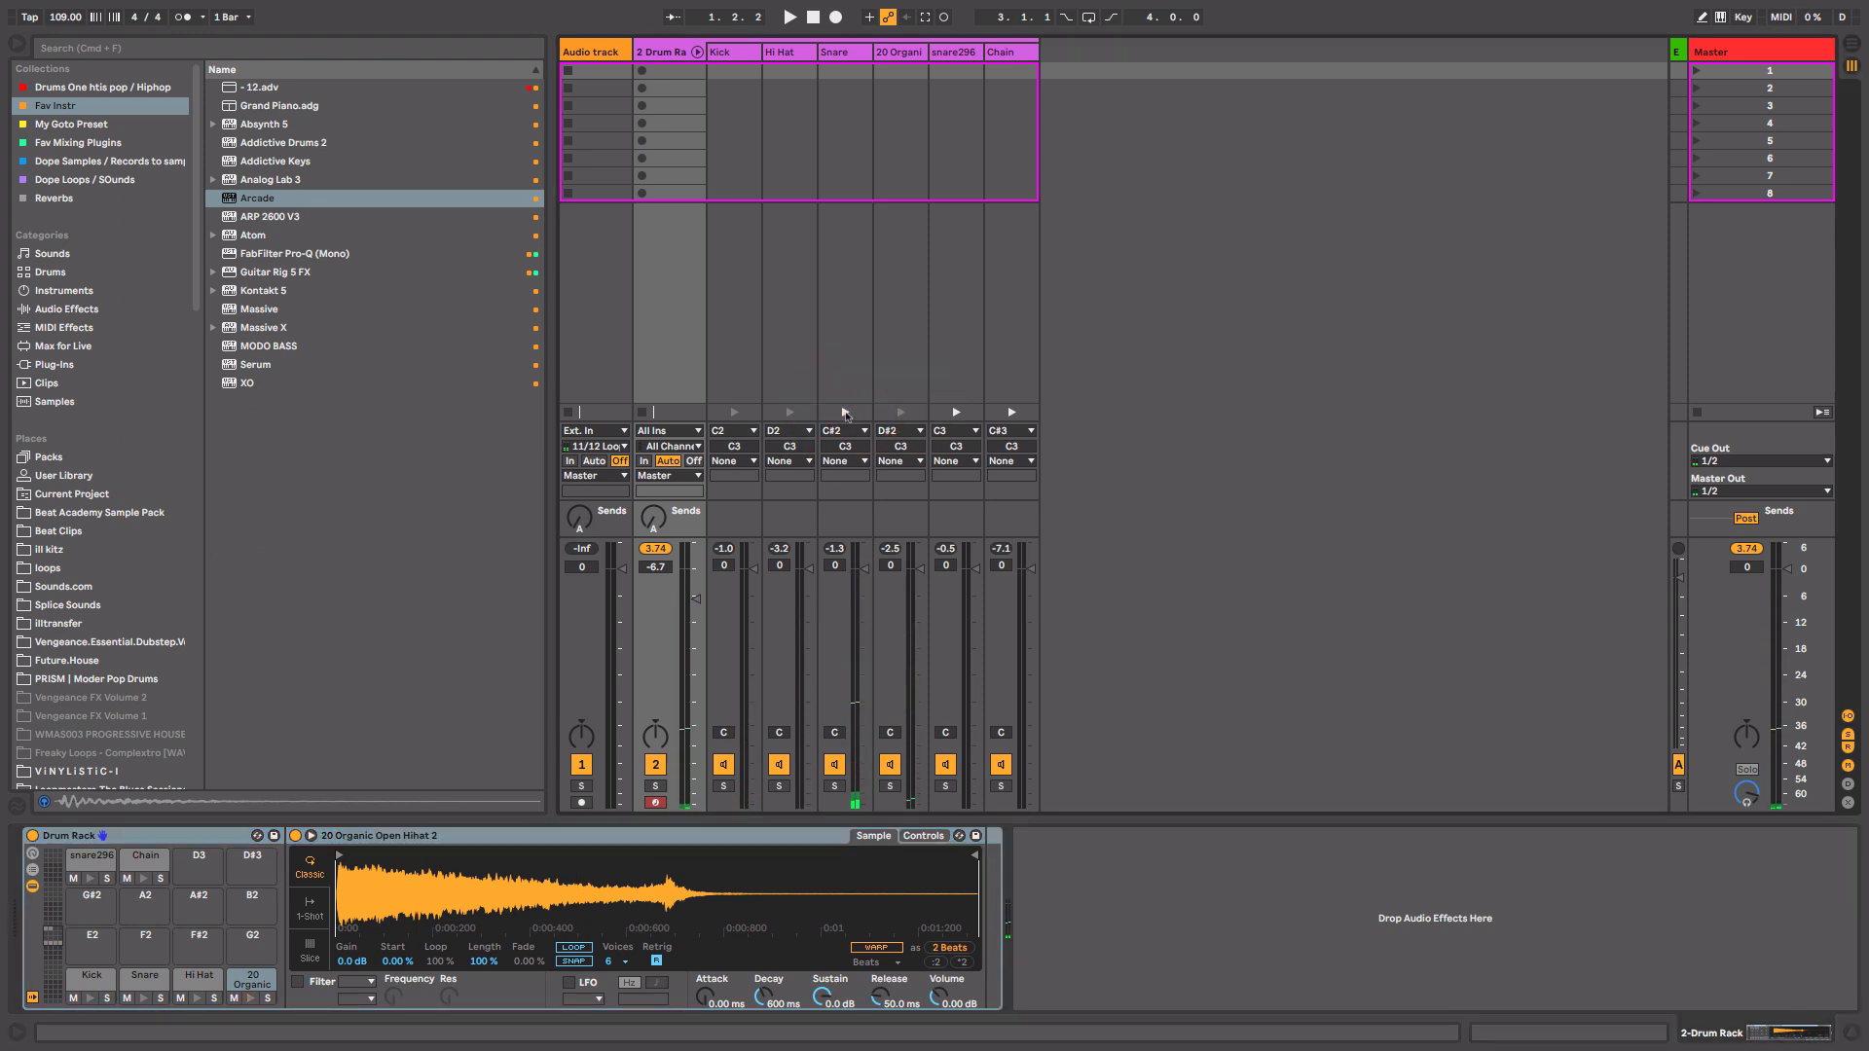
left_click_drag(852, 55, 769, 56)
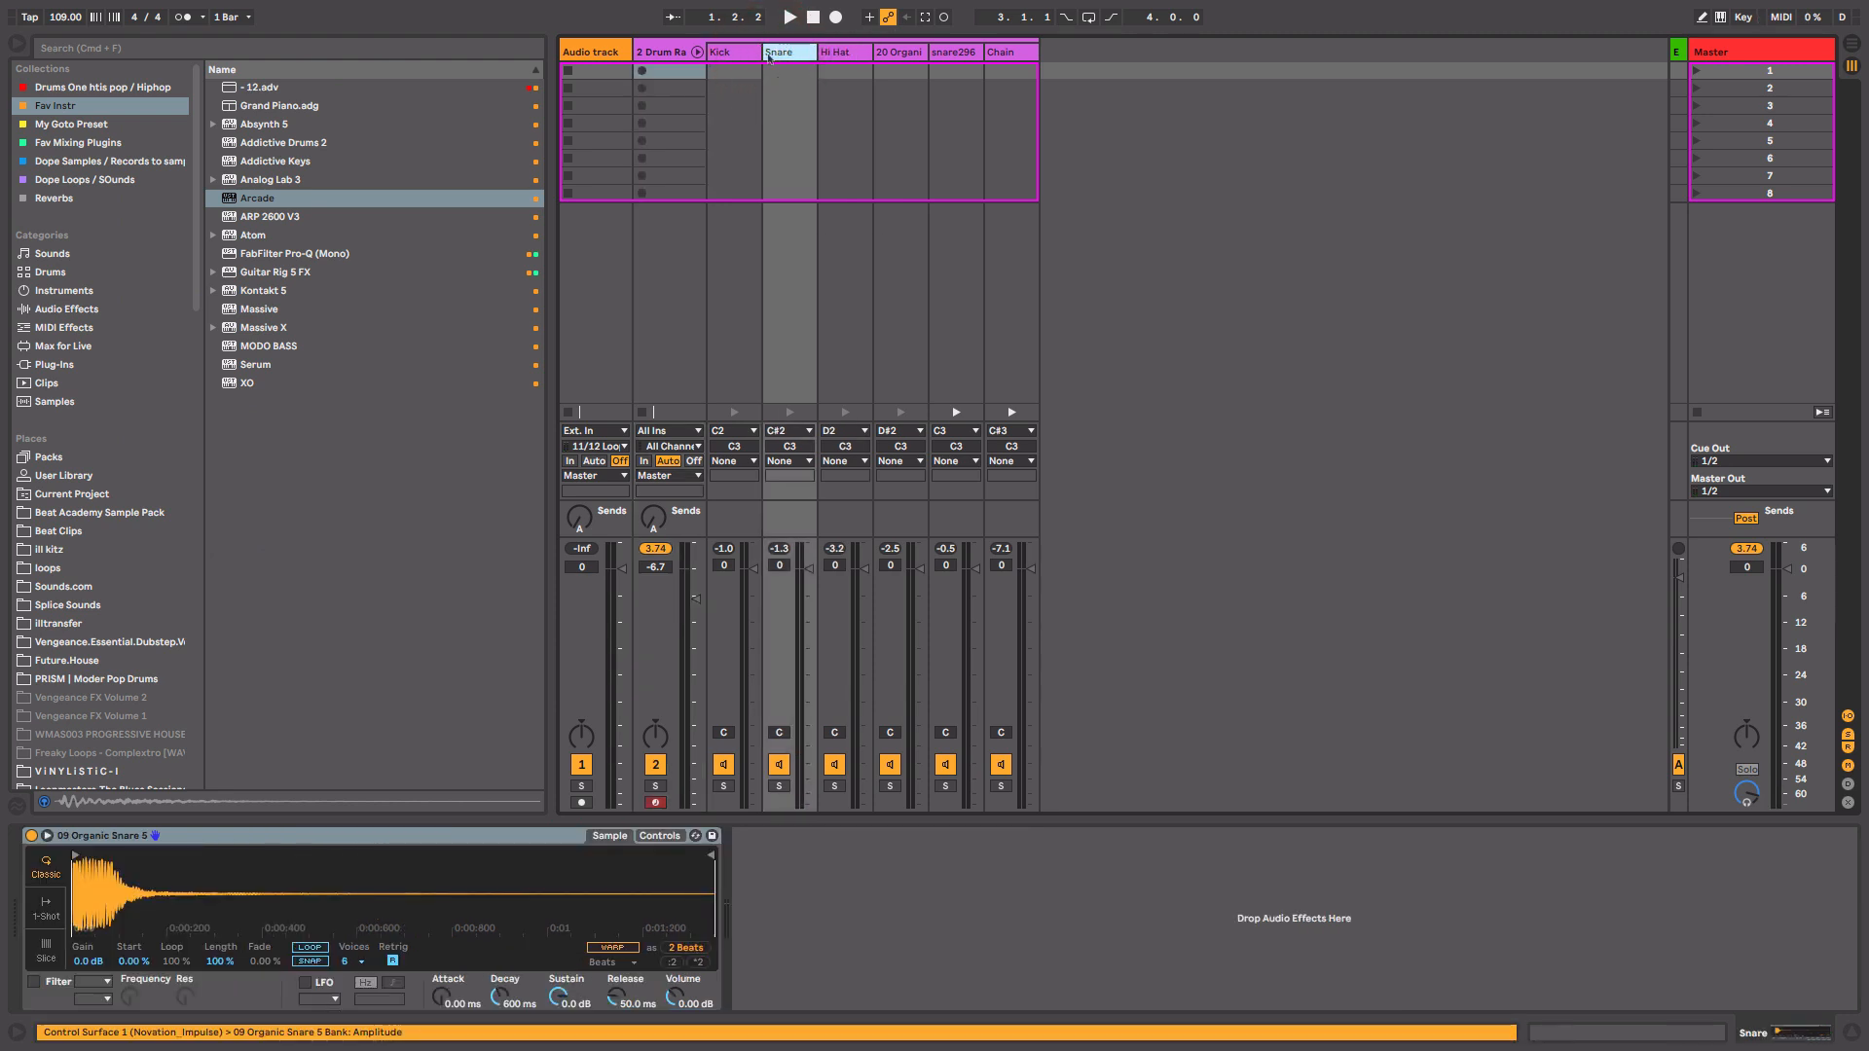
Compare the devices shown for the whole Drum Rack track with those of the Kick and Snare chains.
left_click(668, 52)
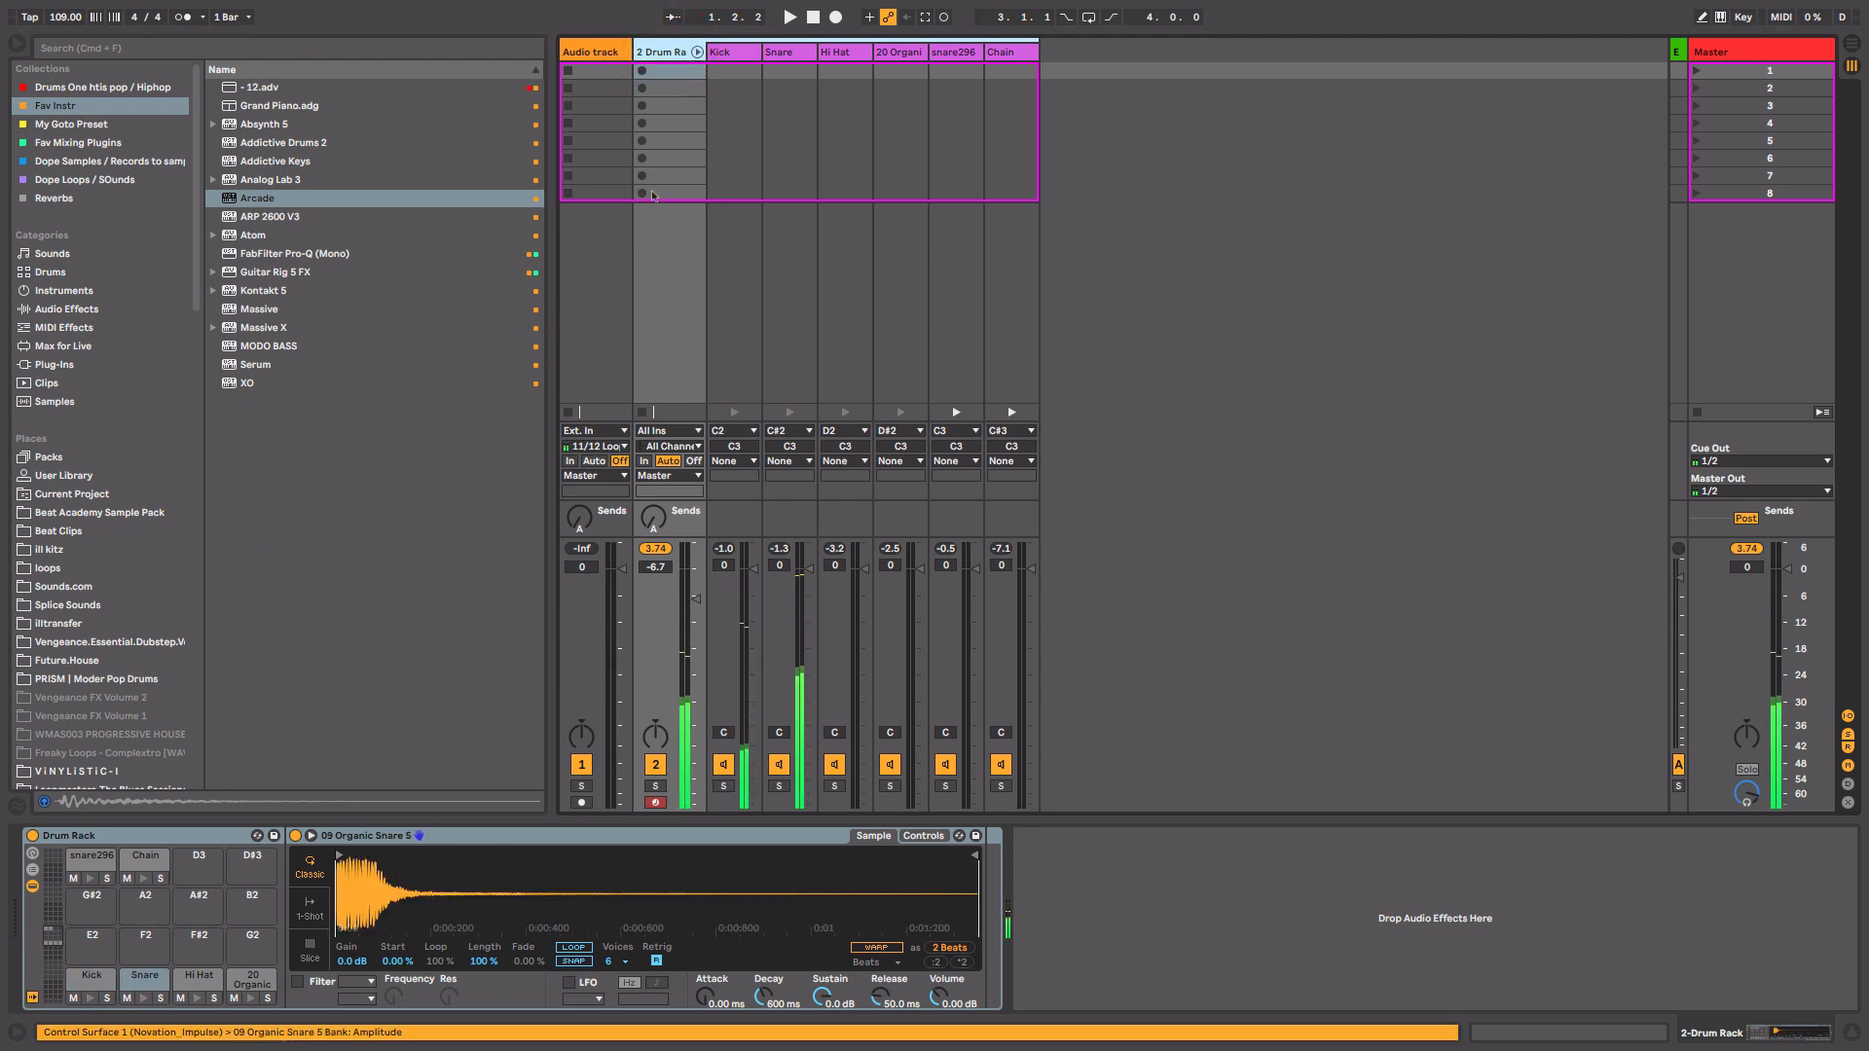
left_click(738, 52)
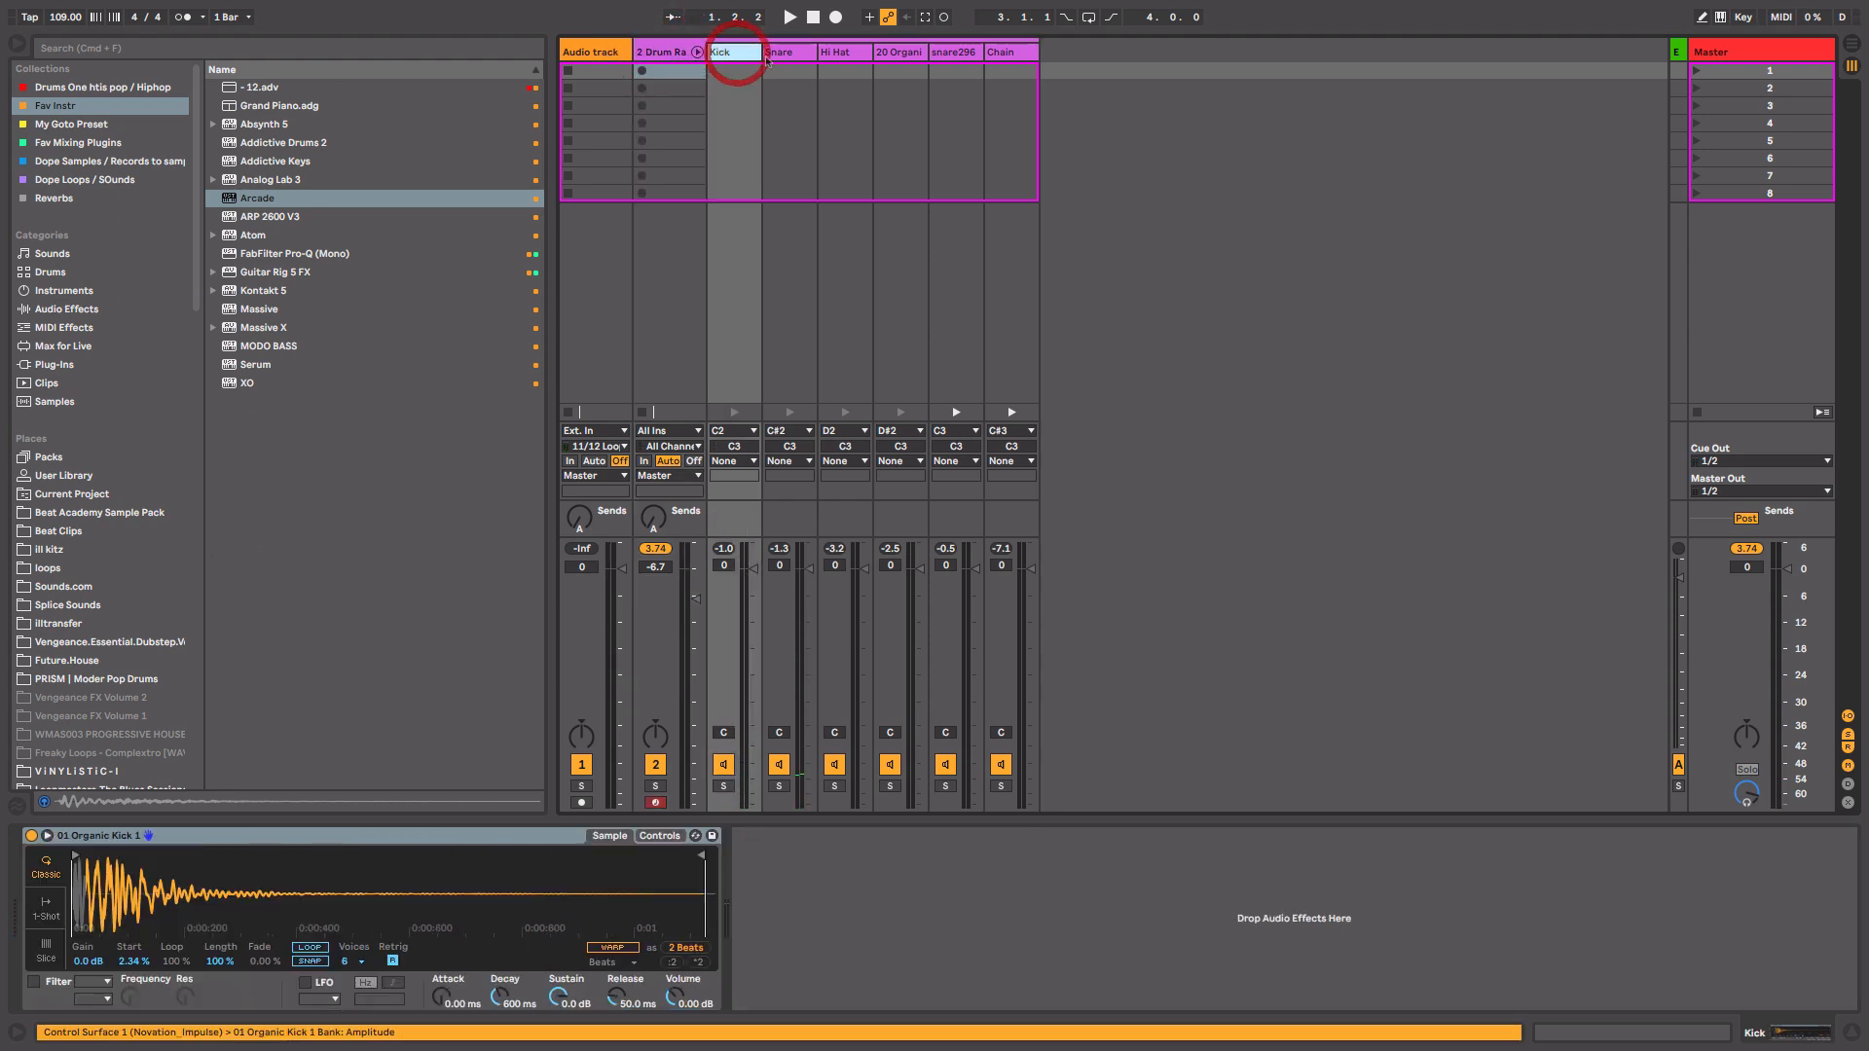
left_click(785, 54)
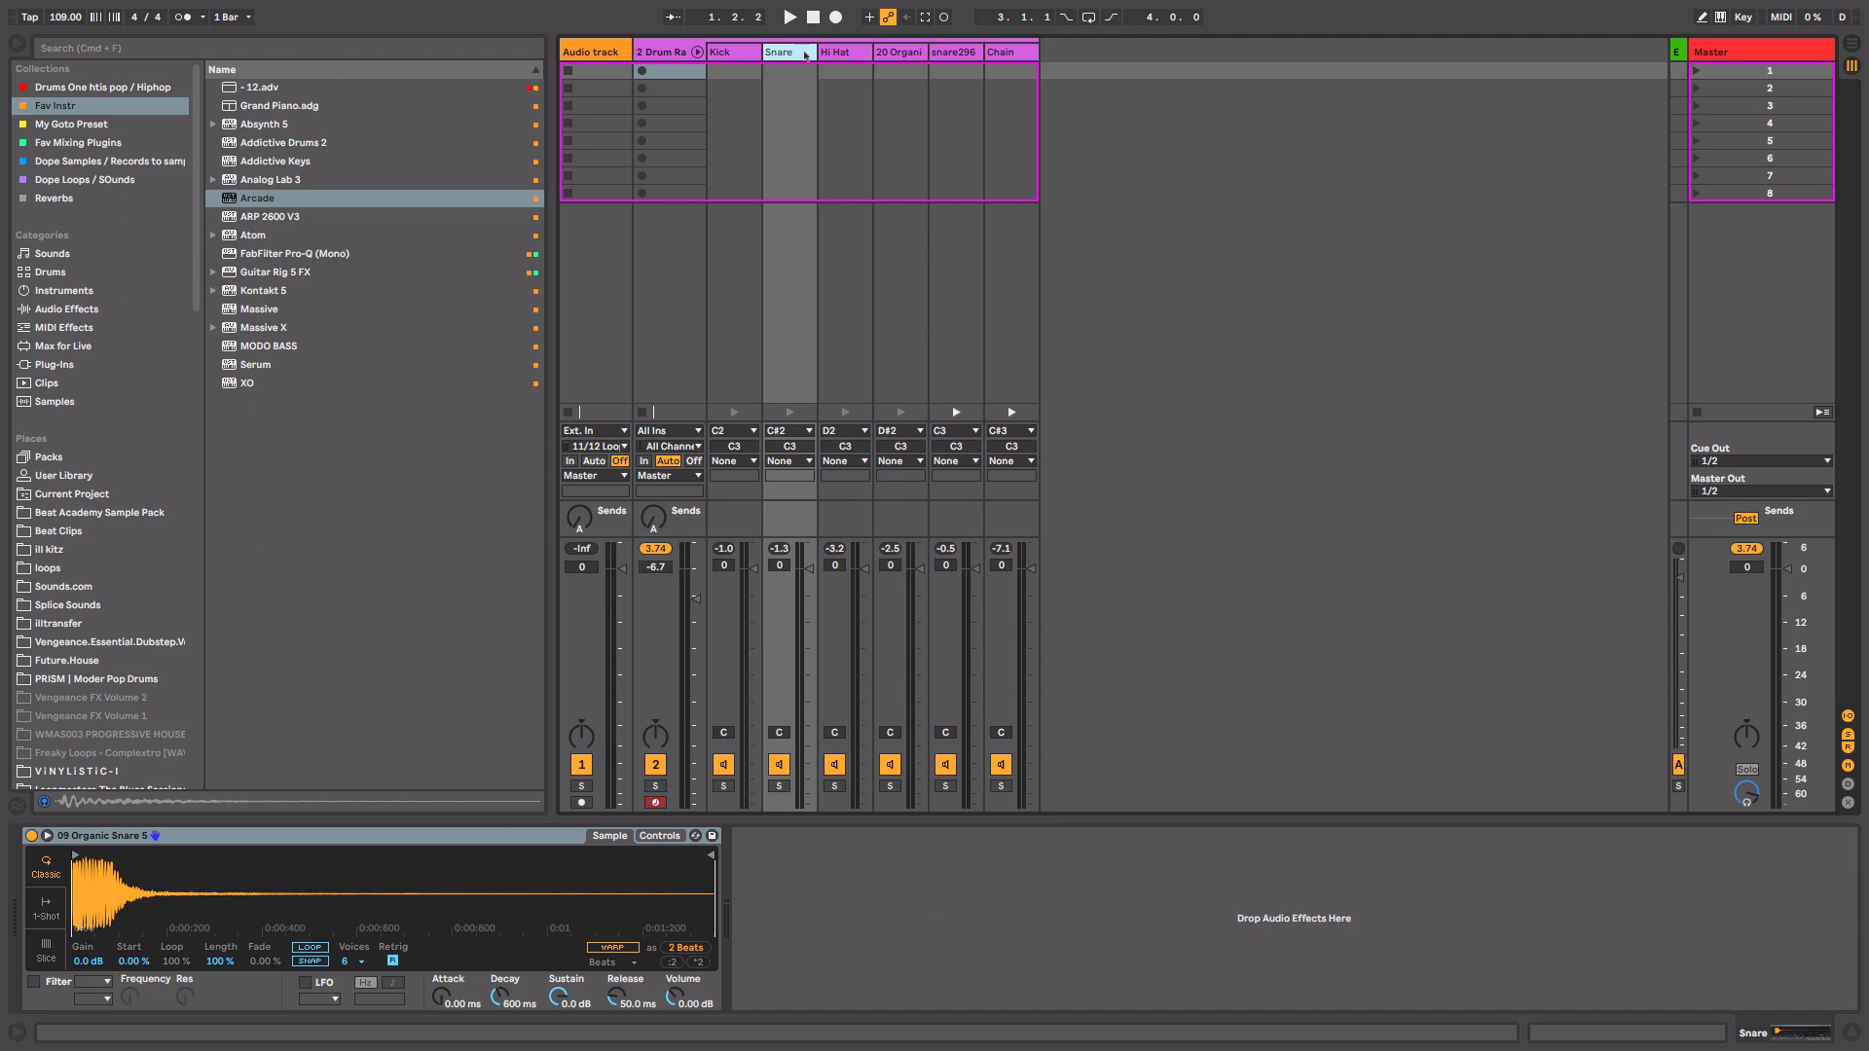
left_click(670, 52)
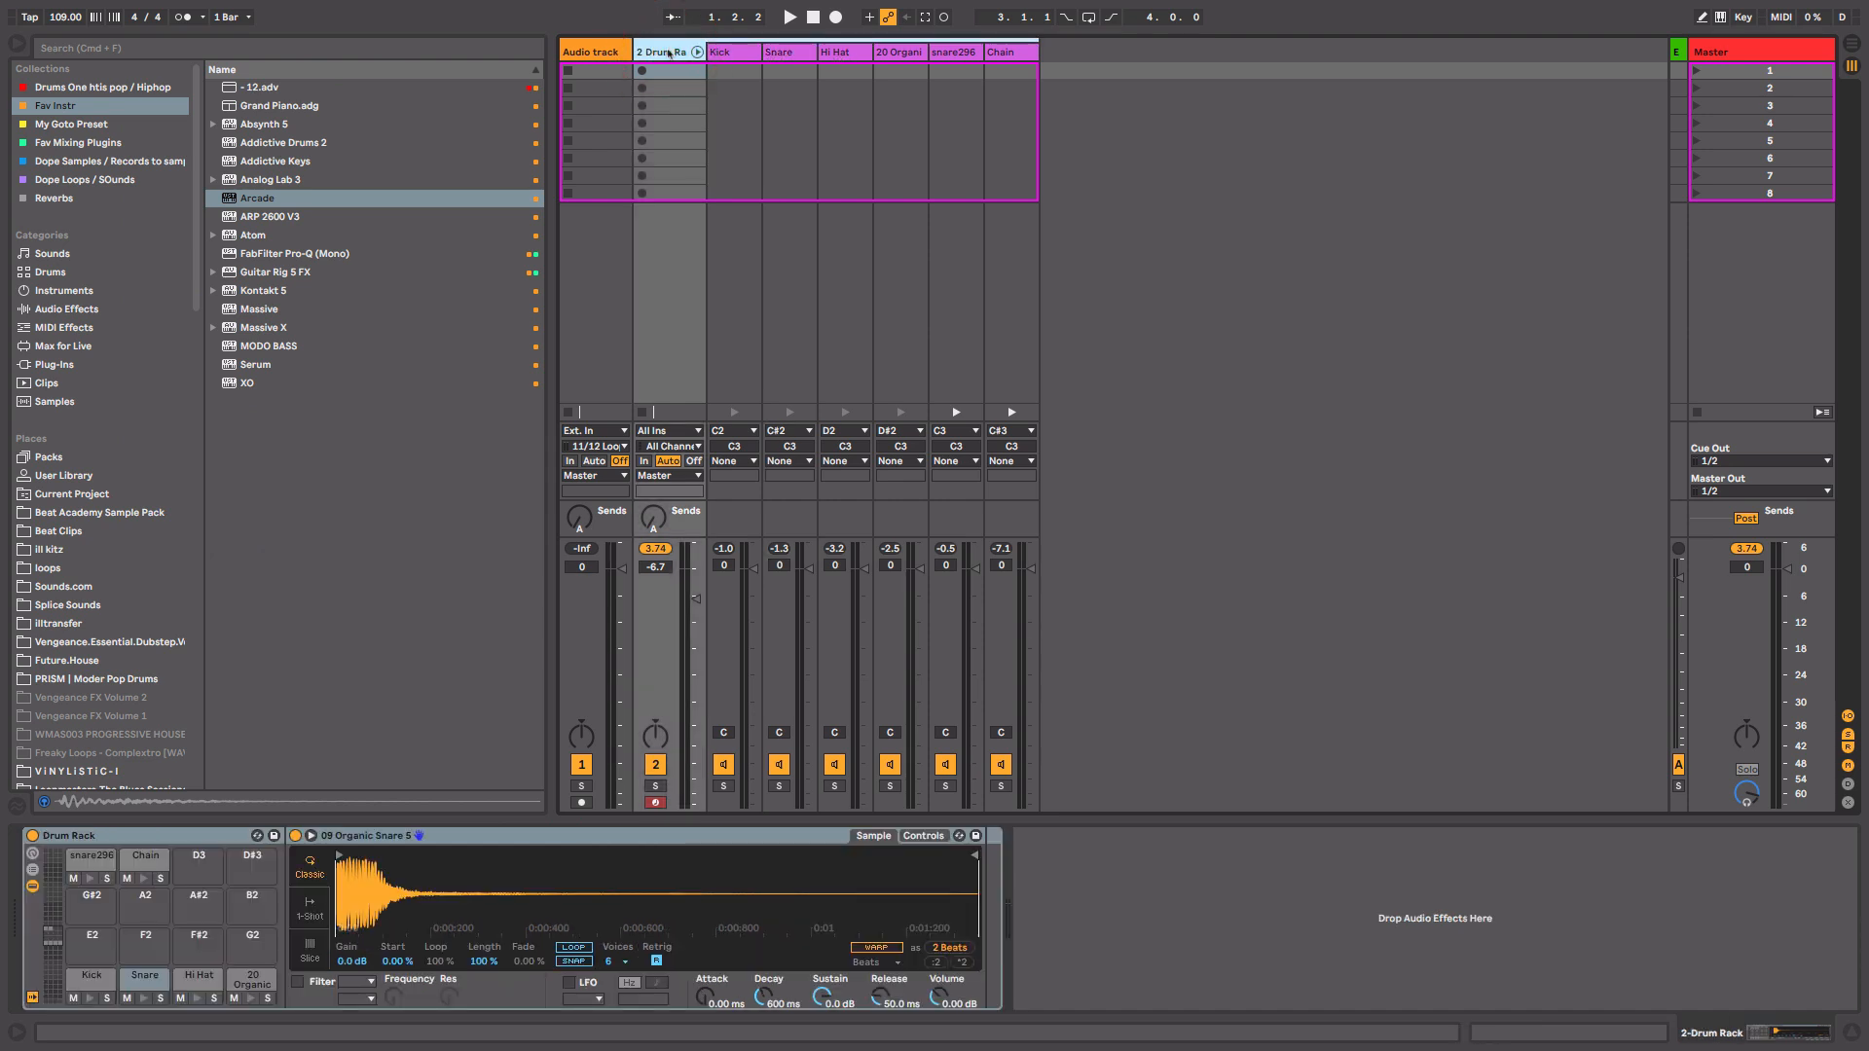
left_click(772, 55)
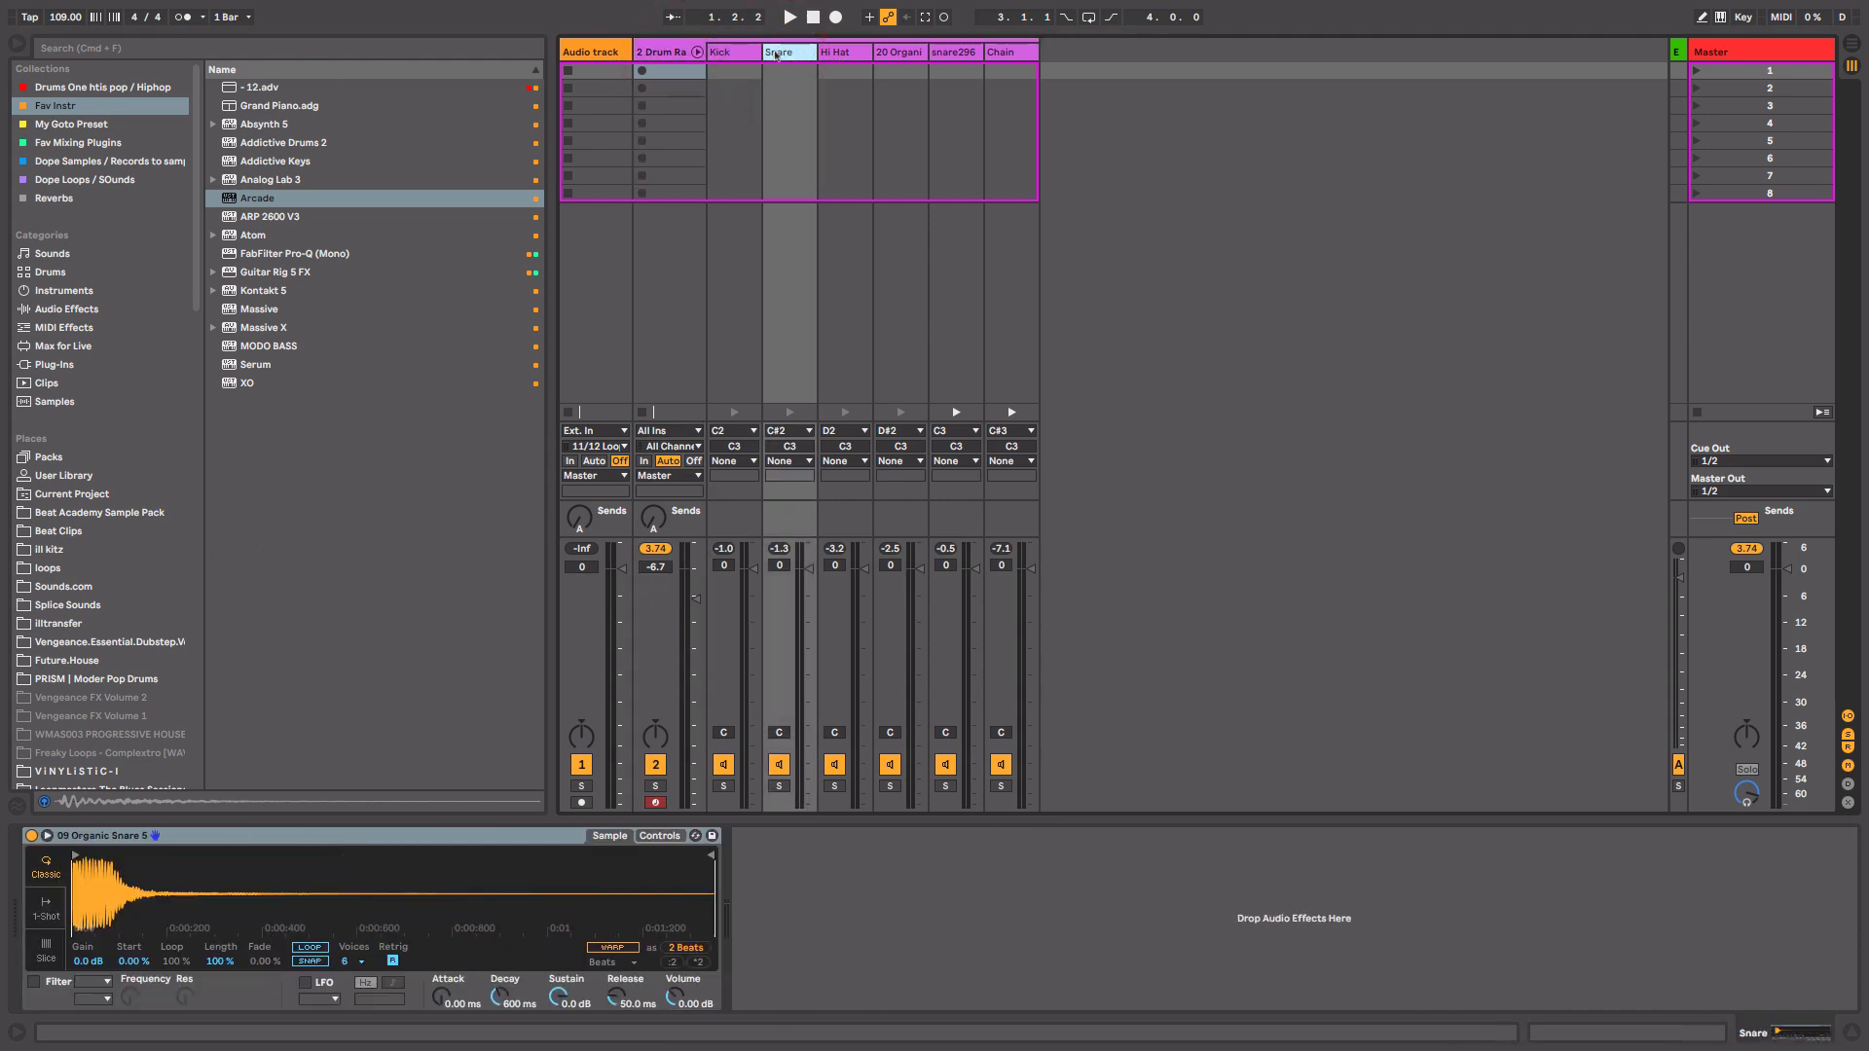
Assign the Hi Hat and 20 Organic Open Hihat 2 chains to choke group 1.
left_click(834, 58)
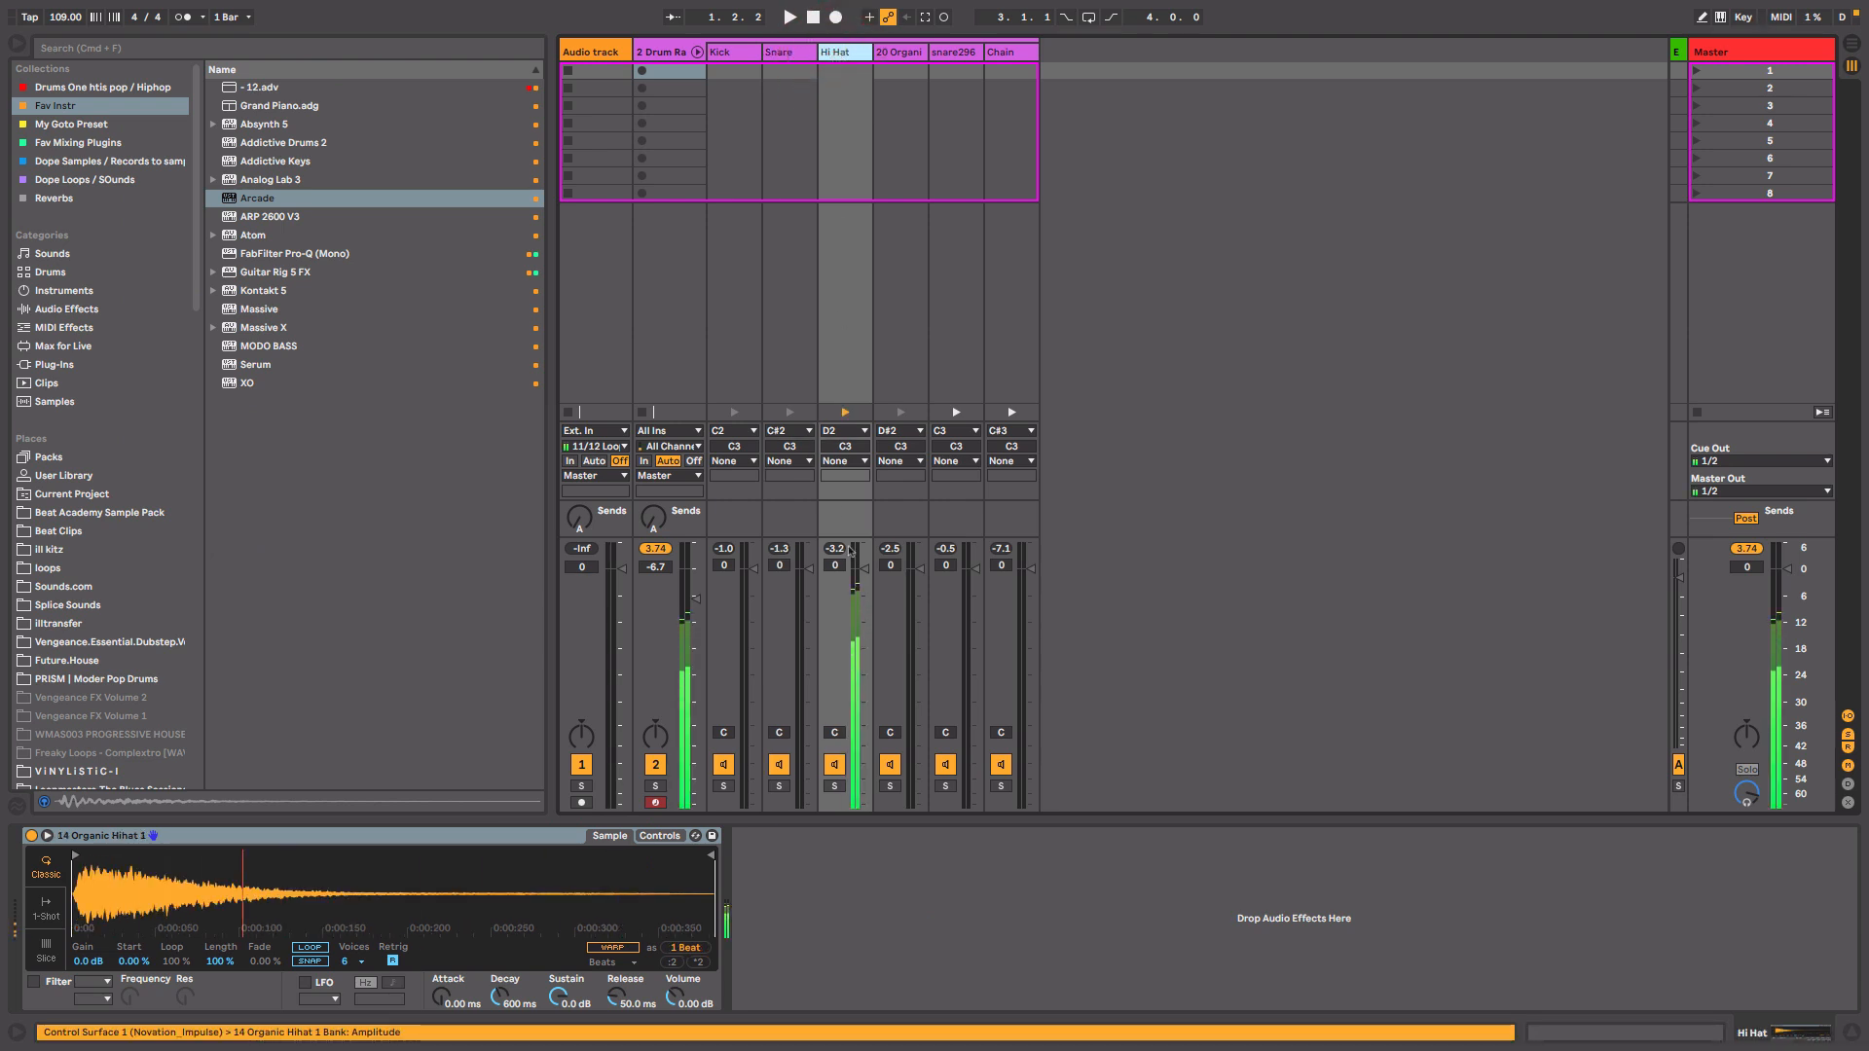
left_click(855, 465)
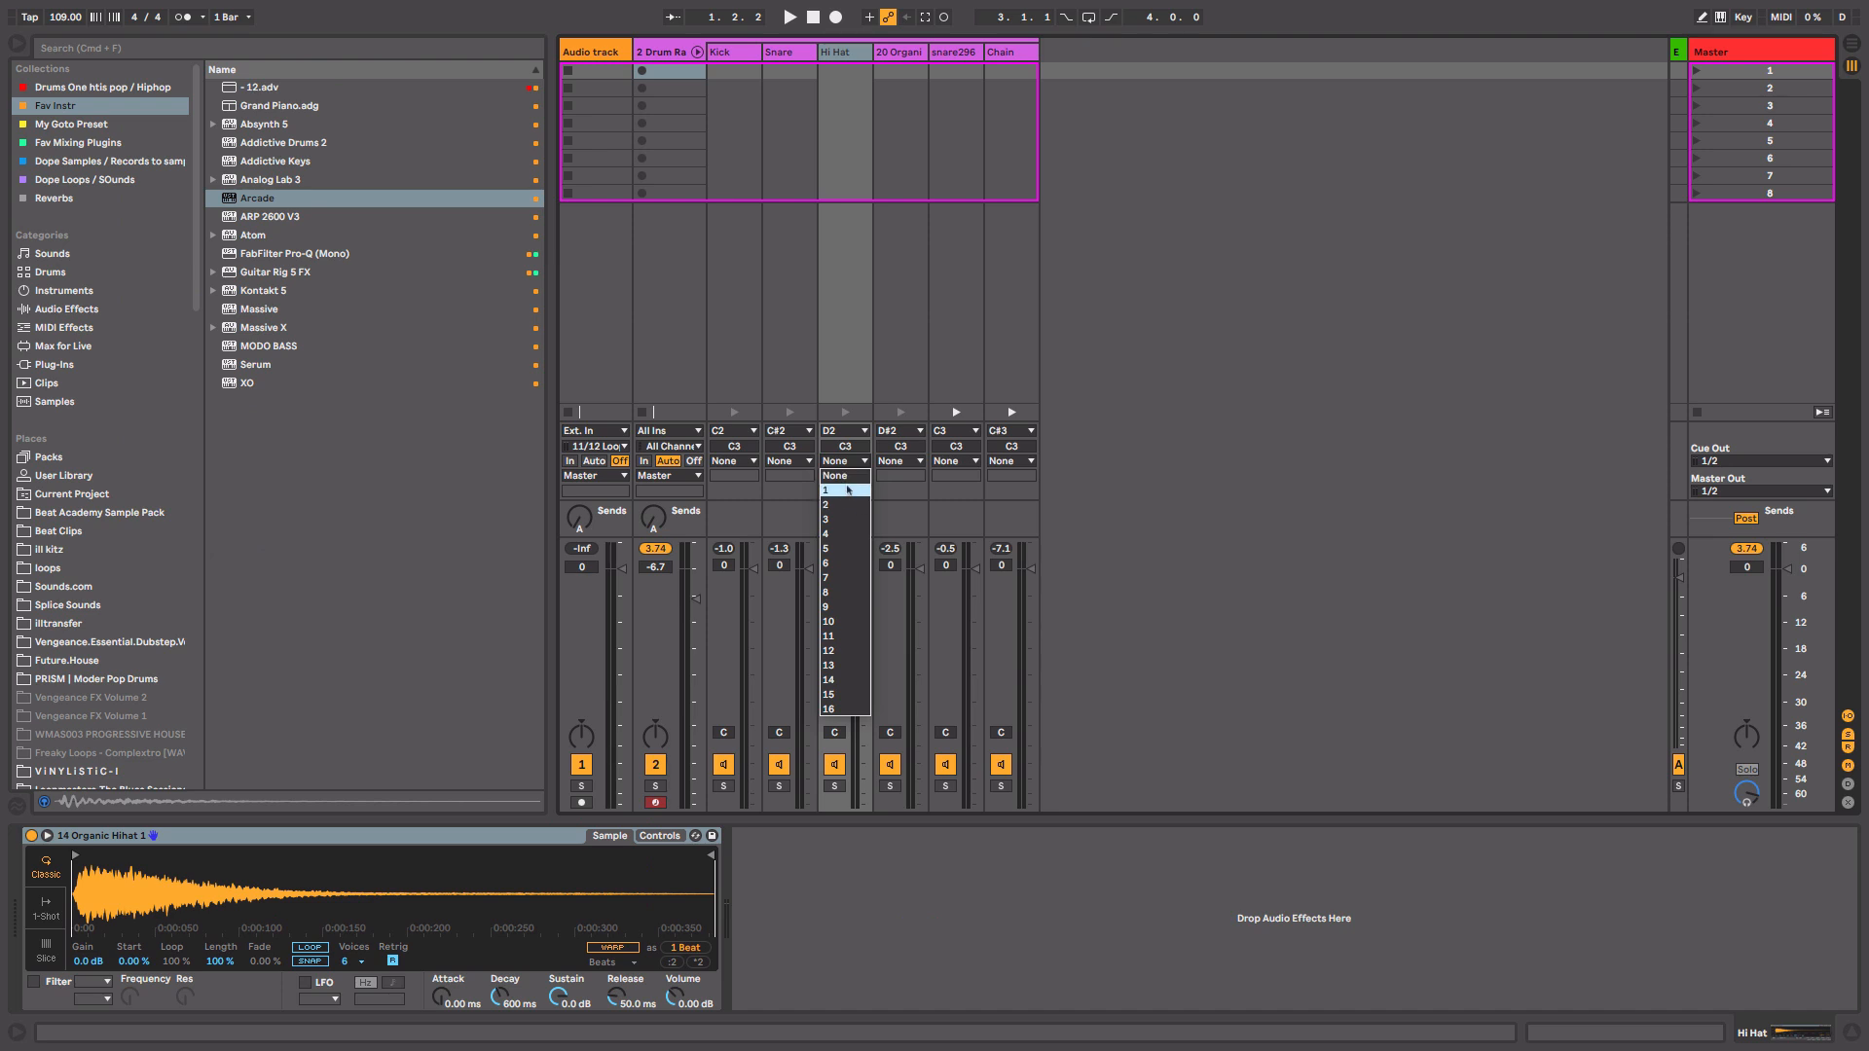
left_click(848, 490)
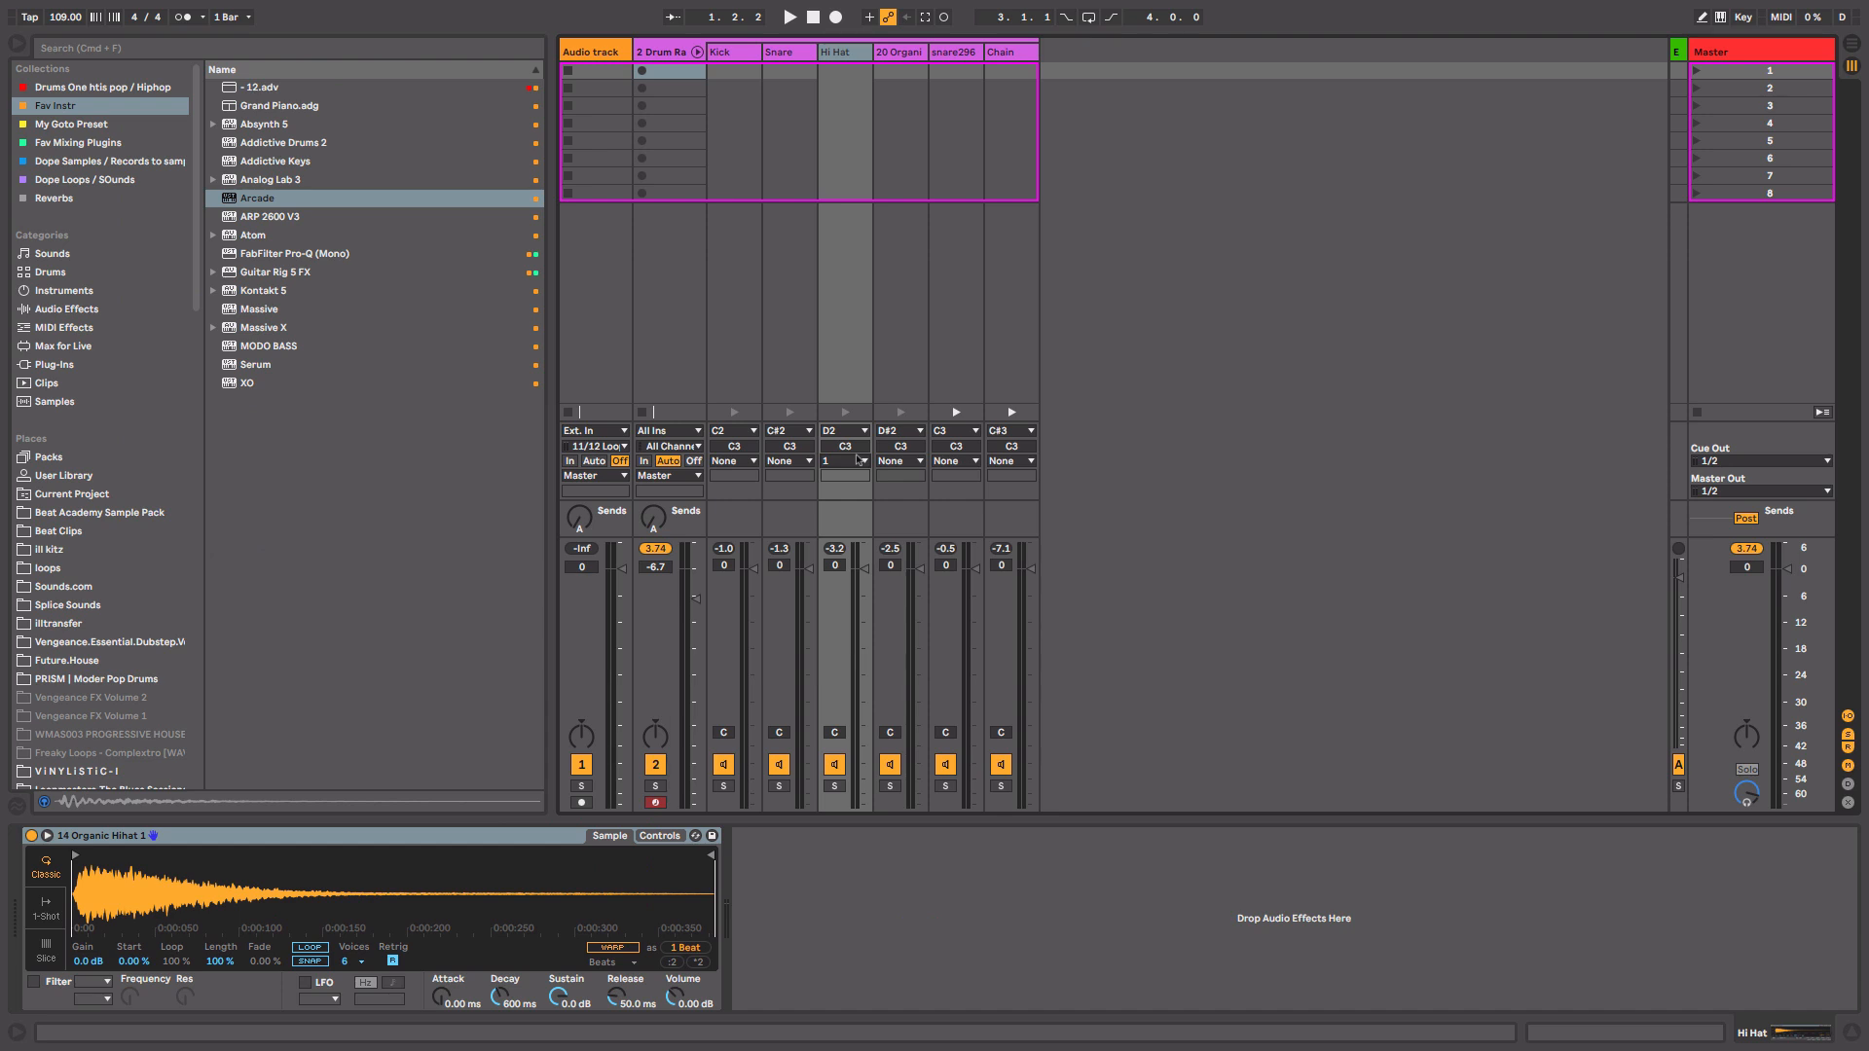
left_click(907, 468)
left_click(896, 492)
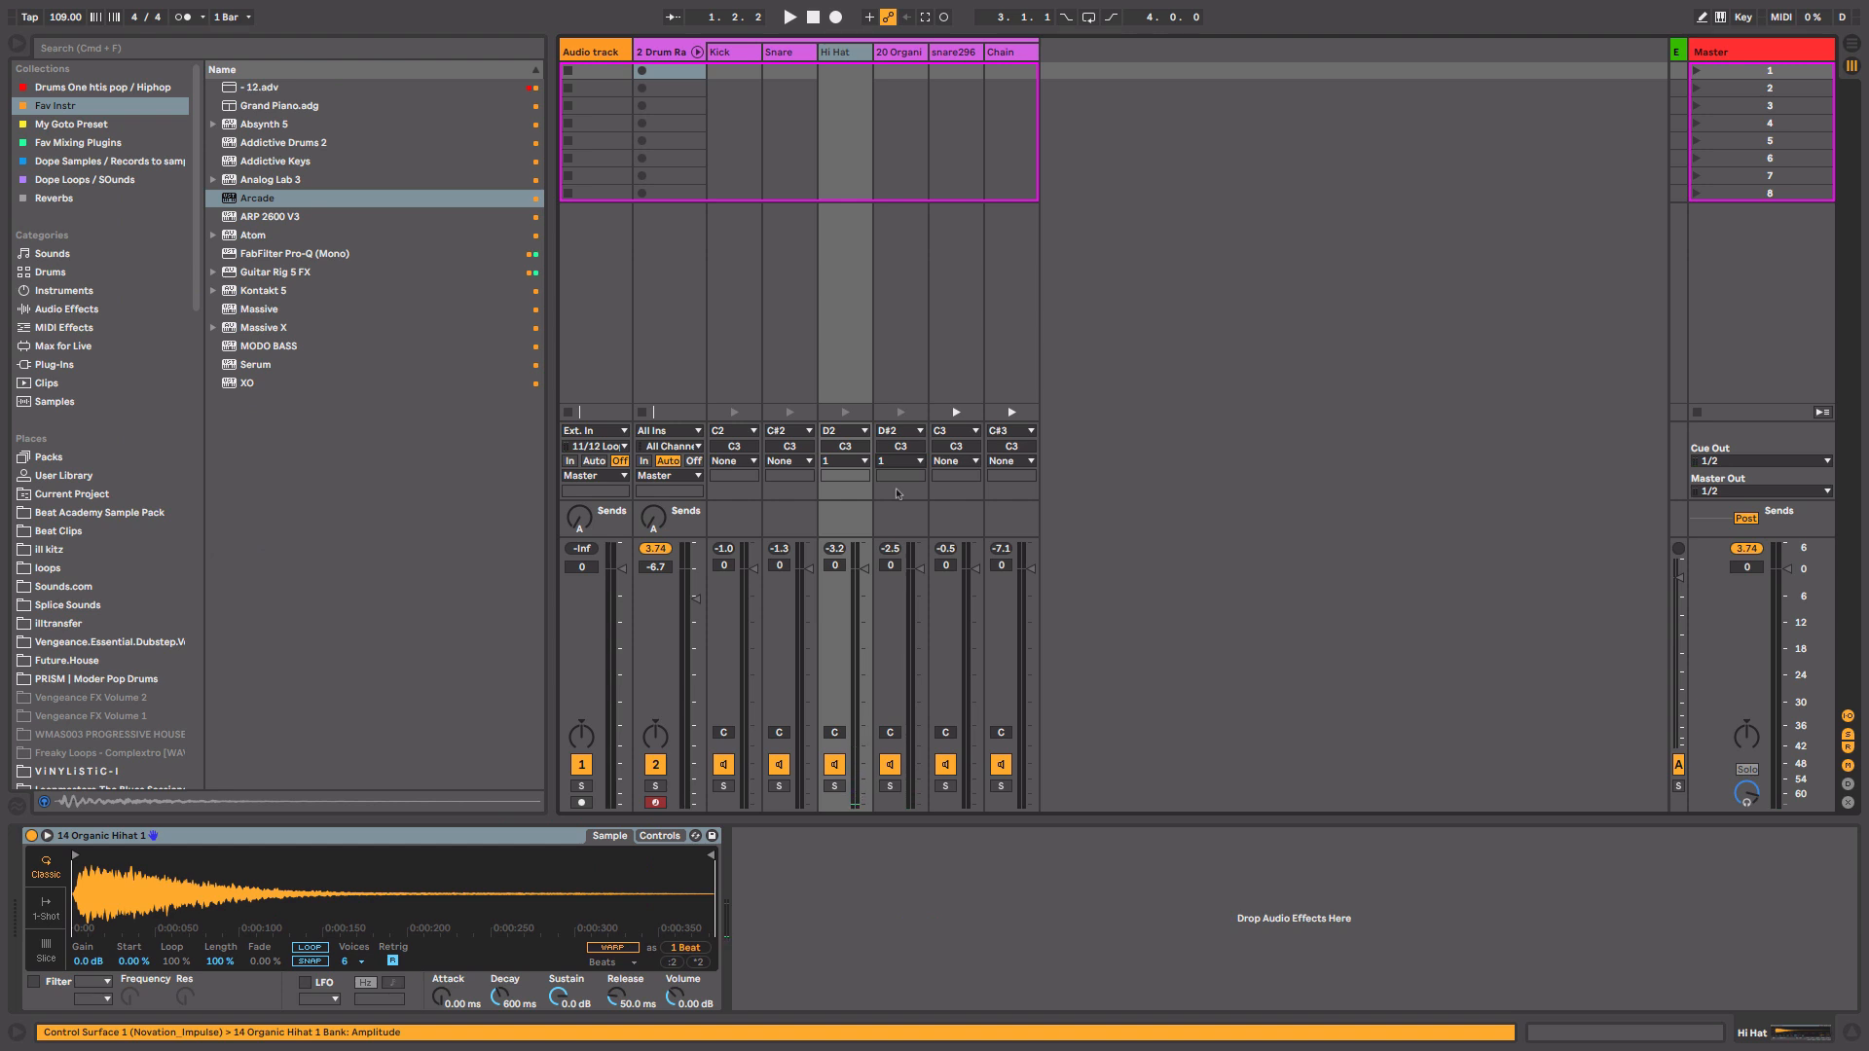
Create a clip in the Drum Rack track's first slot with a half-sixteenth open hi-hat note at 1.1.4 and play it.
left_click(674, 72)
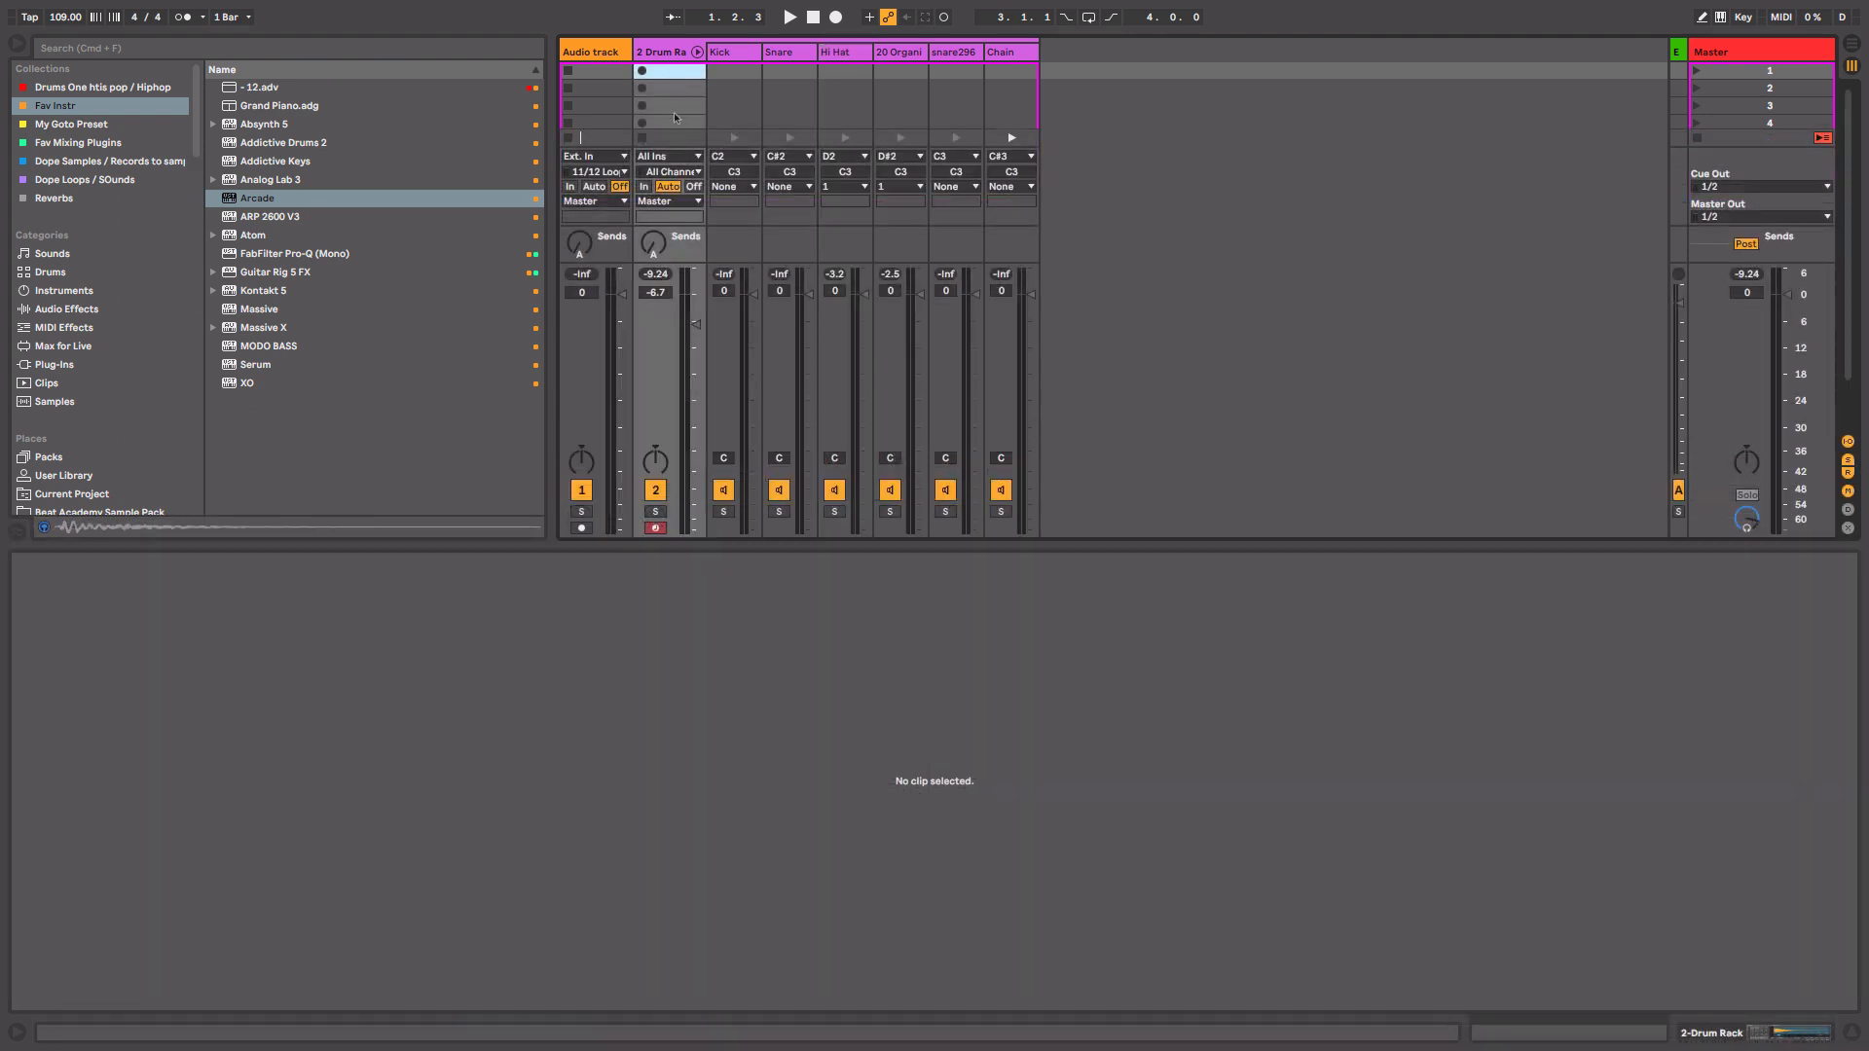
double_click(675, 74)
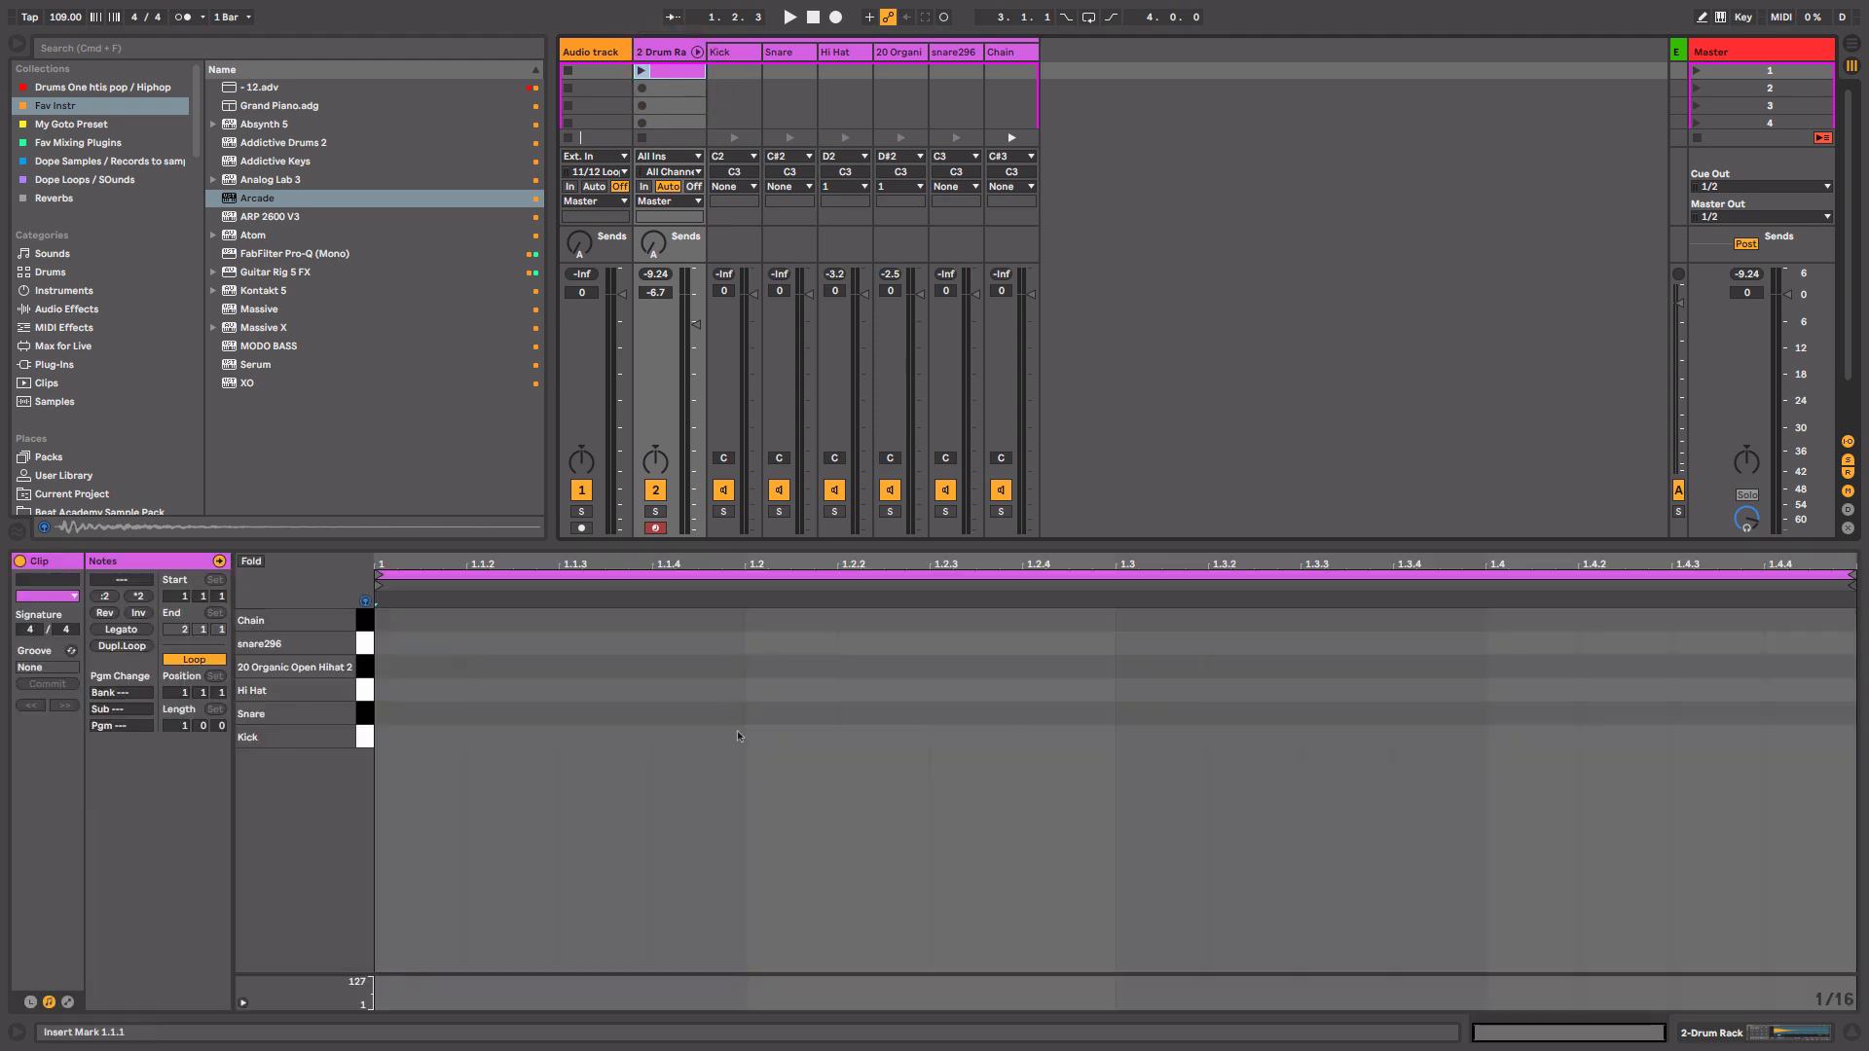
double_click(720, 662)
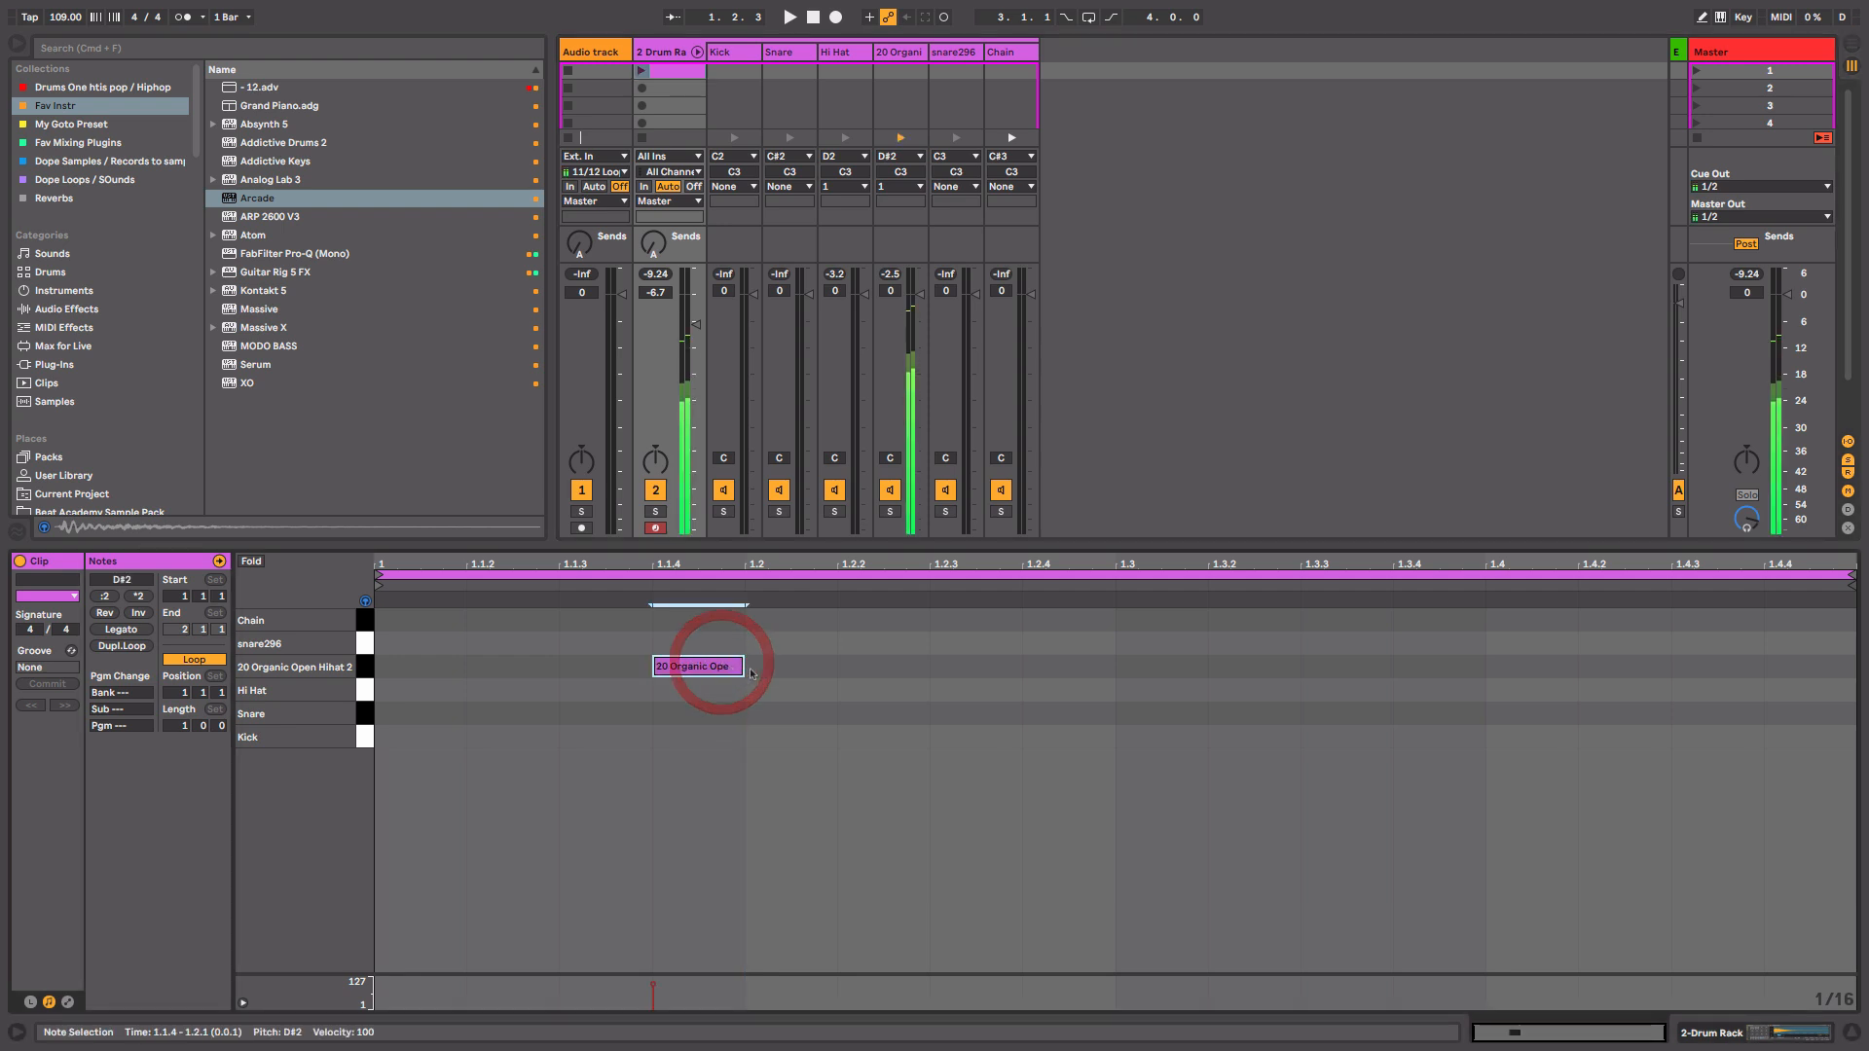
left_click_drag(742, 667, 694, 667)
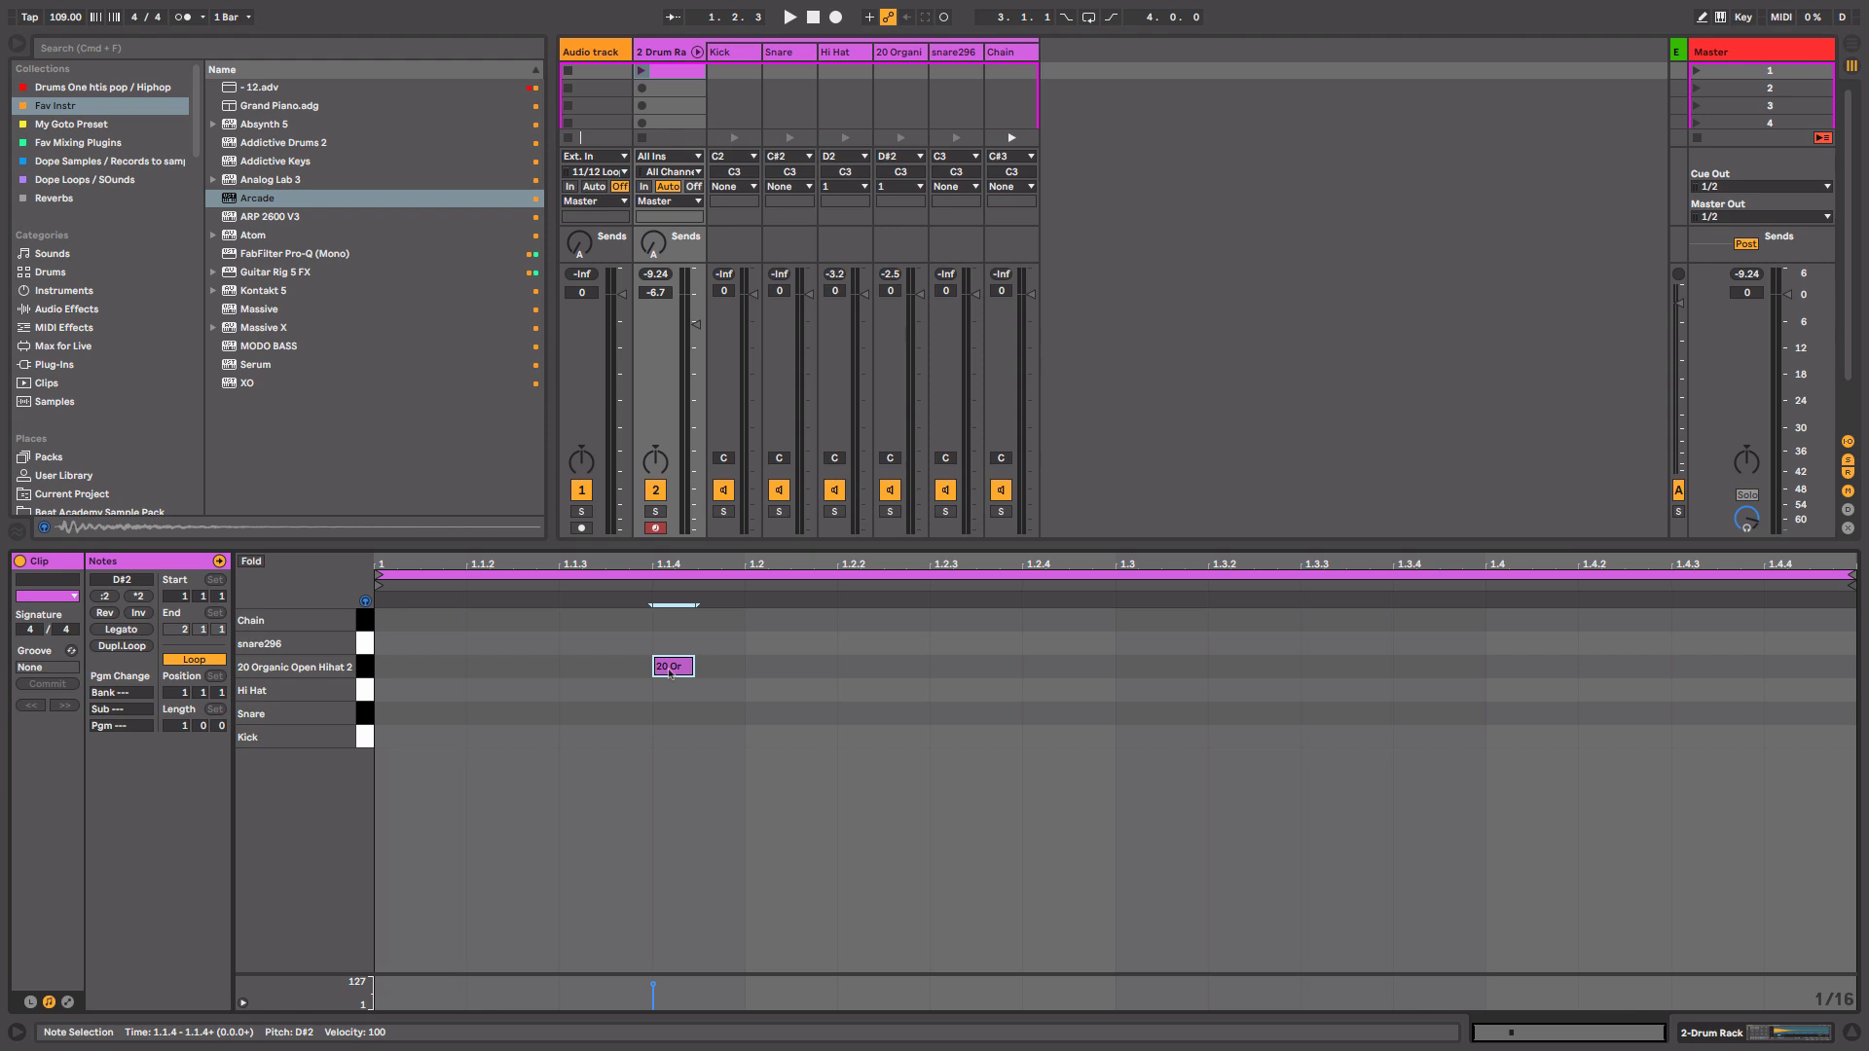
key("space")
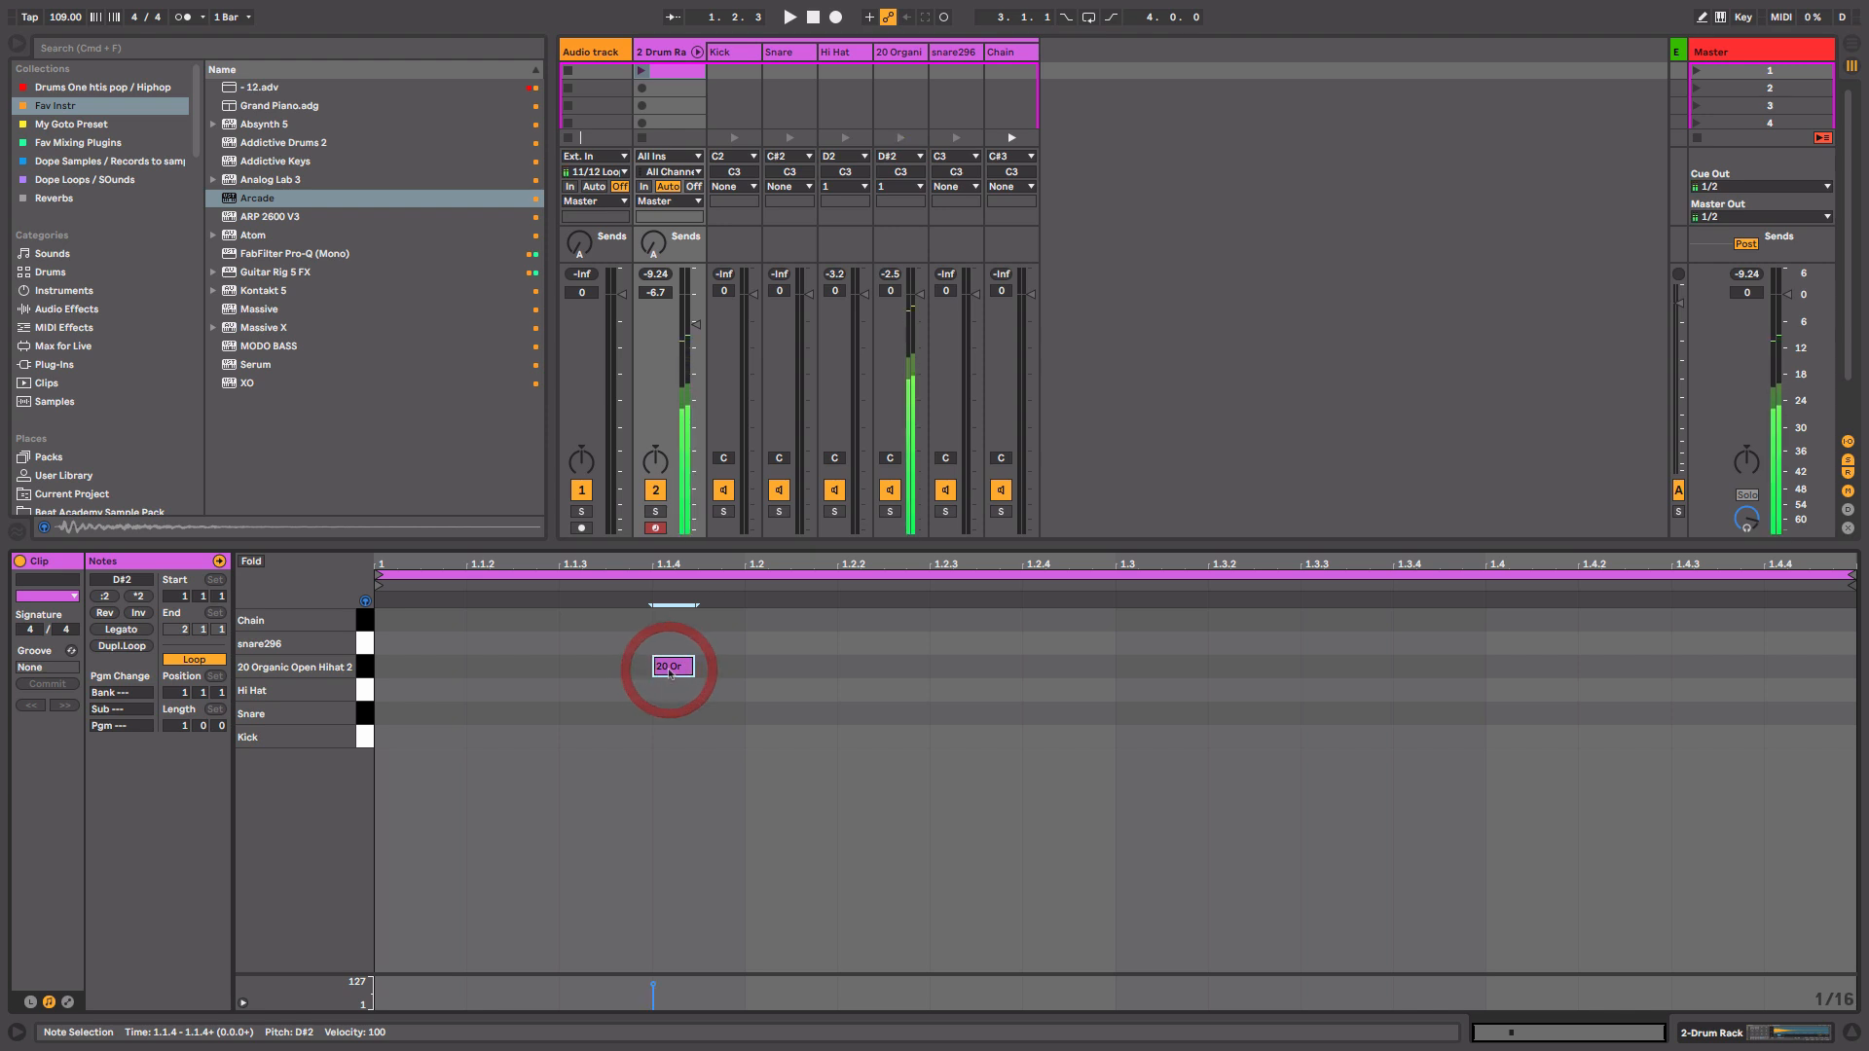
left_click(641, 71)
key("space")
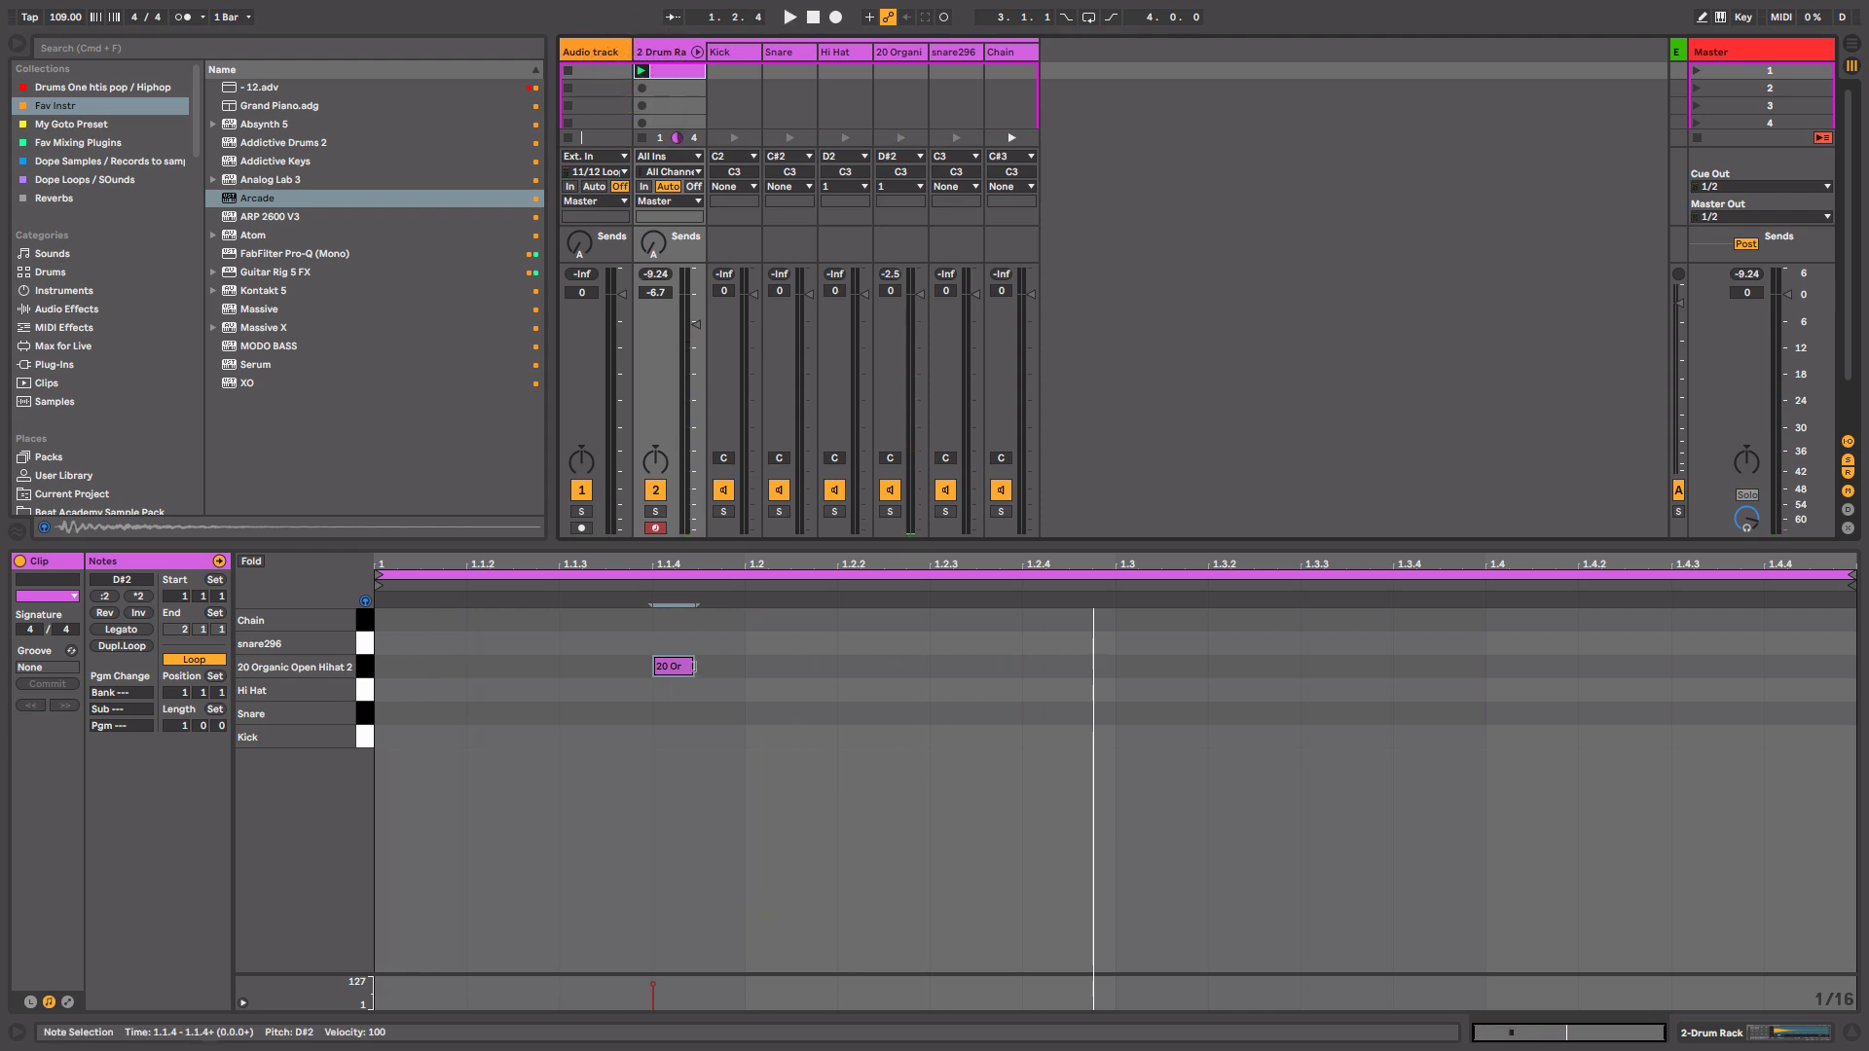
Try a 60 s release on the open hi-hat pad's sample, auditioning the pad and the clip.
key("shift+Tab")
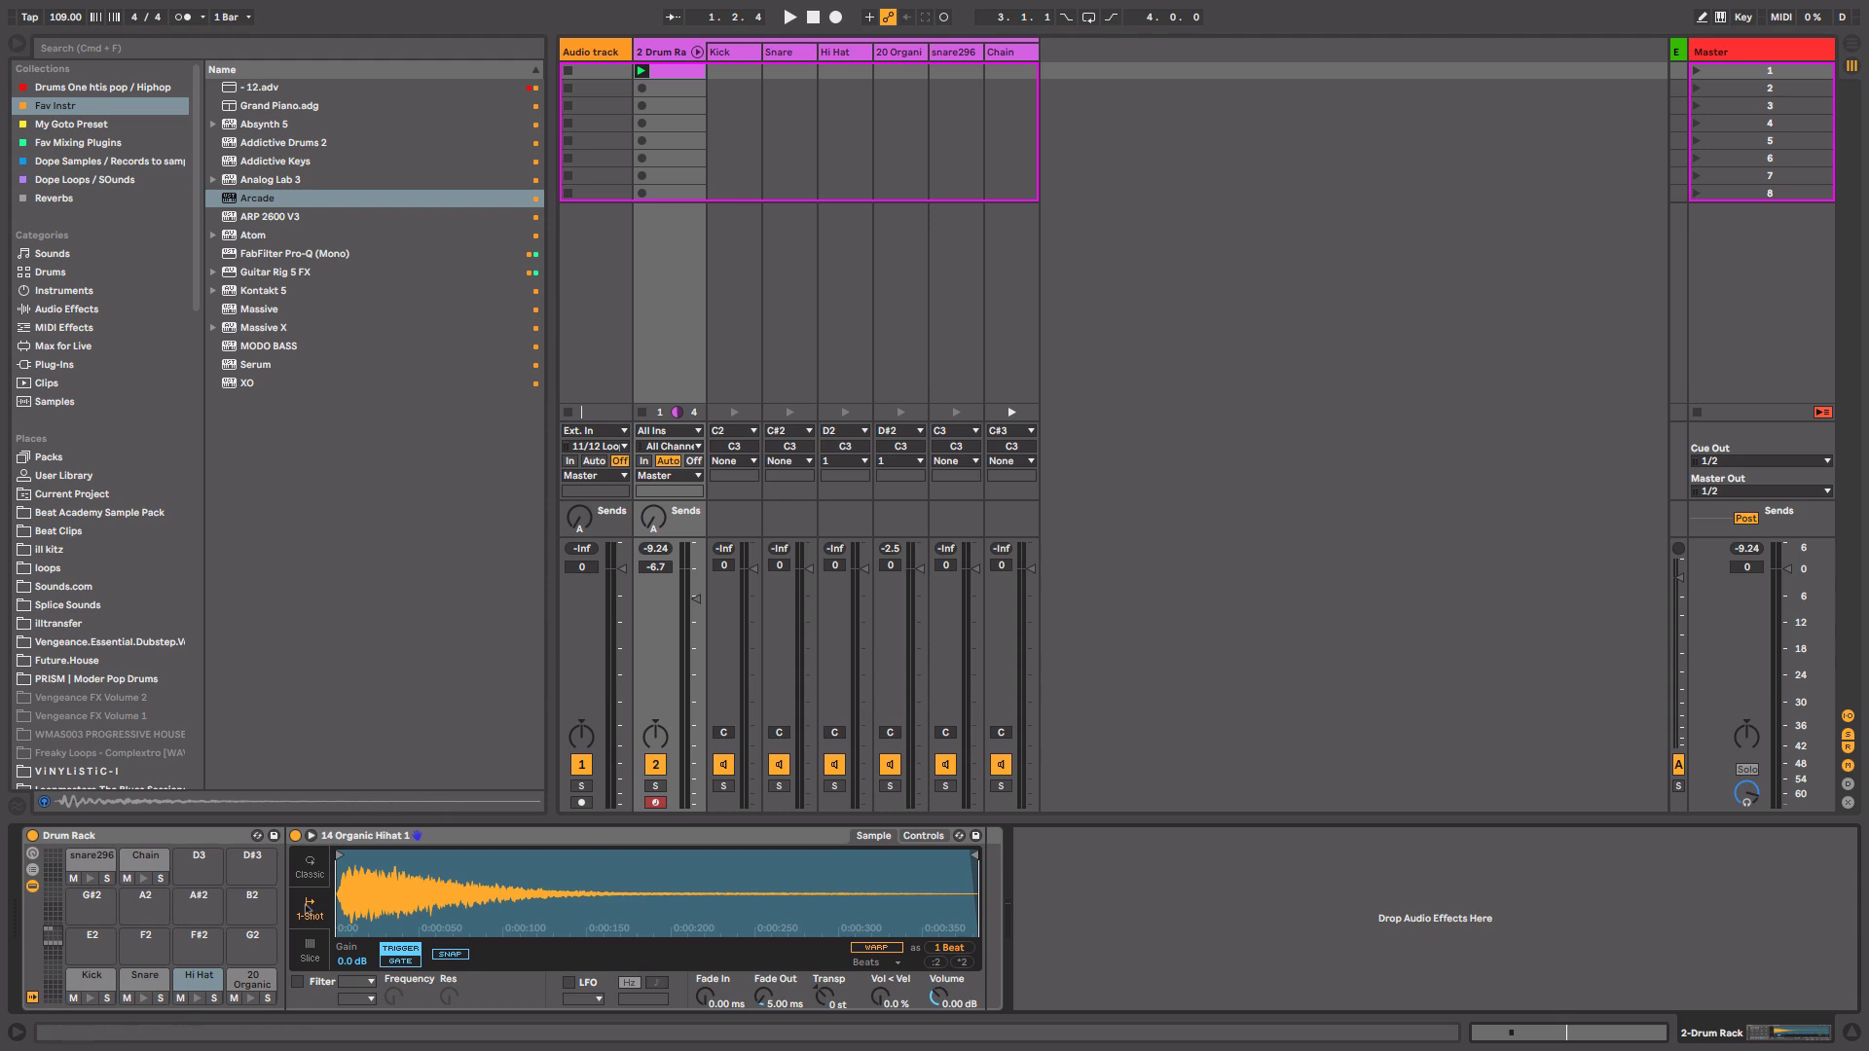
left_click(249, 980)
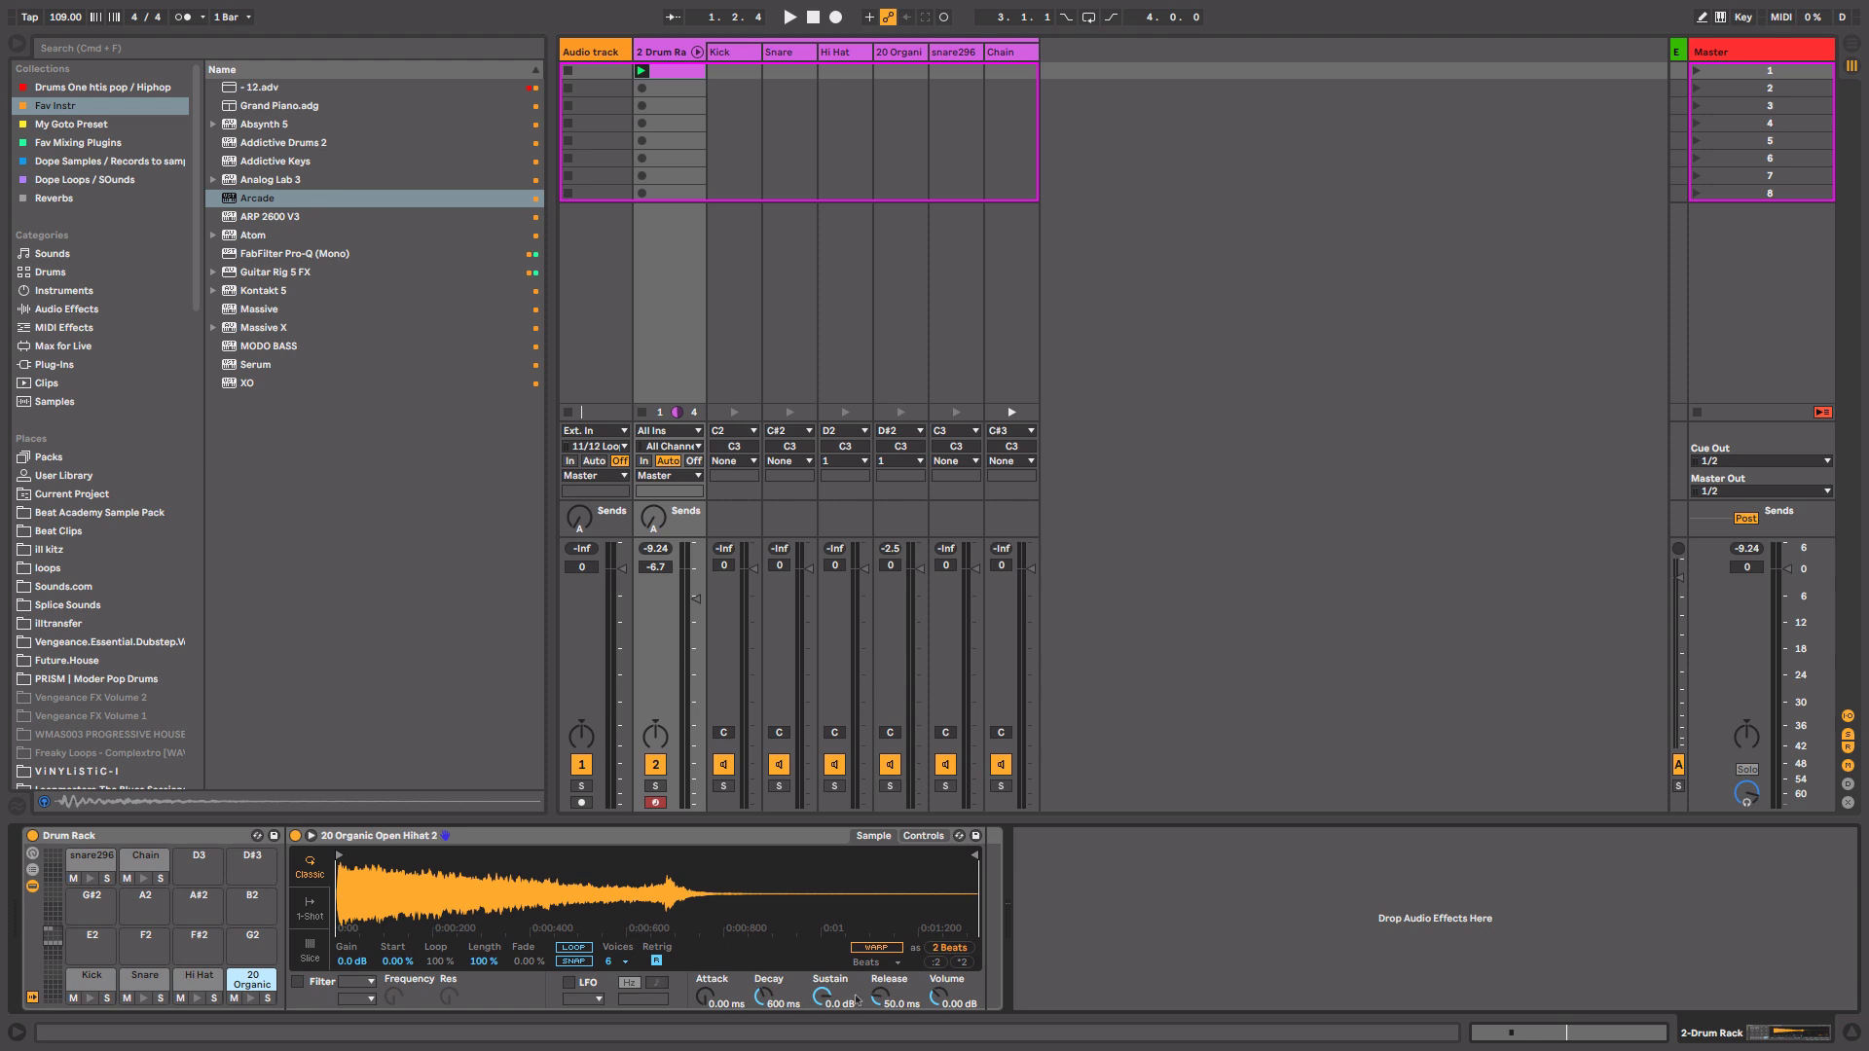
left_click_drag(882, 1000, 882, 935)
left_click(251, 997)
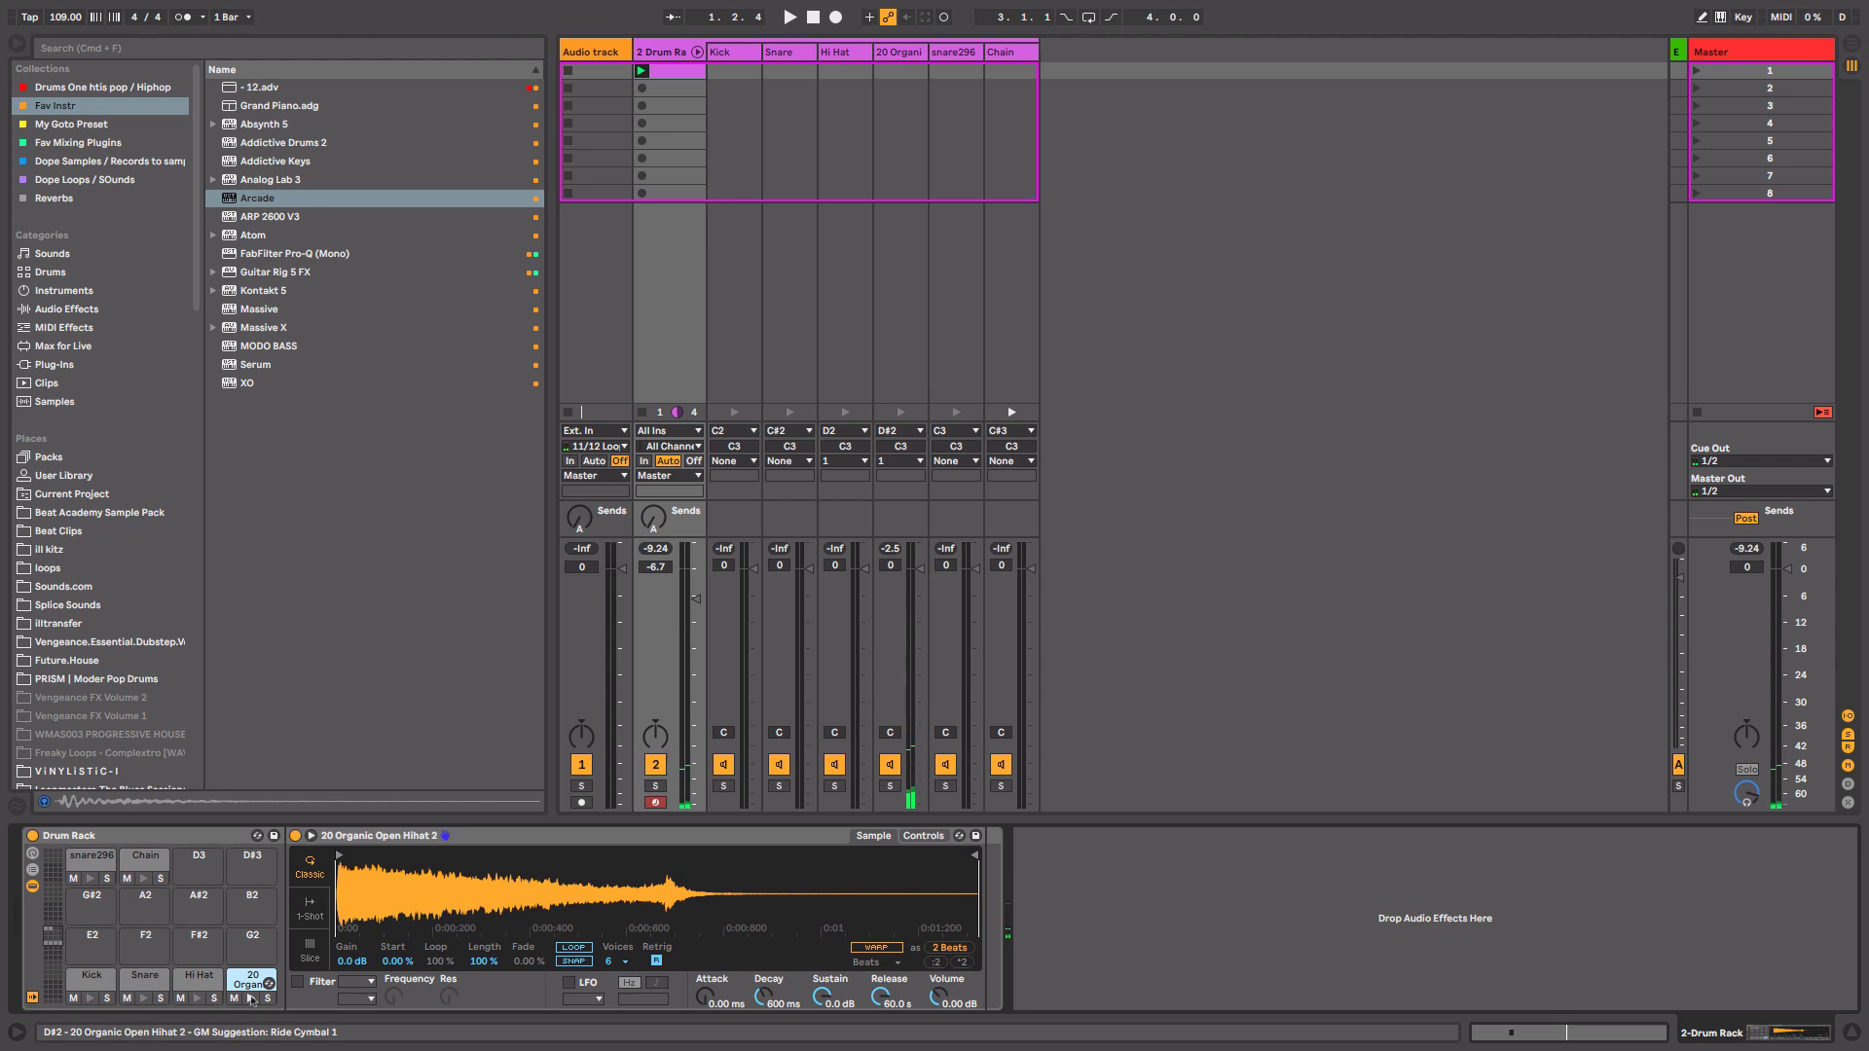
double_click(685, 69)
key("space")
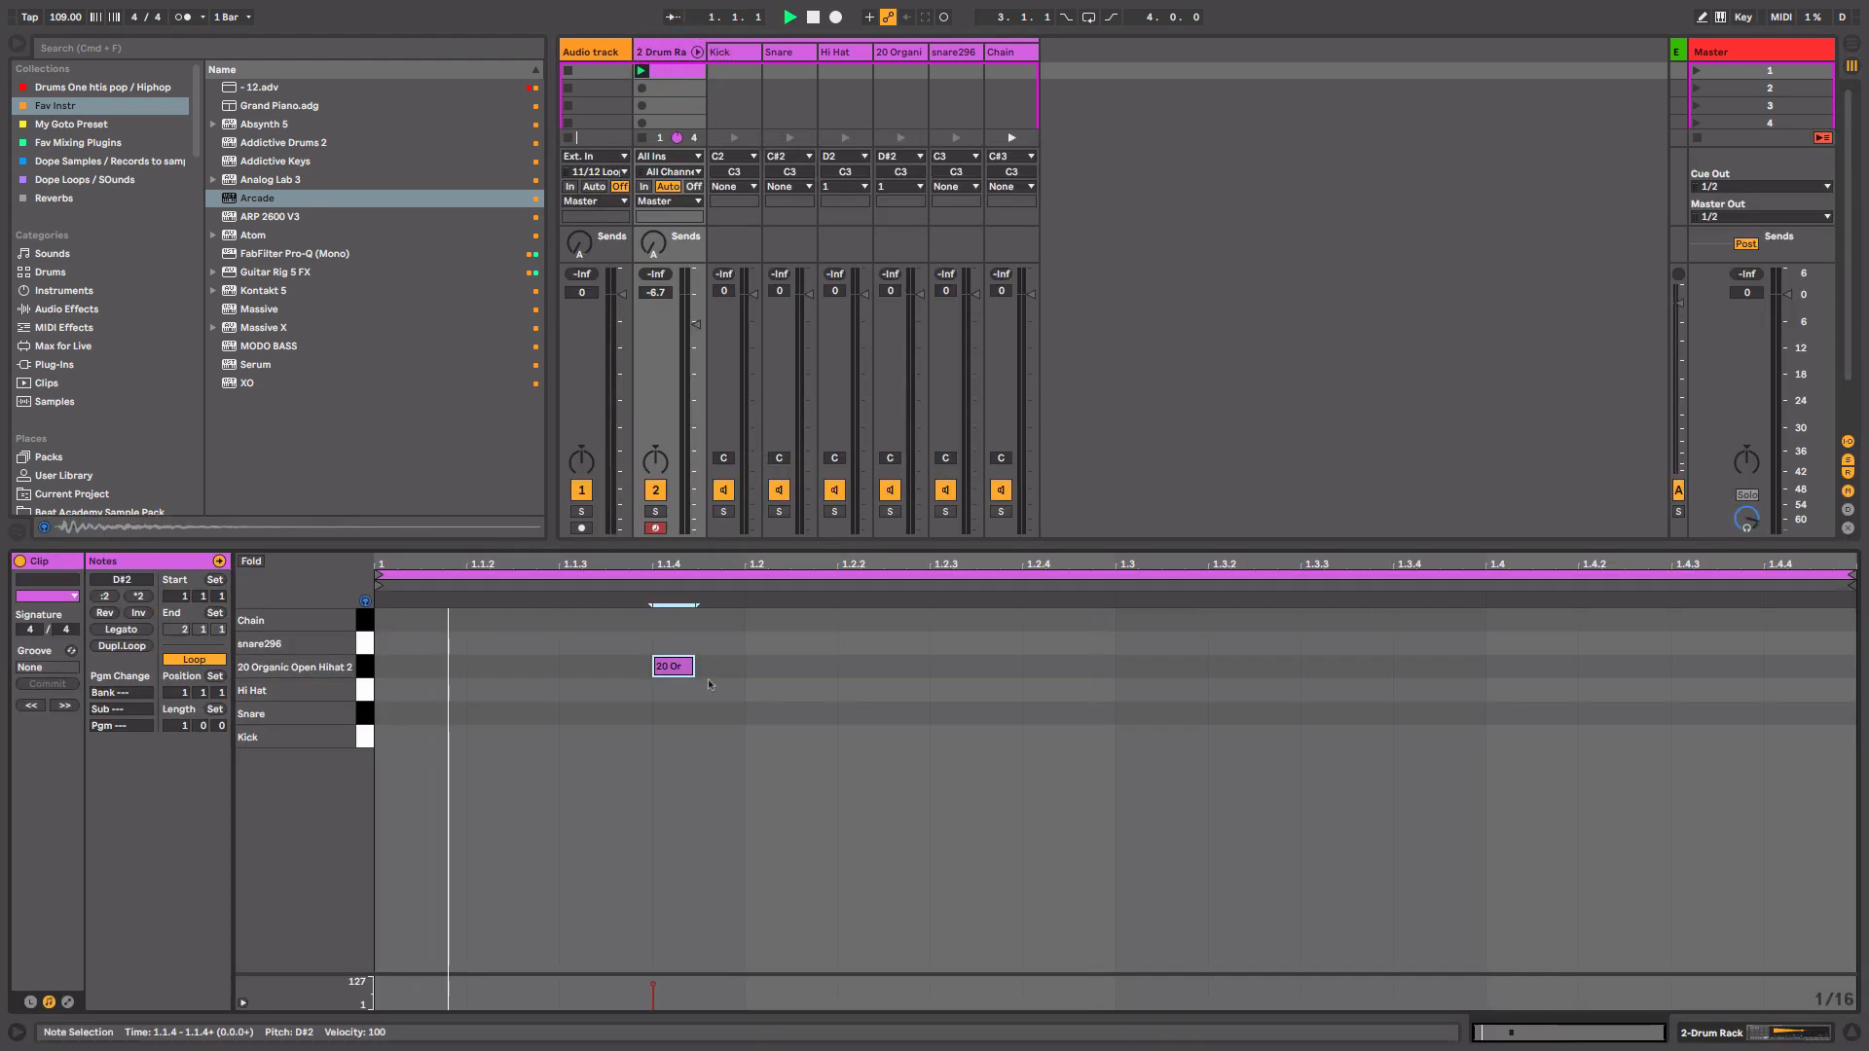
key("space")
Set the open hi-hat sample's release to 1.00 ms and reopen the clip to hear the short note.
key("shift+Tab")
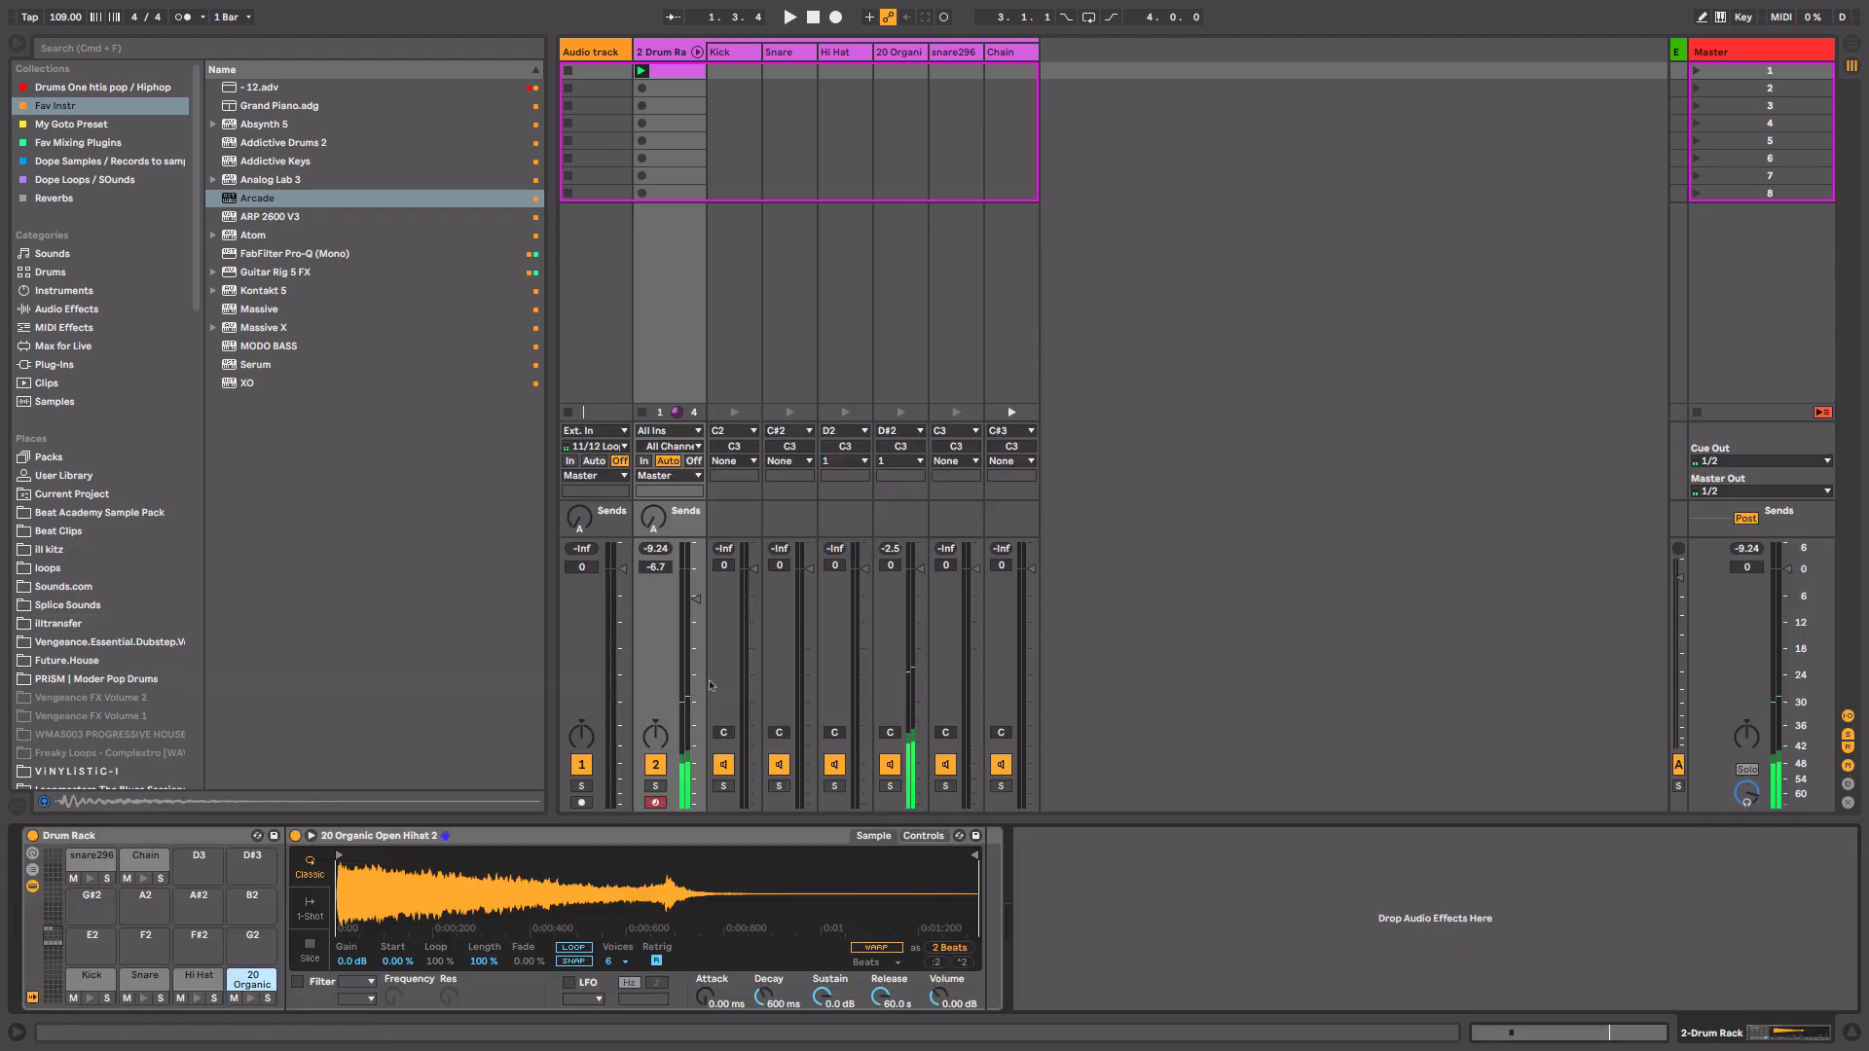
left_click_drag(902, 1011, 901, 1049)
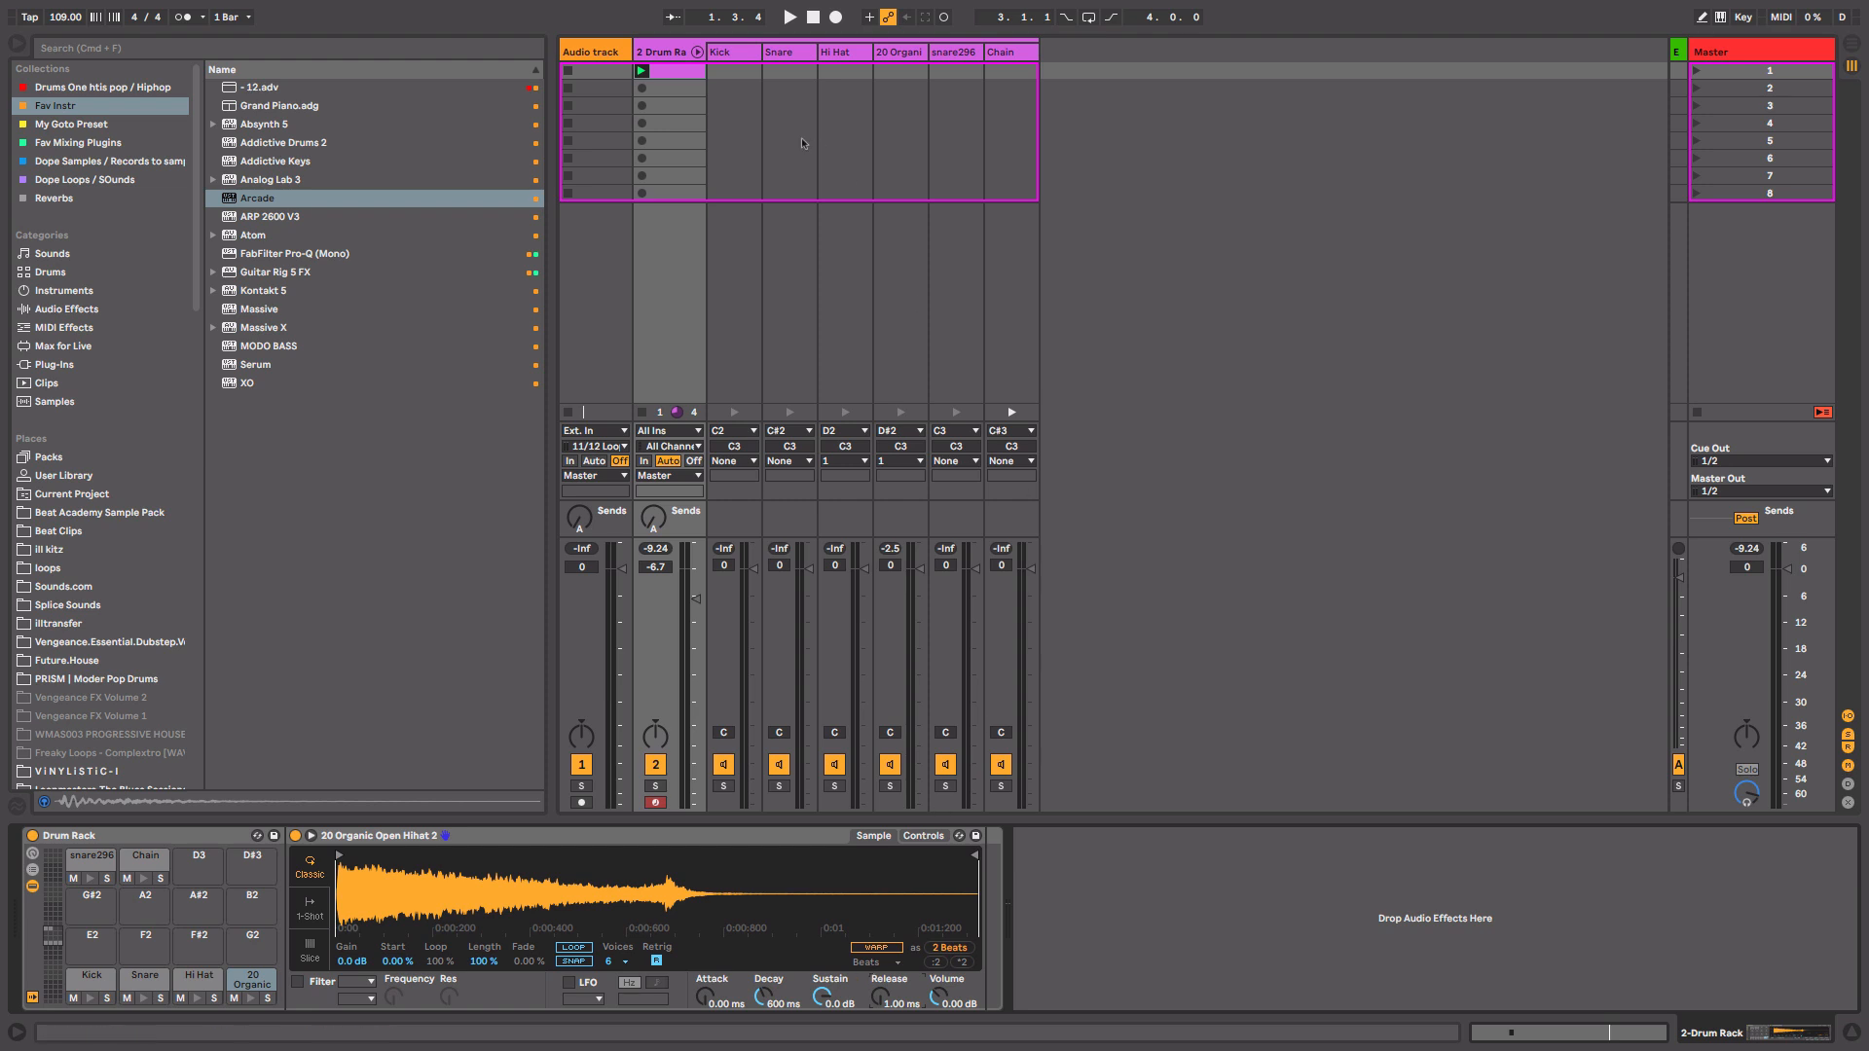
double_click(679, 77)
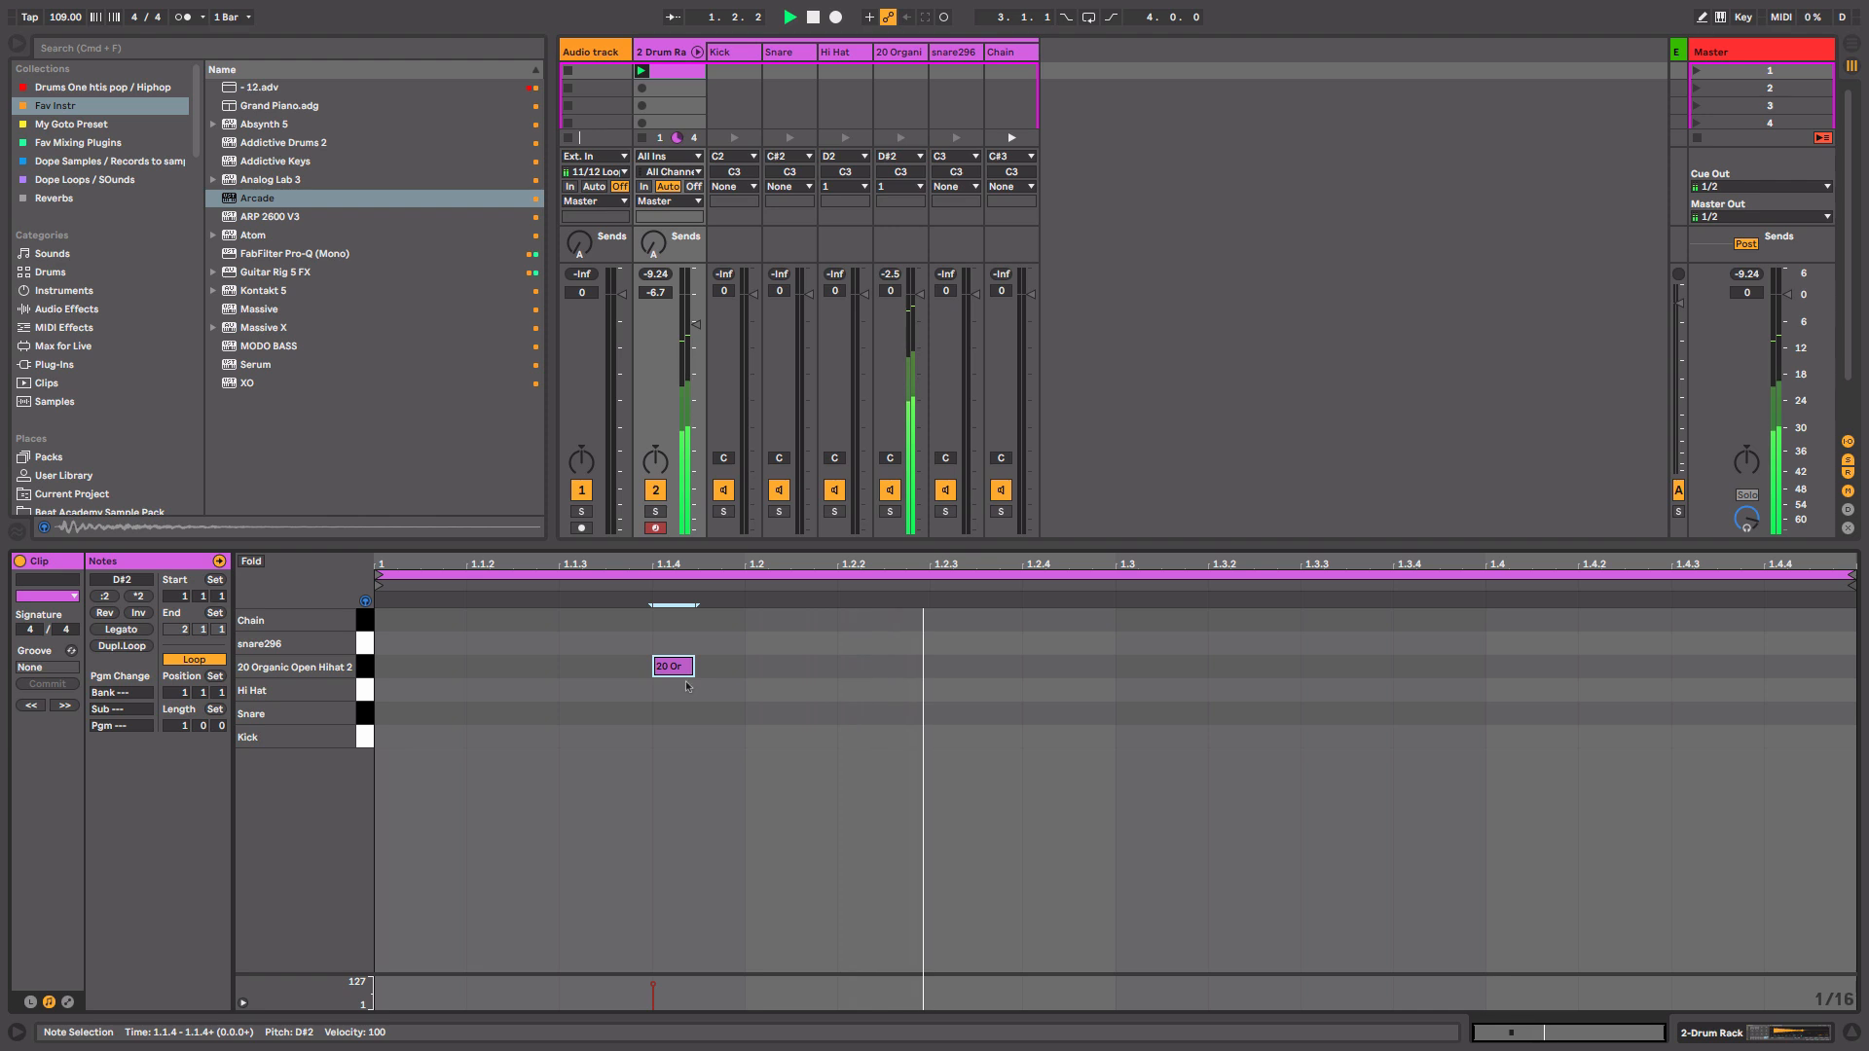
Switch the open hi-hat sample to 1-Shot mode and play the clip.
key("shift+Tab")
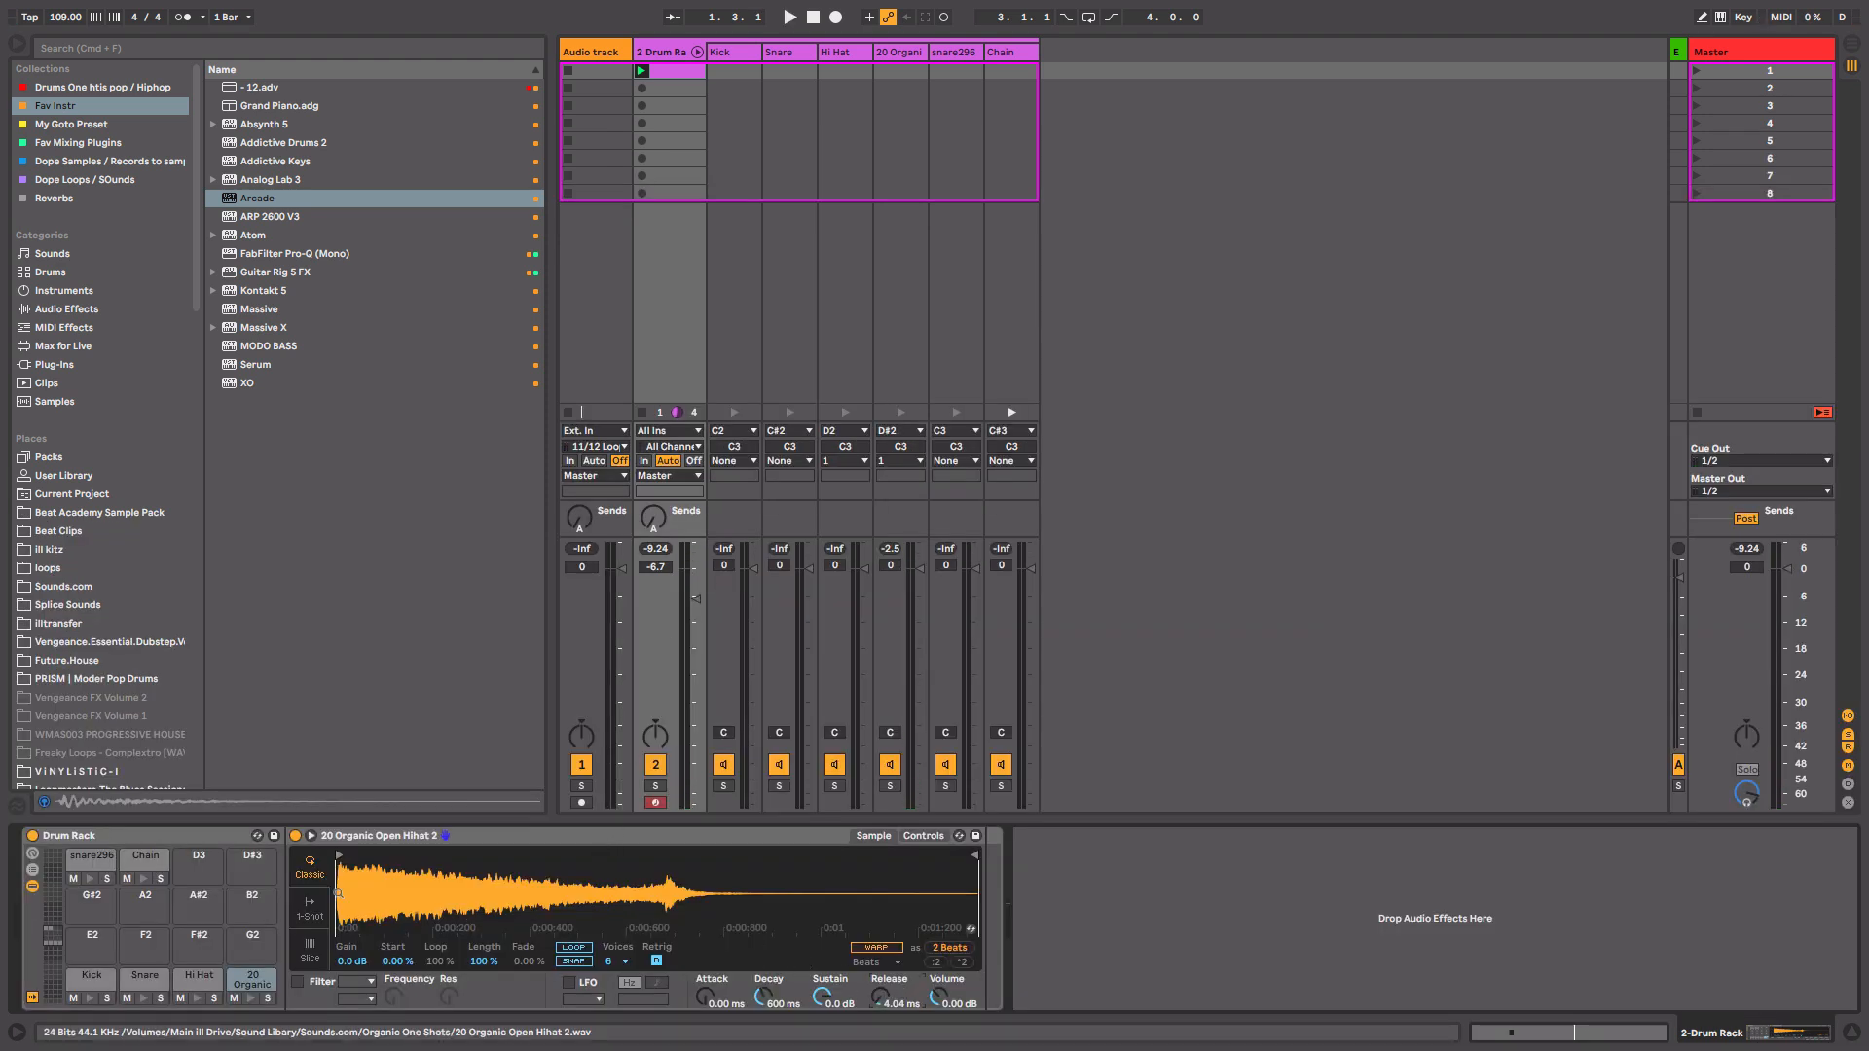
left_click(309, 910)
key("space")
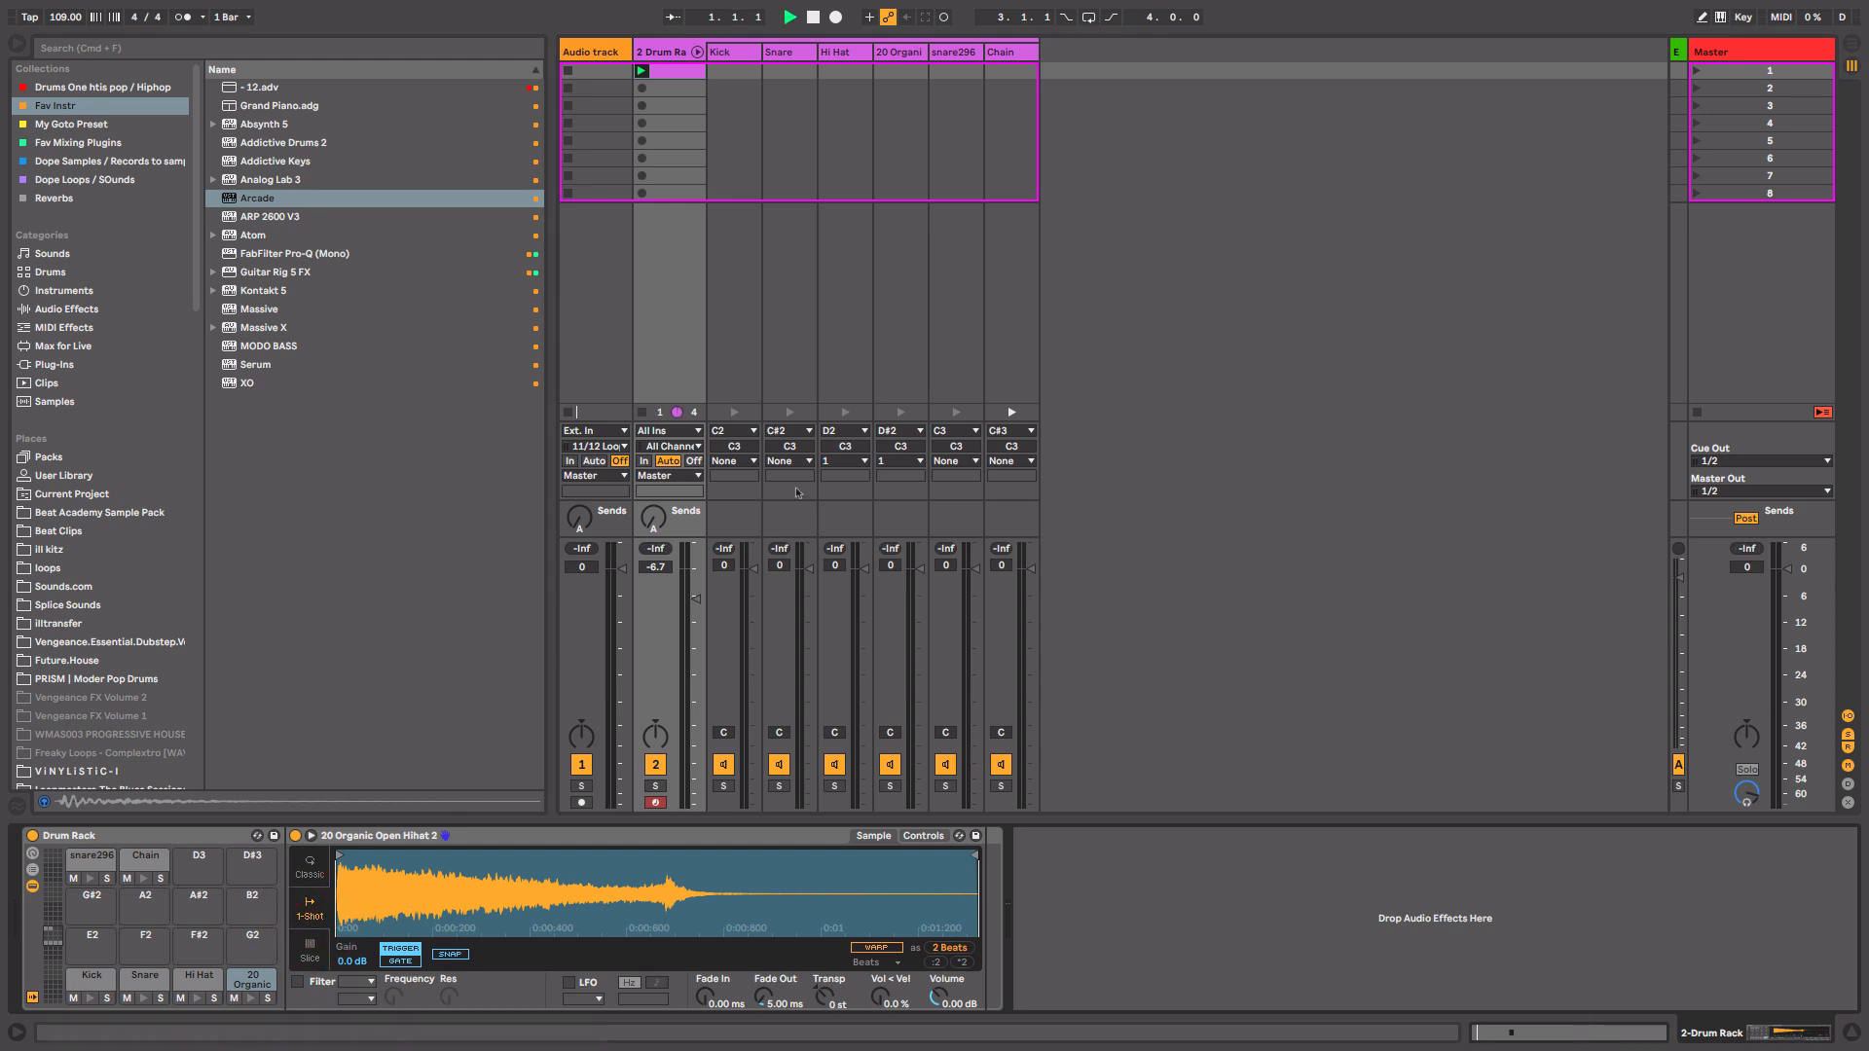
left_click(683, 71)
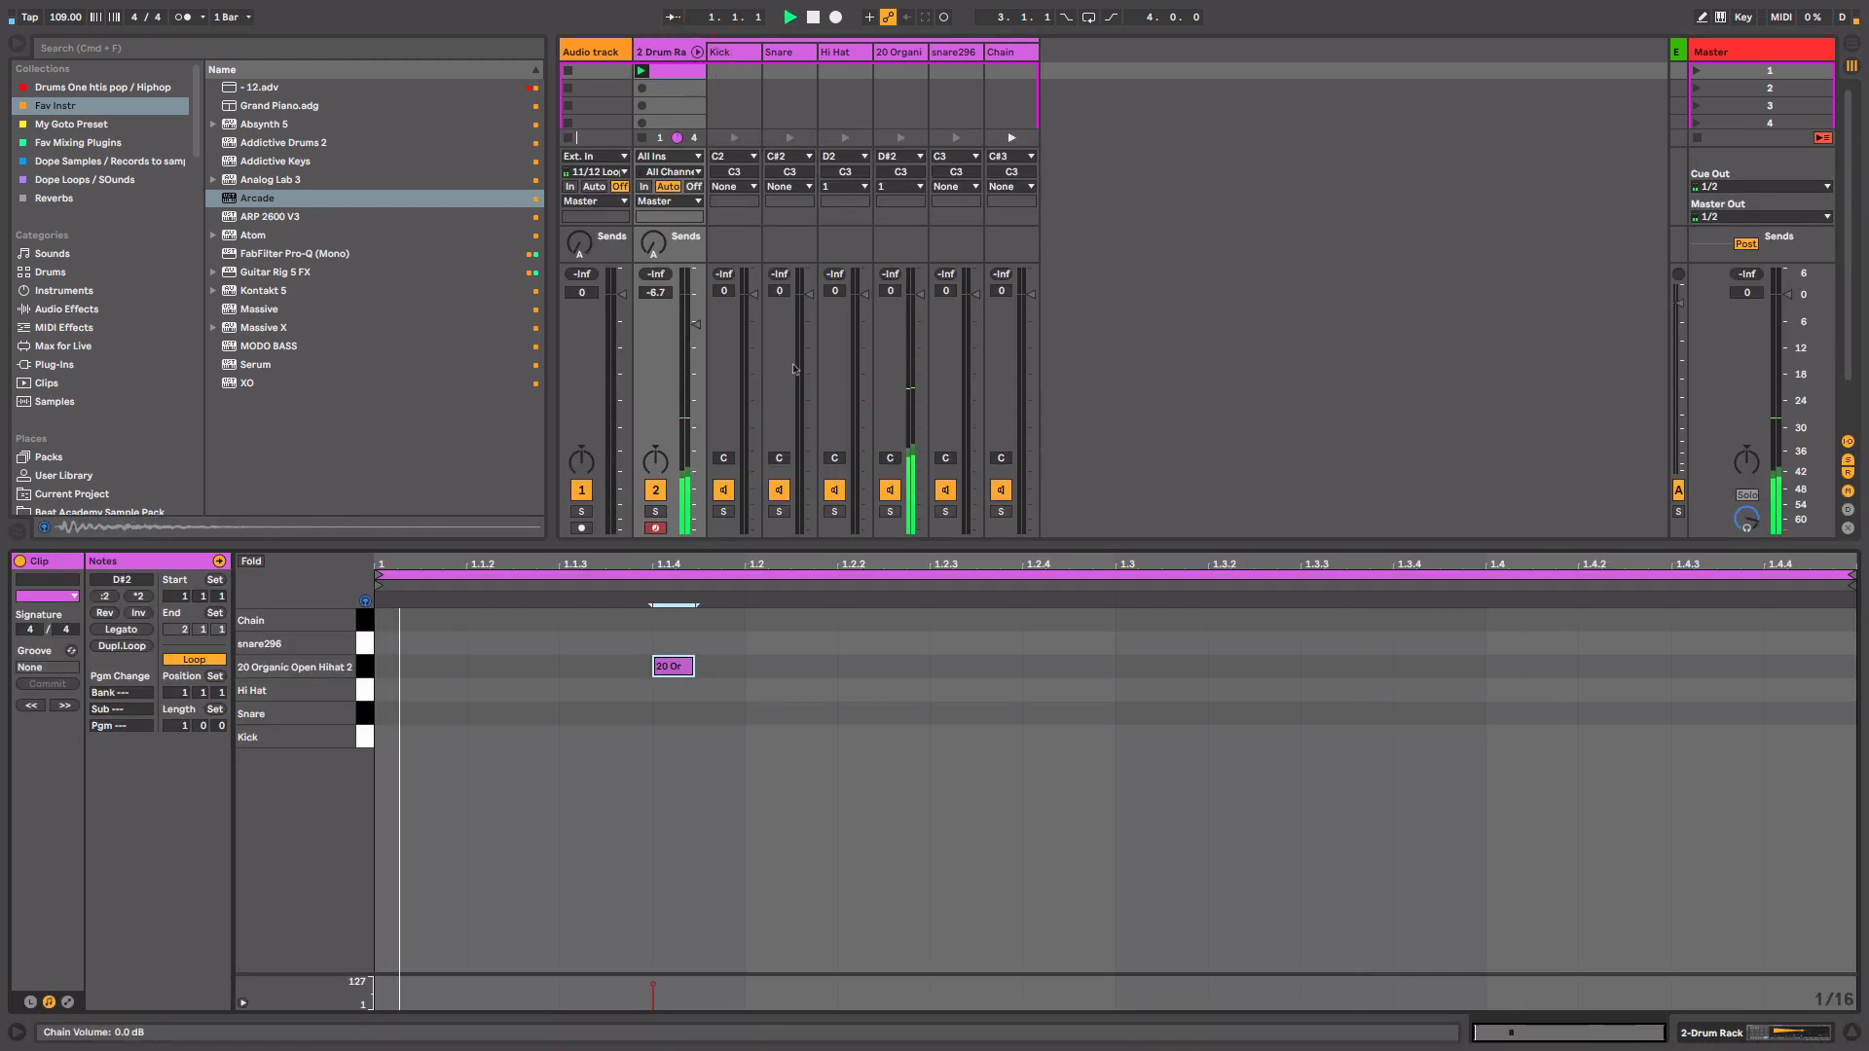
key("space")
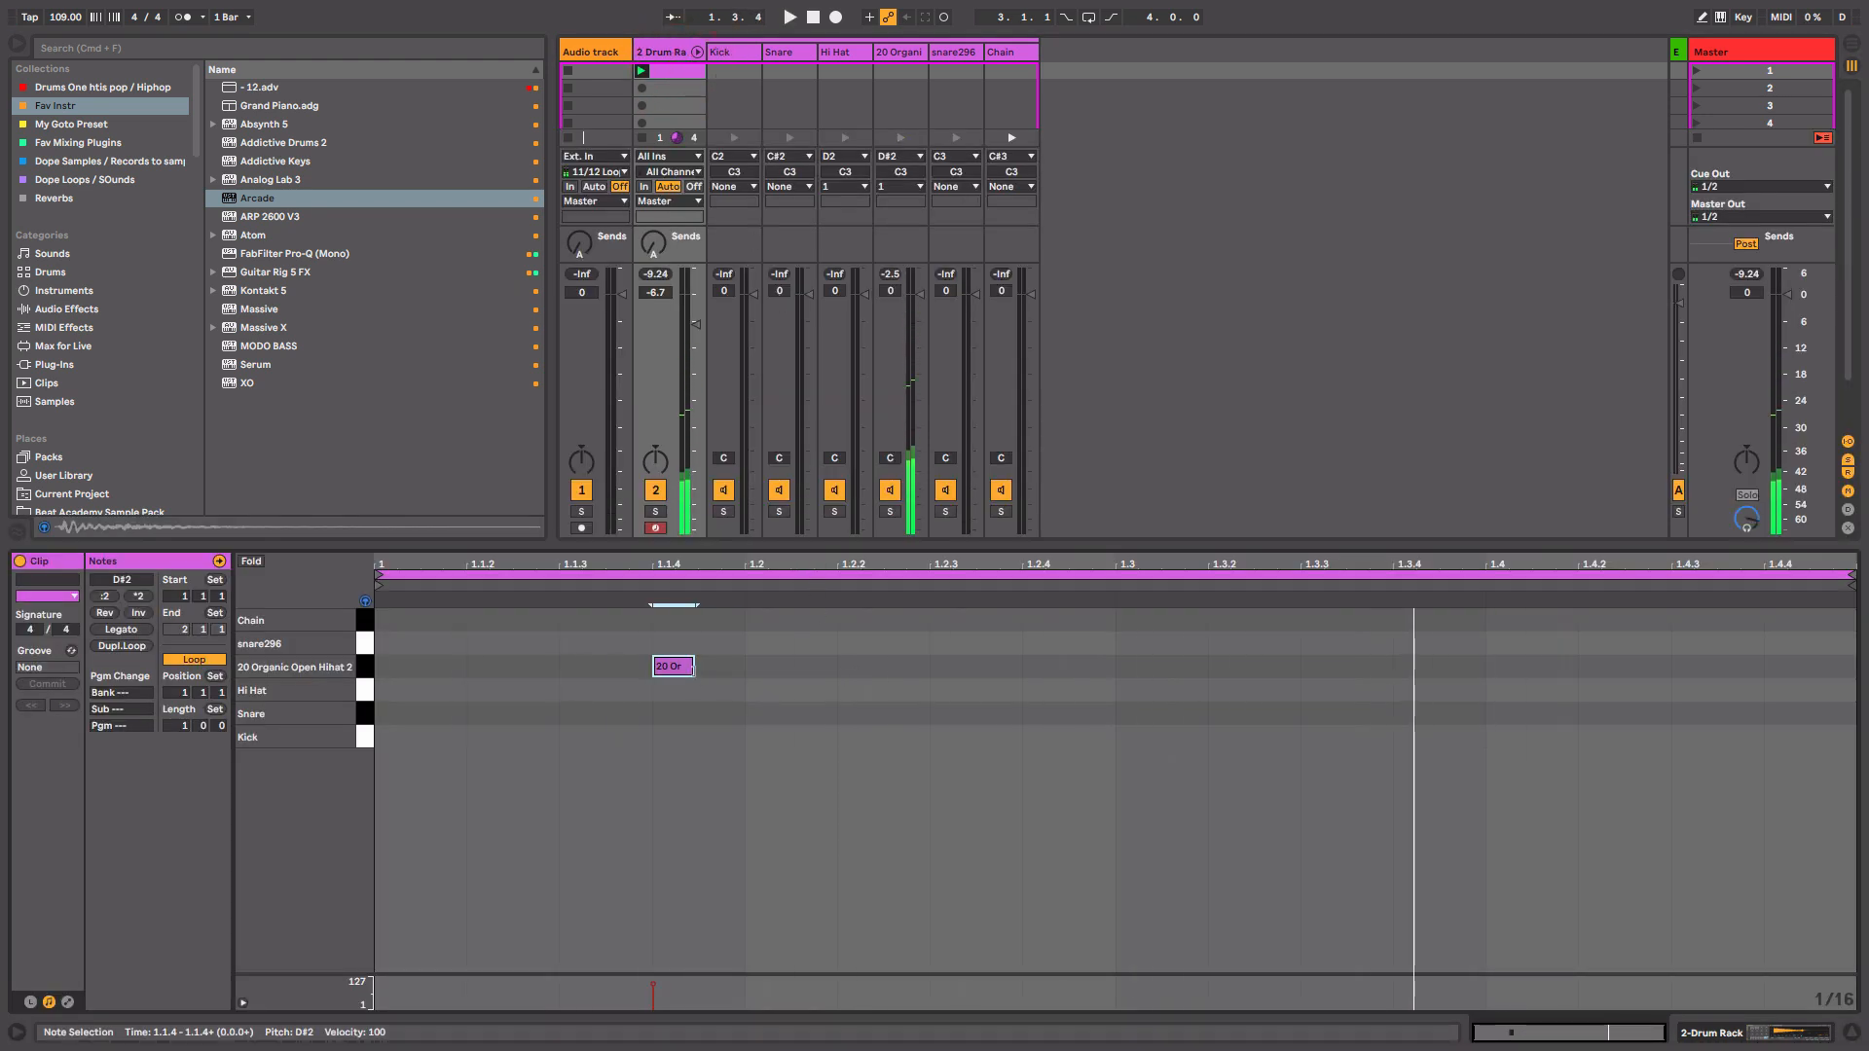
Lengthen the open hi-hat note to a full sixteenth, ending at 1.2, and play the clip.
left_click_drag(692, 667, 742, 678)
key("space")
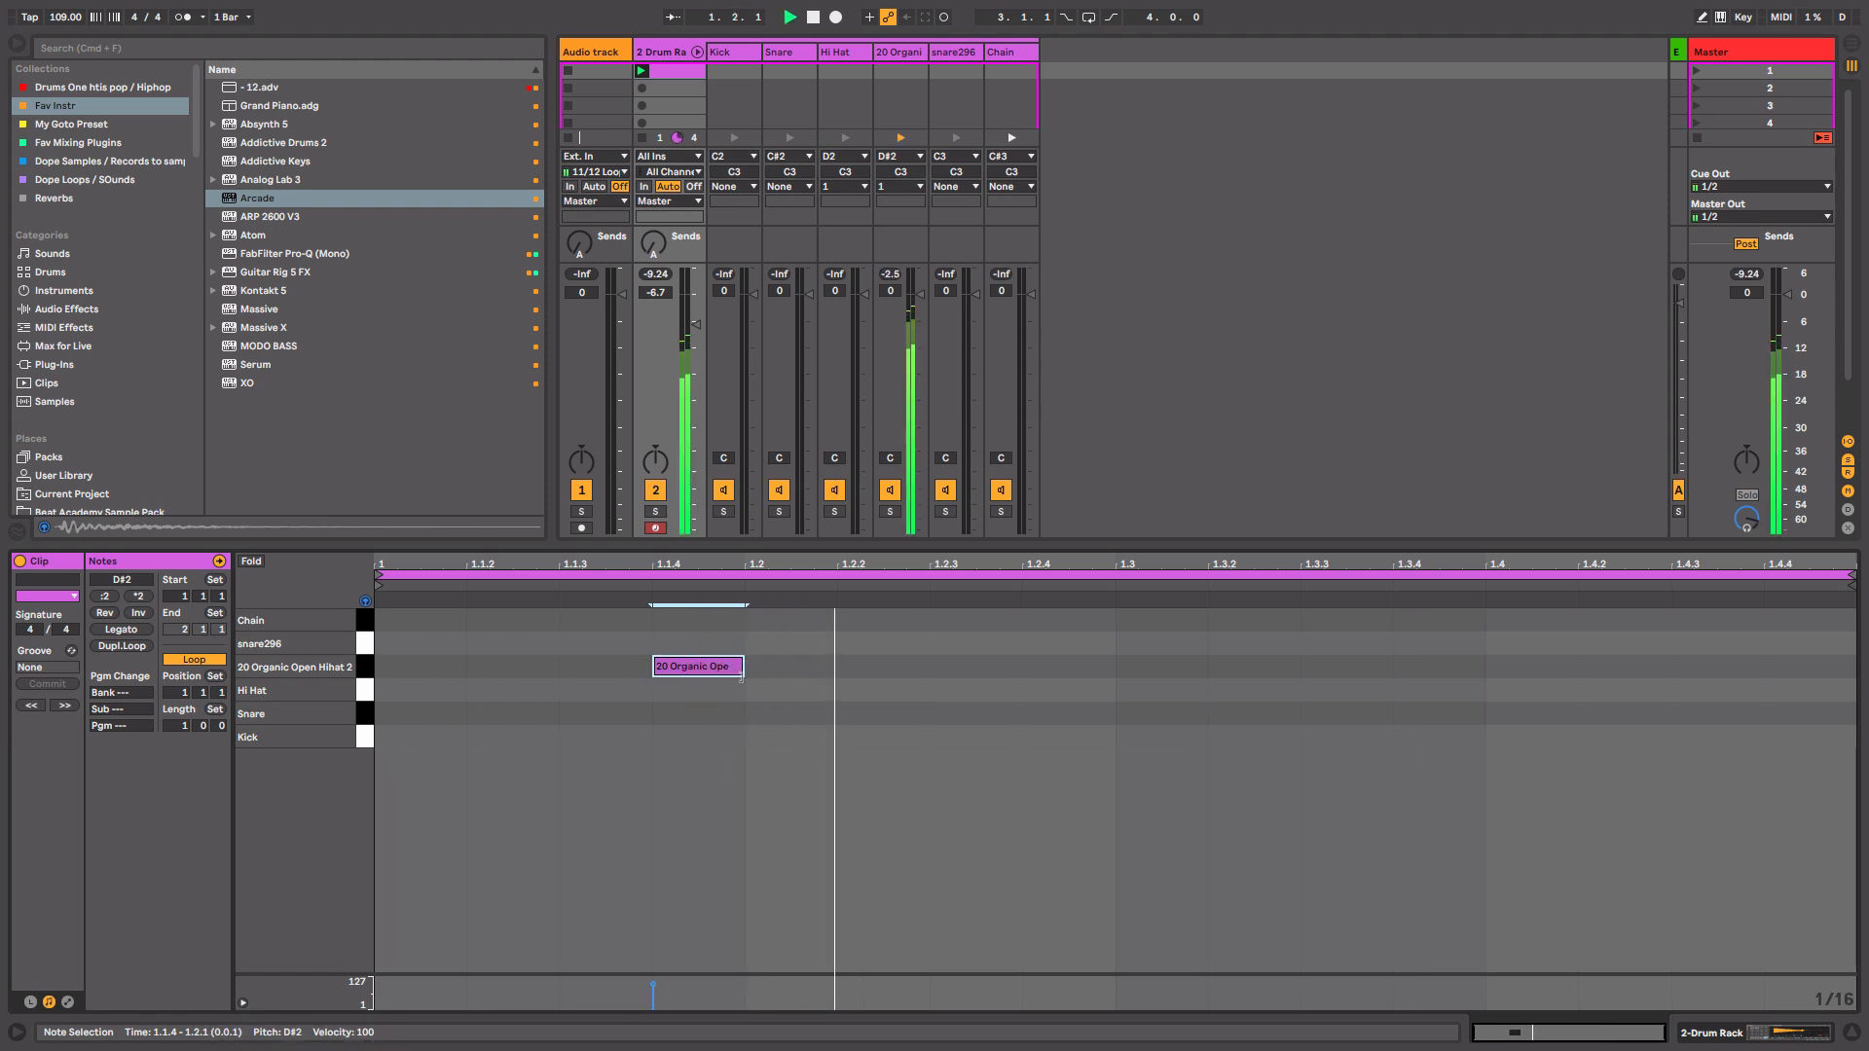
key("space")
Set the open hi-hat's 1-Shot playback to Gate, extend its note slightly past 1.2, and play the clip.
key("shift+Tab")
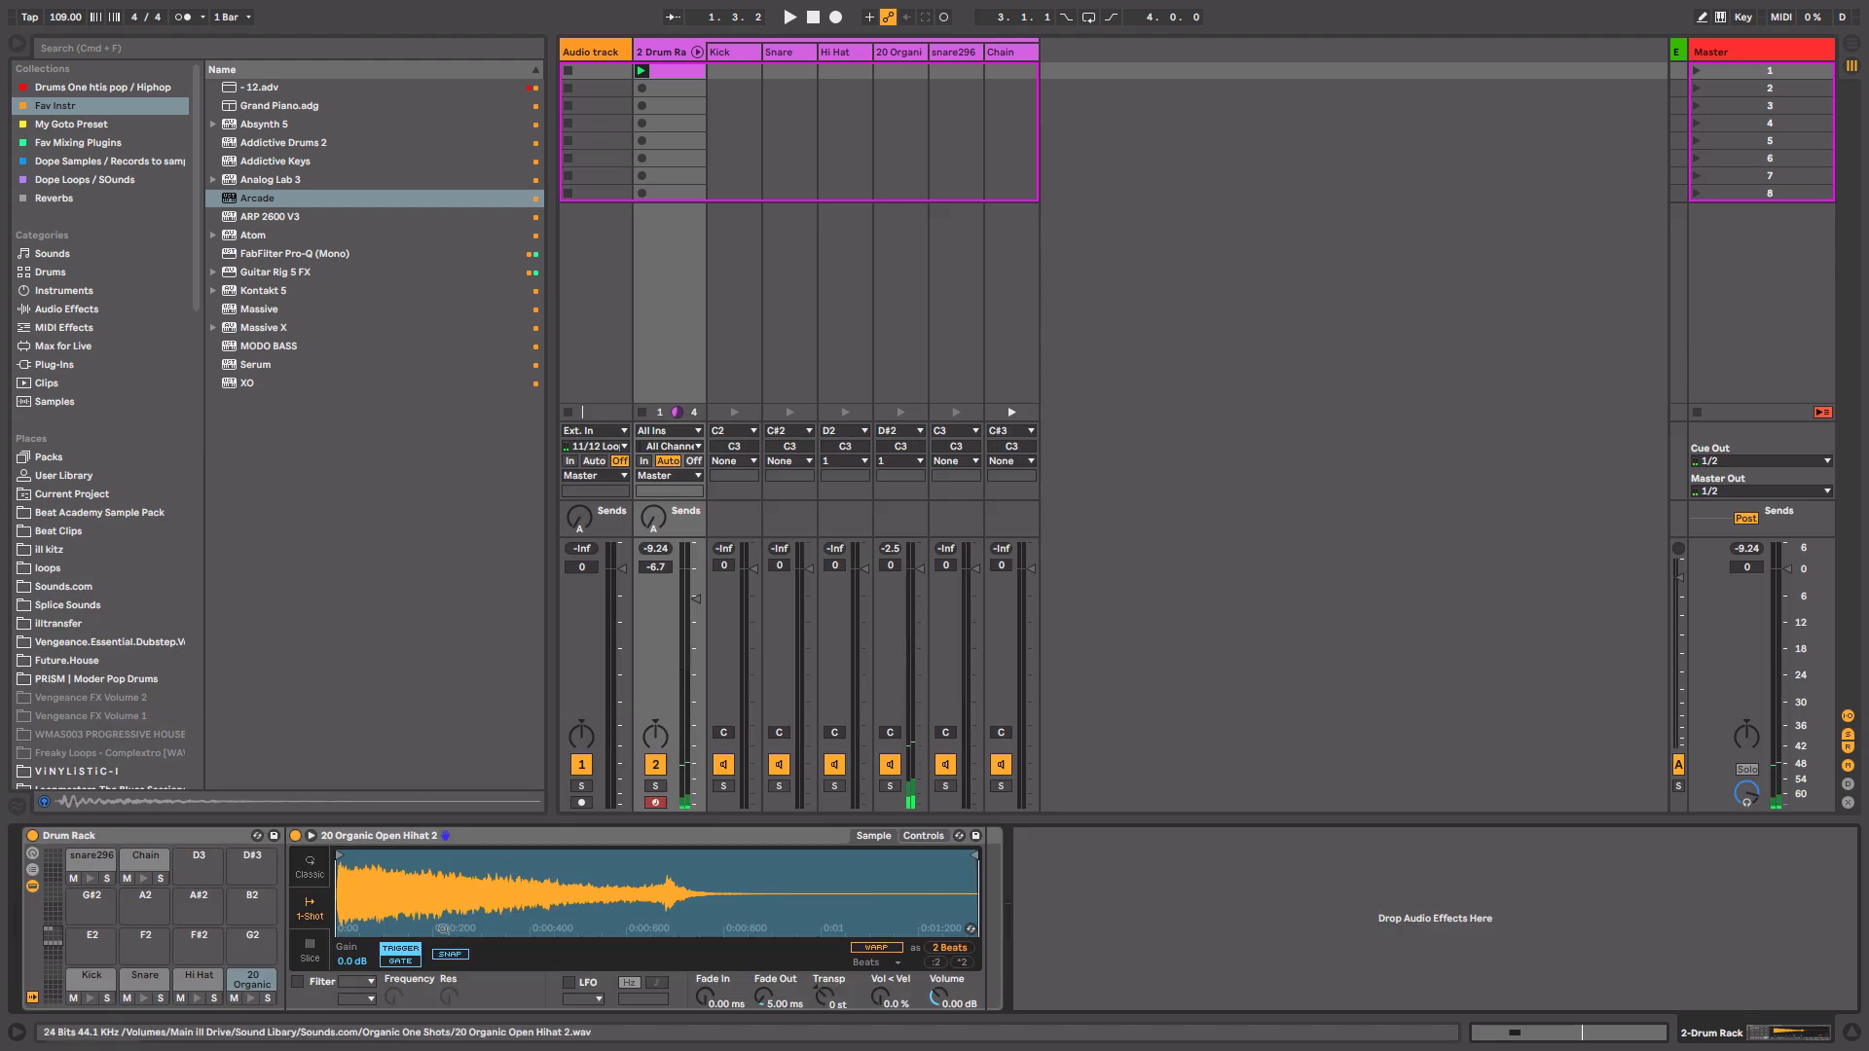
left_click(400, 961)
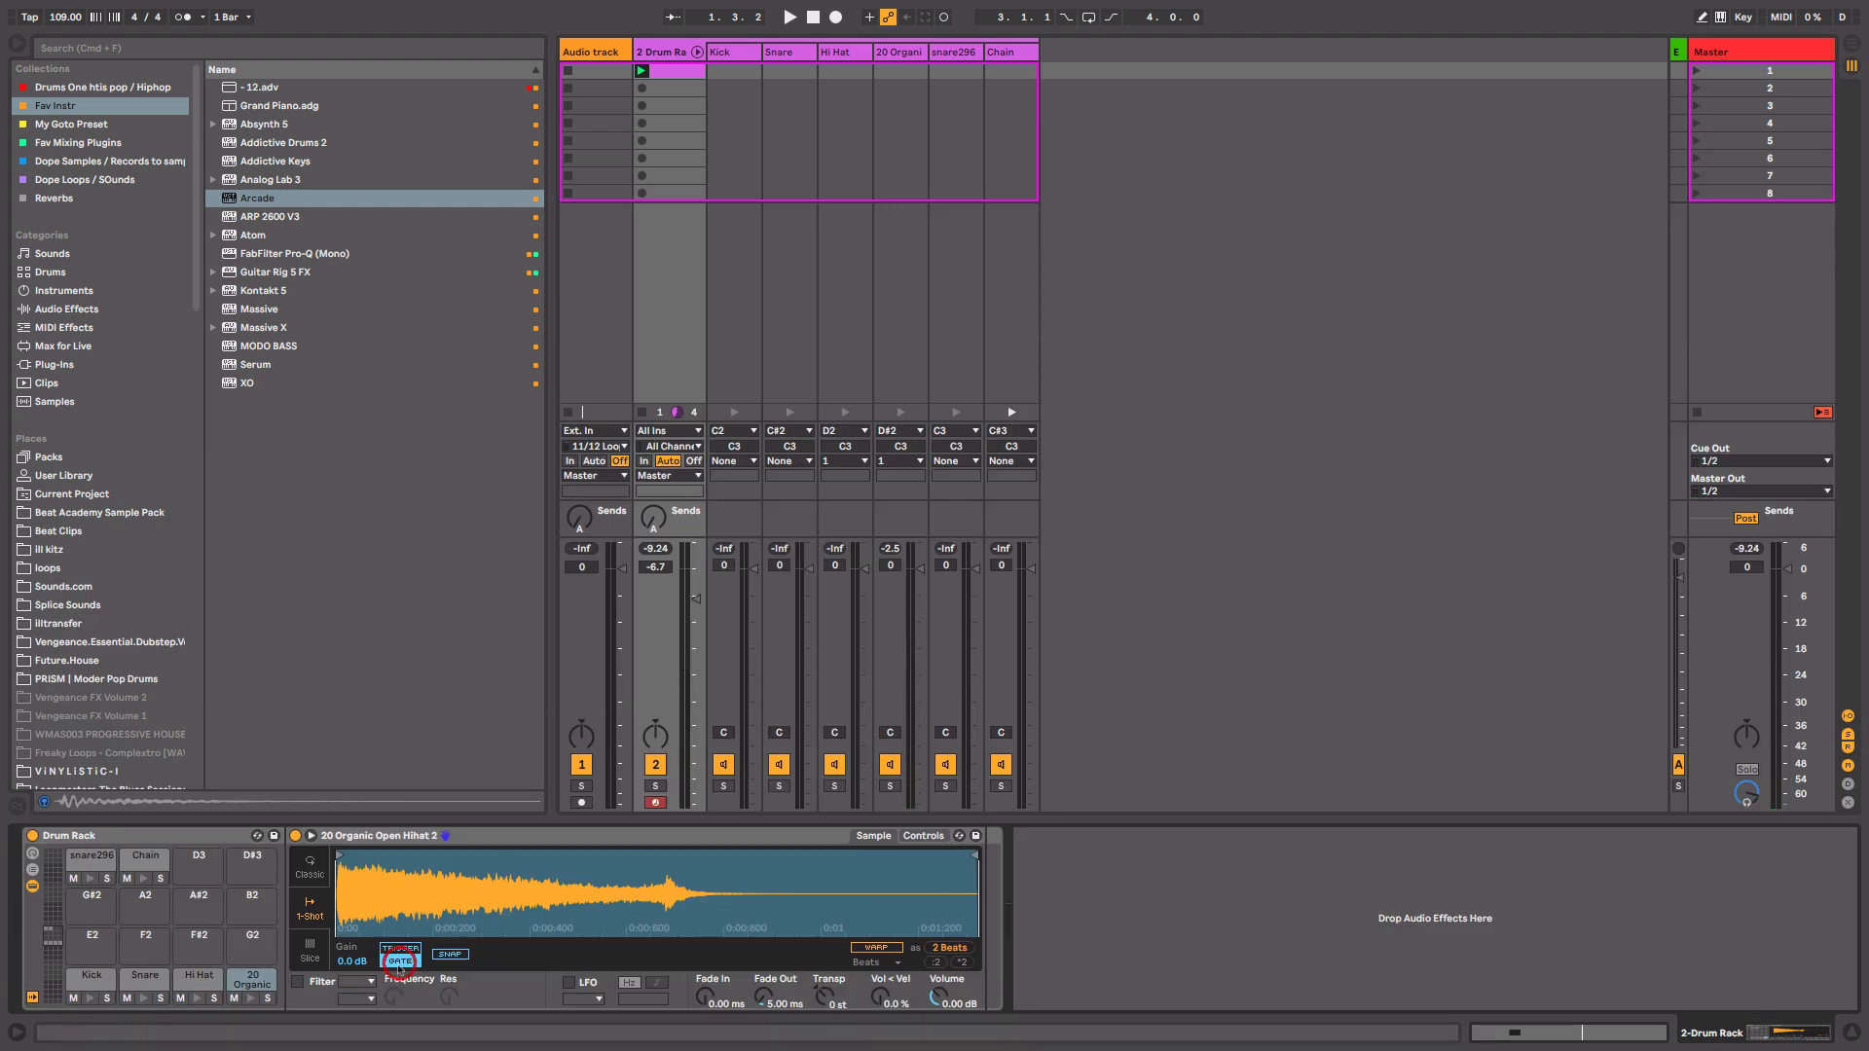
left_click(688, 71)
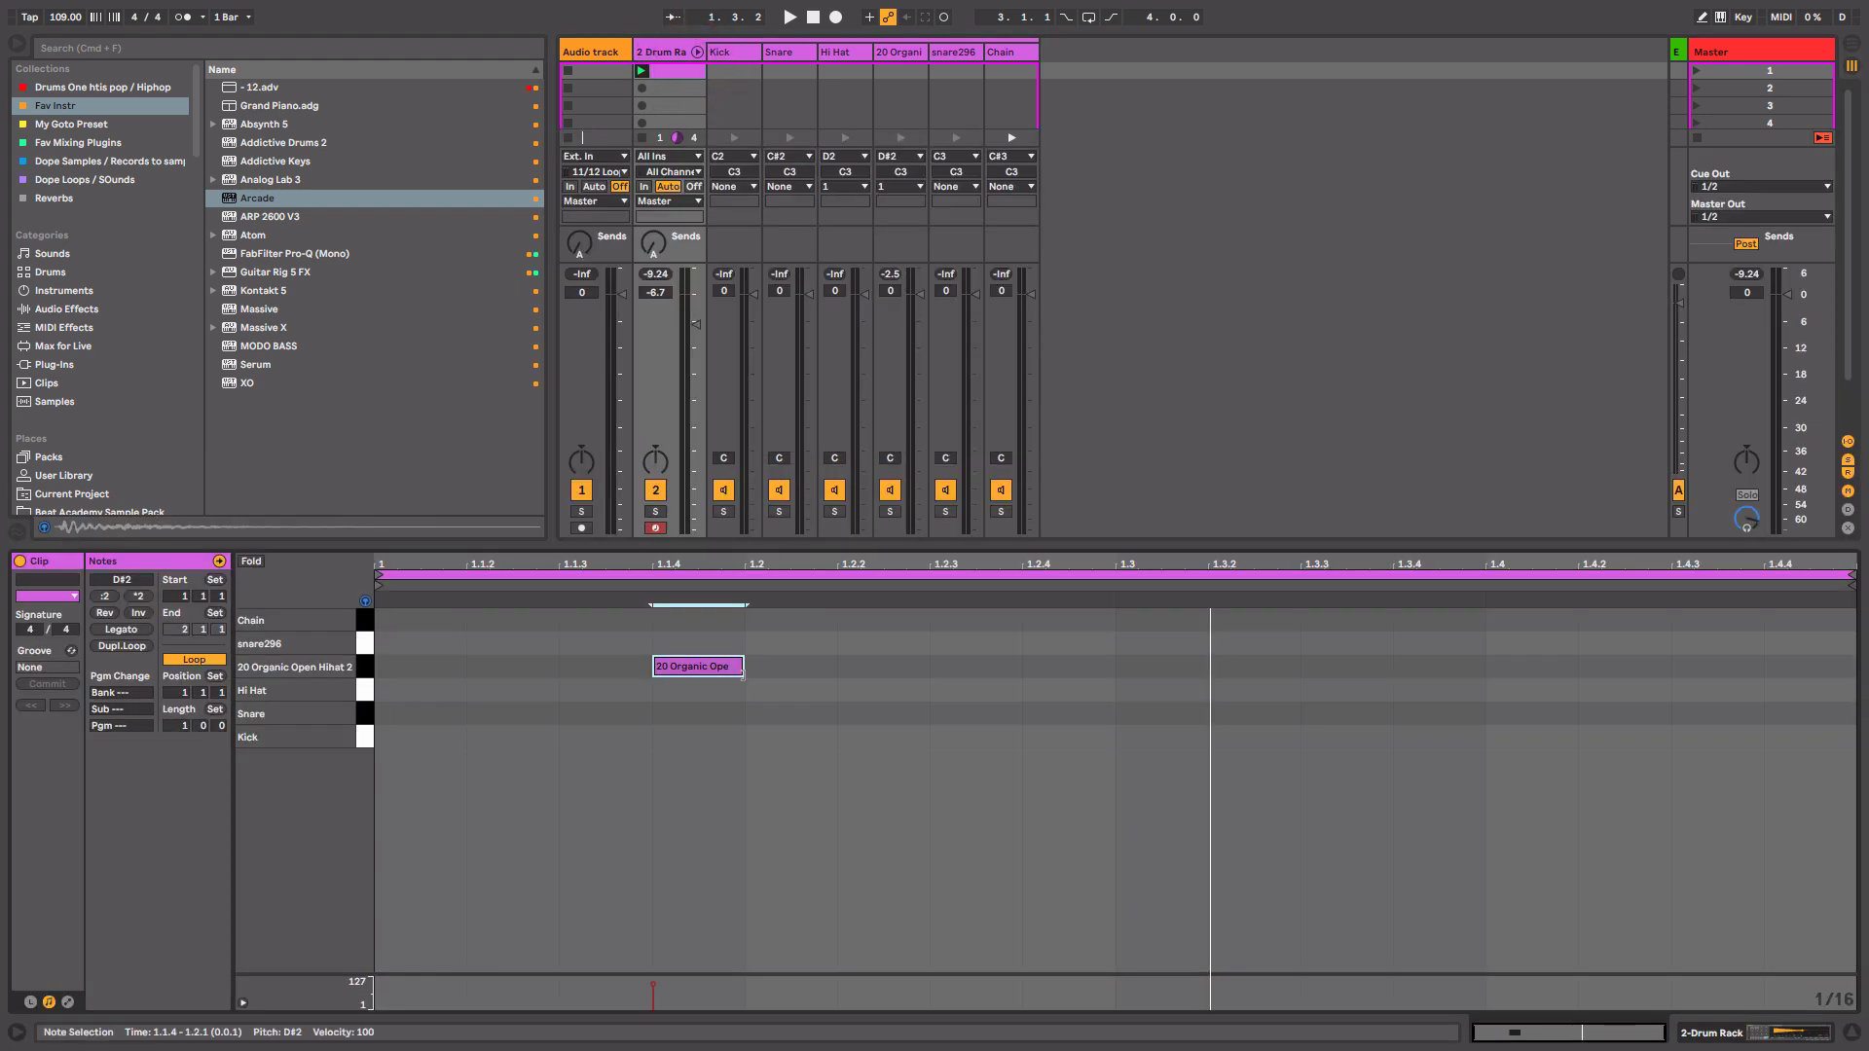
left_click_drag(742, 666, 795, 665)
key("space")
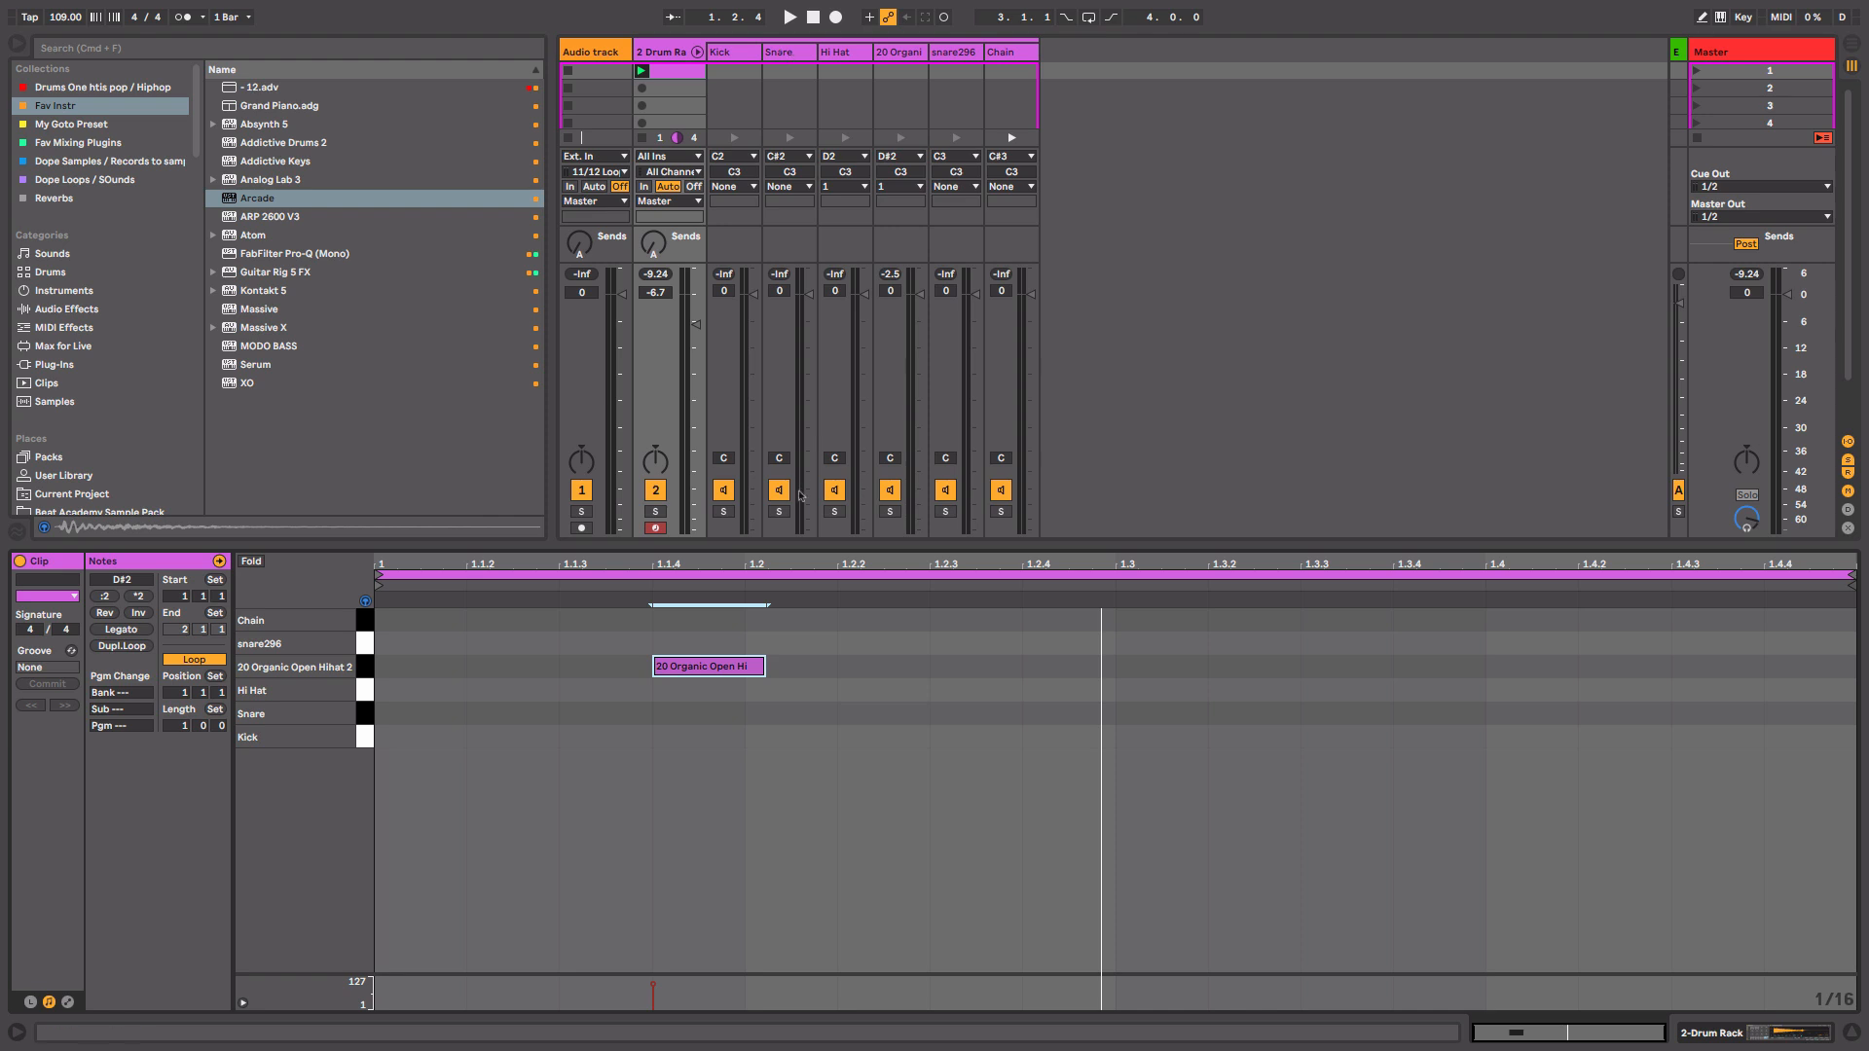
Add a sixteenth Hi Hat note at 1.2 and extend the open hi-hat note to 1.3.
double_click(715, 697)
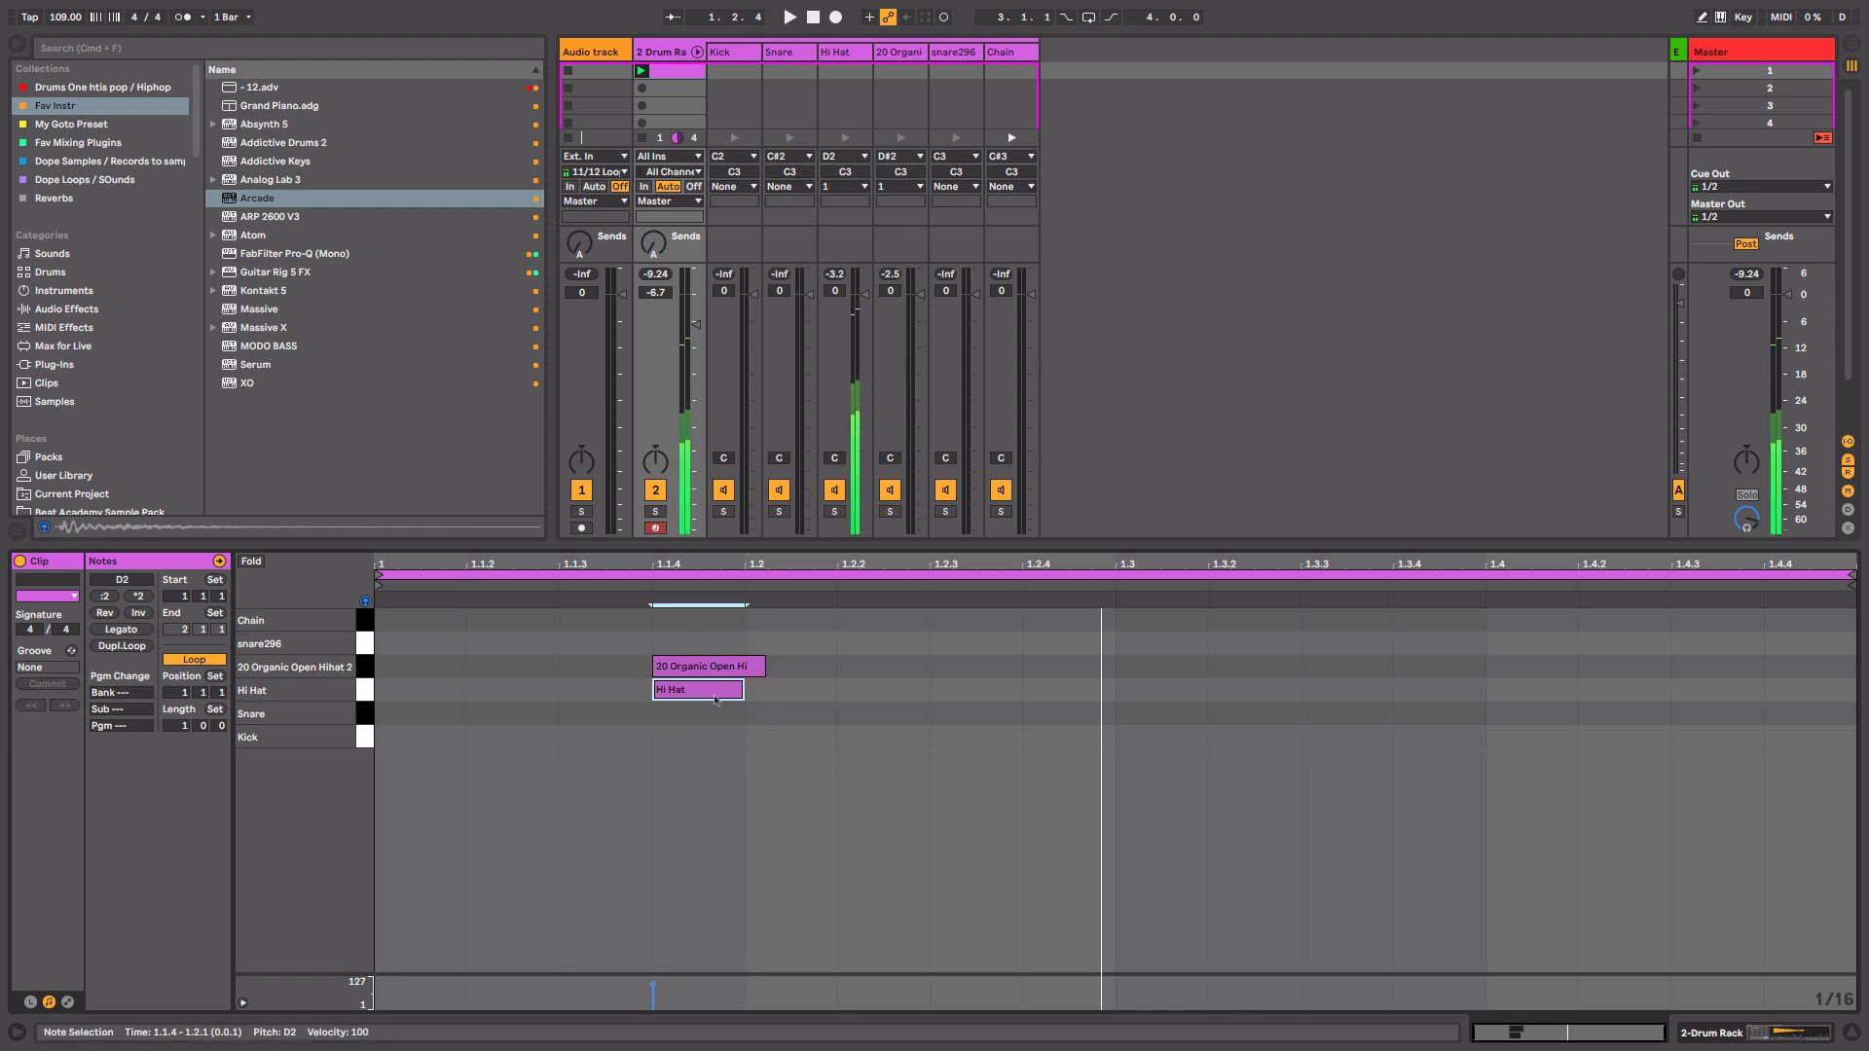
left_click_drag(714, 697, 1115, 676)
left_click(792, 694)
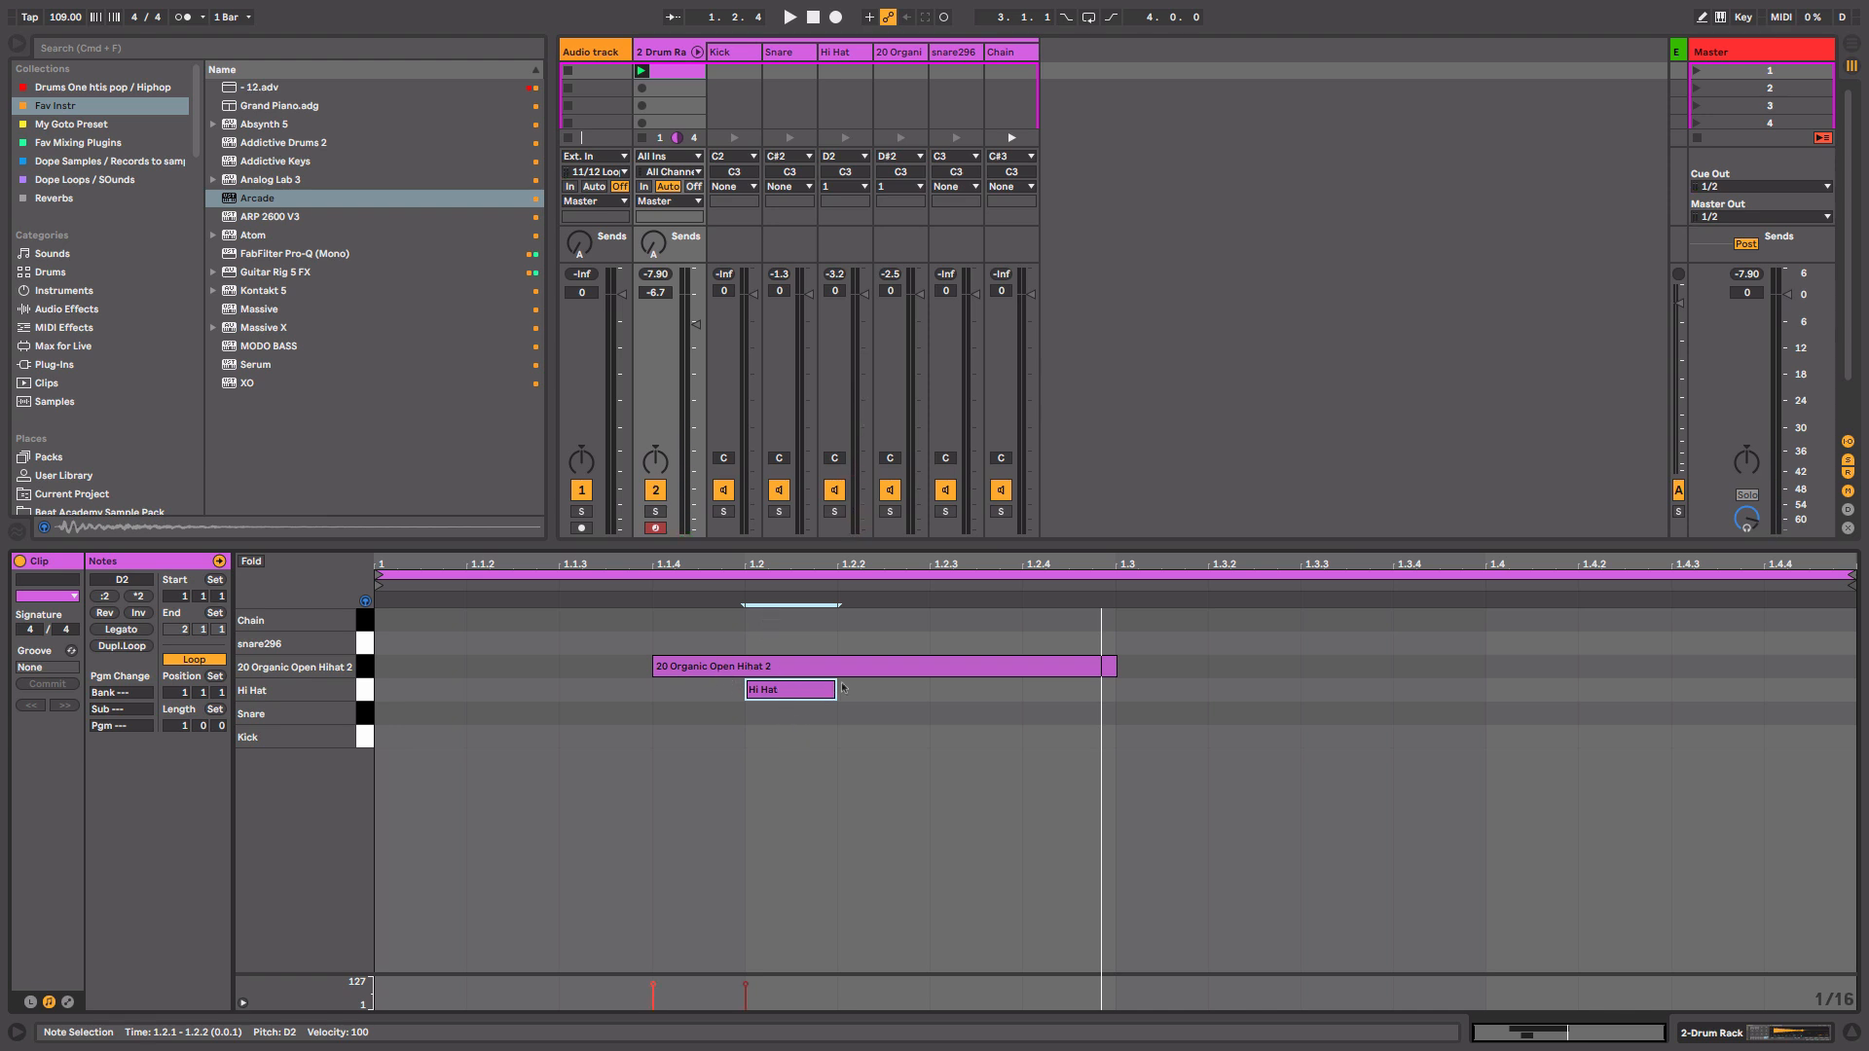
Play the clip to check whether the Hi Hat note at 1.2 chokes the open hi-hat.
key("space")
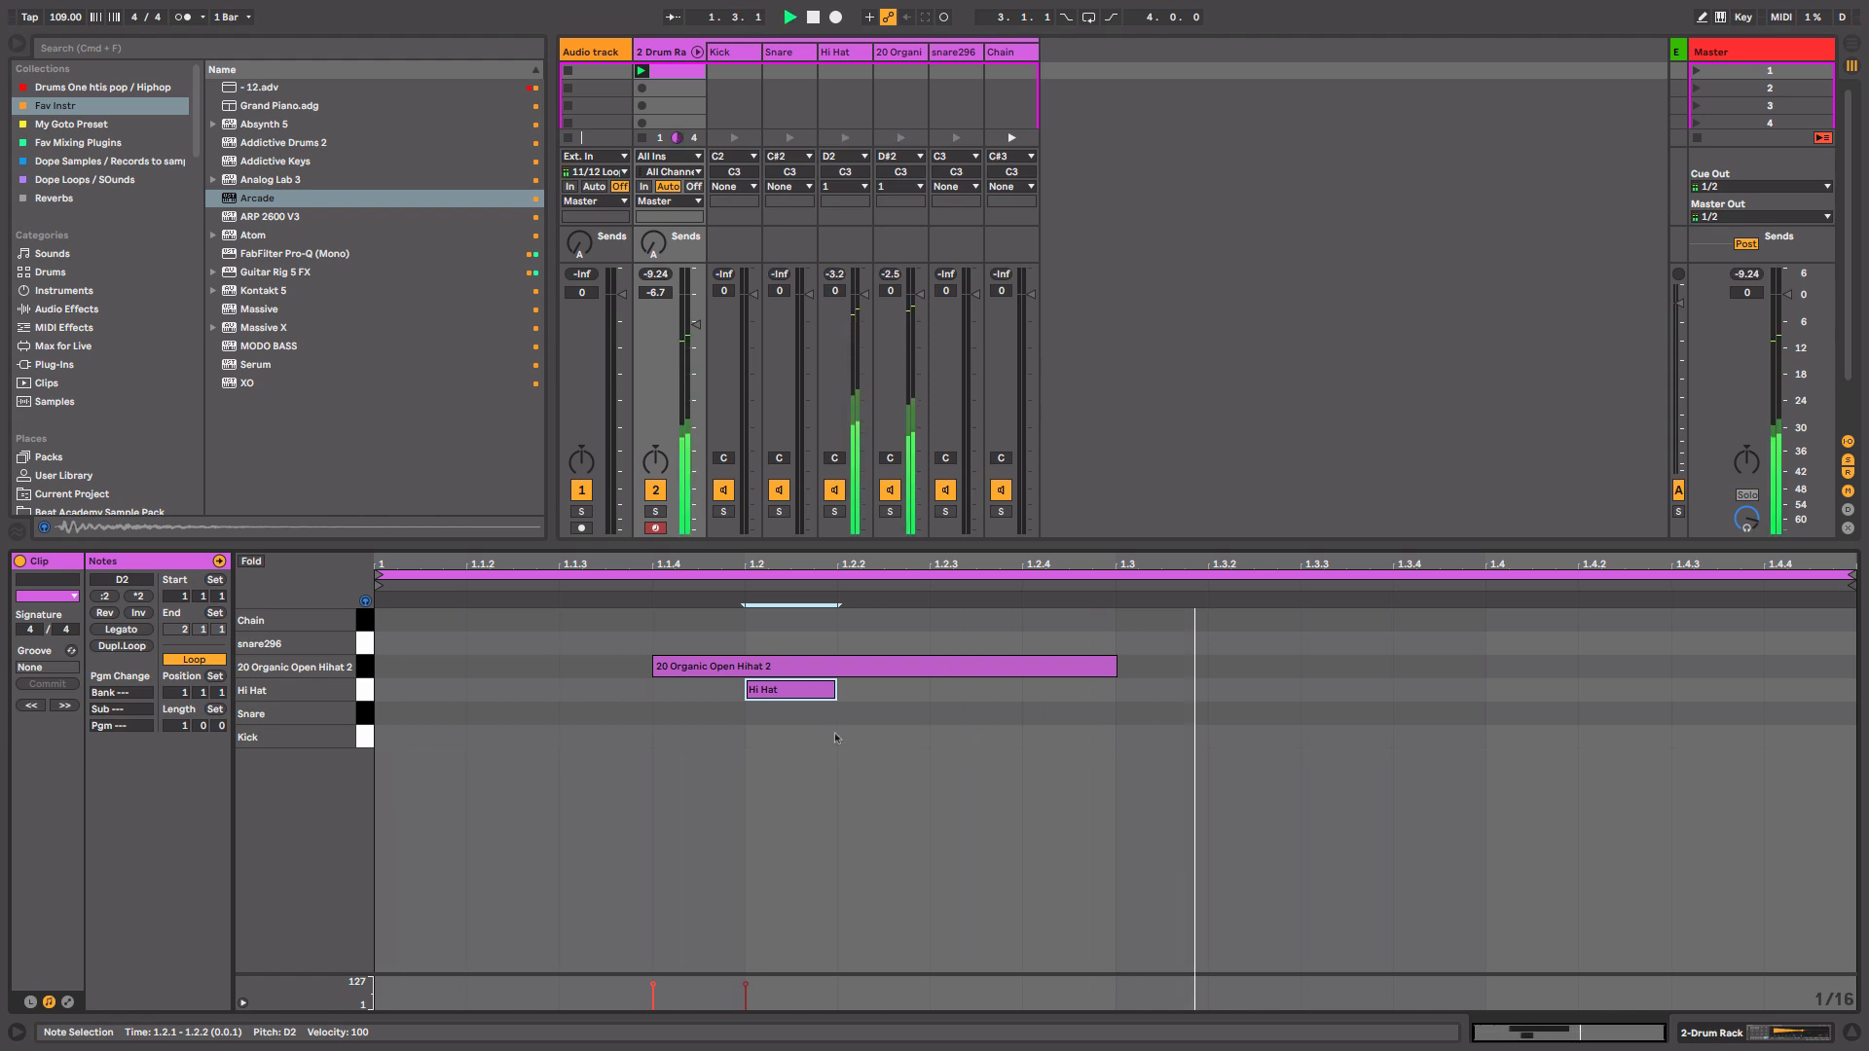
key("space")
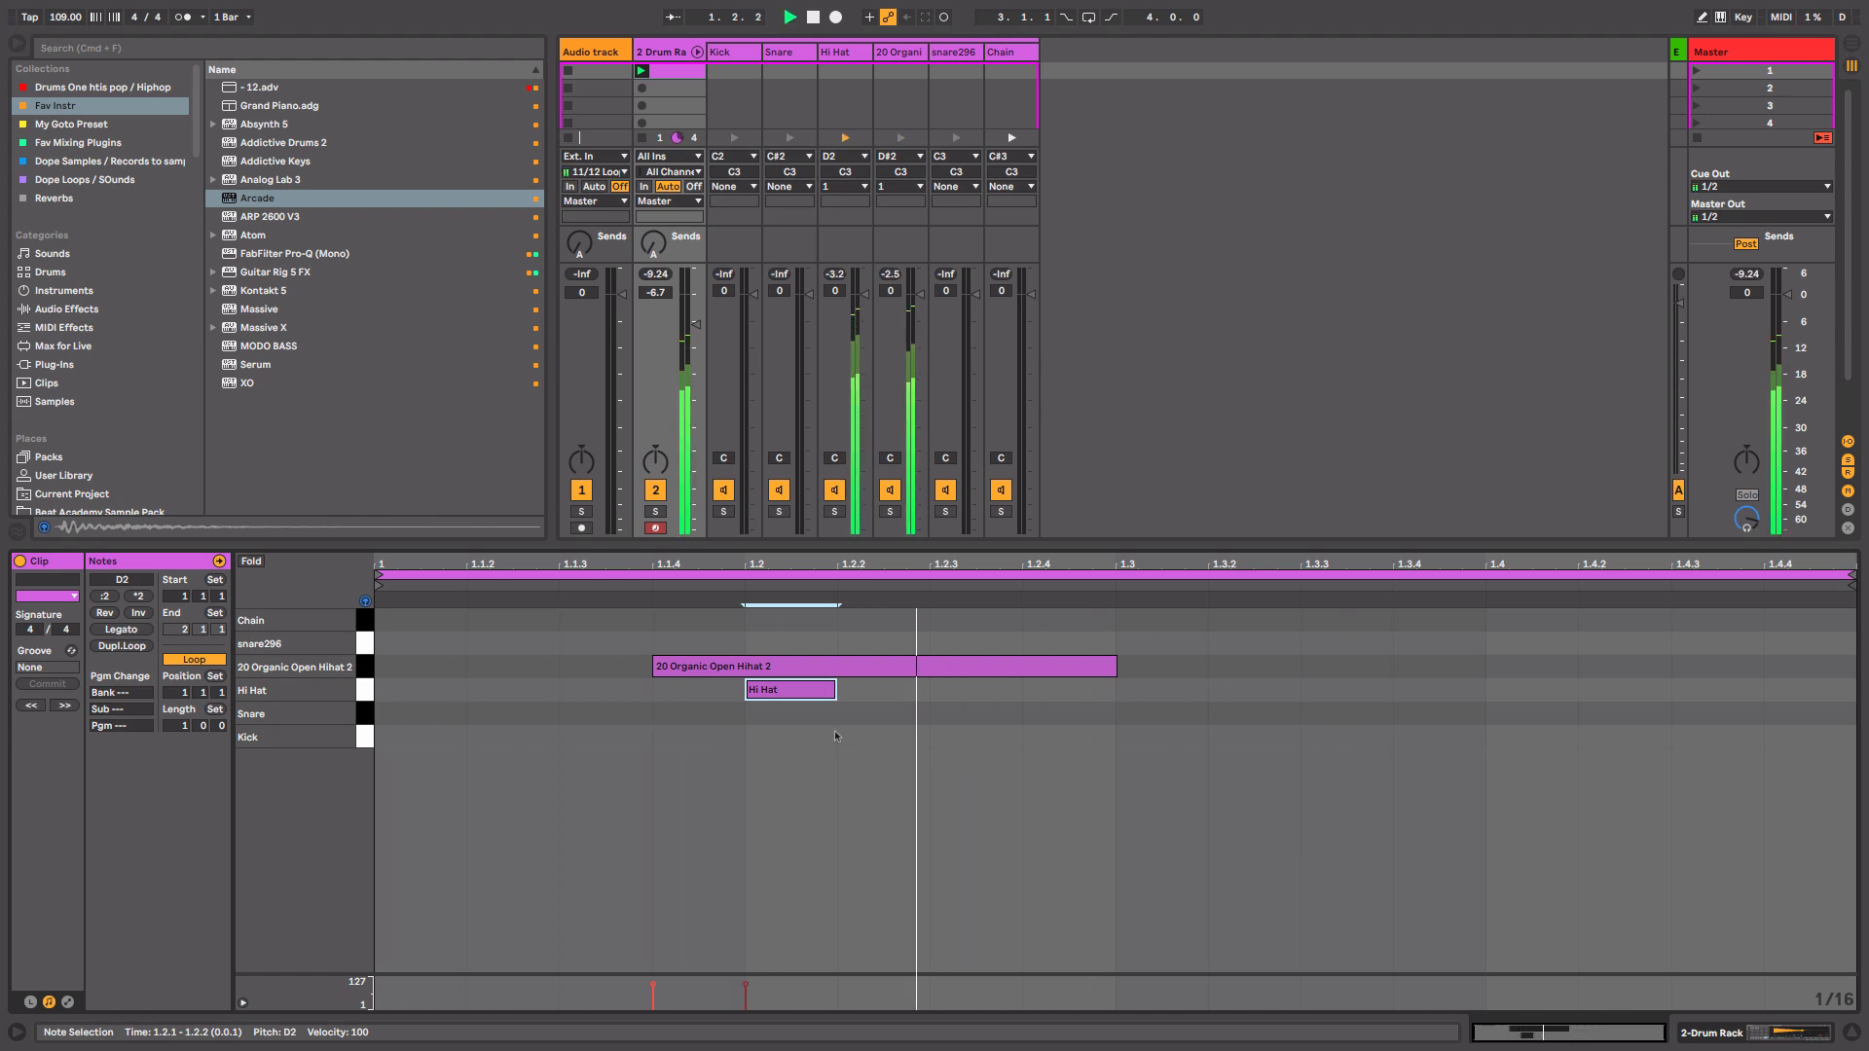
key("space")
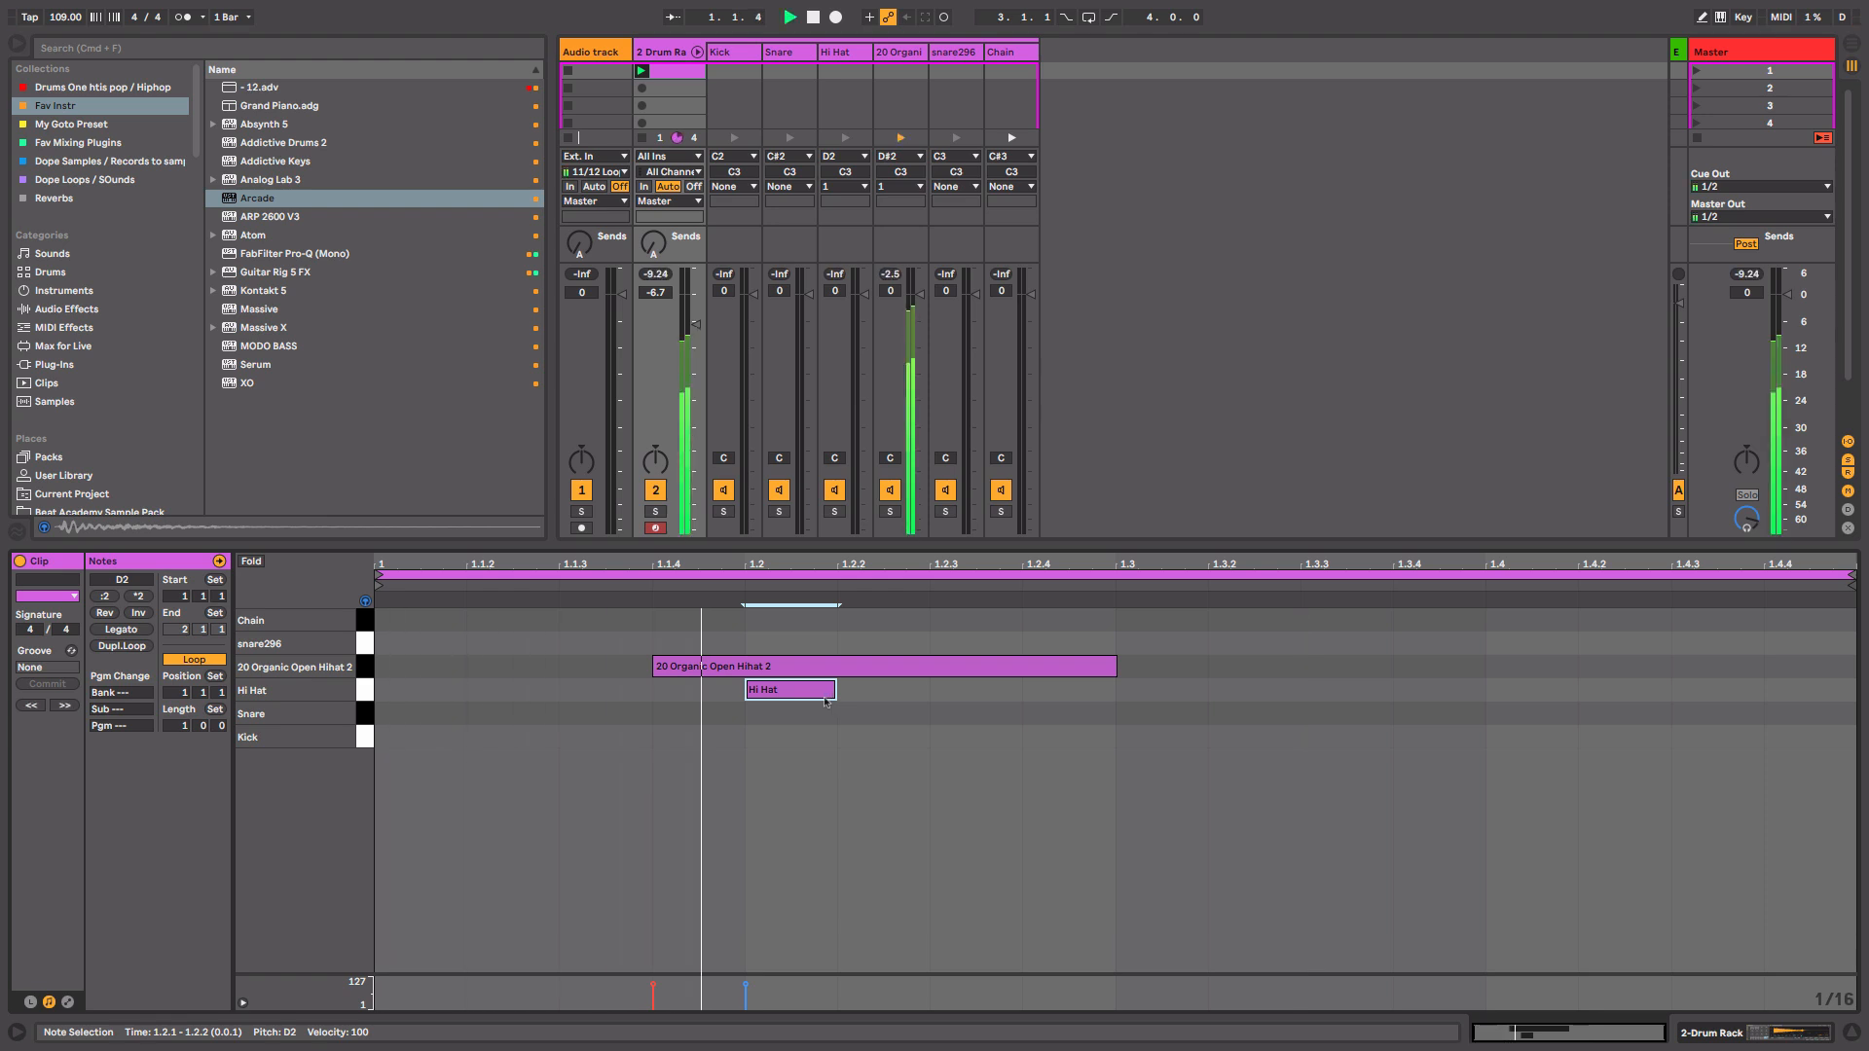
left_click(848, 606)
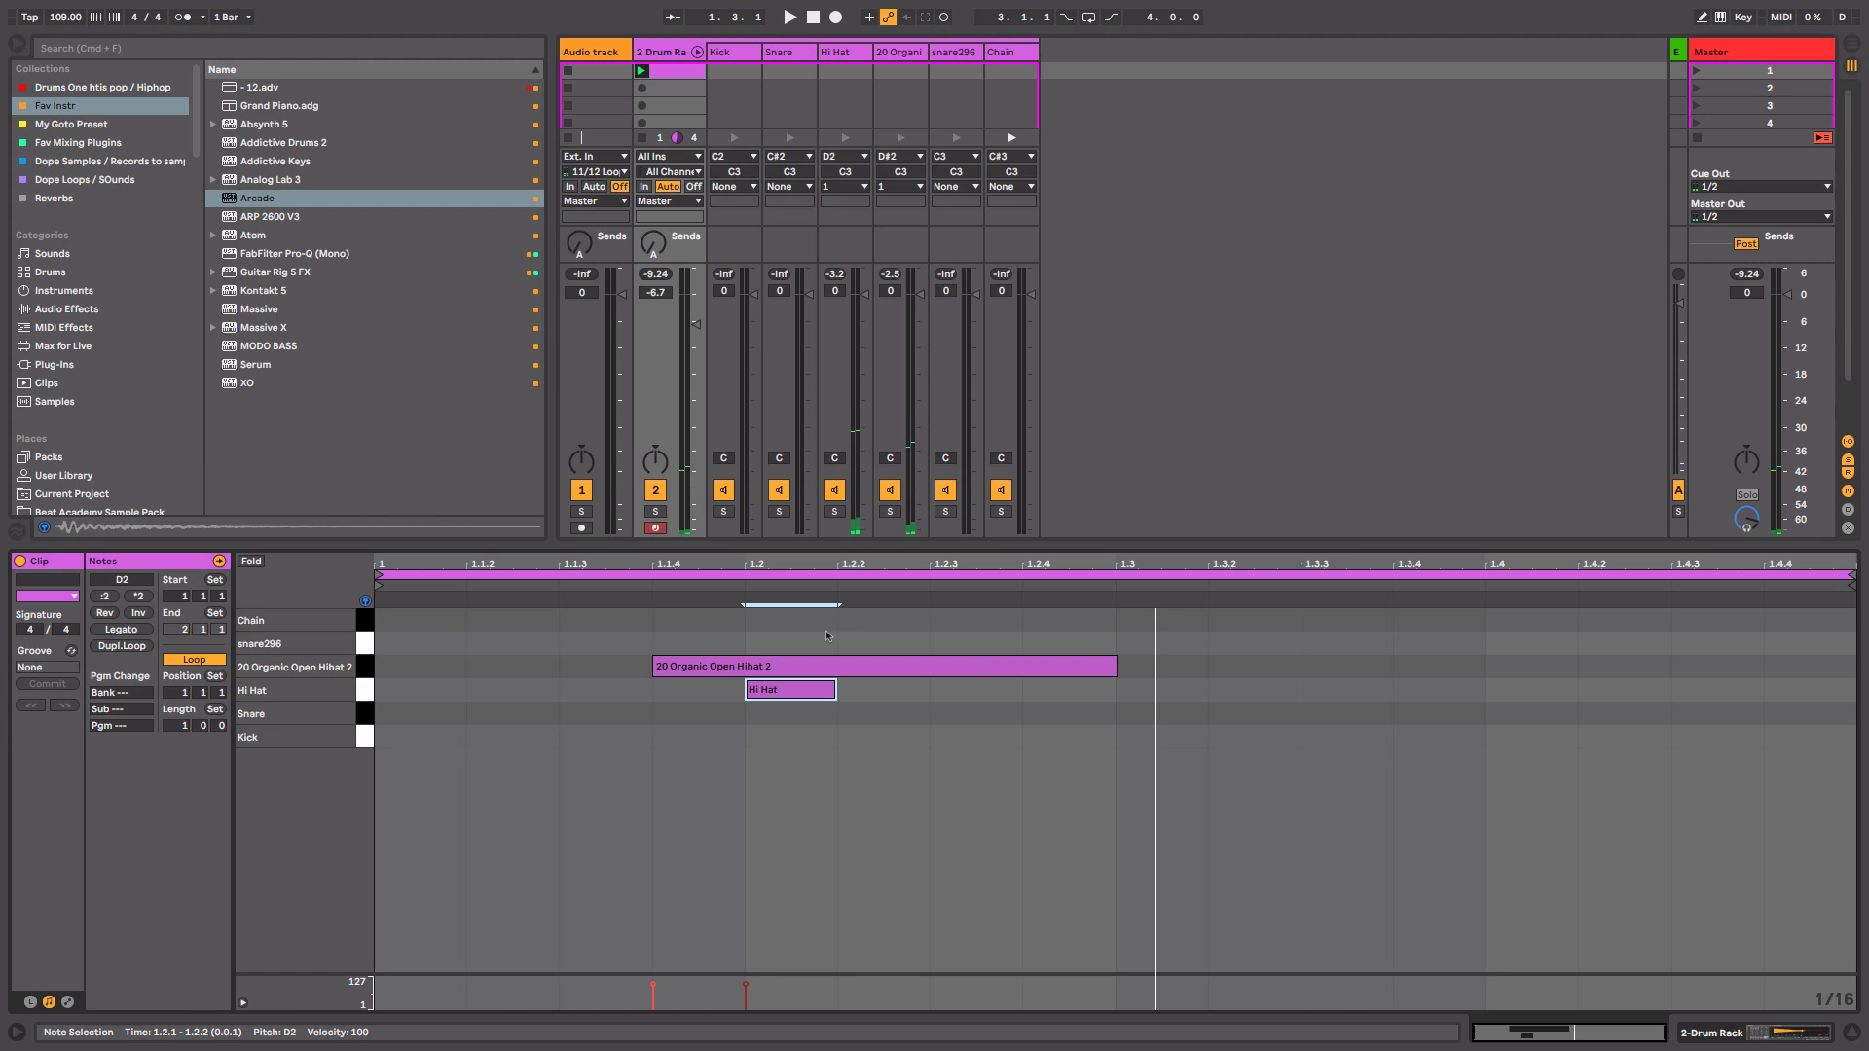
Draw Hi Hat sixteenths on the three steps before 1.1.4 and from 1.2.2 to 1.3, playing the clip in between.
key("b")
left_click_drag(418, 689, 681, 697)
left_click(680, 695)
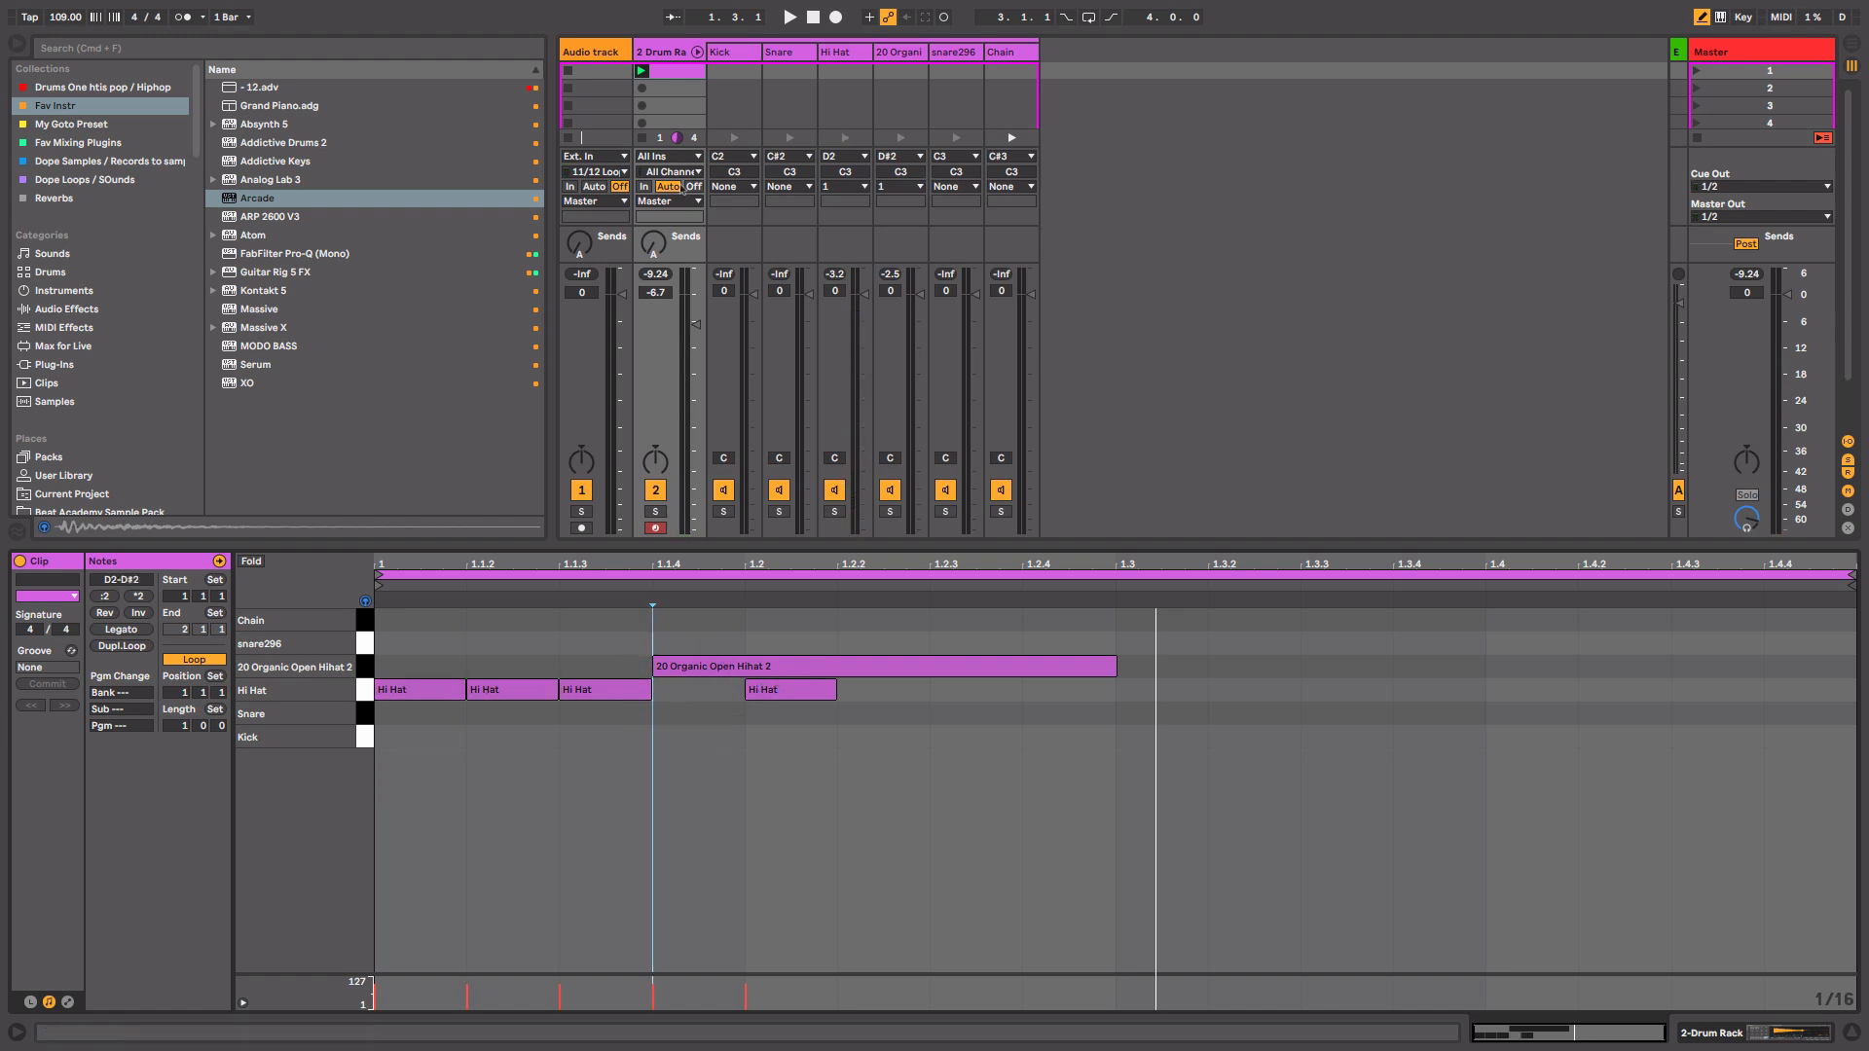
key("space")
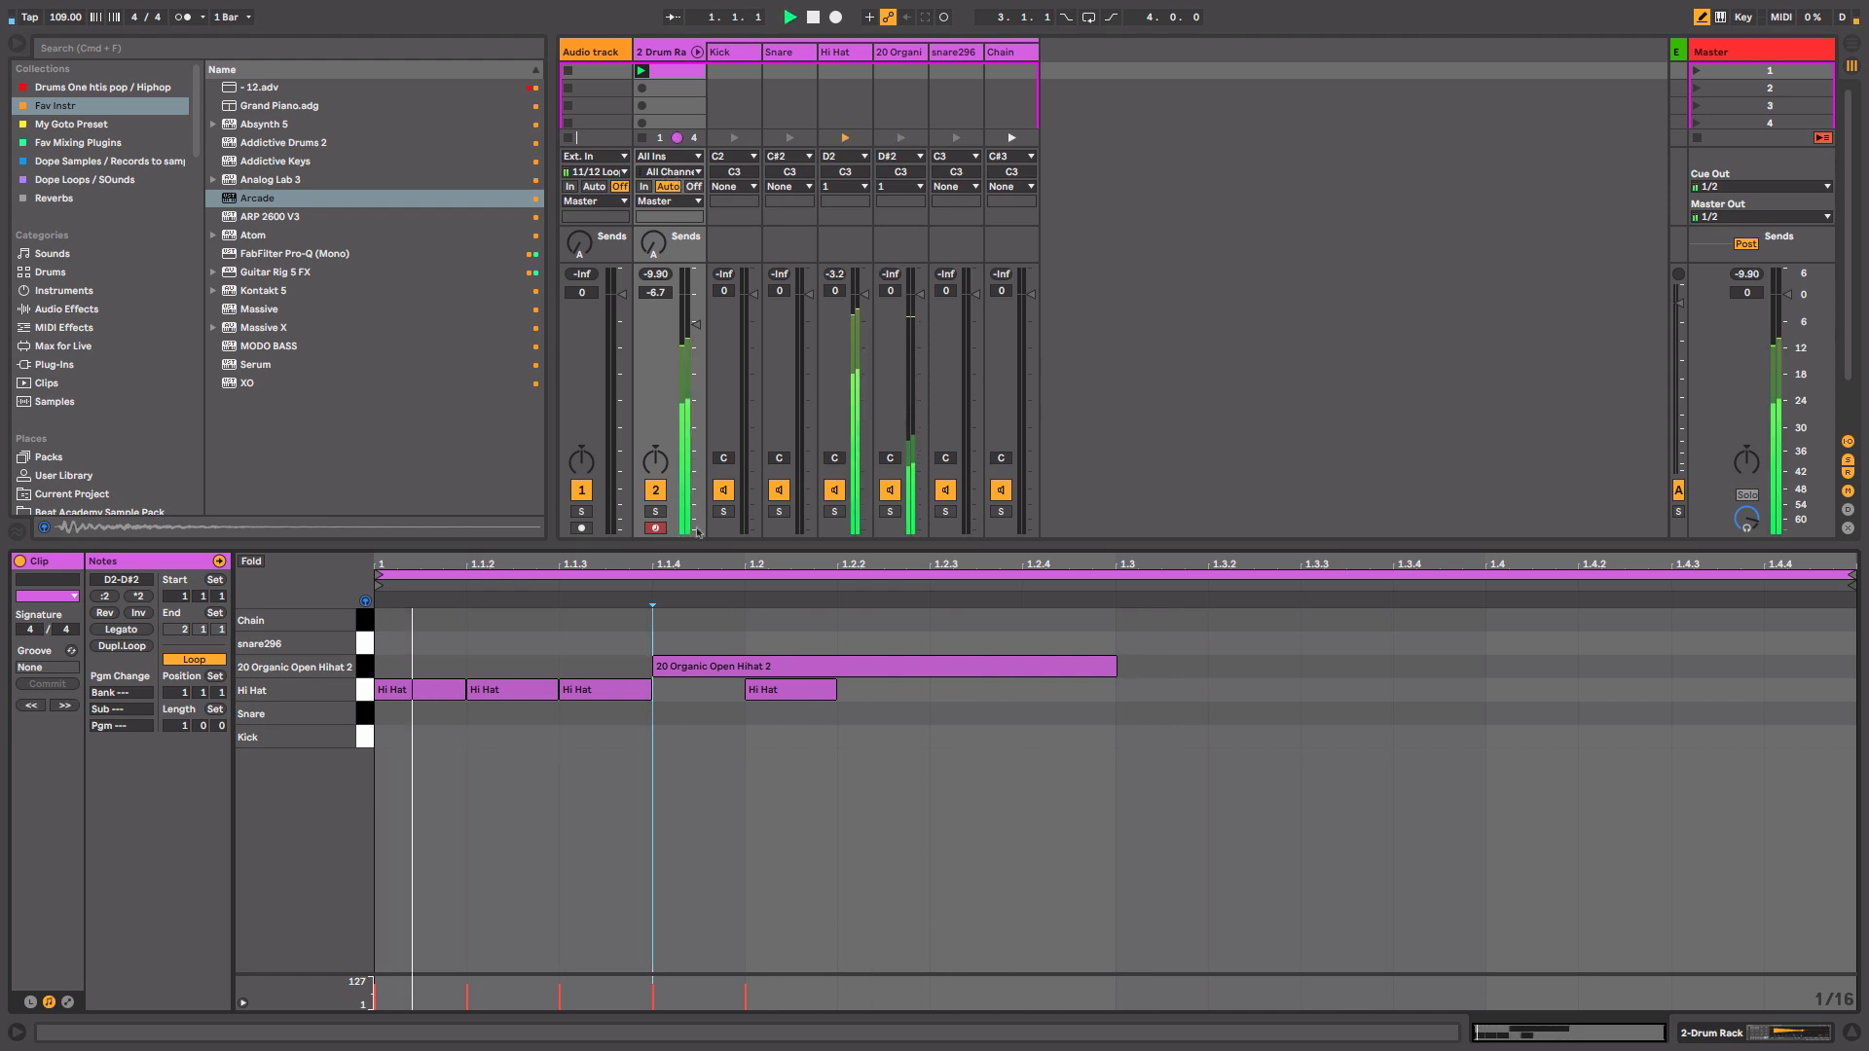
key("space")
left_click_drag(912, 690, 1071, 689)
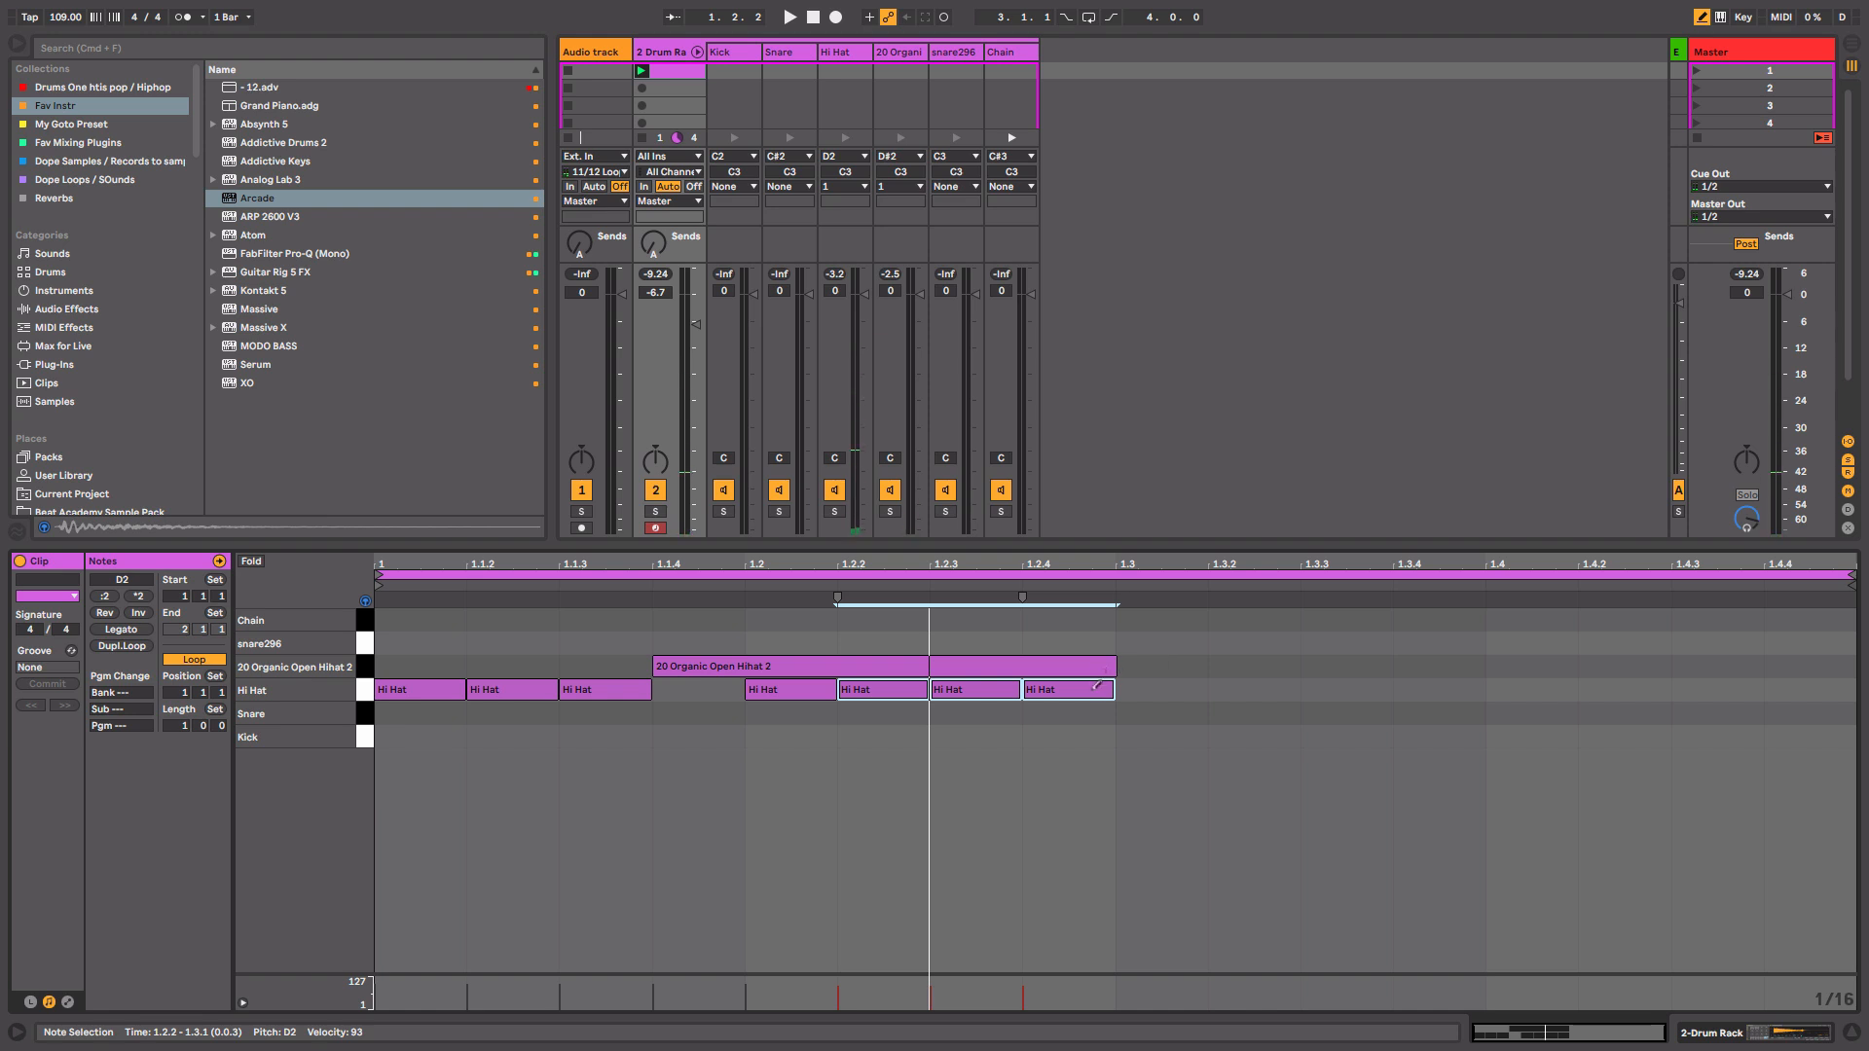
Remove the Hi Hat note at 1.2.4 and add a second open hi-hat note from 1.2.4 to 1.3.4.
left_click(1079, 691)
key("b")
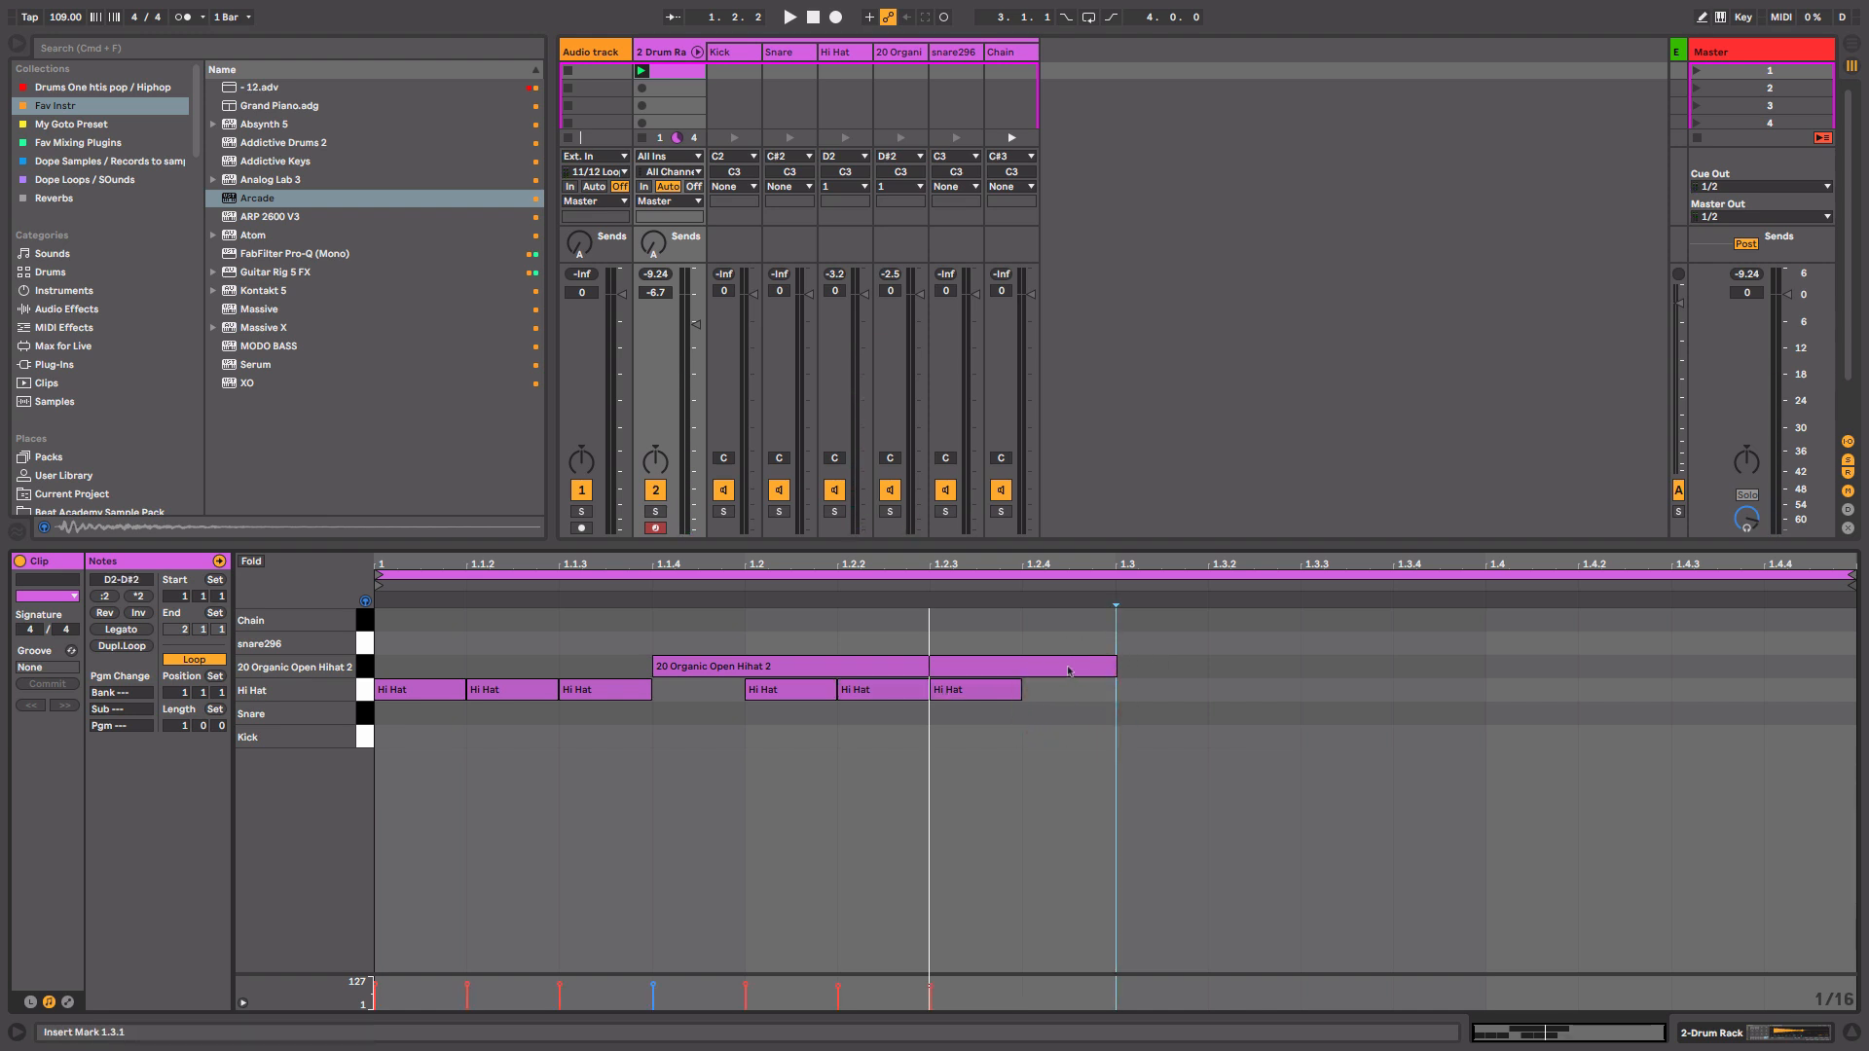
left_click(1071, 668)
left_click_drag(1117, 667, 1411, 667)
double_click(1059, 667)
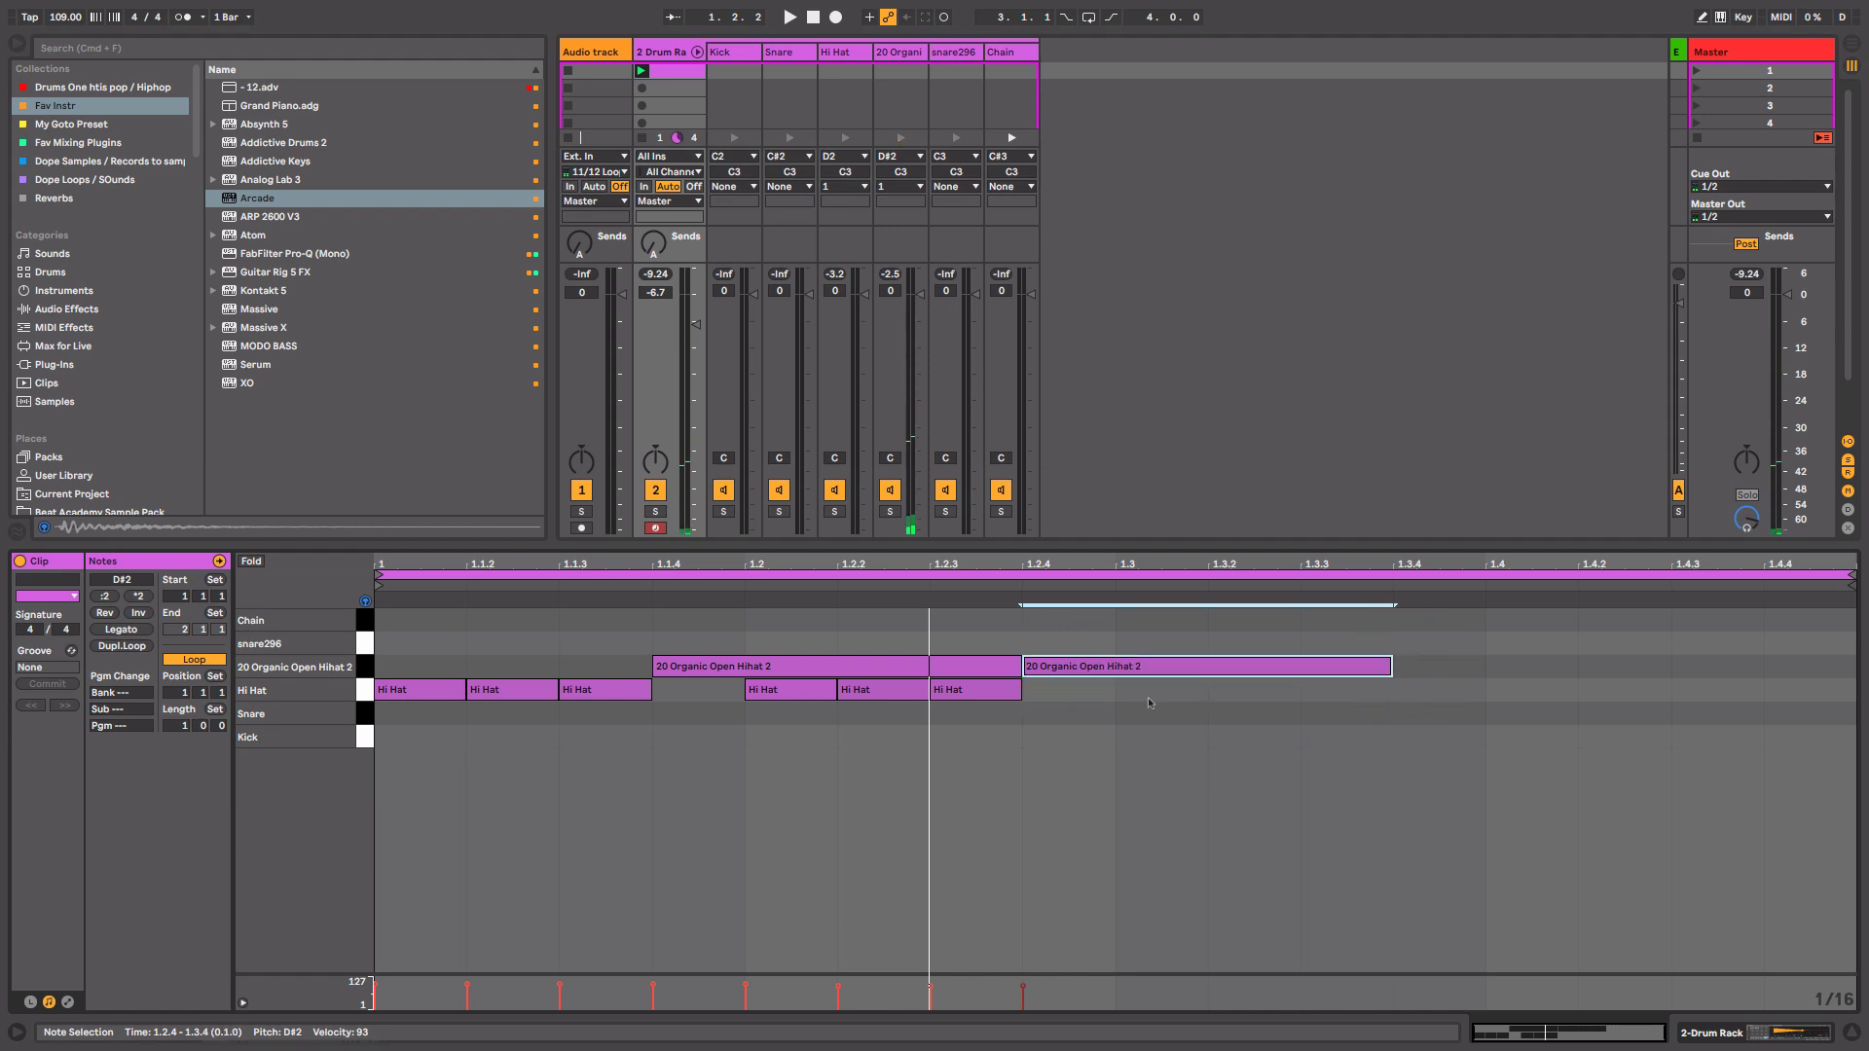
Draw four Hi Hat sixteenths from 1.3 to 1.4 and play the clip.
key("b")
left_click_drag(1129, 691, 1460, 691)
key("space")
left_click_drag(1087, 546, 1087, 650)
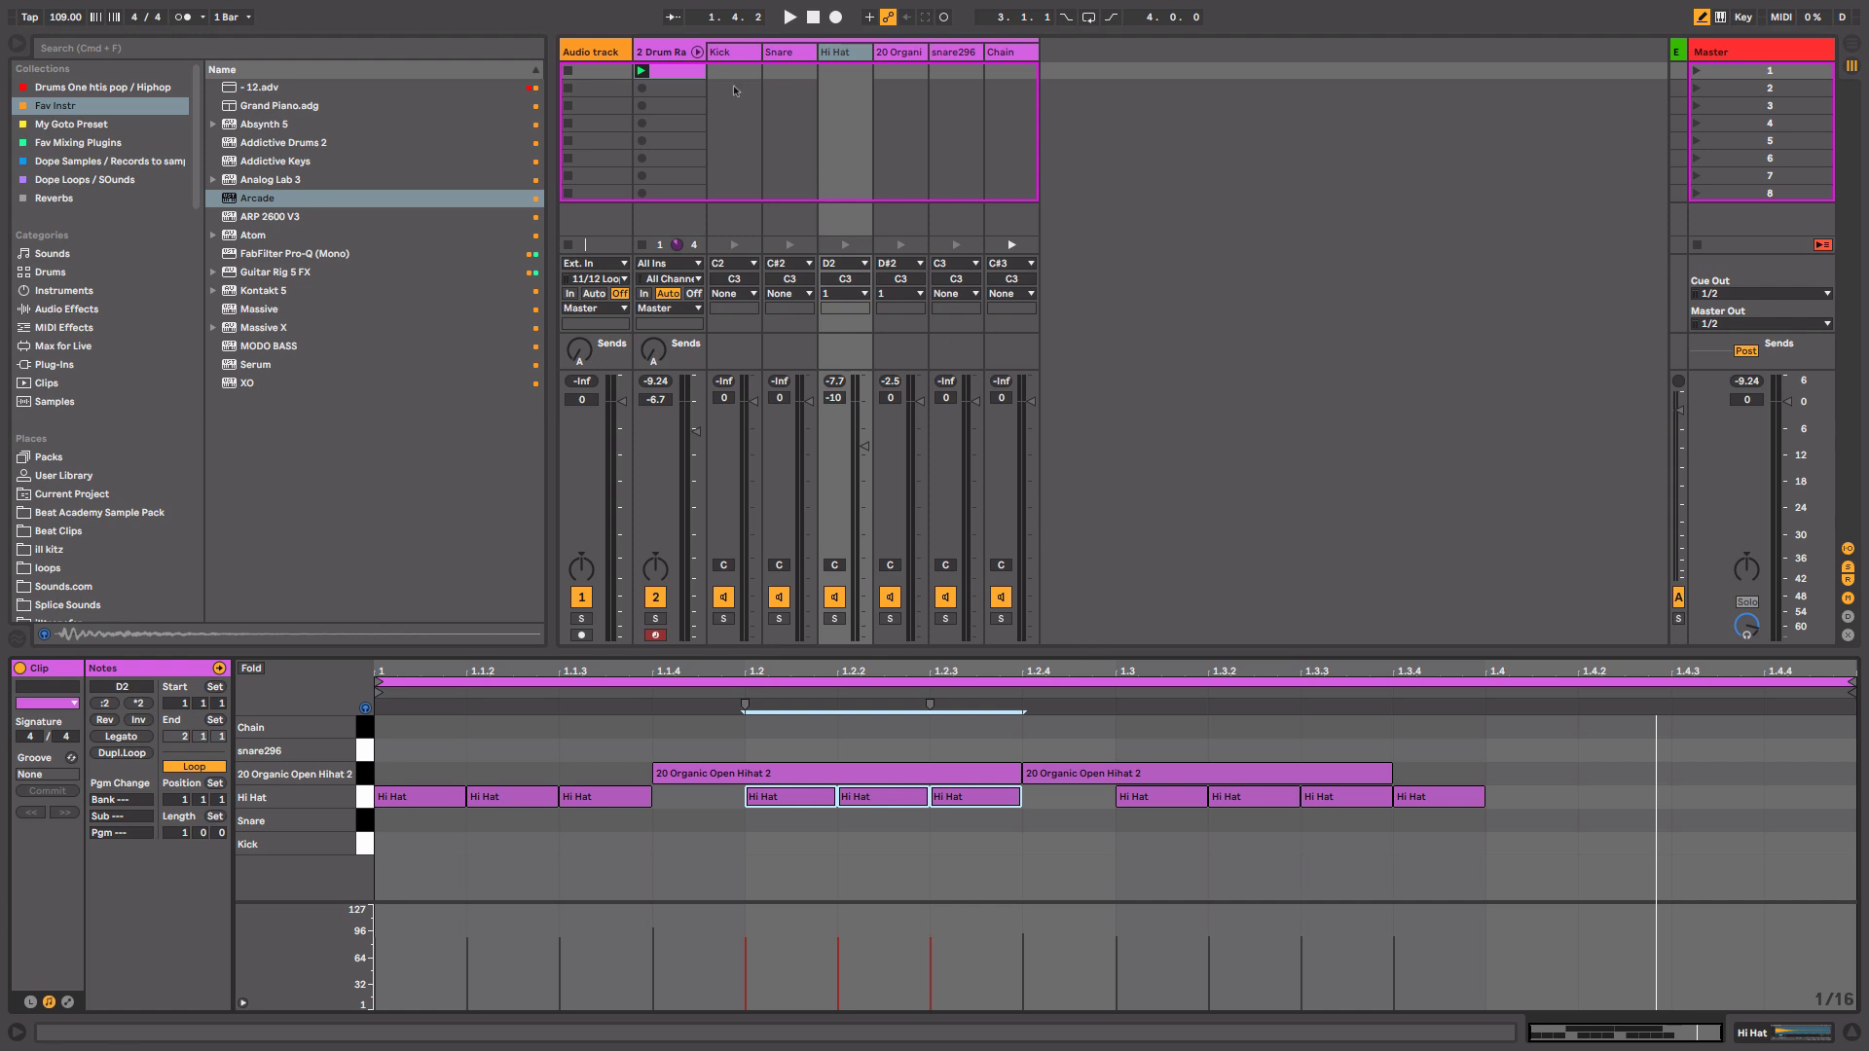
Preview snare296.aif from the Beat Academy Sample Pack and compare it with the Drum Rack's Snare pad.
left_click(679, 55)
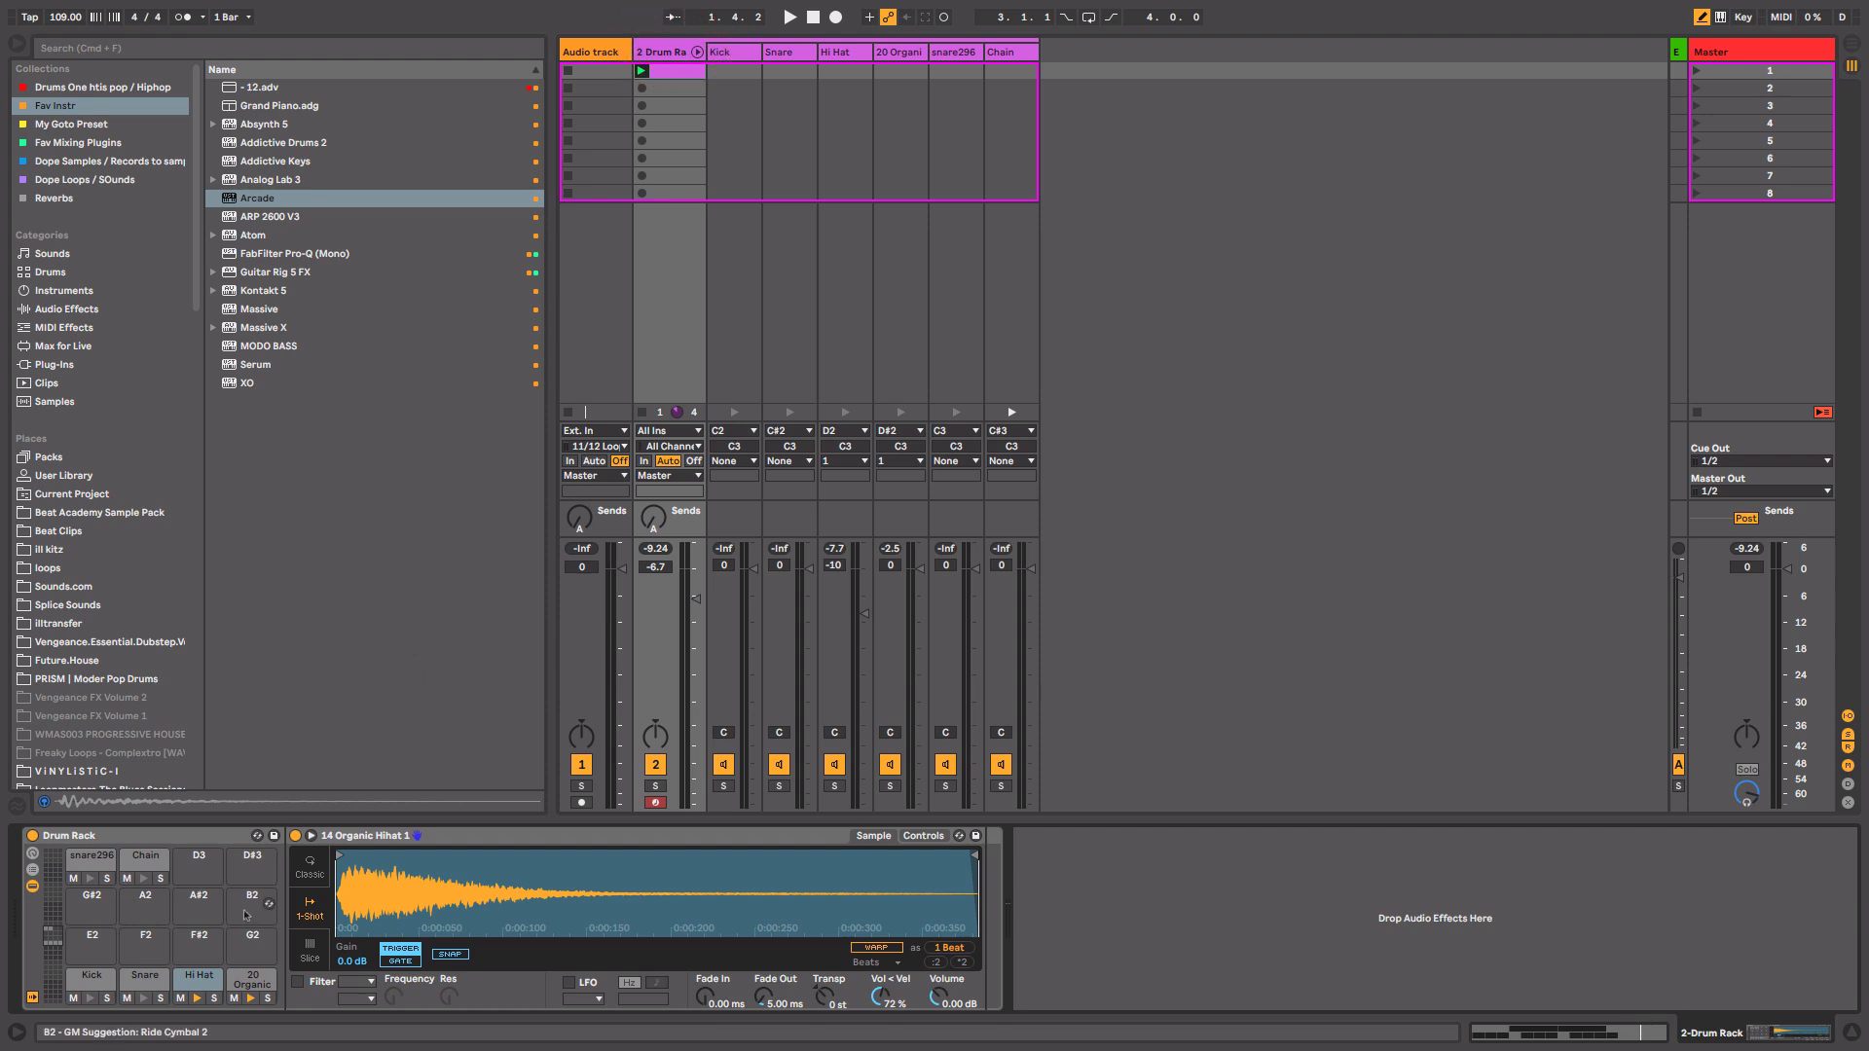
left_click(78, 982)
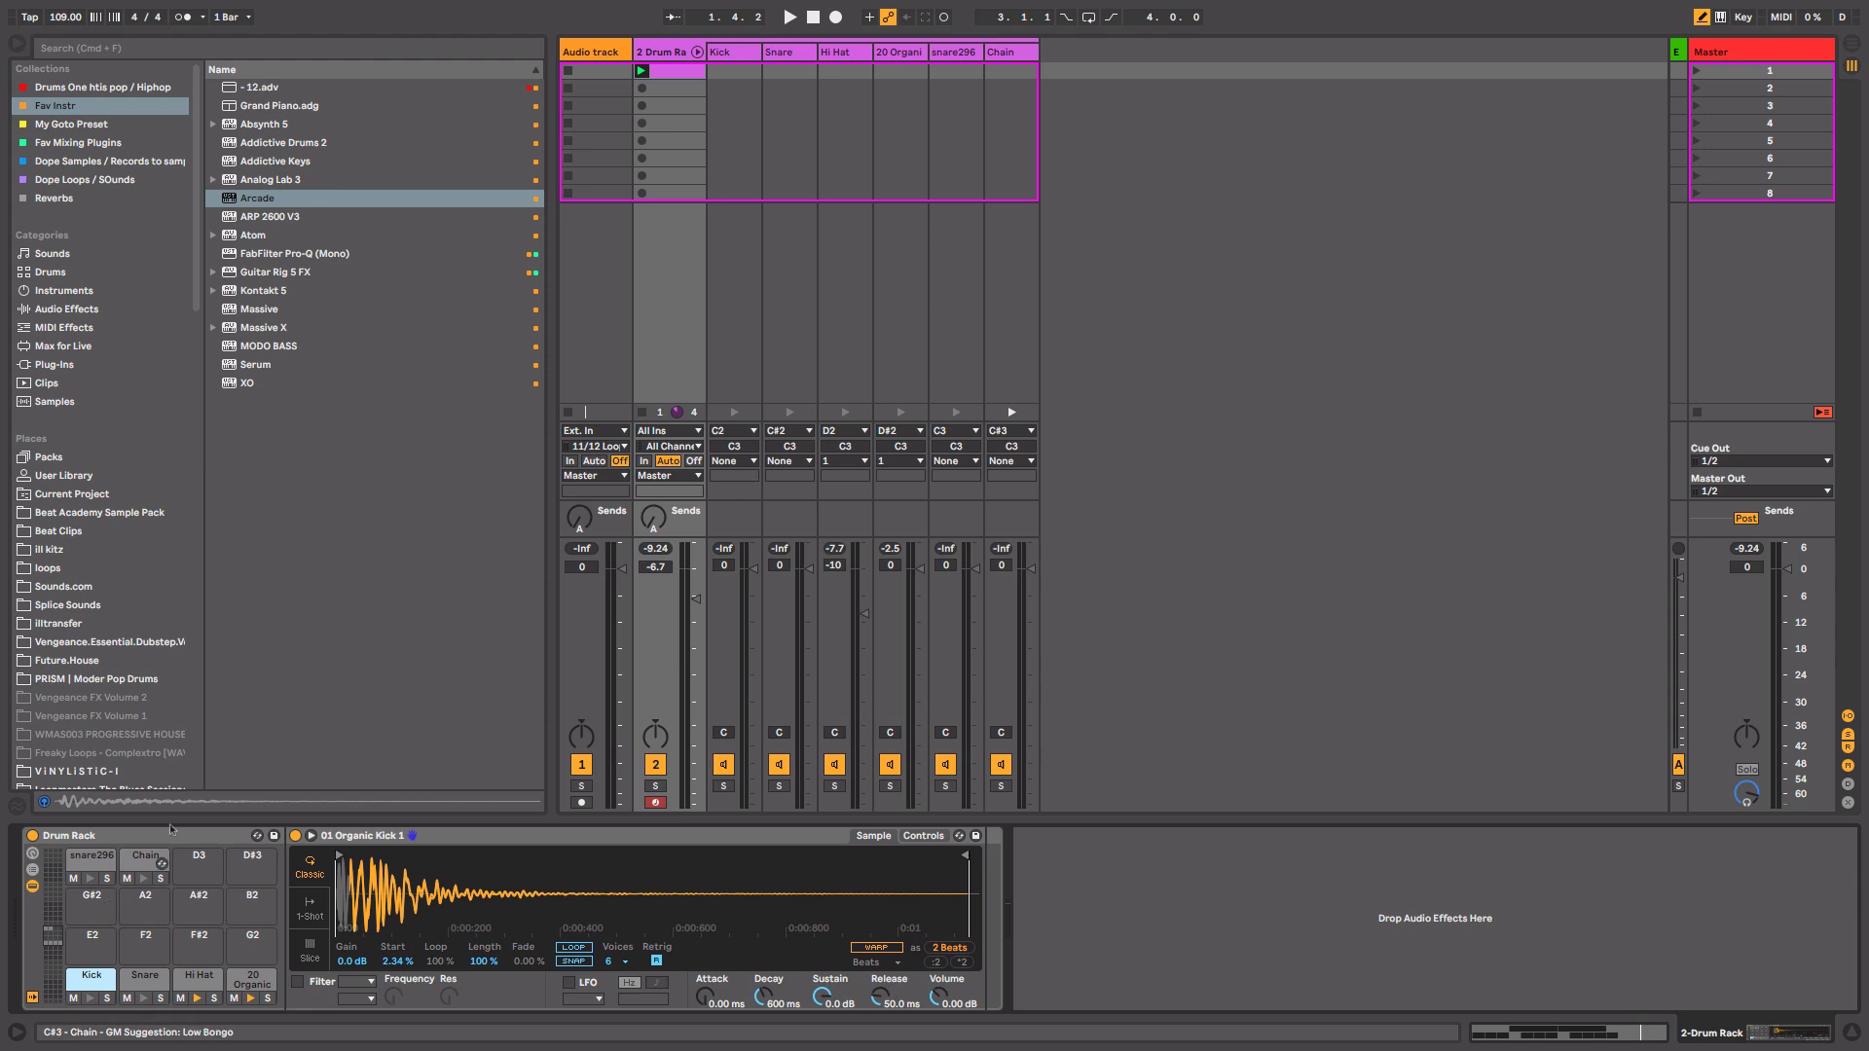
left_click_drag(197, 243, 199, 299)
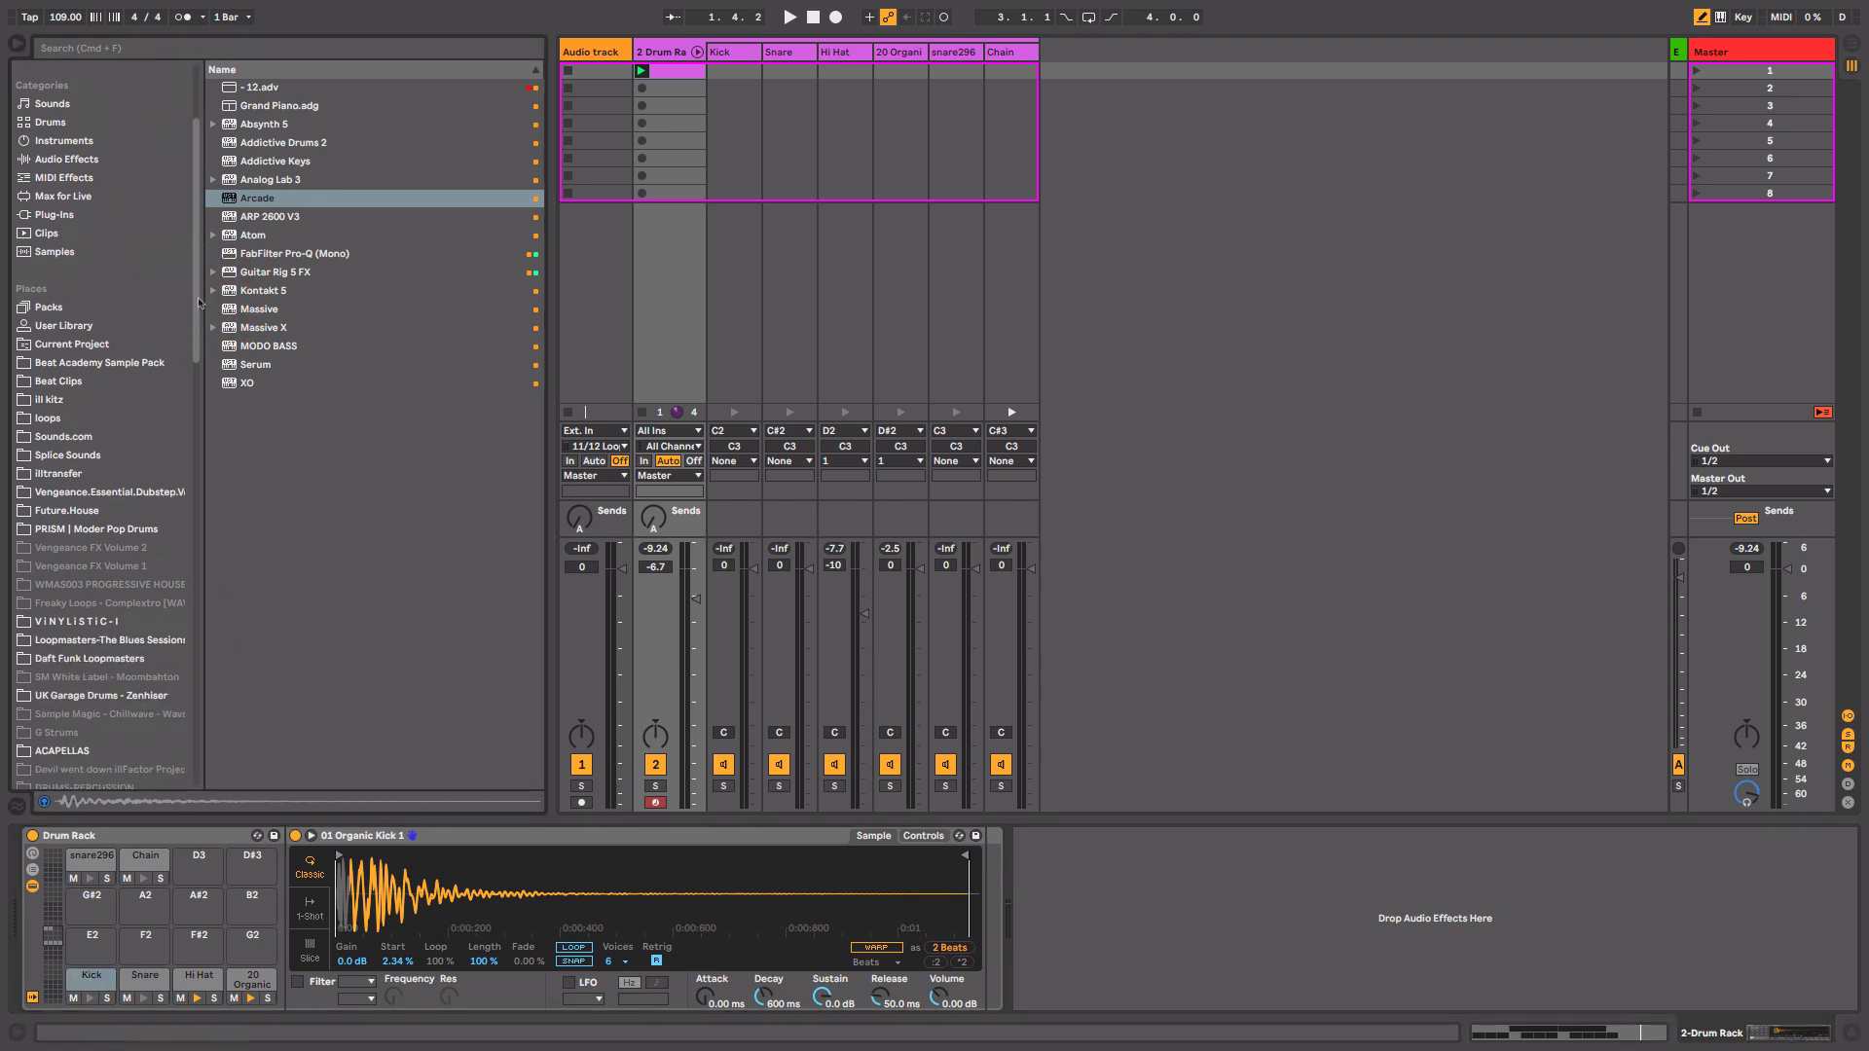
left_click(127, 362)
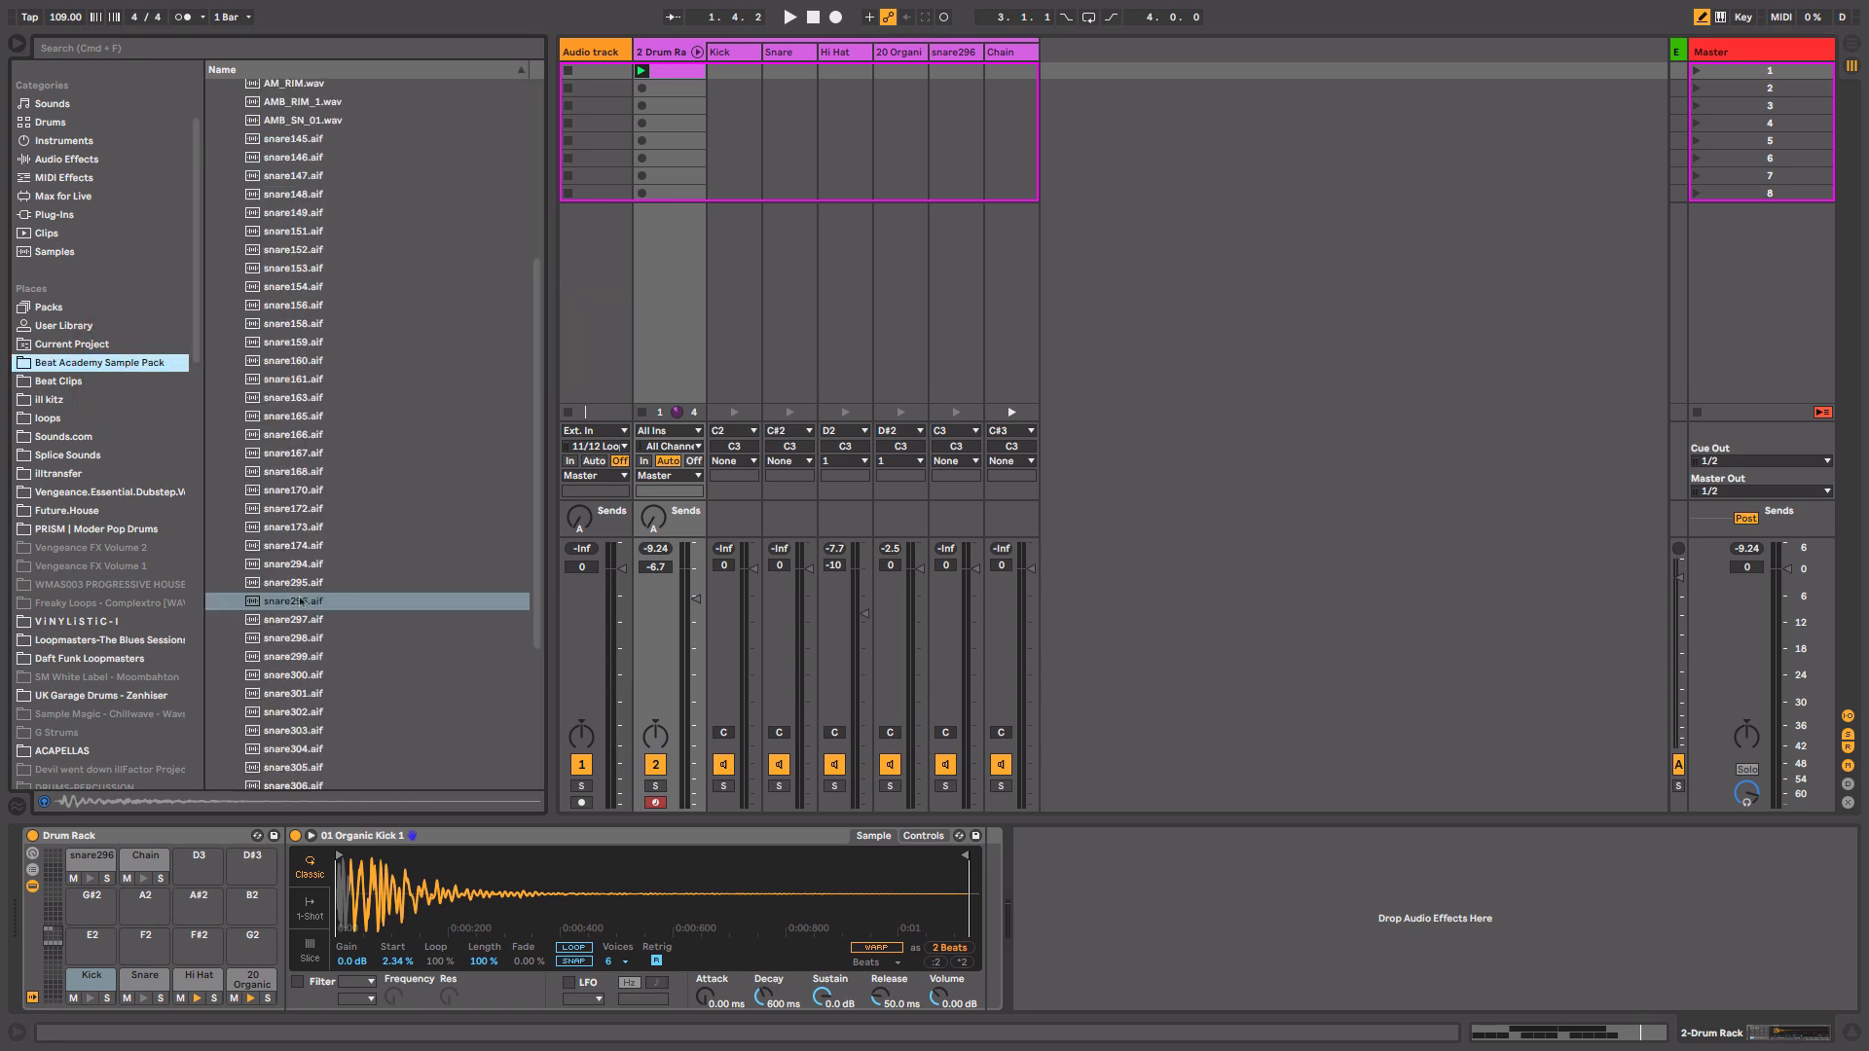
left_click(302, 602)
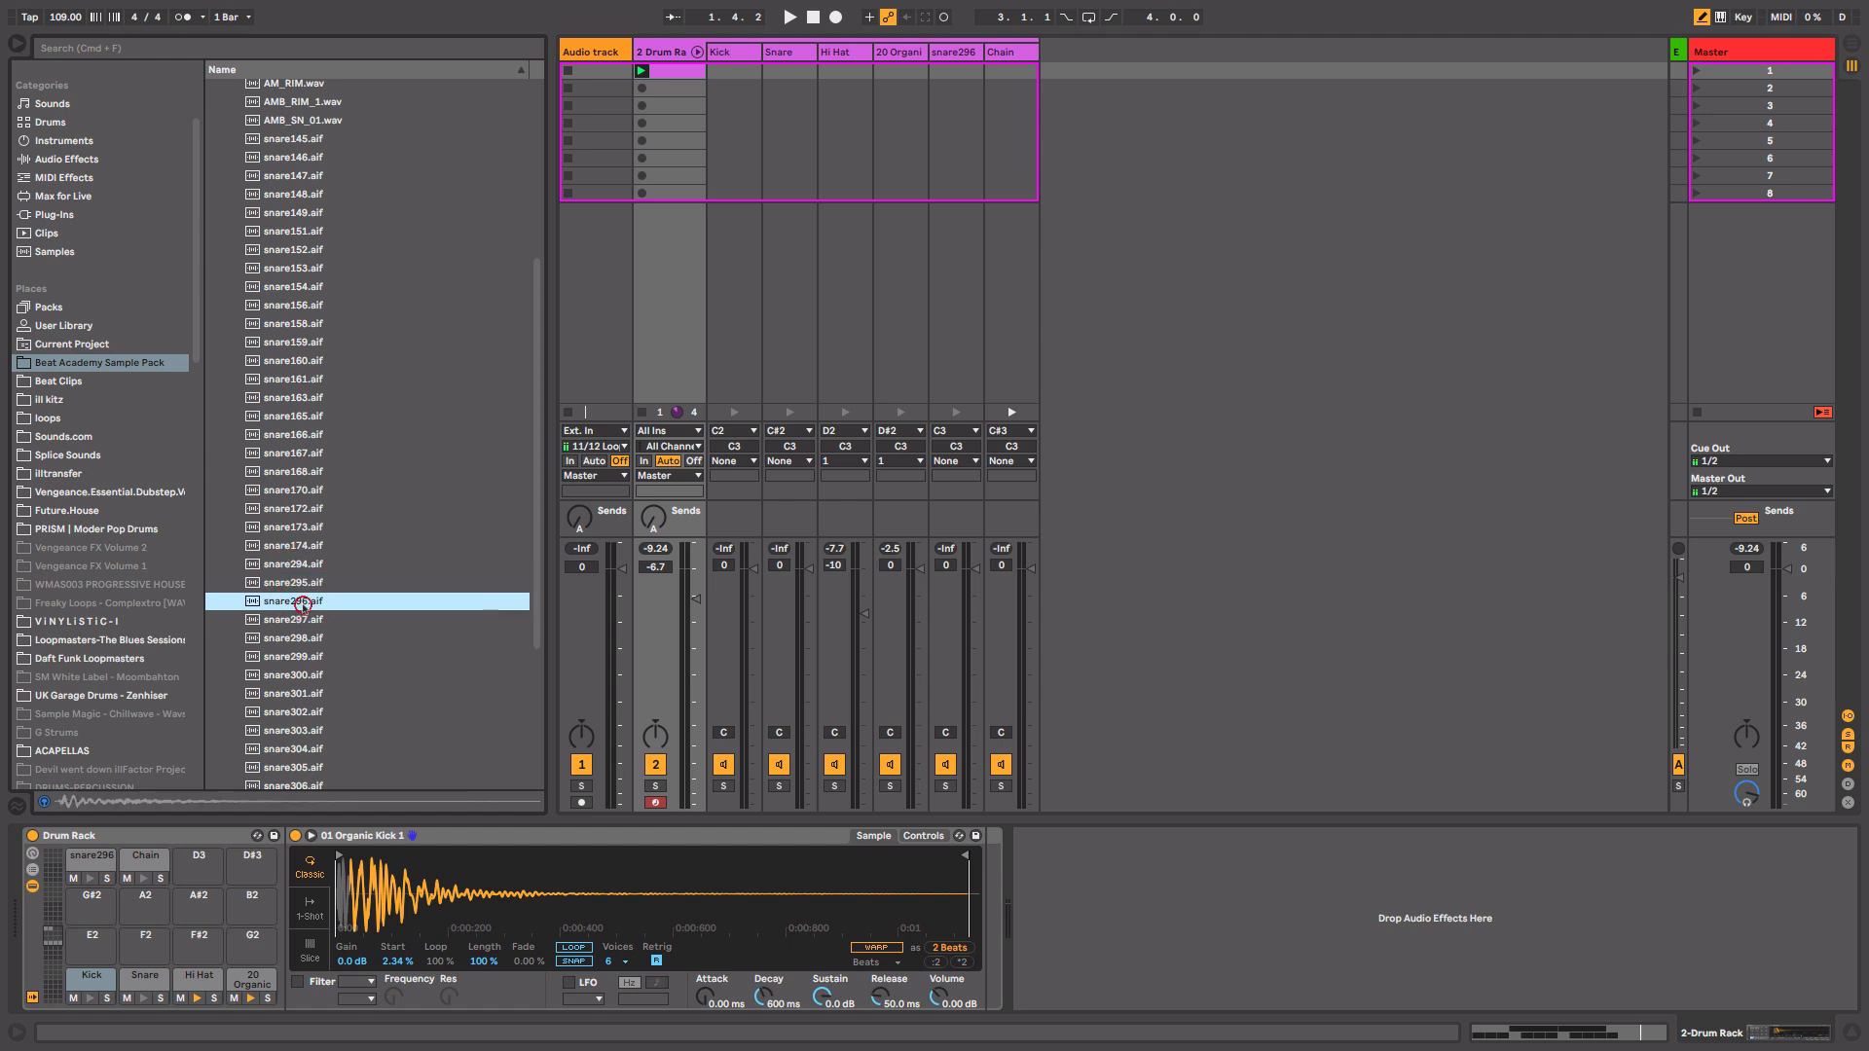
left_click(144, 999)
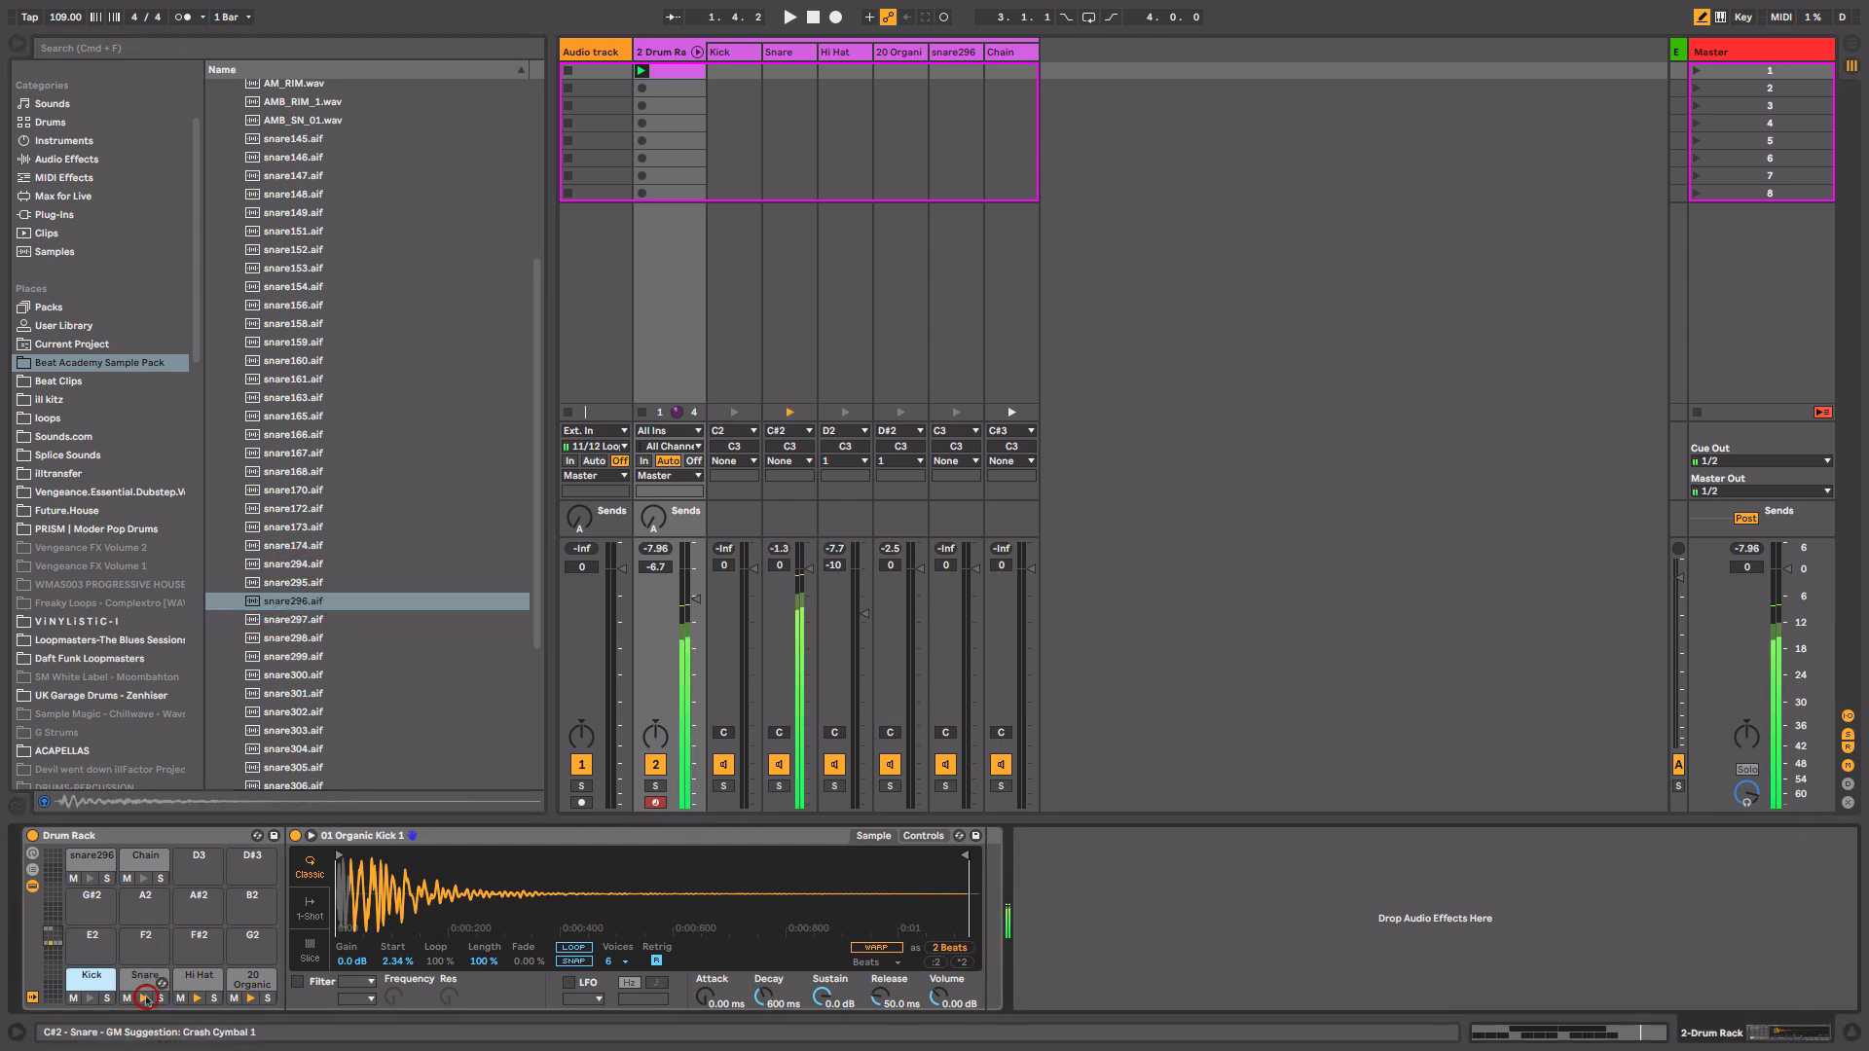
left_click(307, 602)
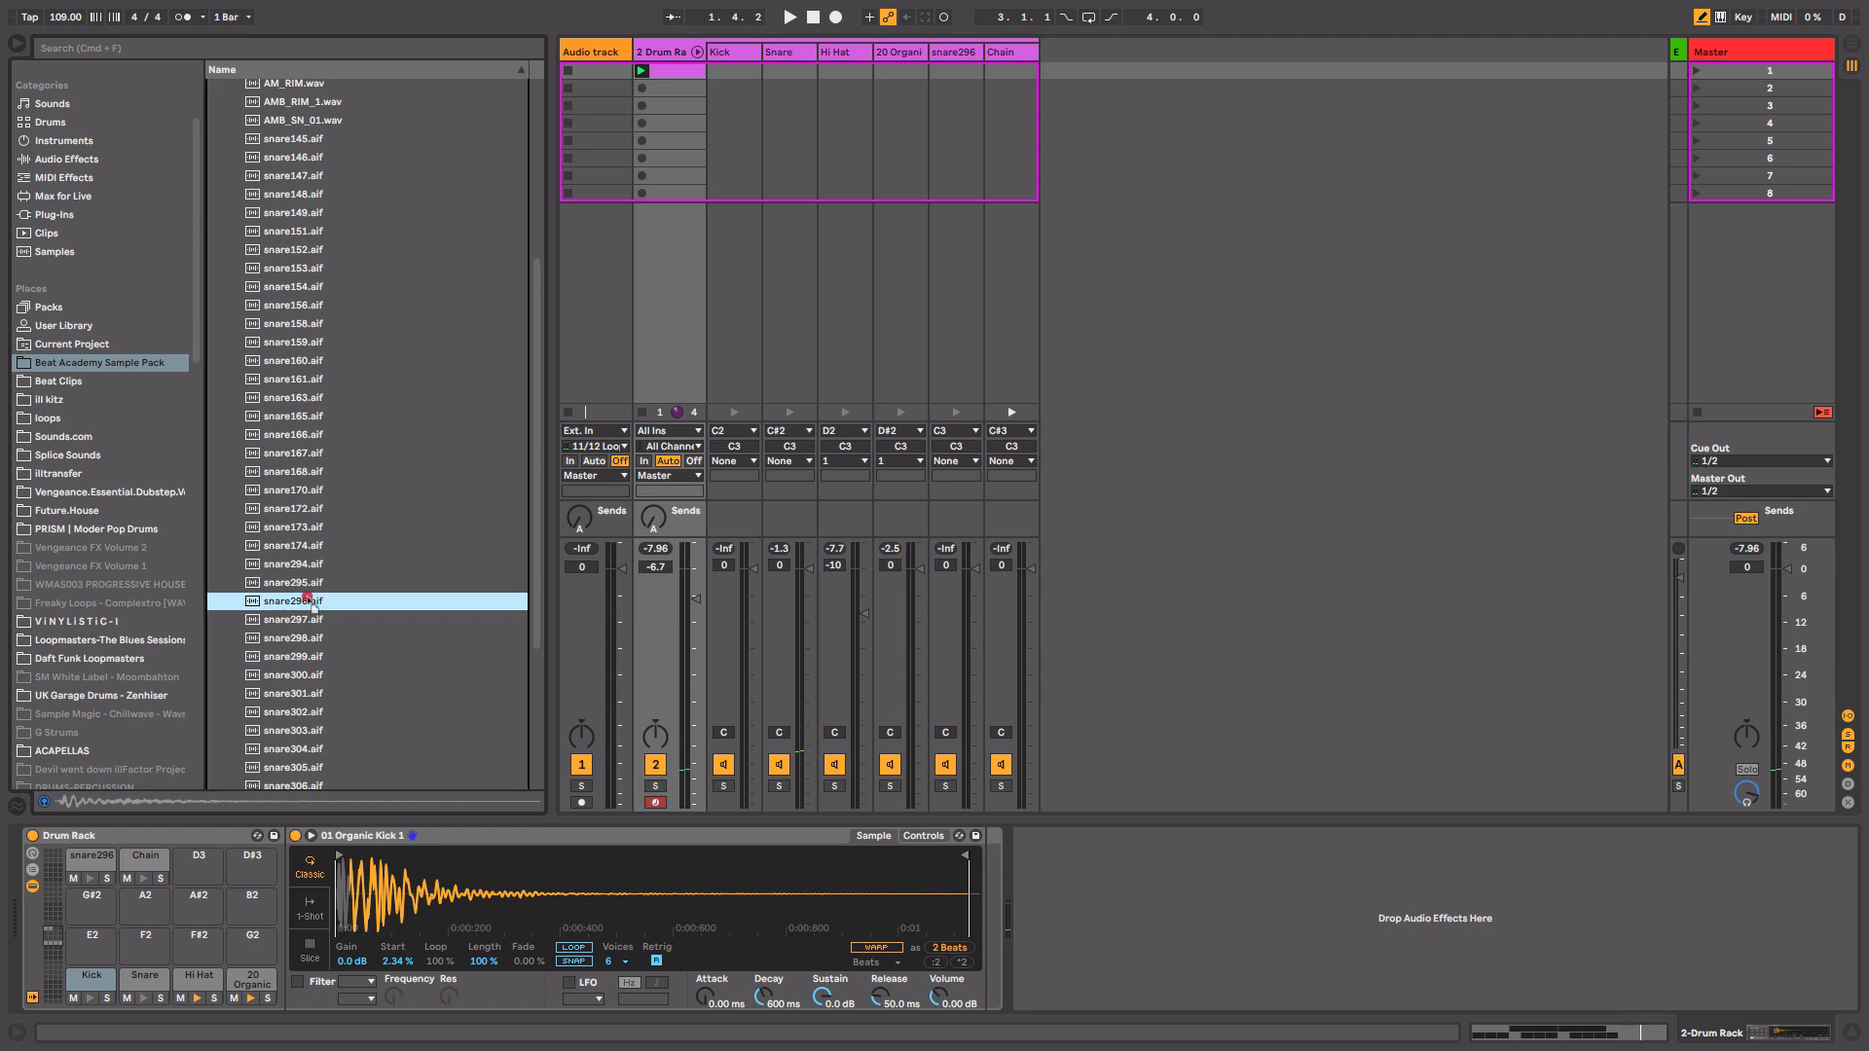
Group the Snare pad's Simpler into an Instrument Rack, show its chain list, and add snare296.aif as a second chain.
left_click(144, 986)
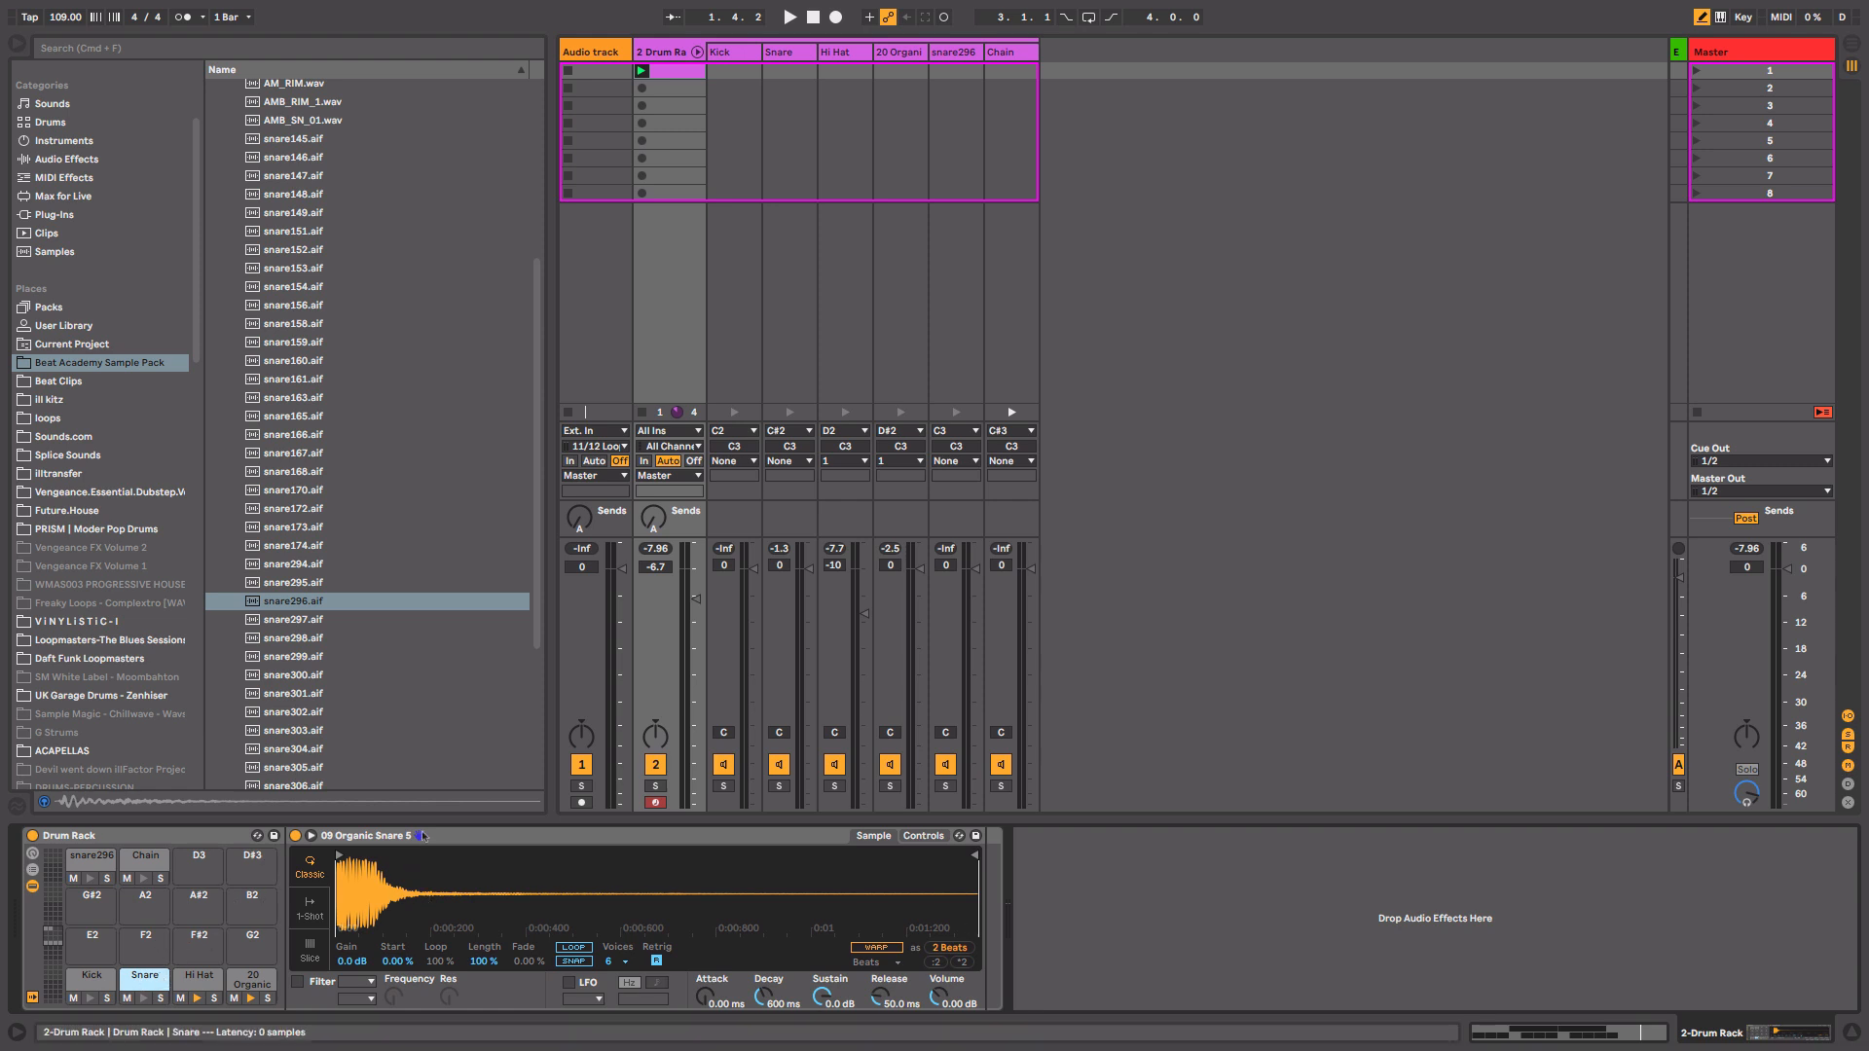
right_click(464, 837)
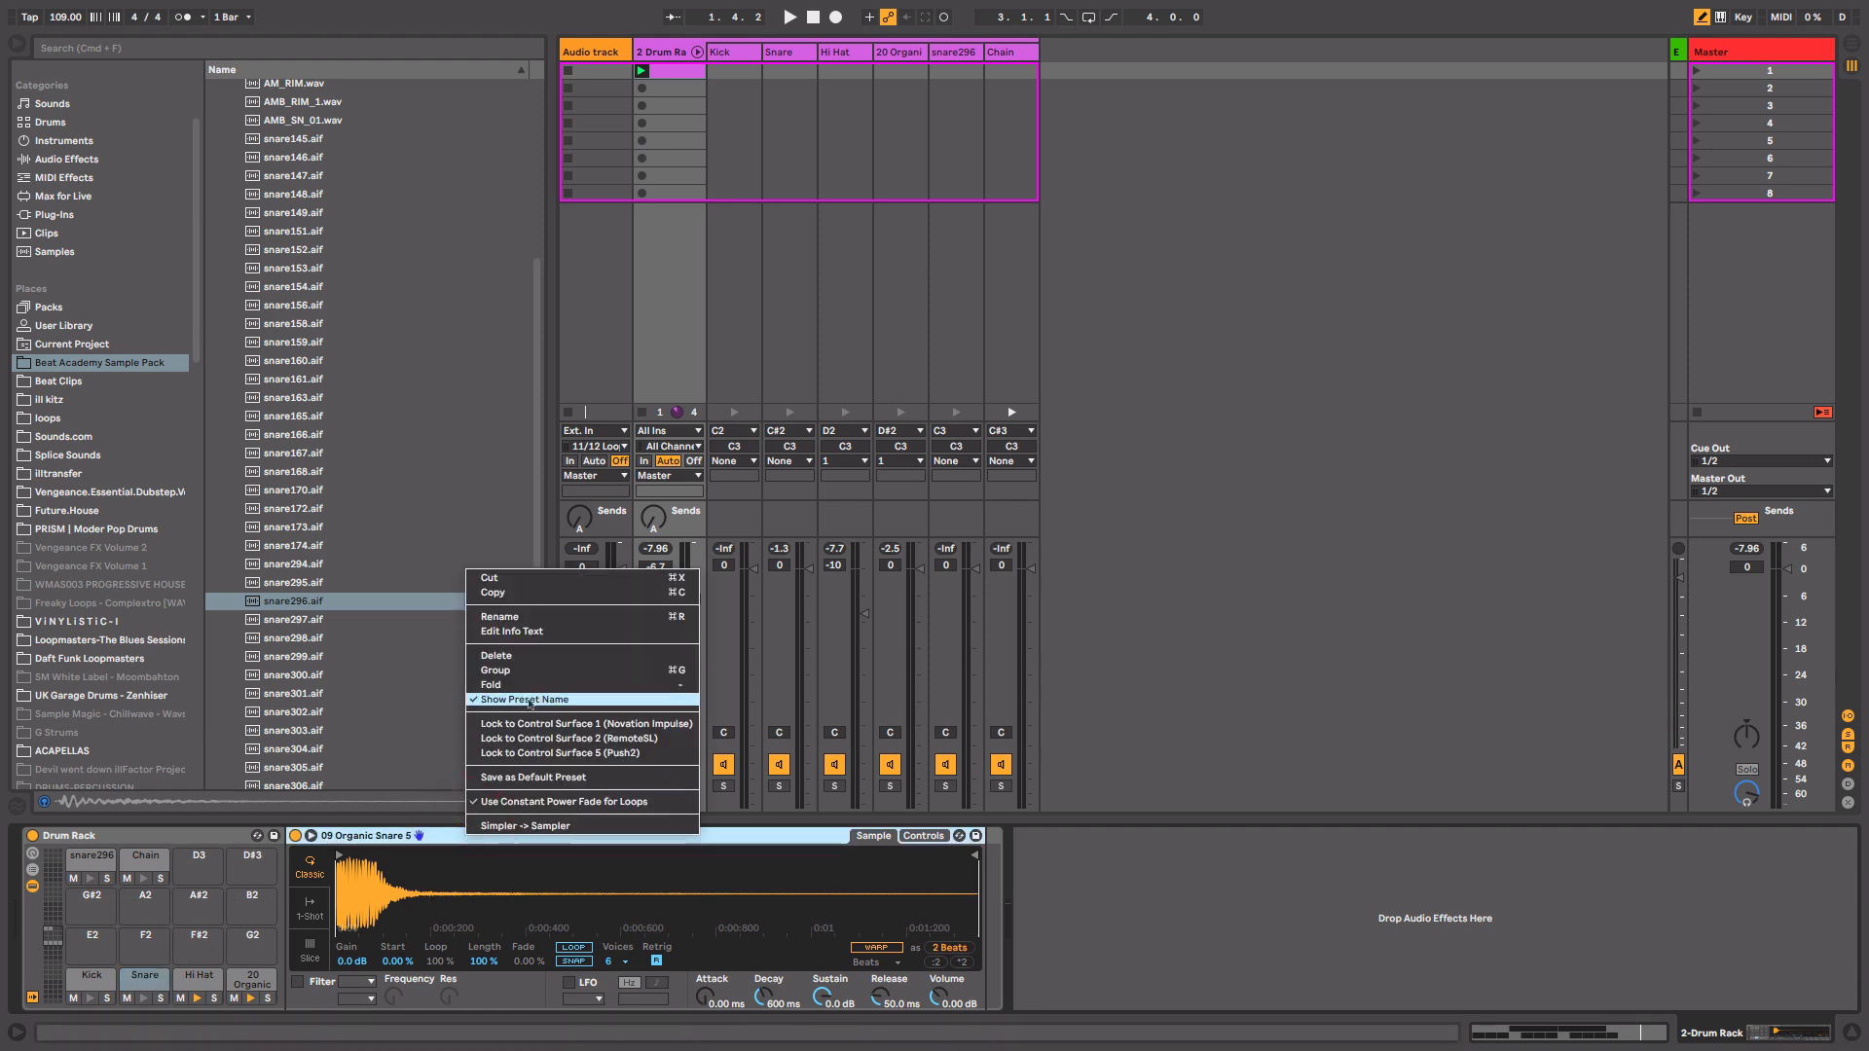
left_click(533, 669)
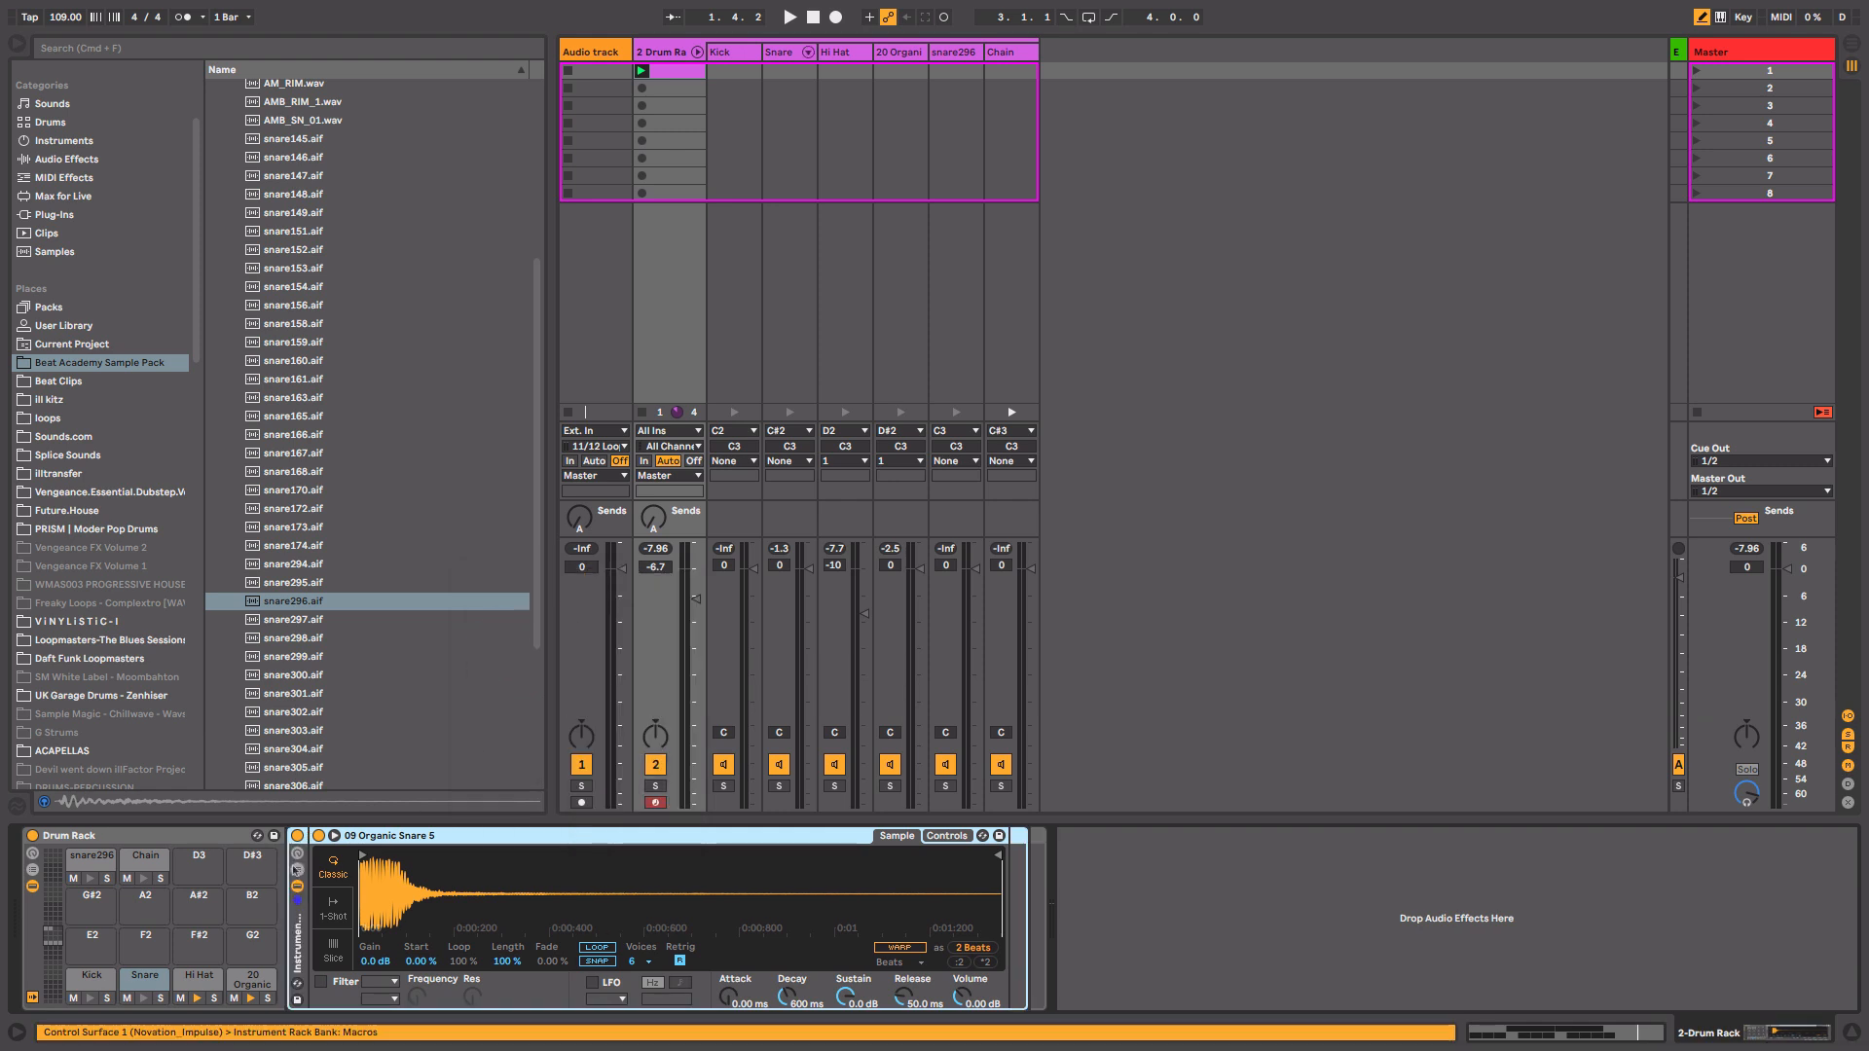
left_click(297, 872)
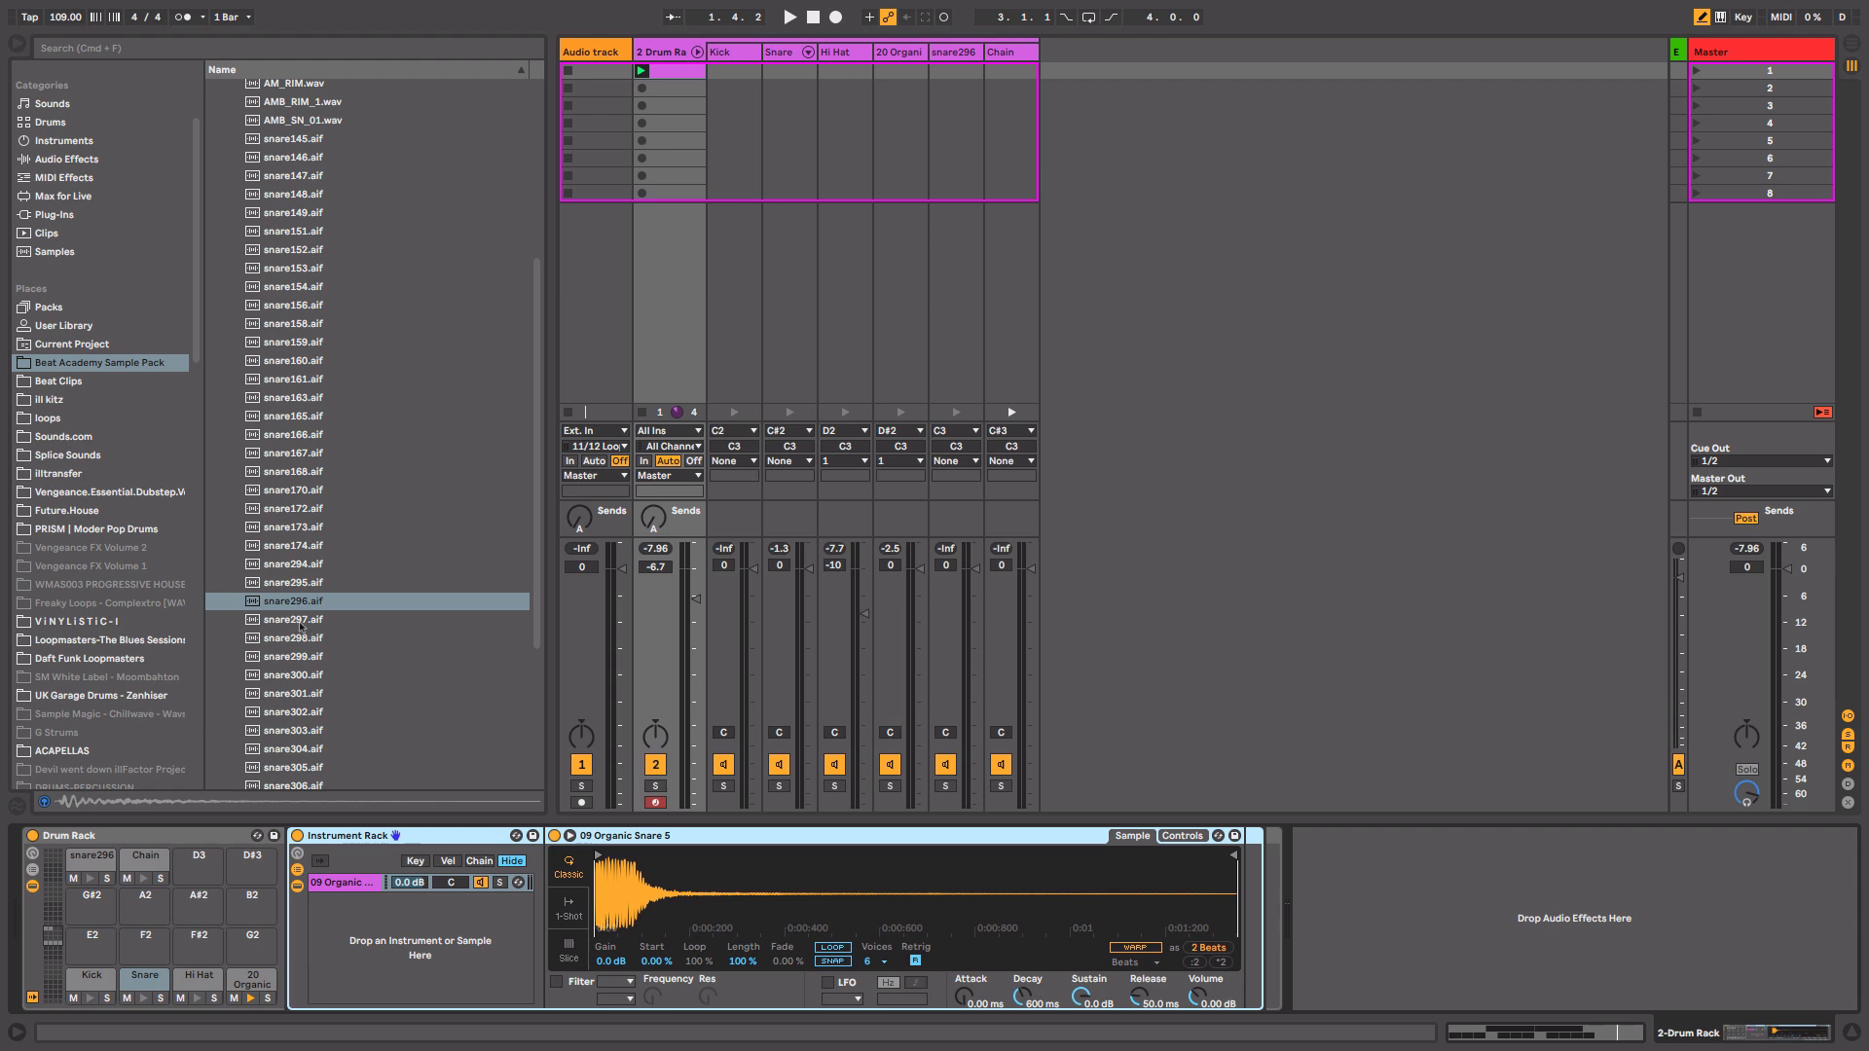
left_click_drag(299, 603, 429, 934)
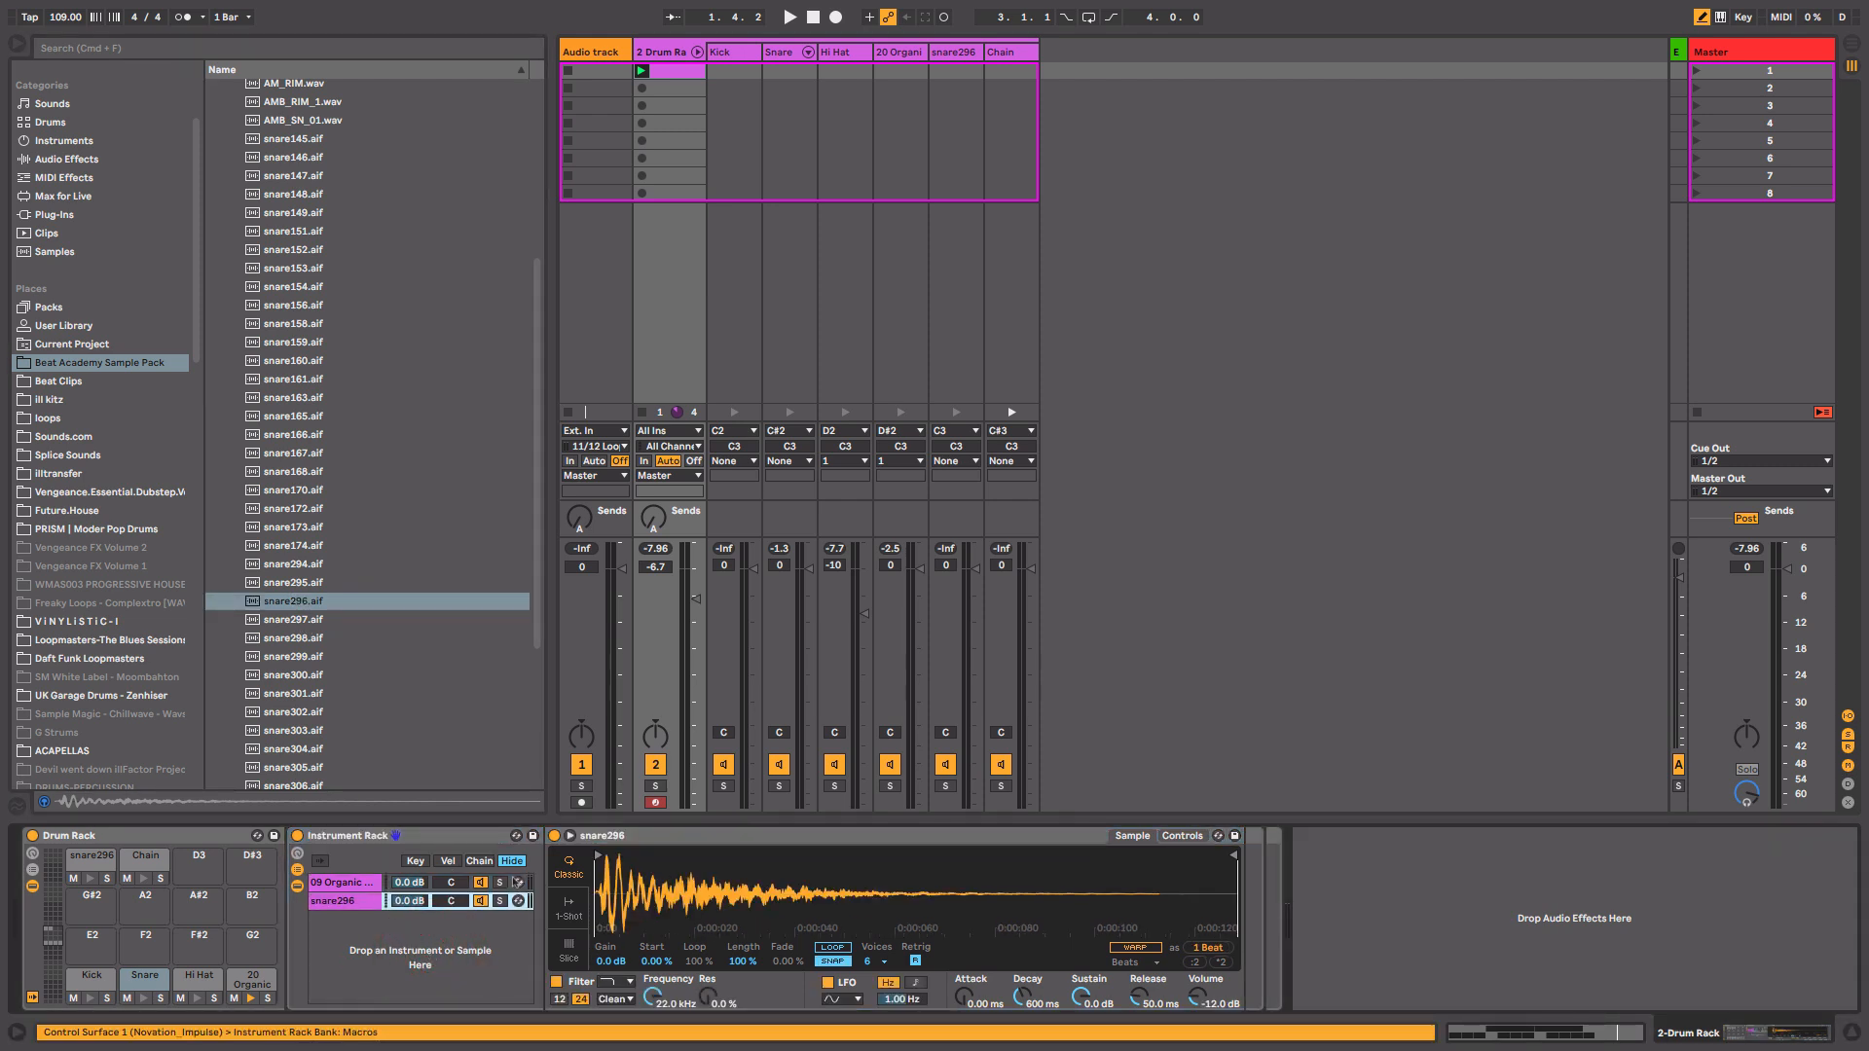
Audition the layered Snare pad and set the volume of its 09 Organic Snare chain to -24 dB.
key("space")
key("space")
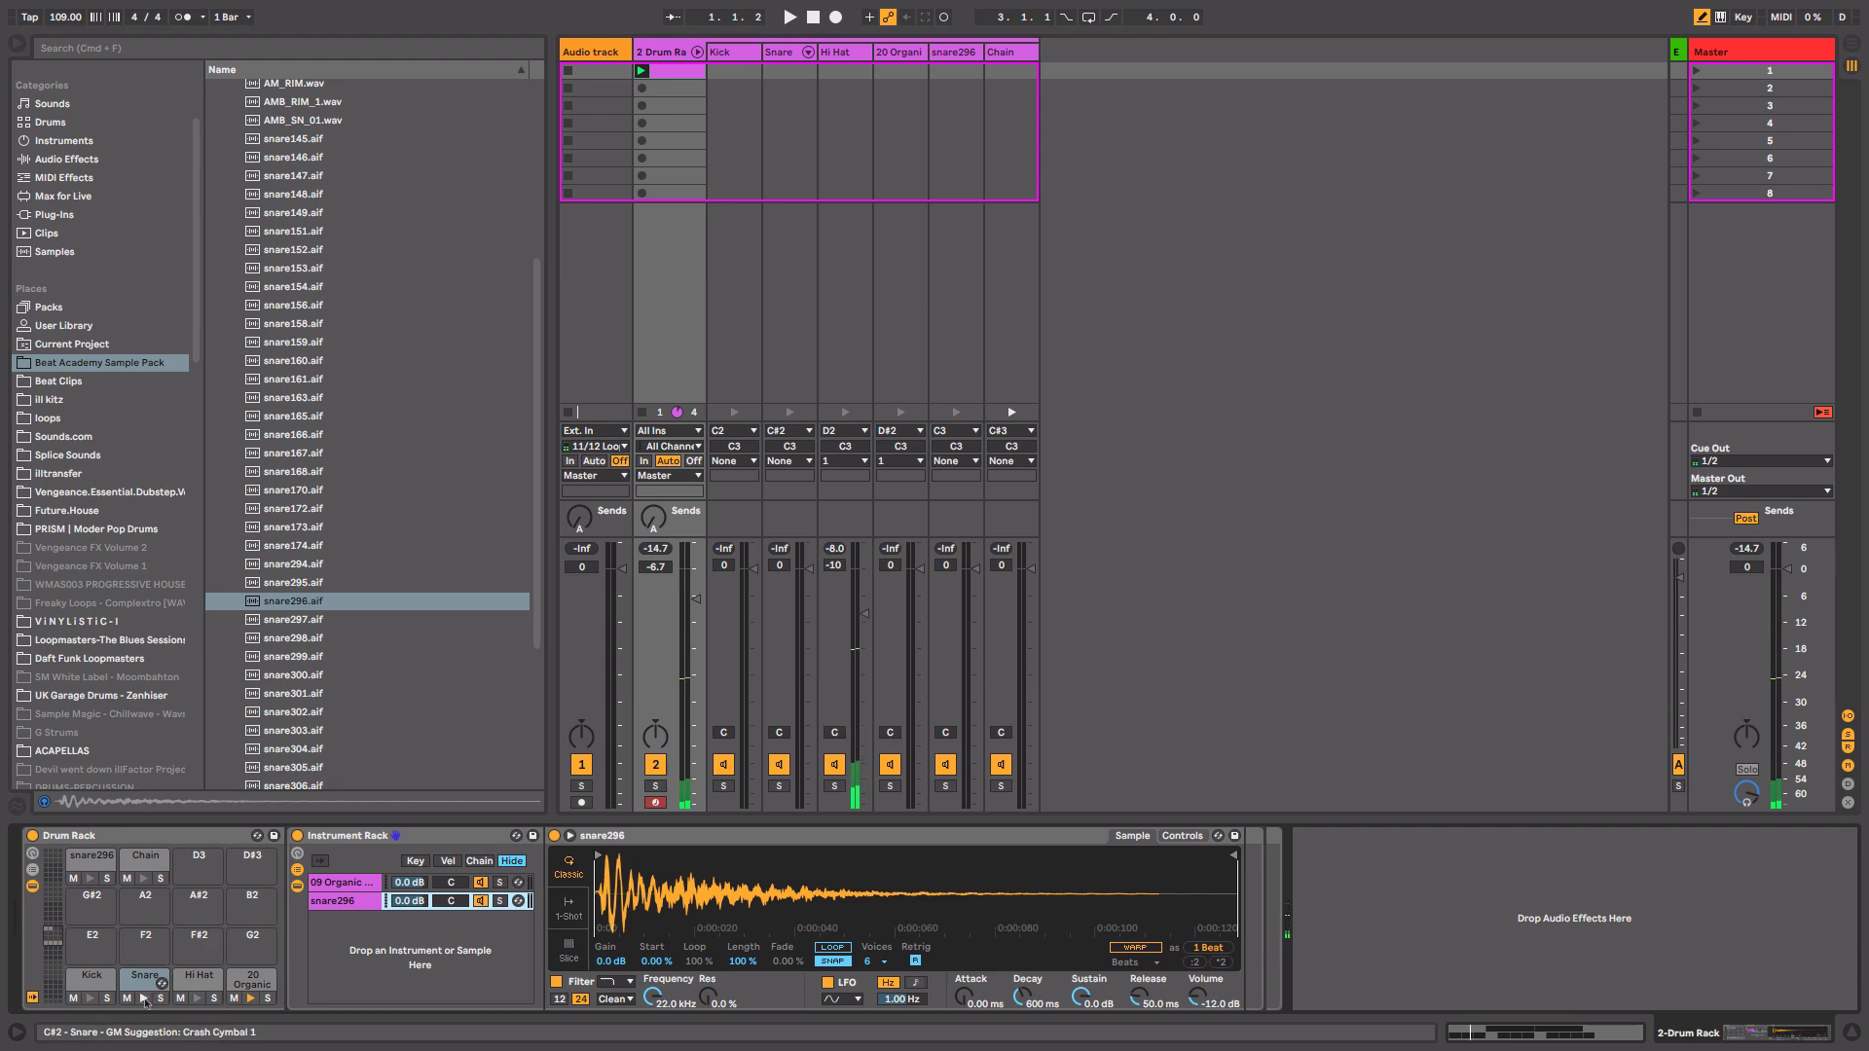
left_click(143, 999)
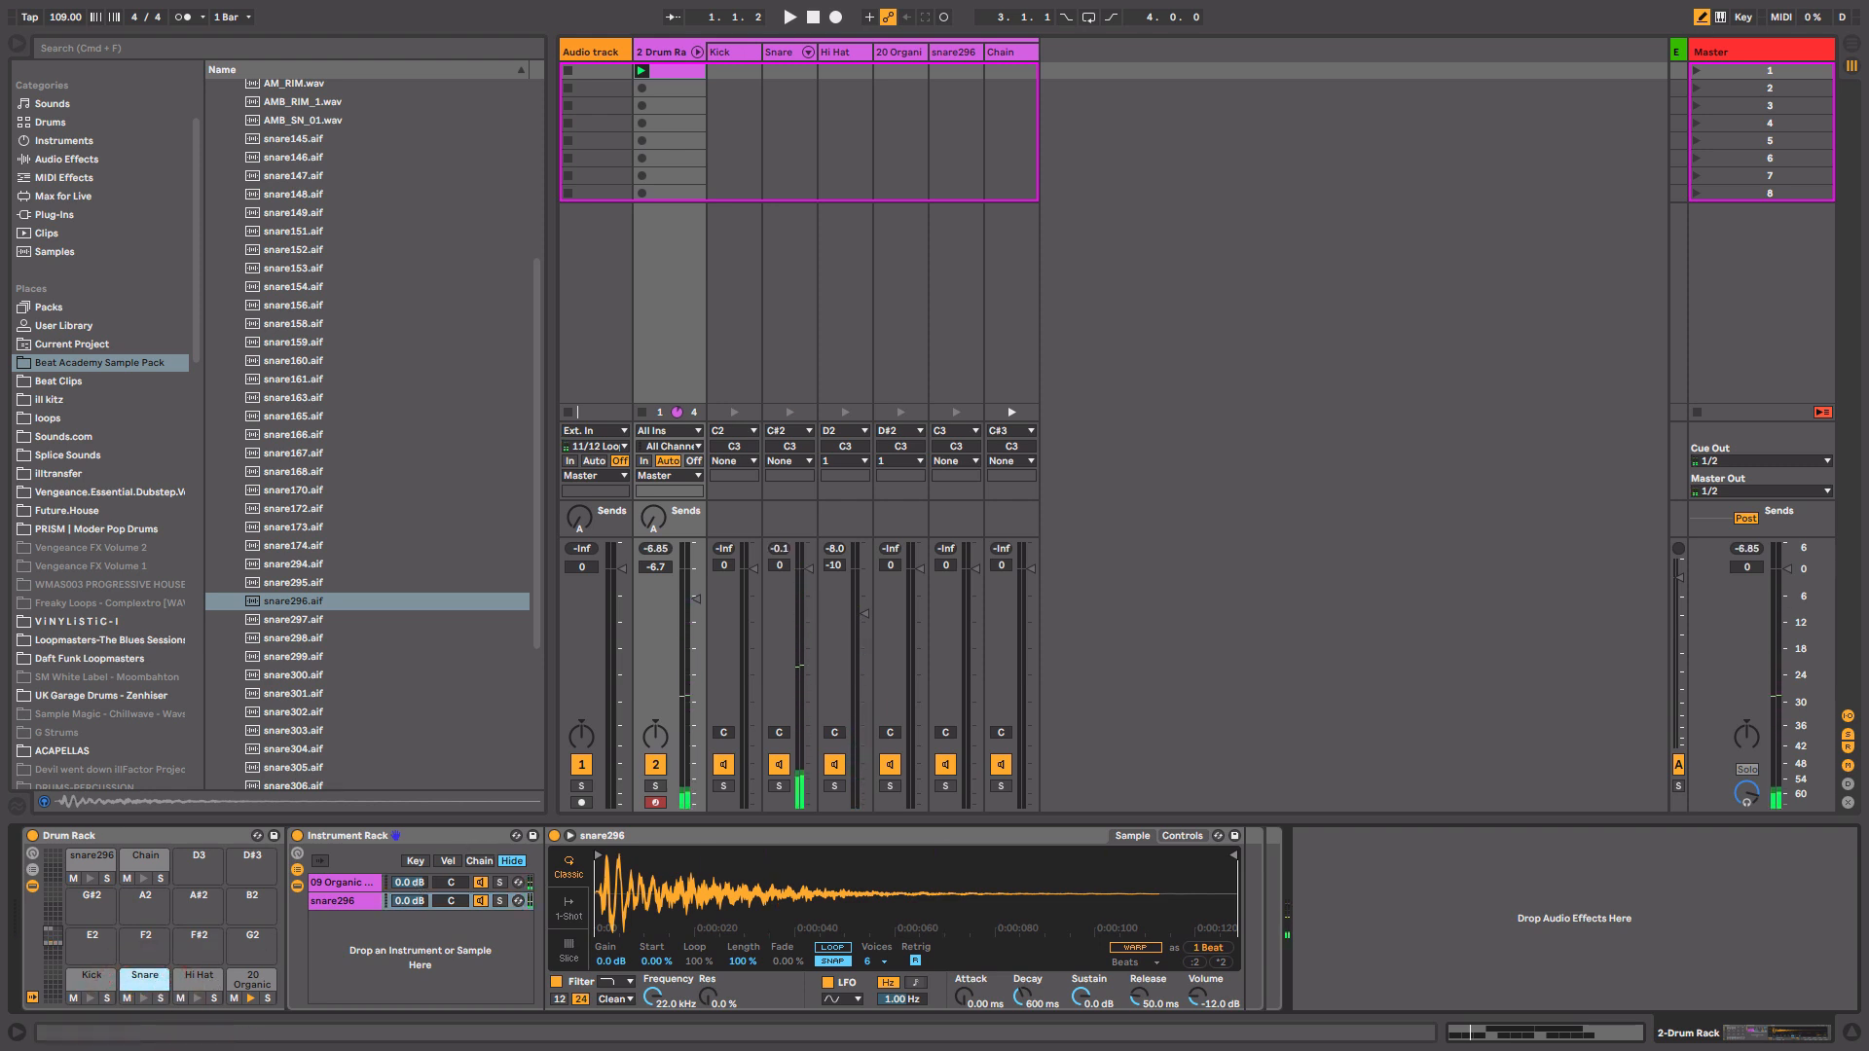
left_click_drag(416, 881, 415, 886)
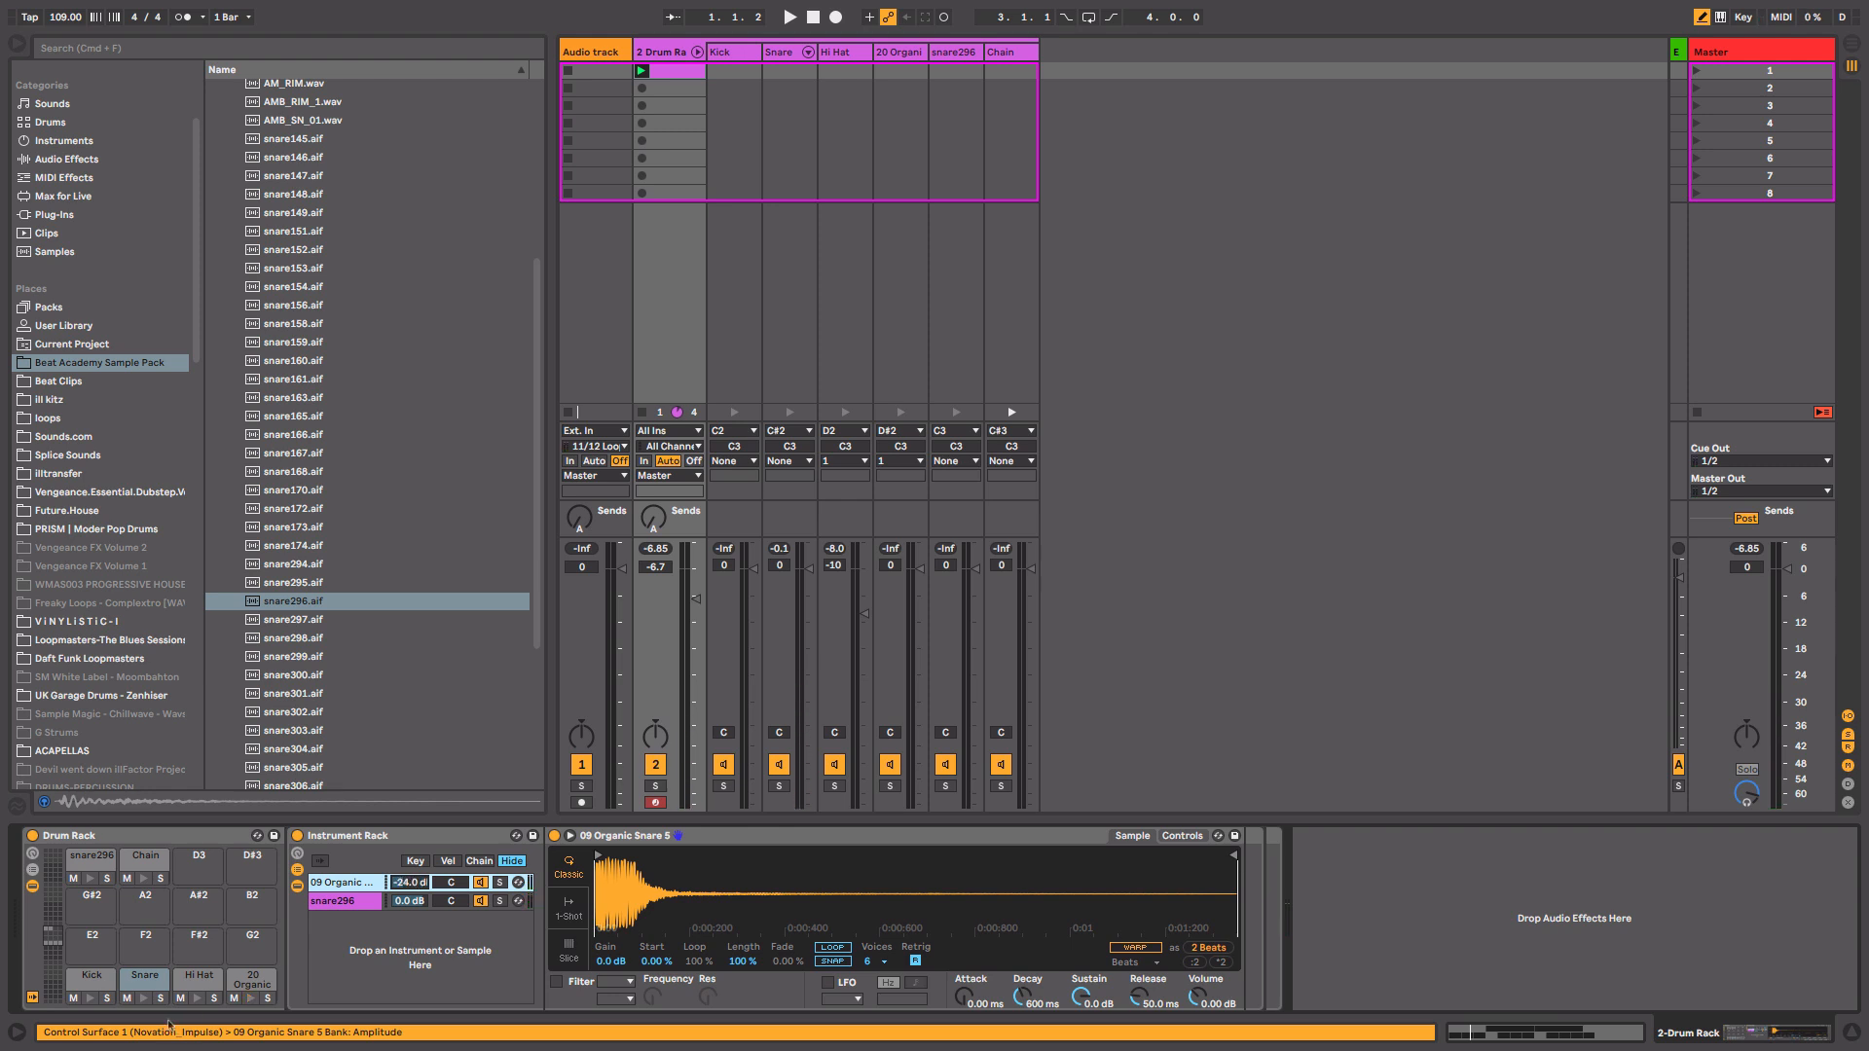
left_click(143, 999)
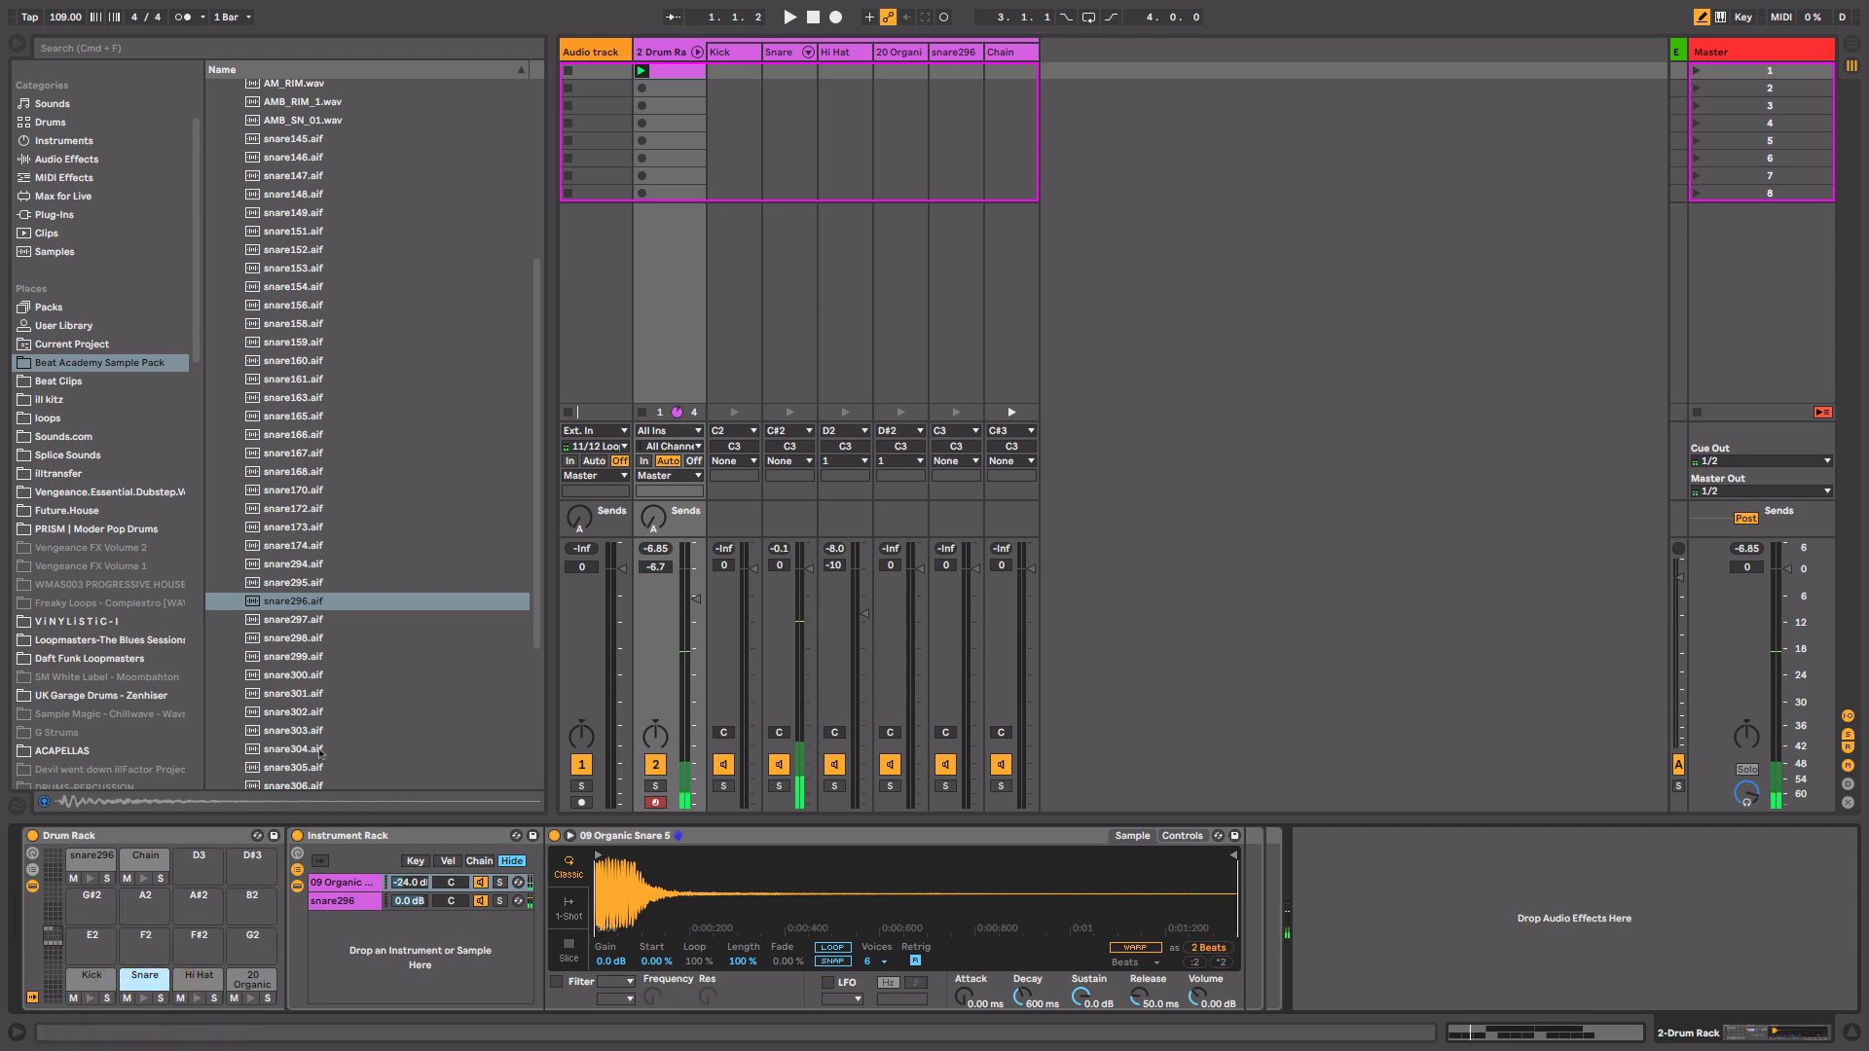
Add samples snare298.aif through snare310.aif as chains in the Snare's Instrument Rack and audition the pad.
scroll(366, 399, "down", 5)
left_click(366, 399)
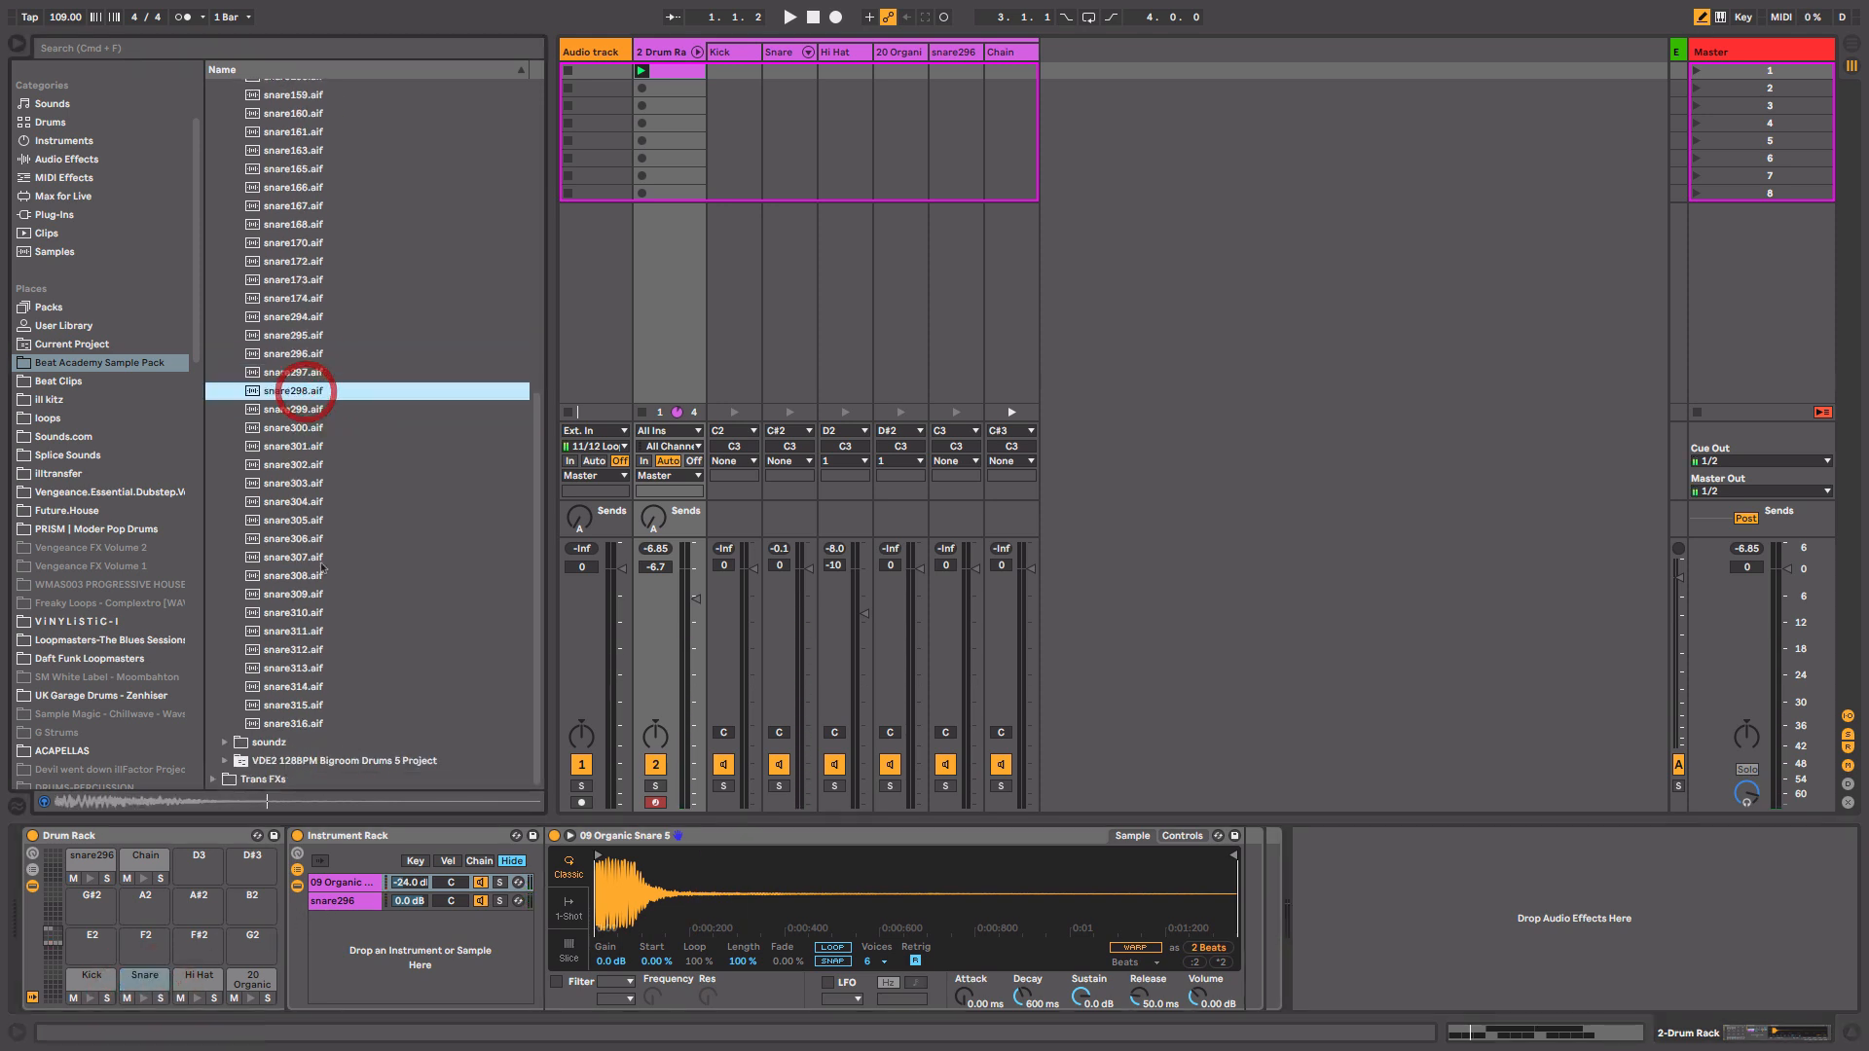
left_click(322, 614, "shift")
left_click_drag(305, 393, 429, 977)
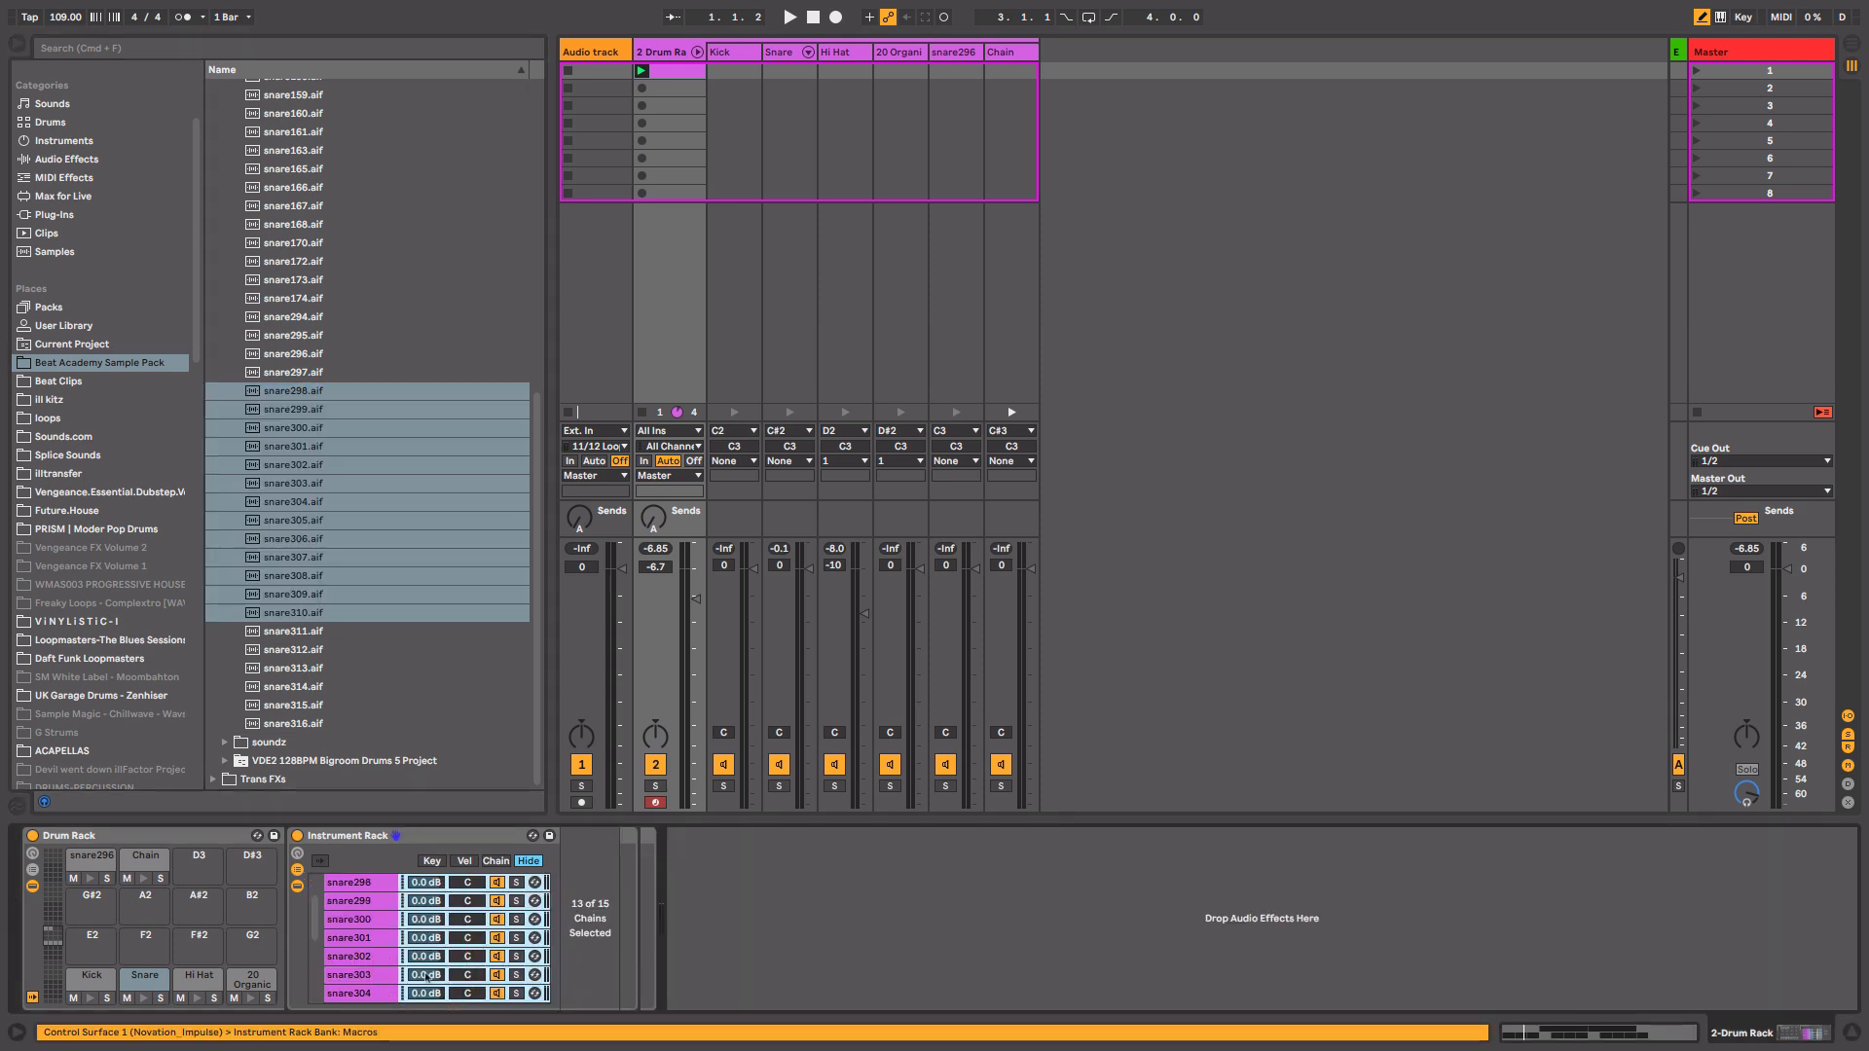
left_click_drag(317, 919, 333, 873)
left_click(143, 999)
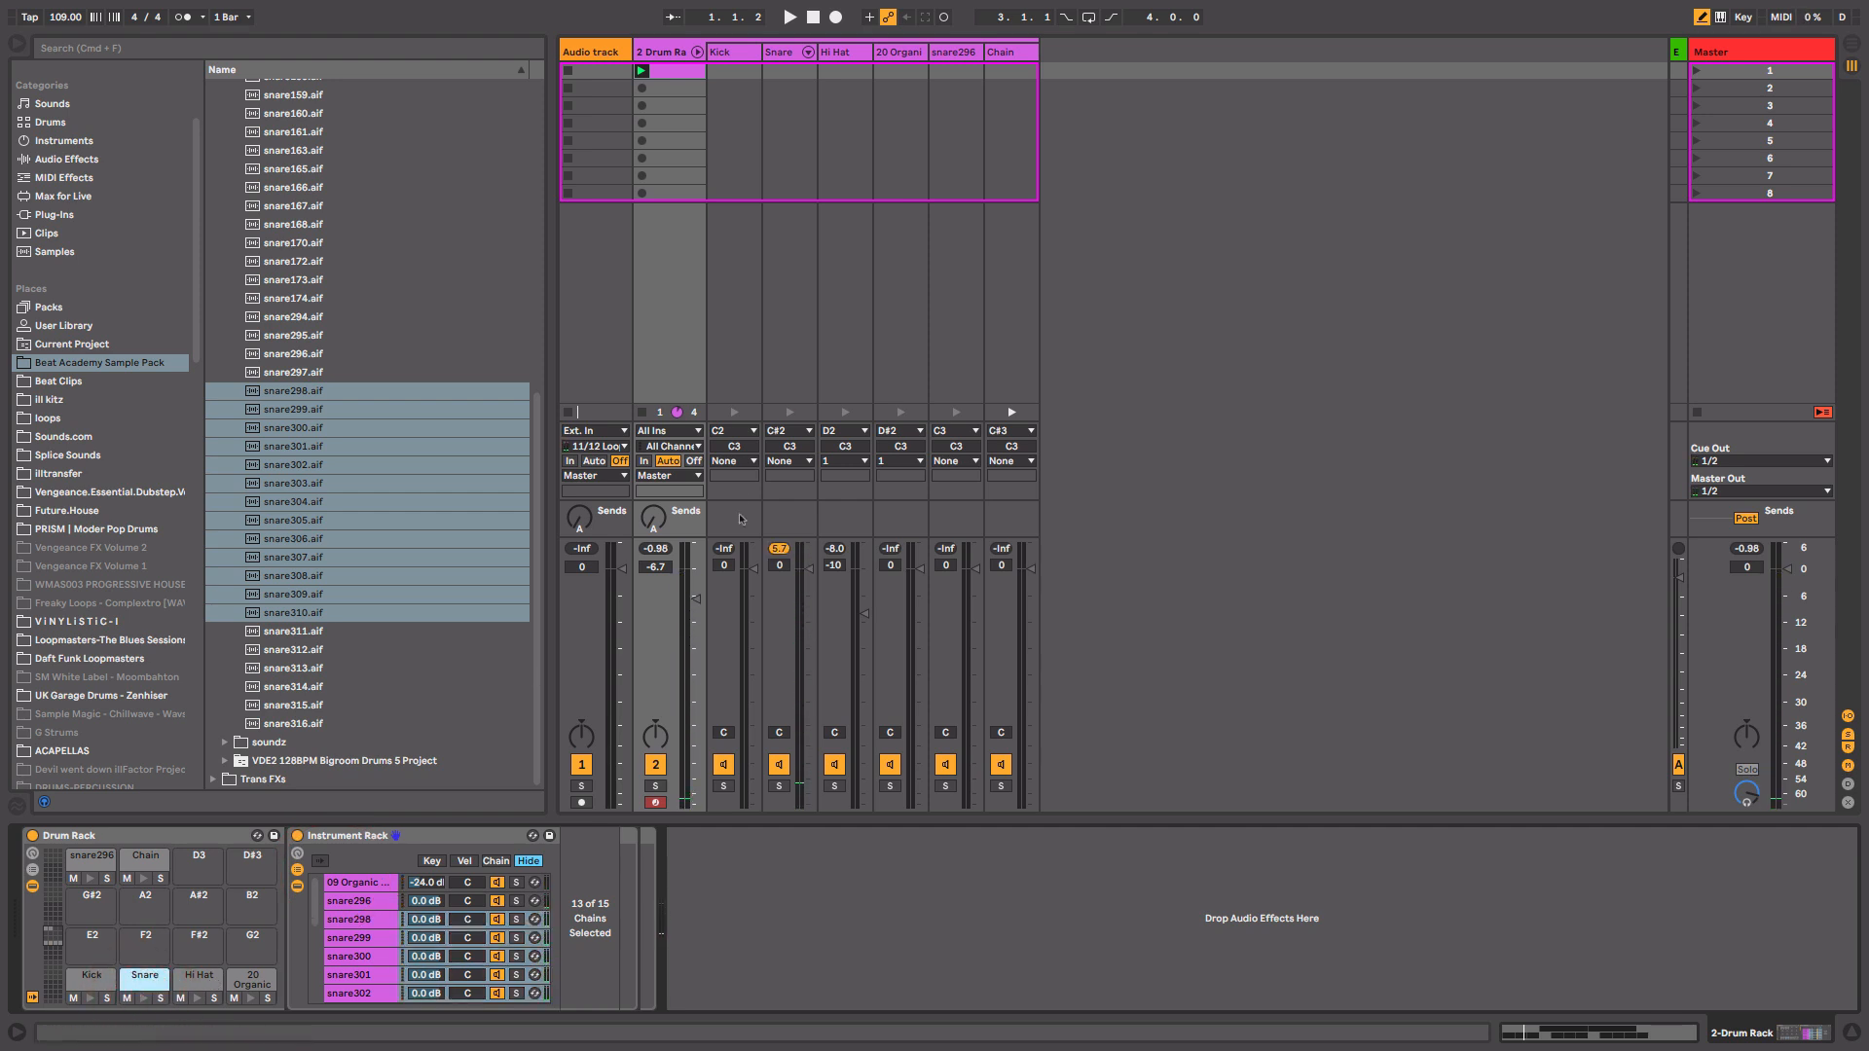
Unfold the Snare's nested chains in the mixer and color all of them, from 09 Organic Snare to snare310, green.
left_click(780, 54)
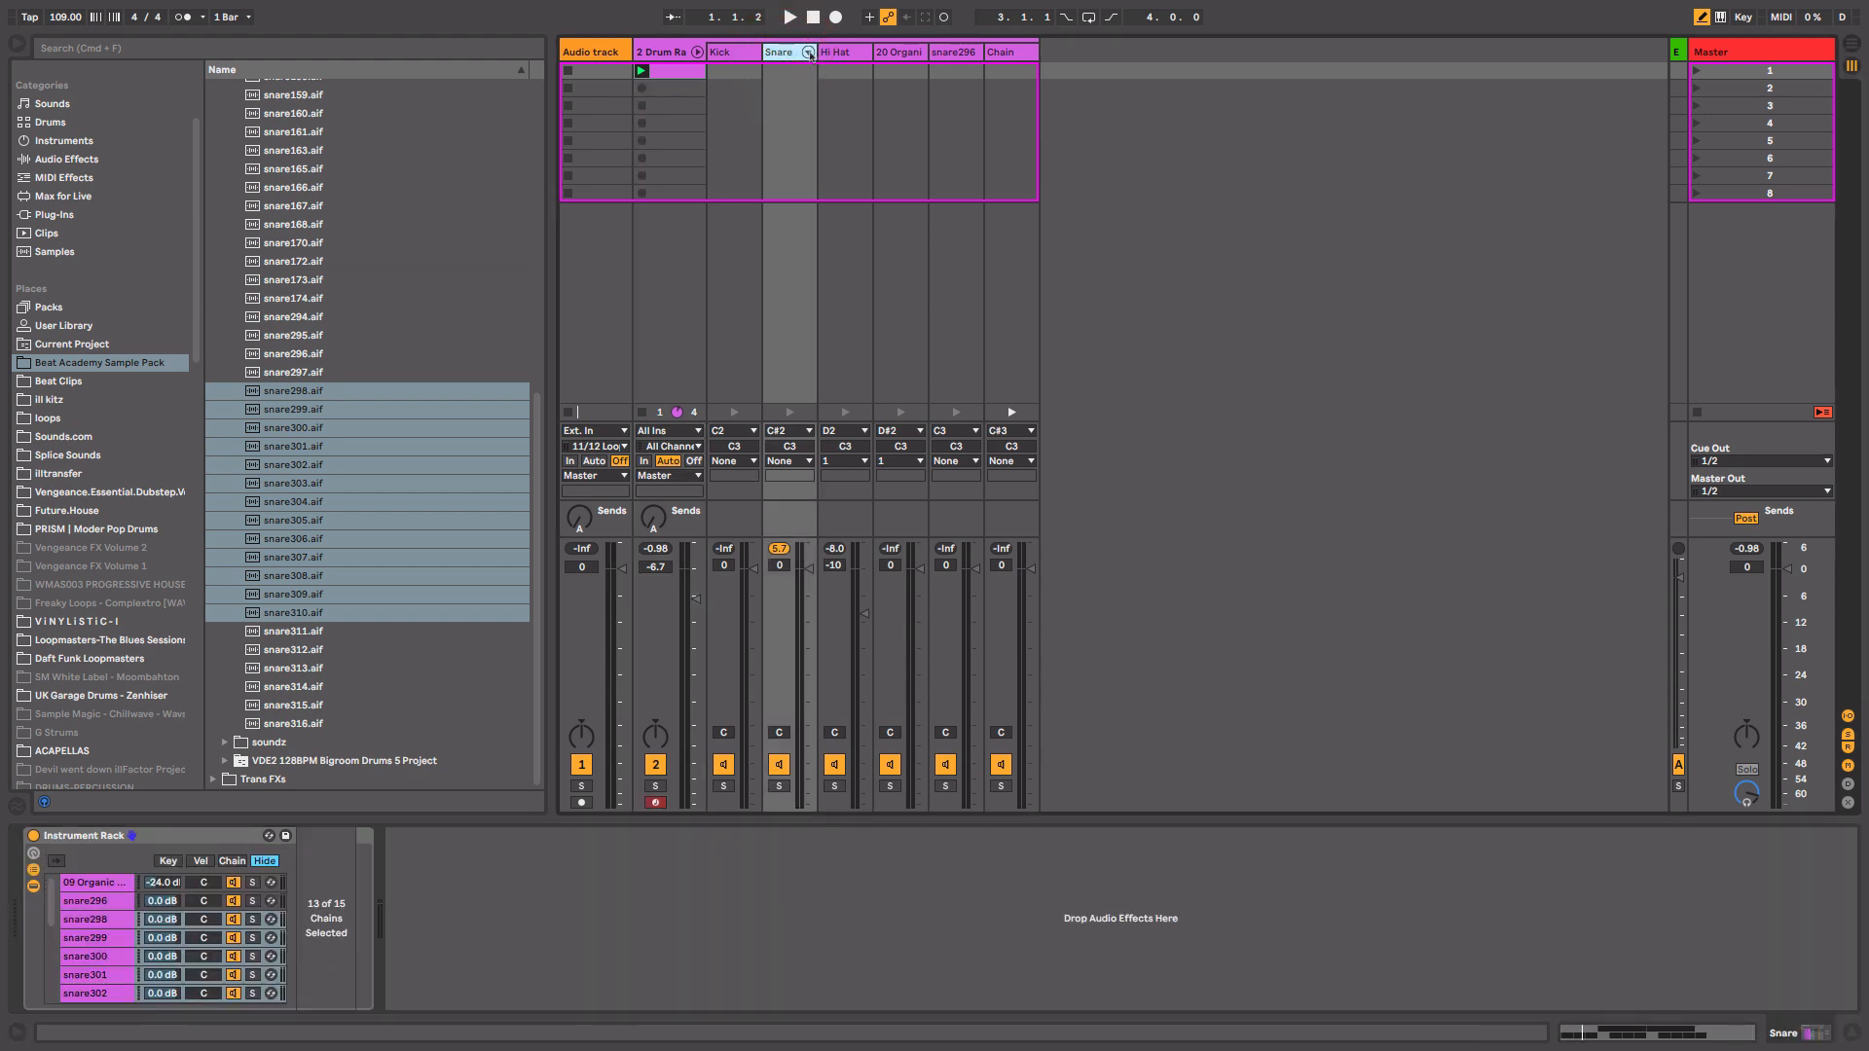
left_click(810, 53)
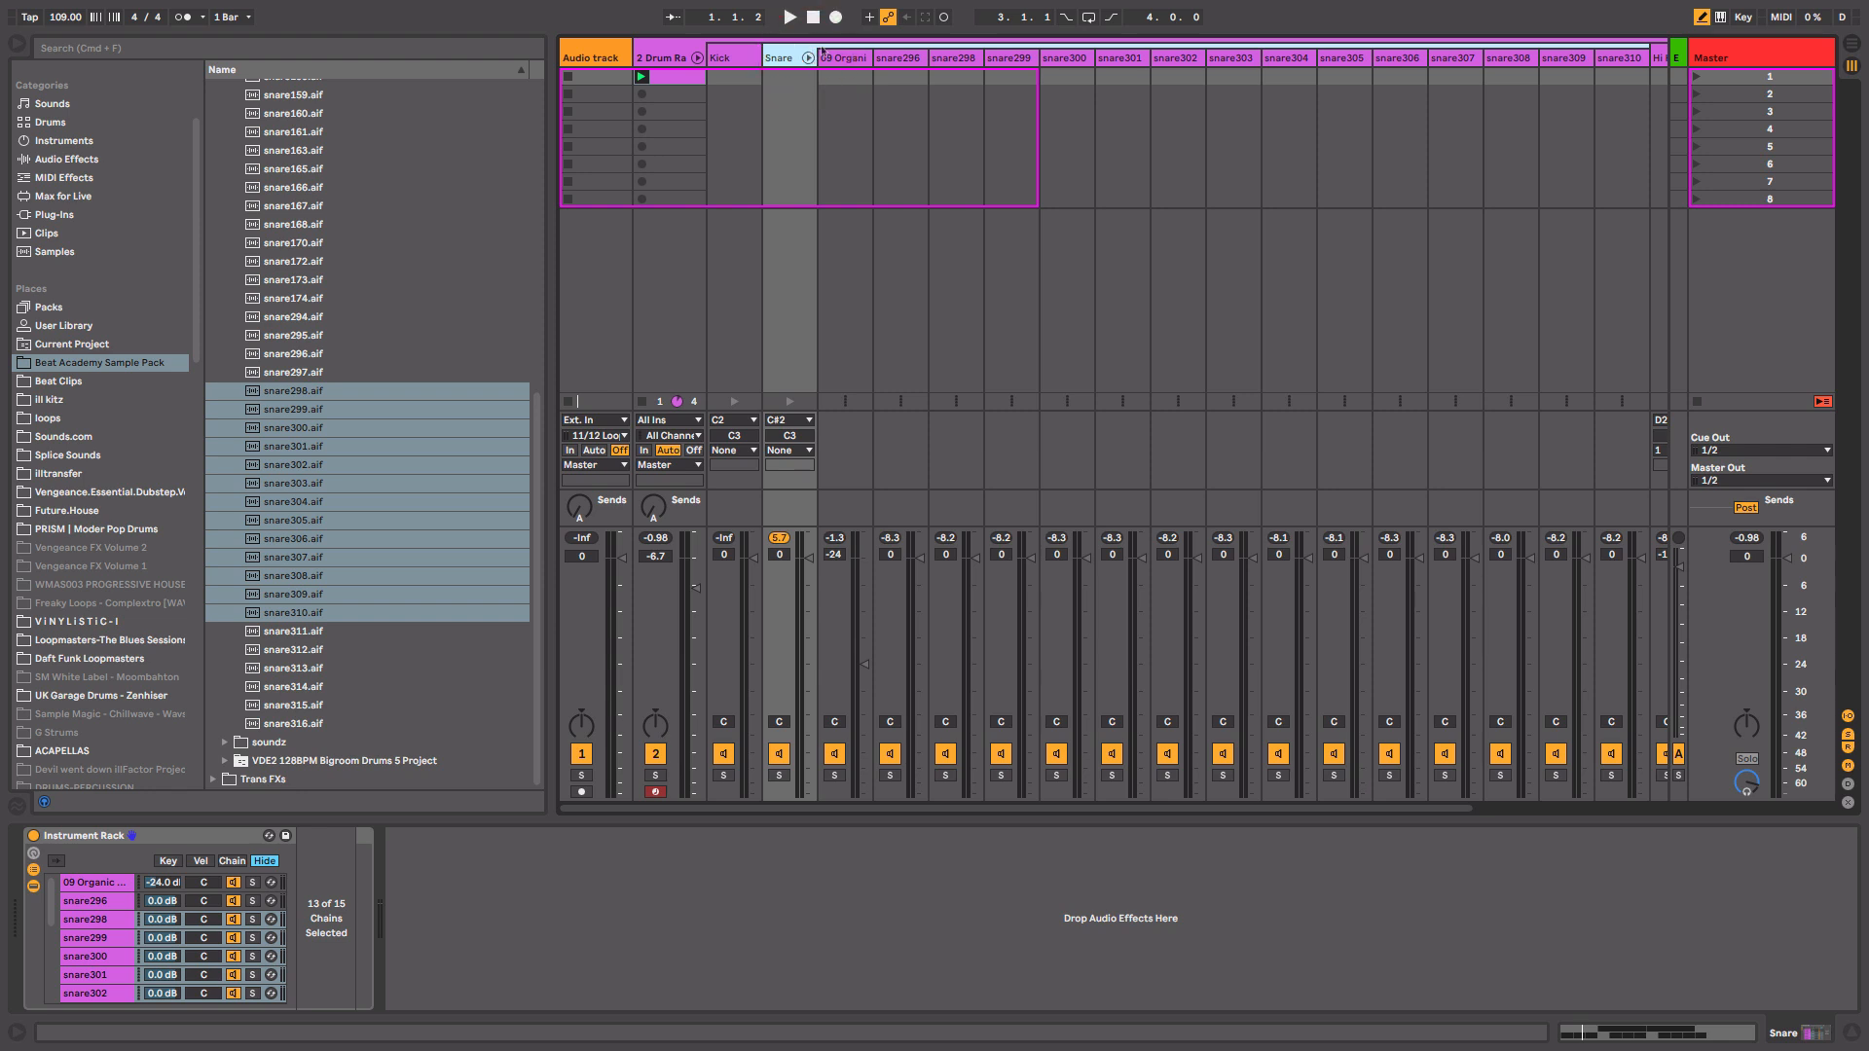
scroll(1162, 173, "right", 2)
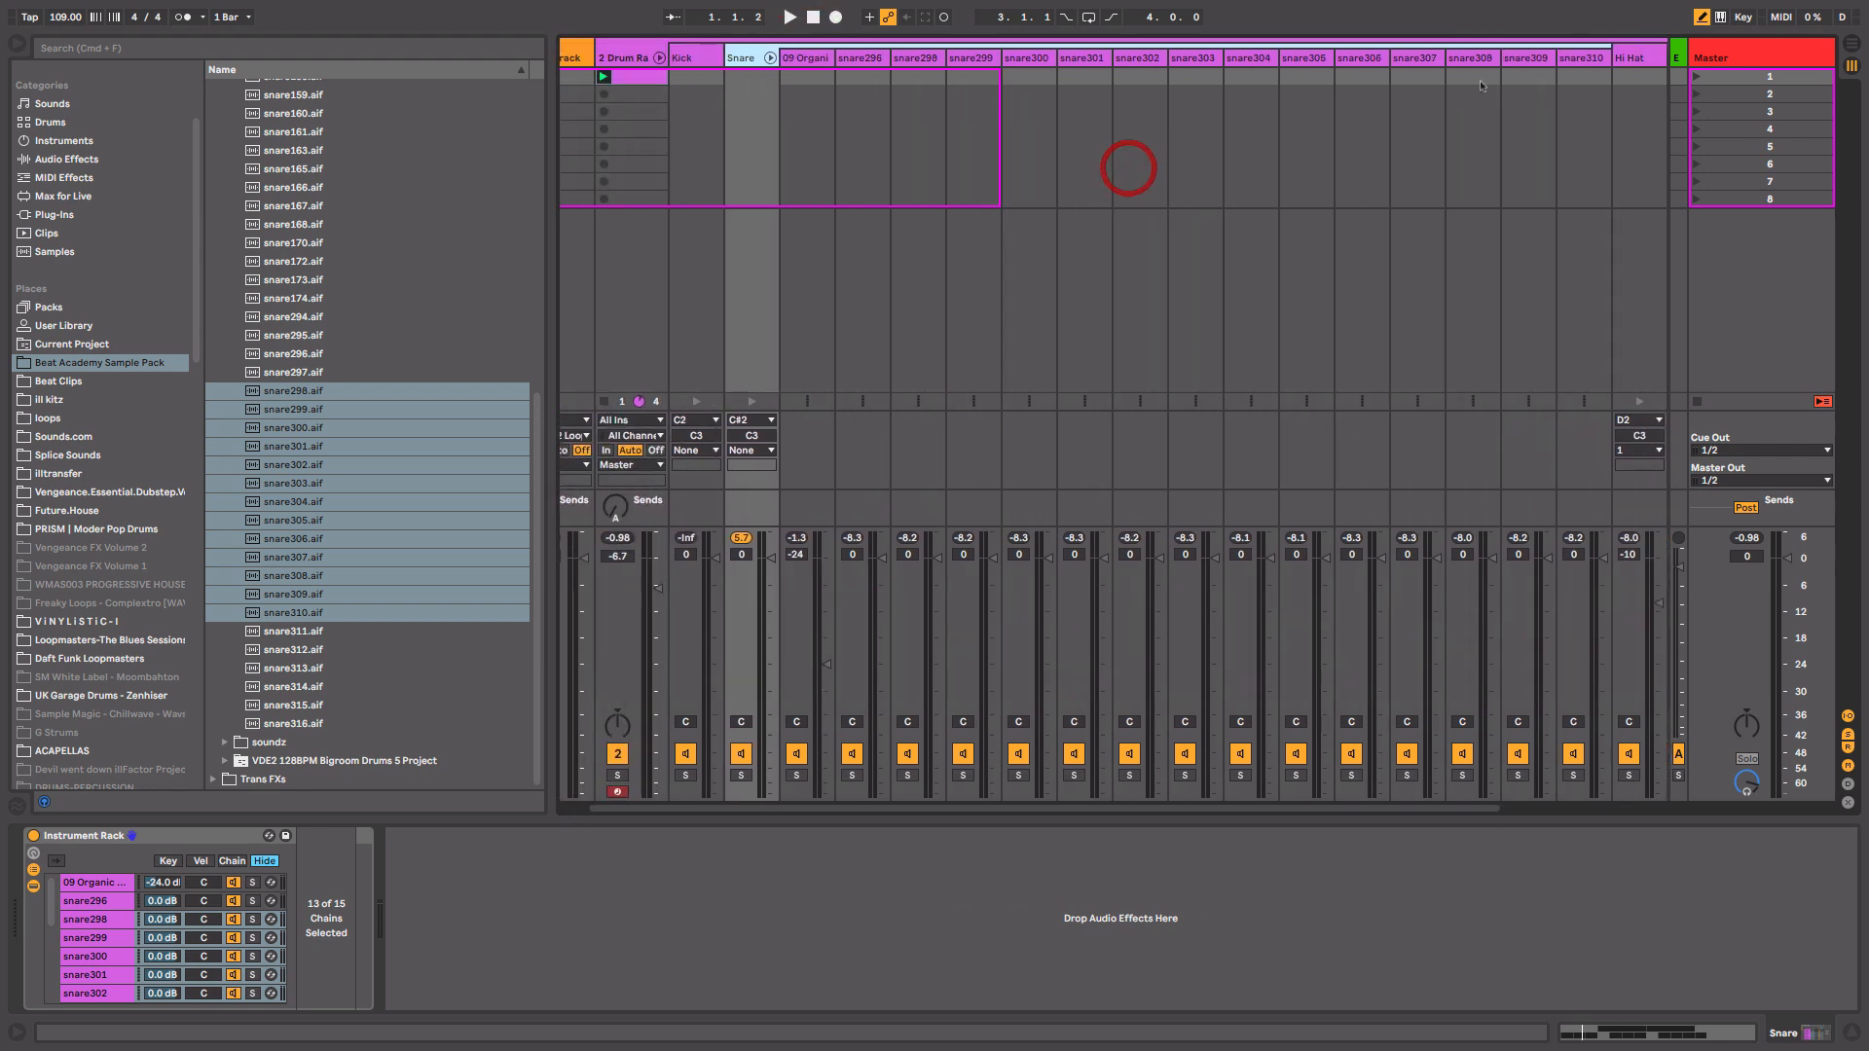
left_click(1594, 58)
left_click(818, 59)
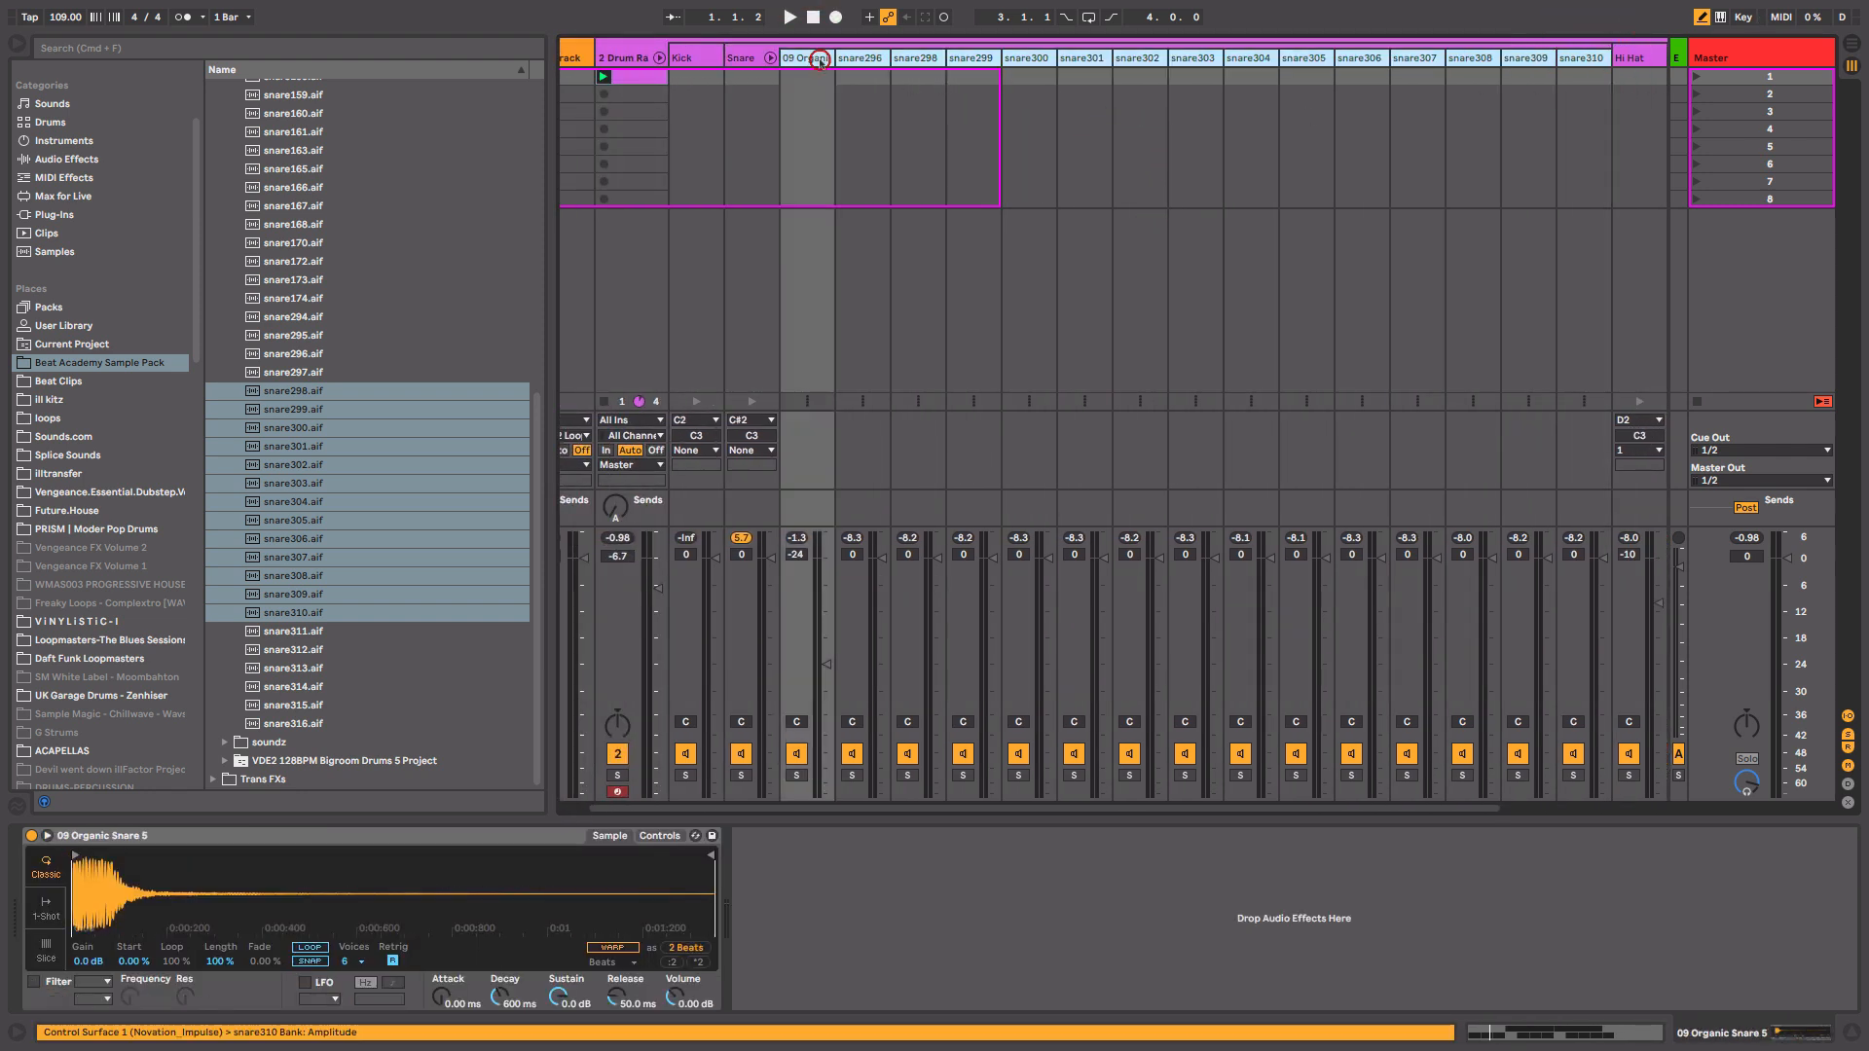
right_click(818, 60)
left_click(919, 202)
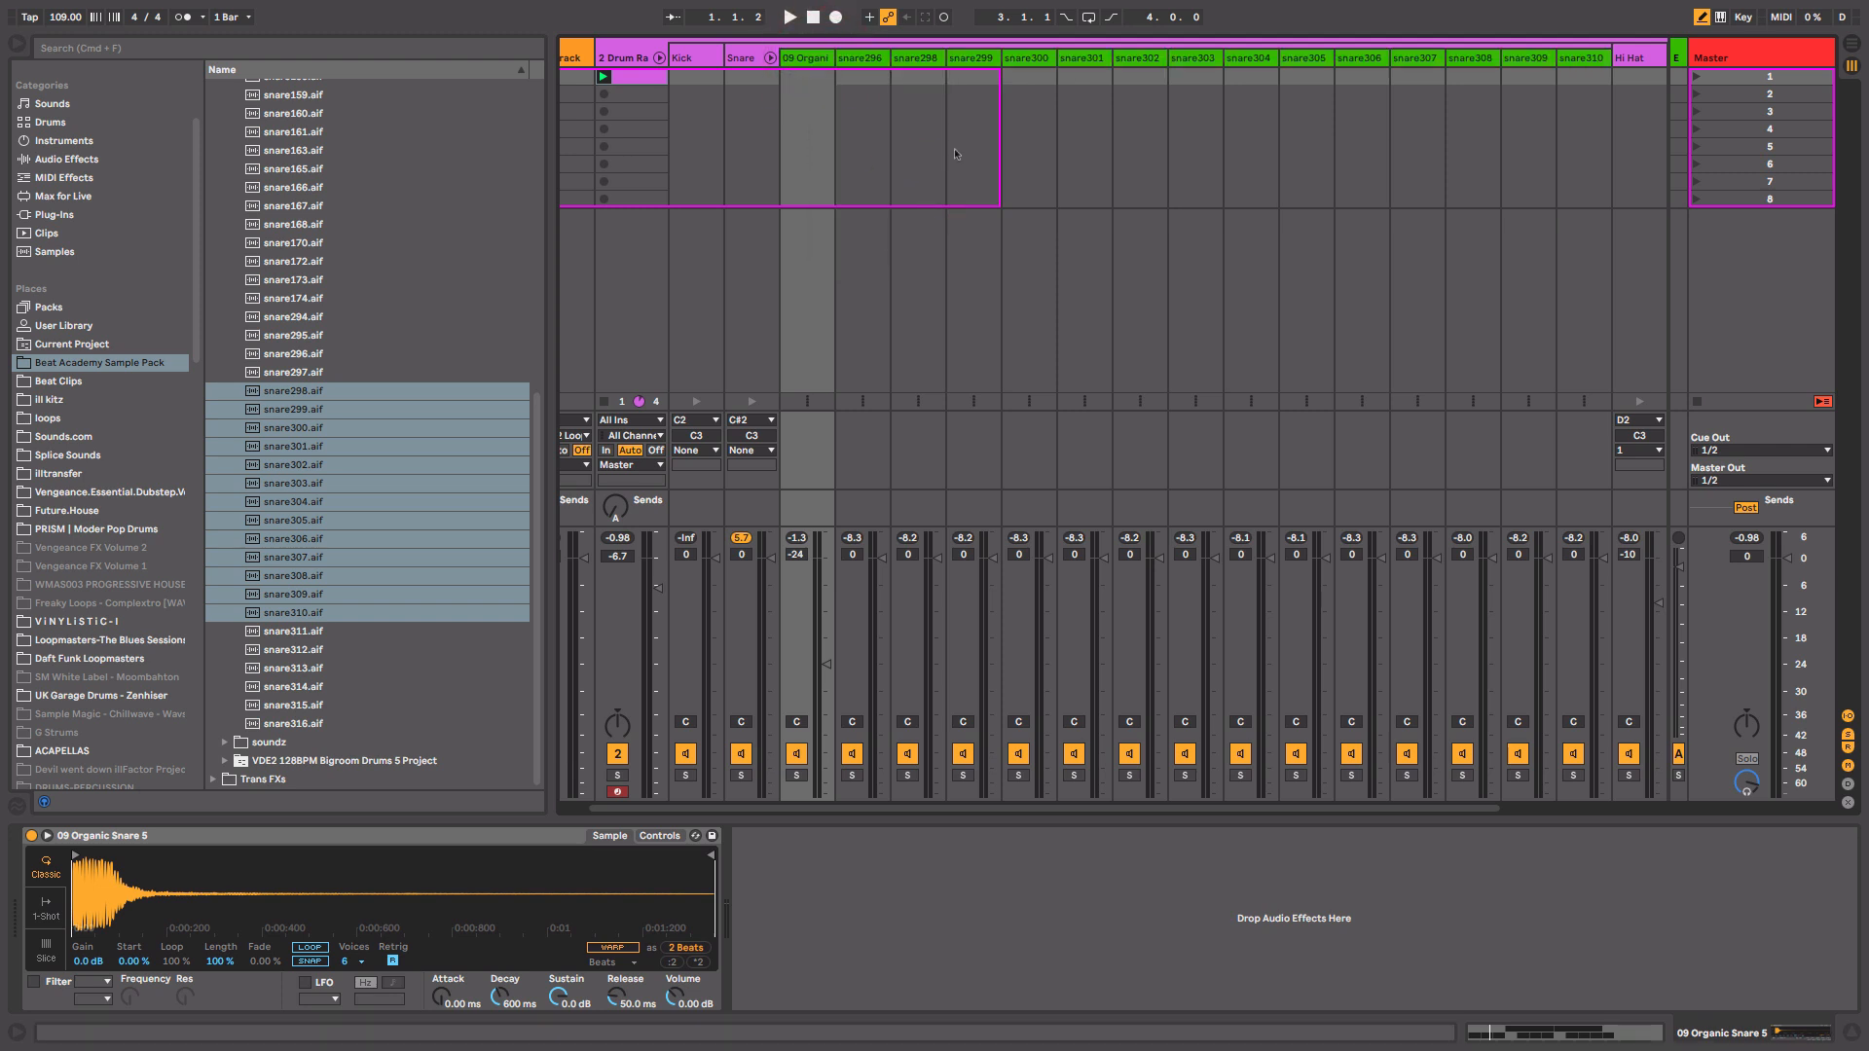
Fold and unfold the Snare's nested chains in the mixer, leaving them folded.
left_click(768, 59)
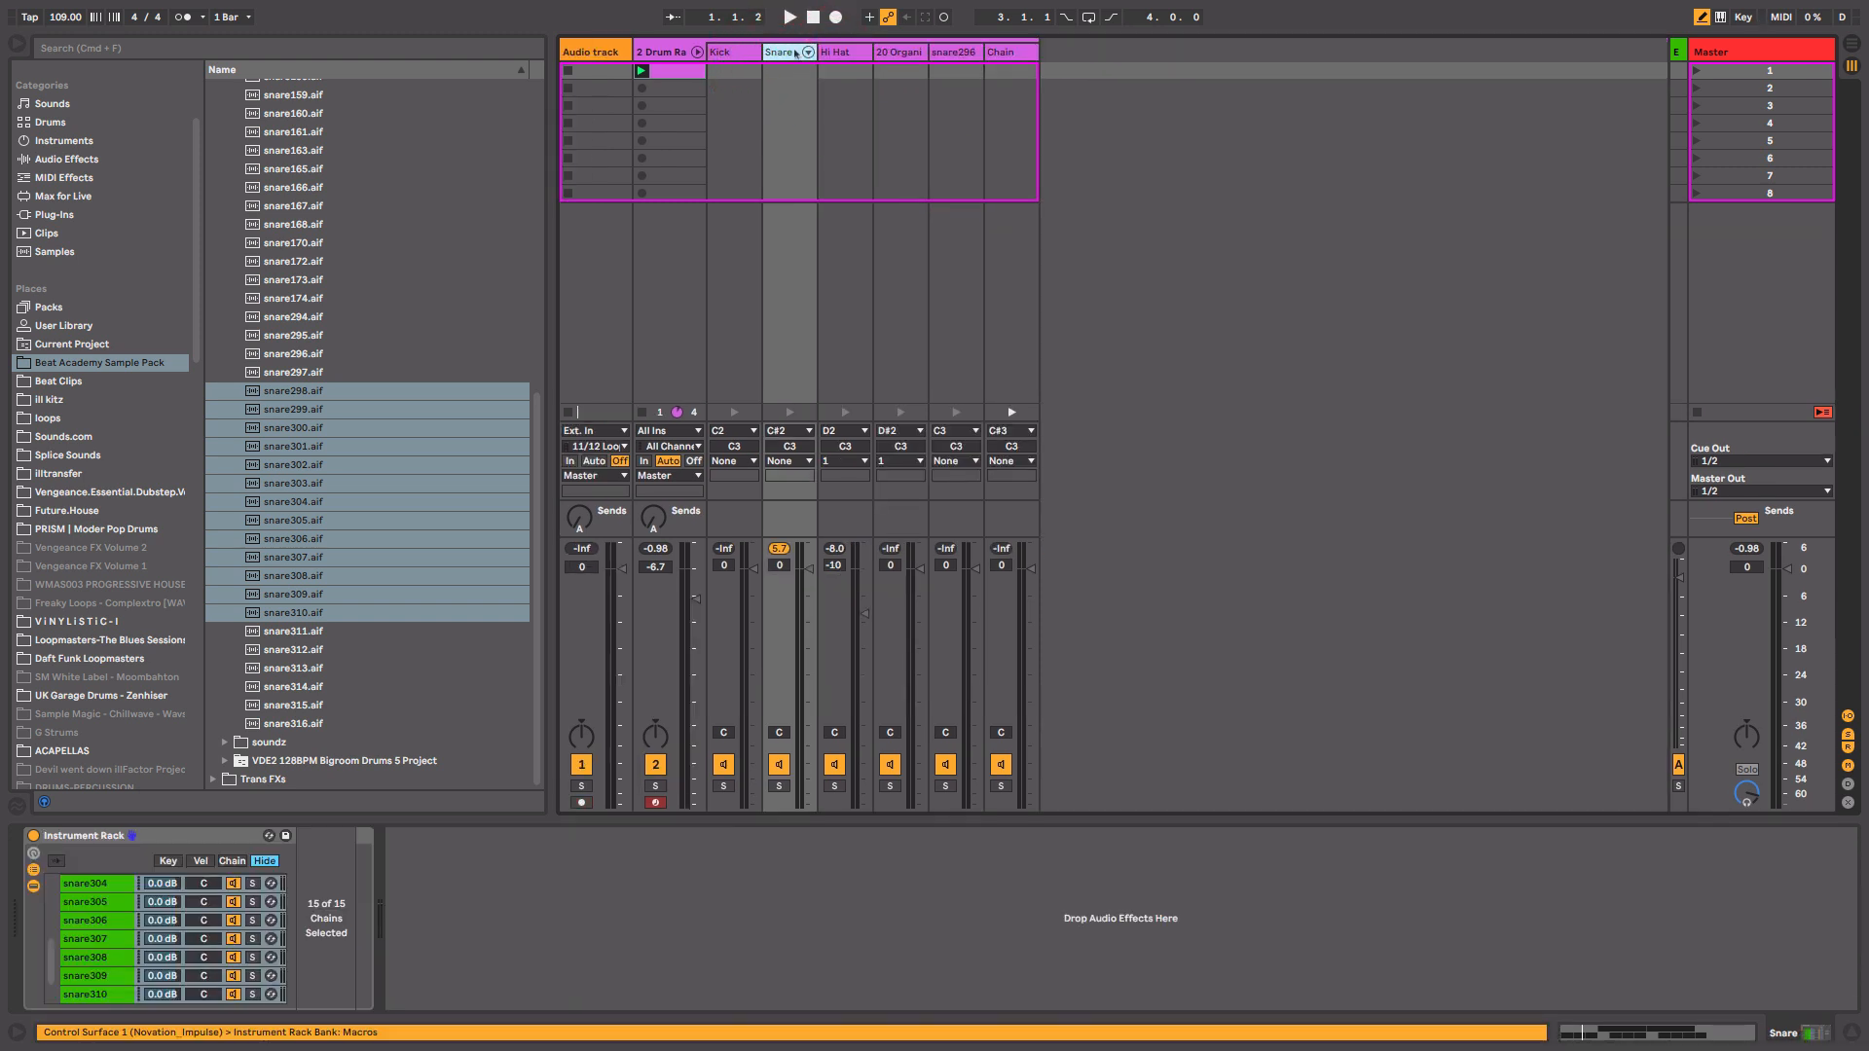
left_click(807, 52)
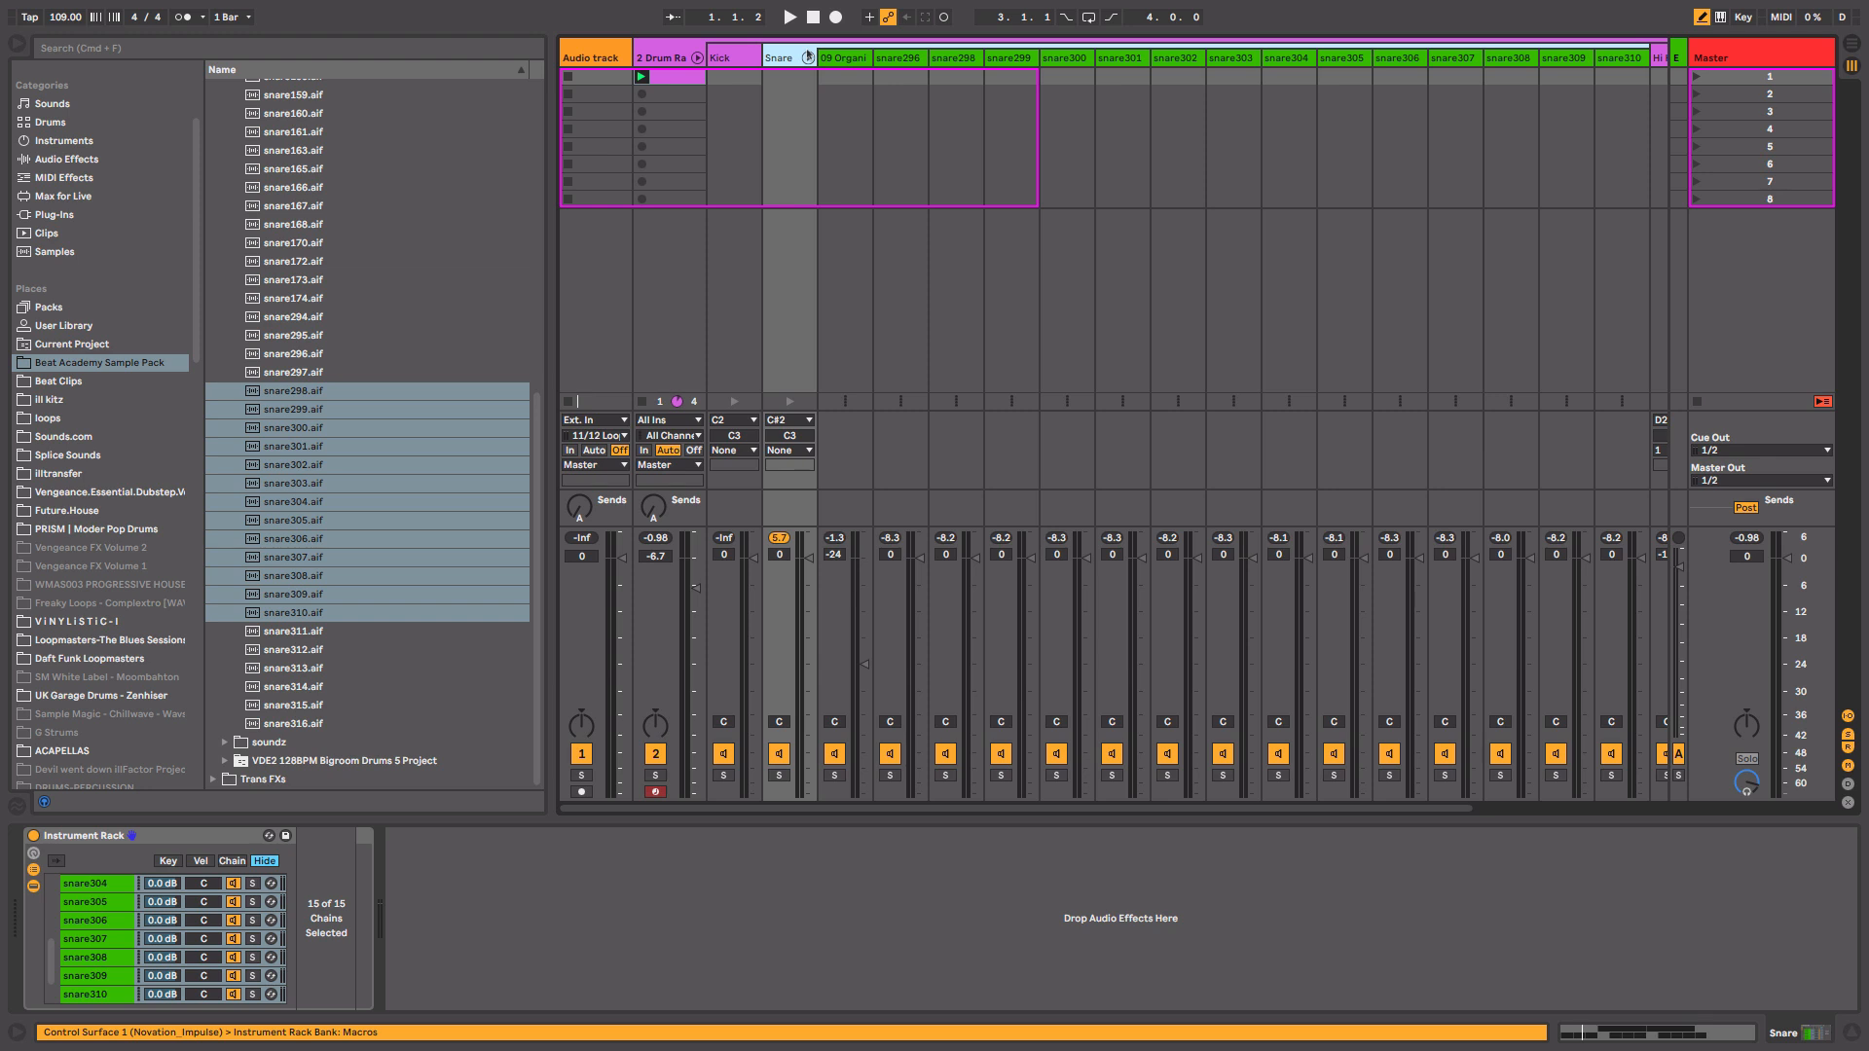
left_click(808, 57)
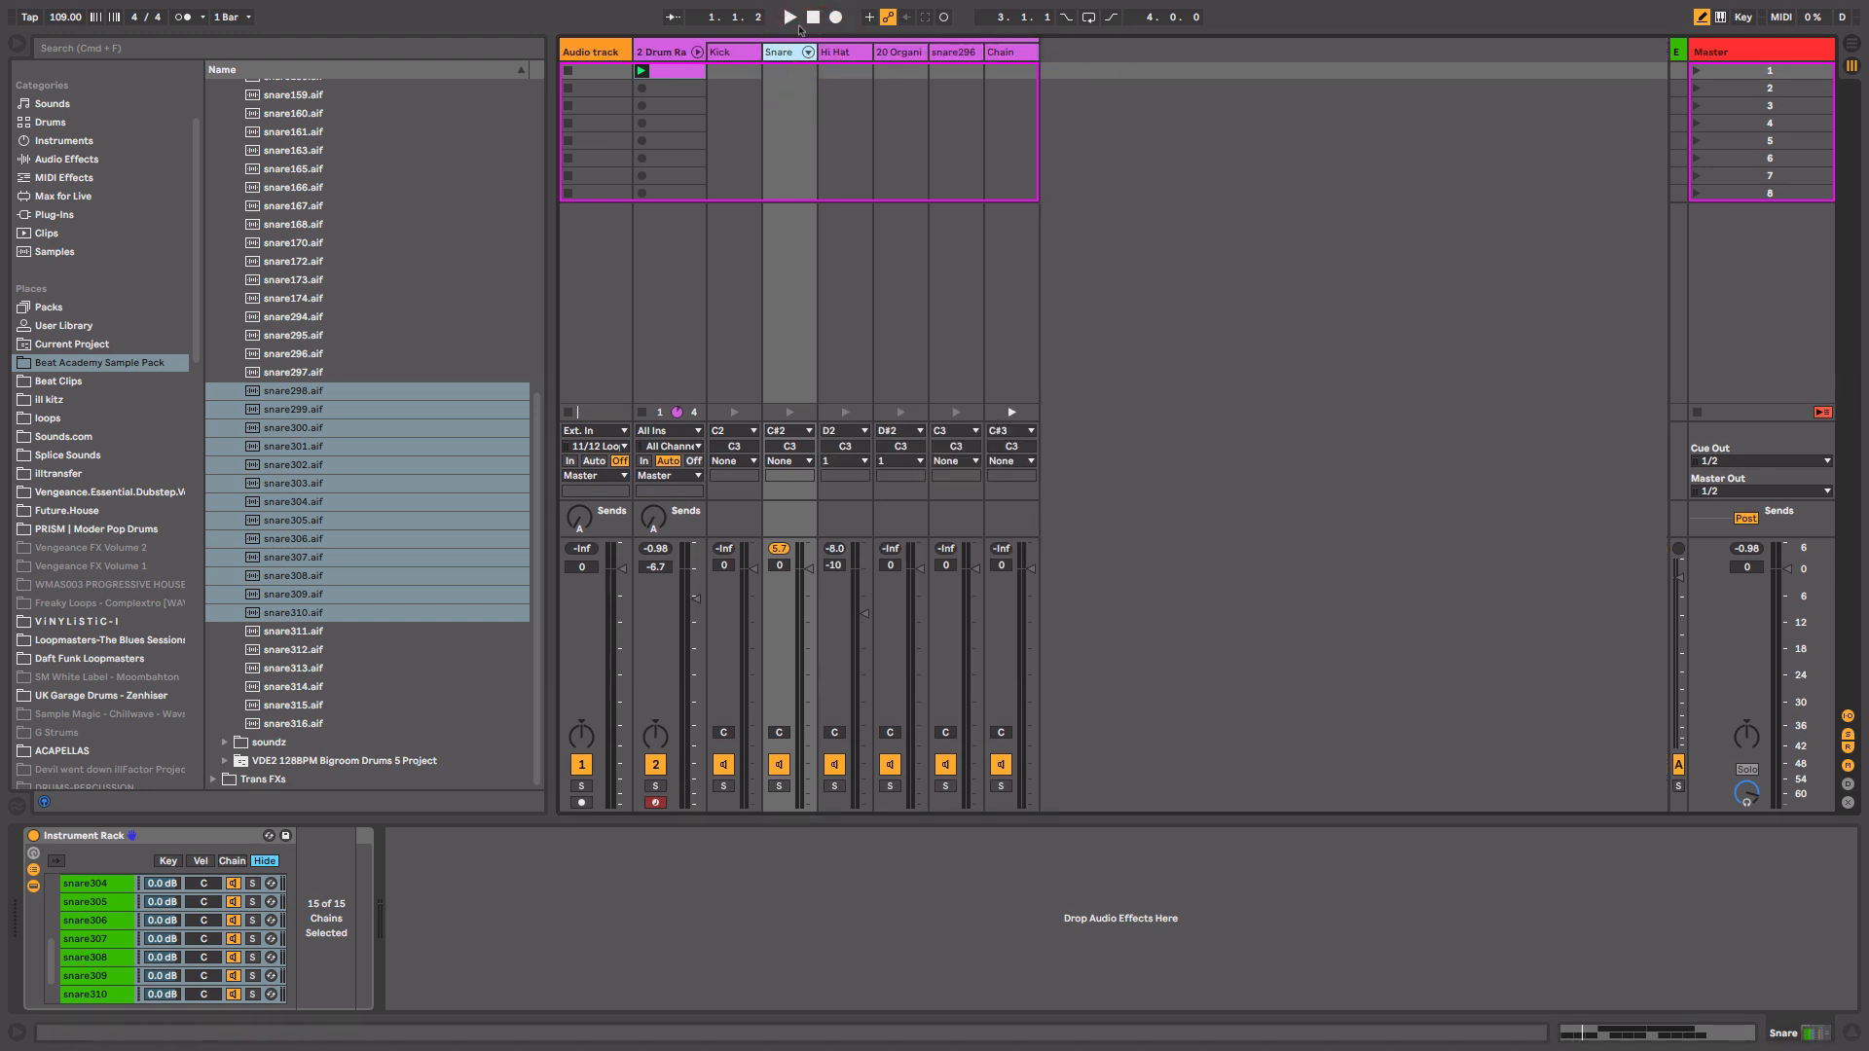
Open the Drum Rack's clip, add a Snare note at 1.1.4, and extend it slightly past 1.2.
double_click(686, 75)
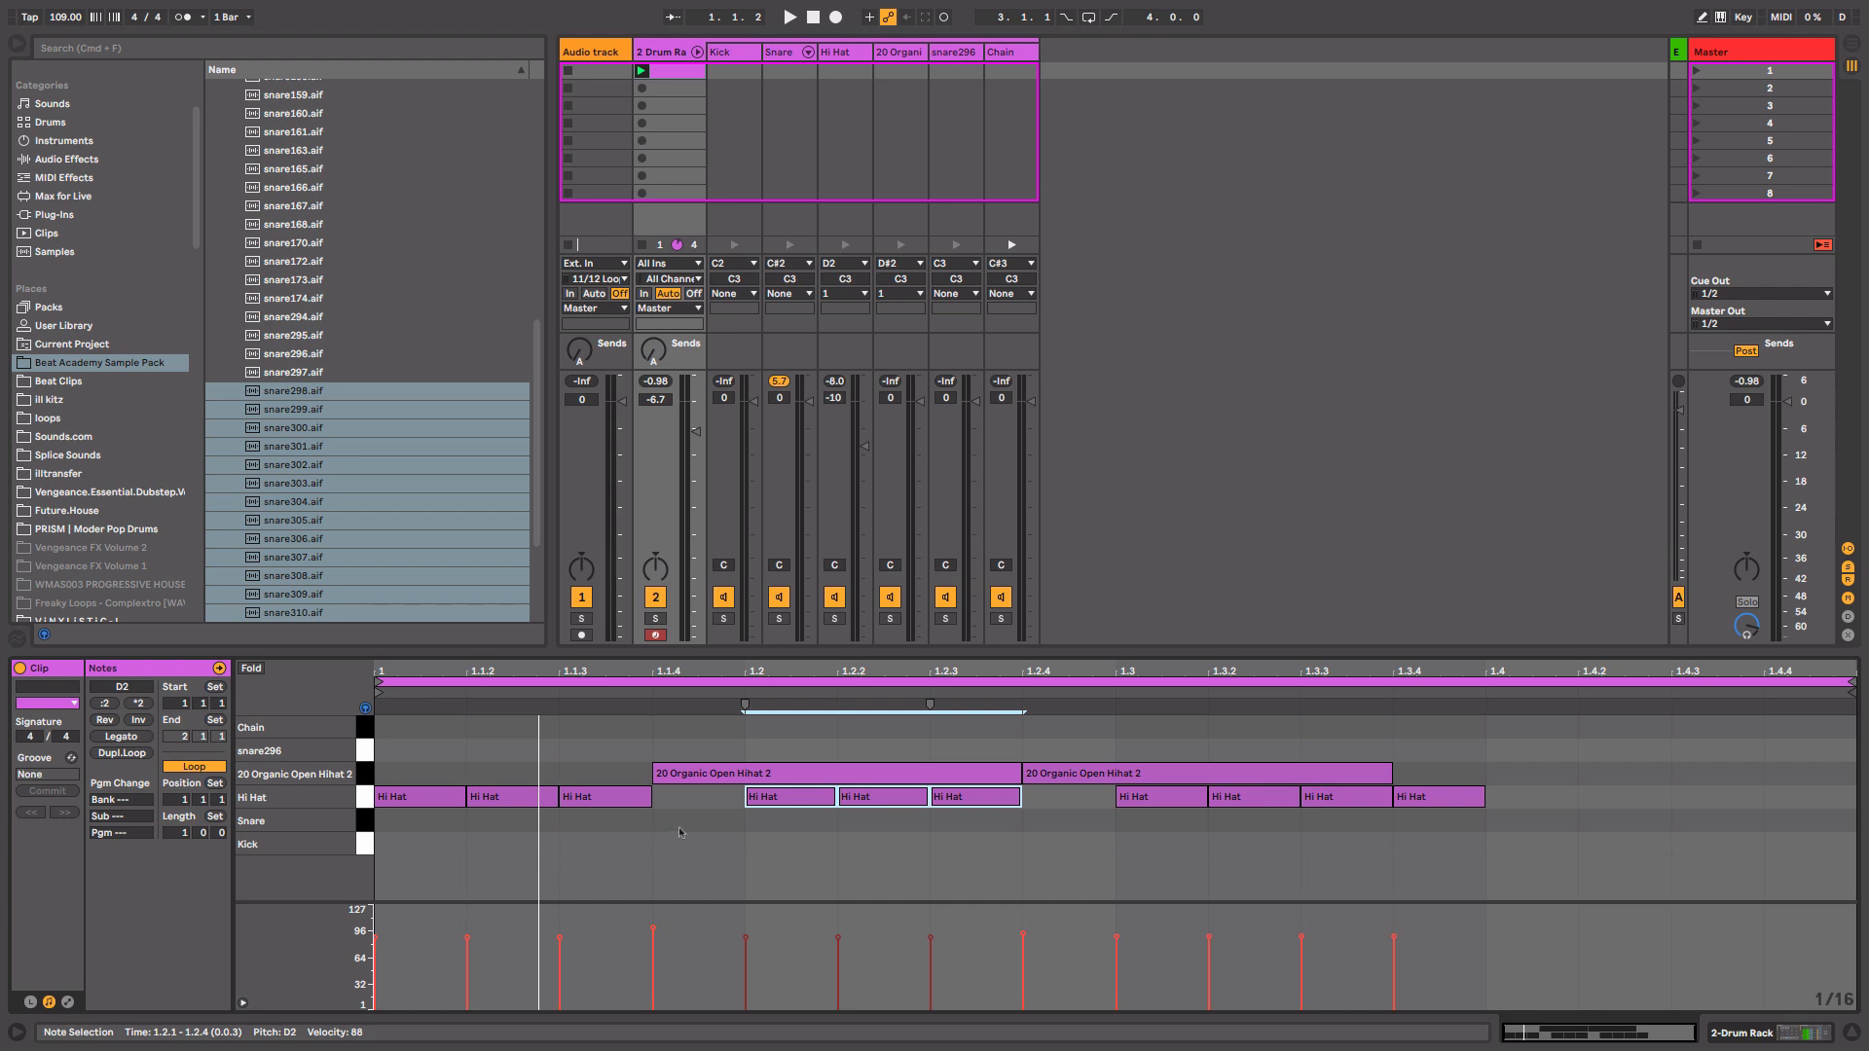
double_click(680, 833)
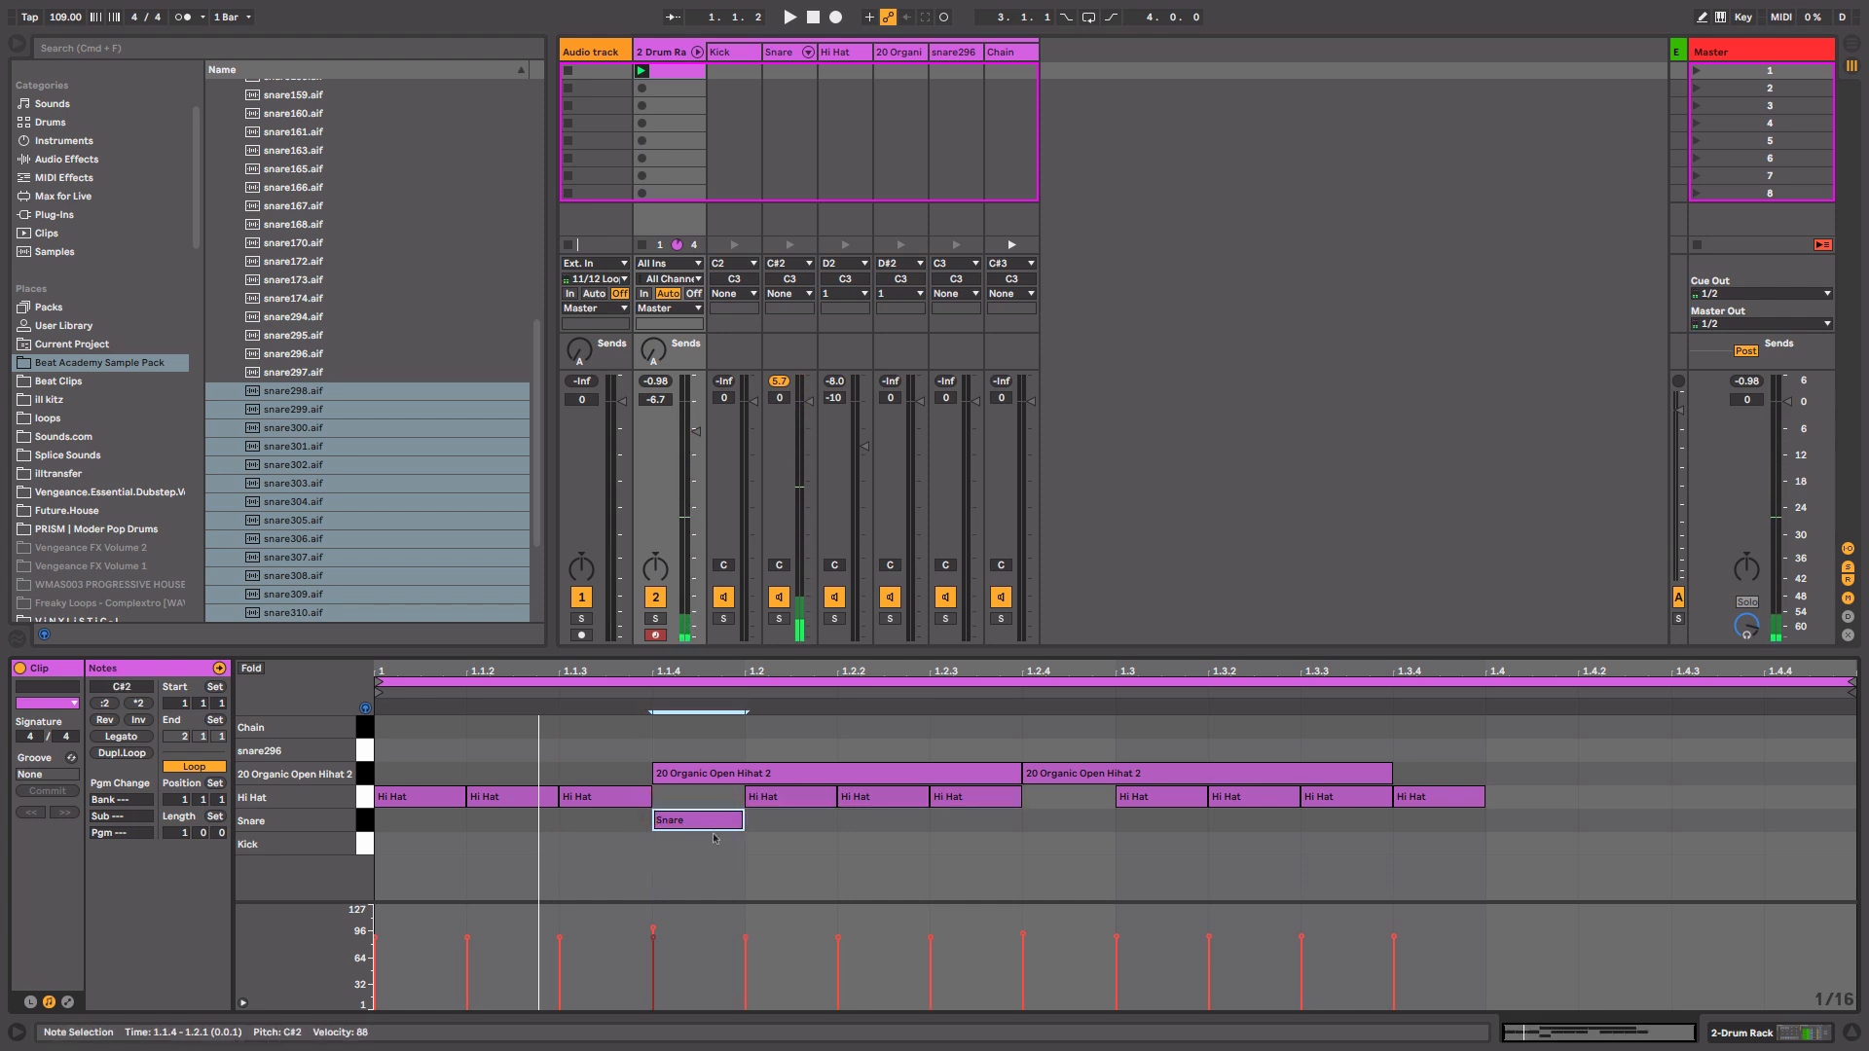
mouse_move(742, 821)
left_mouse_down()
mouse_move(775, 821)
mouse_move(752, 821)
left_mouse_up()
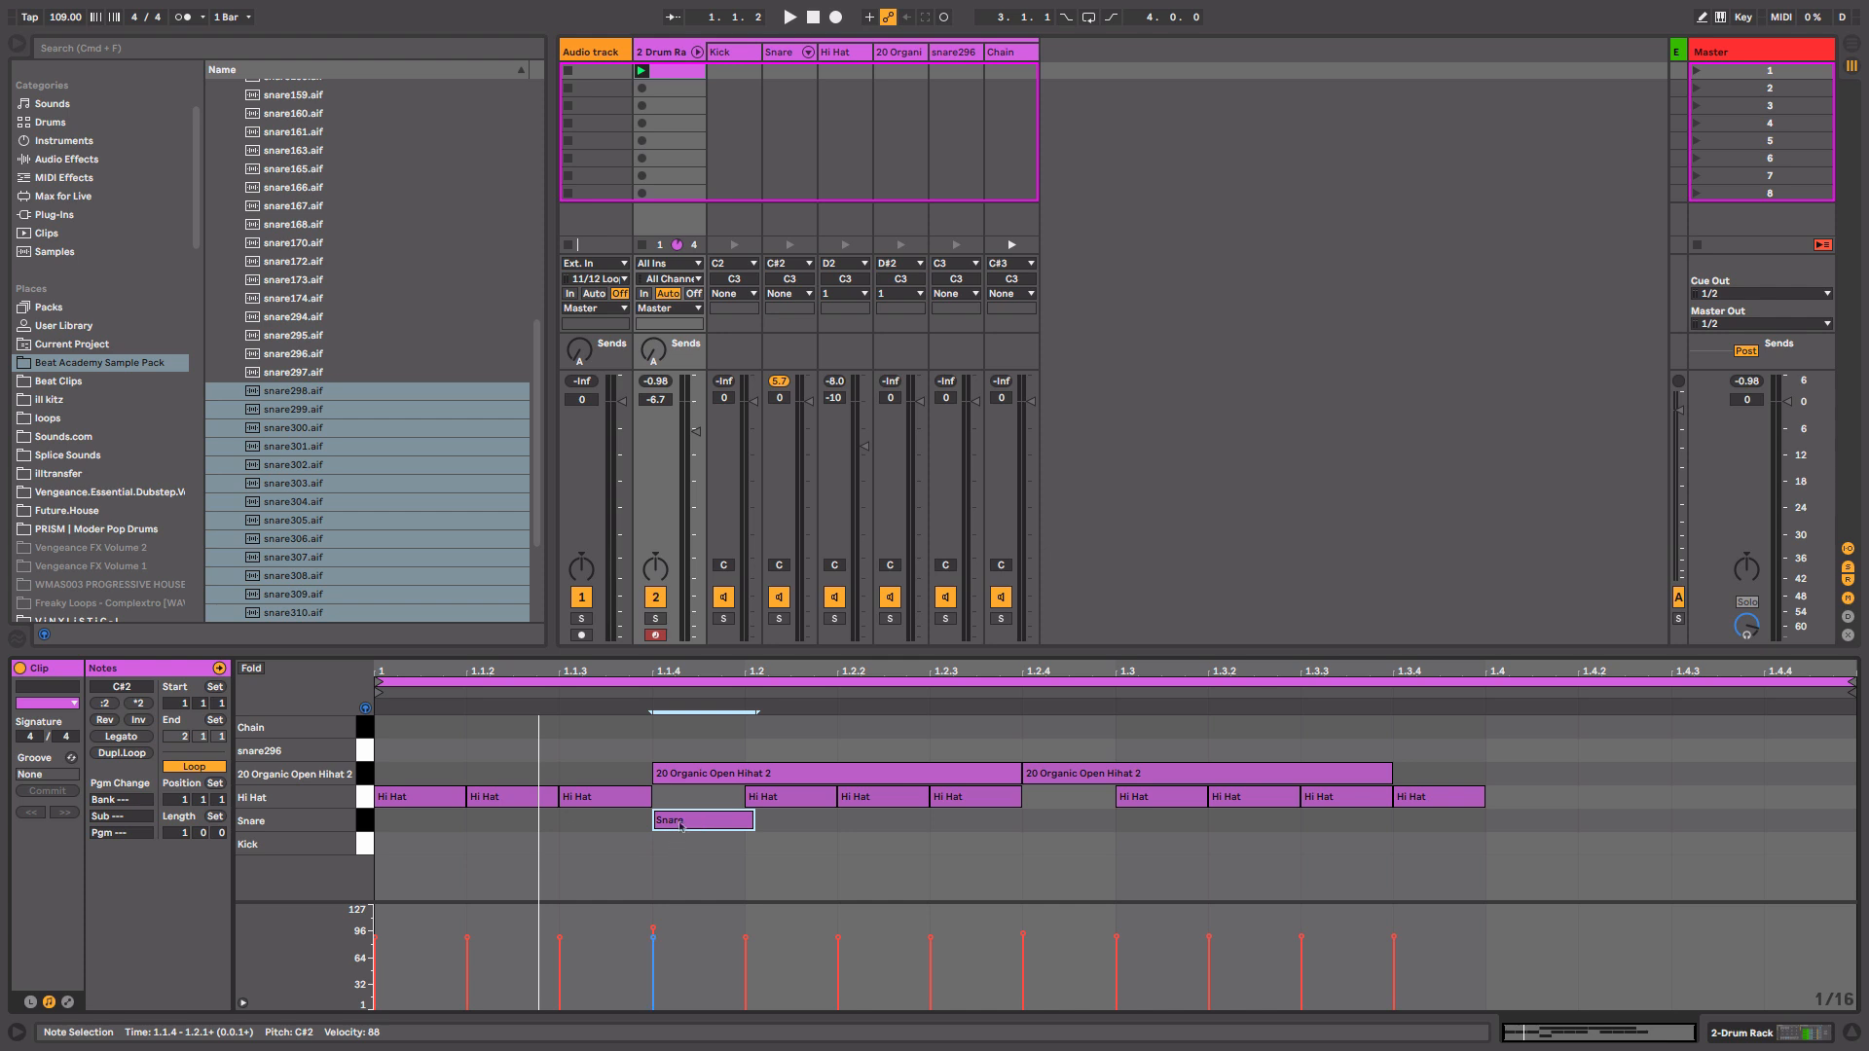
left_click(681, 822)
left_click(811, 54)
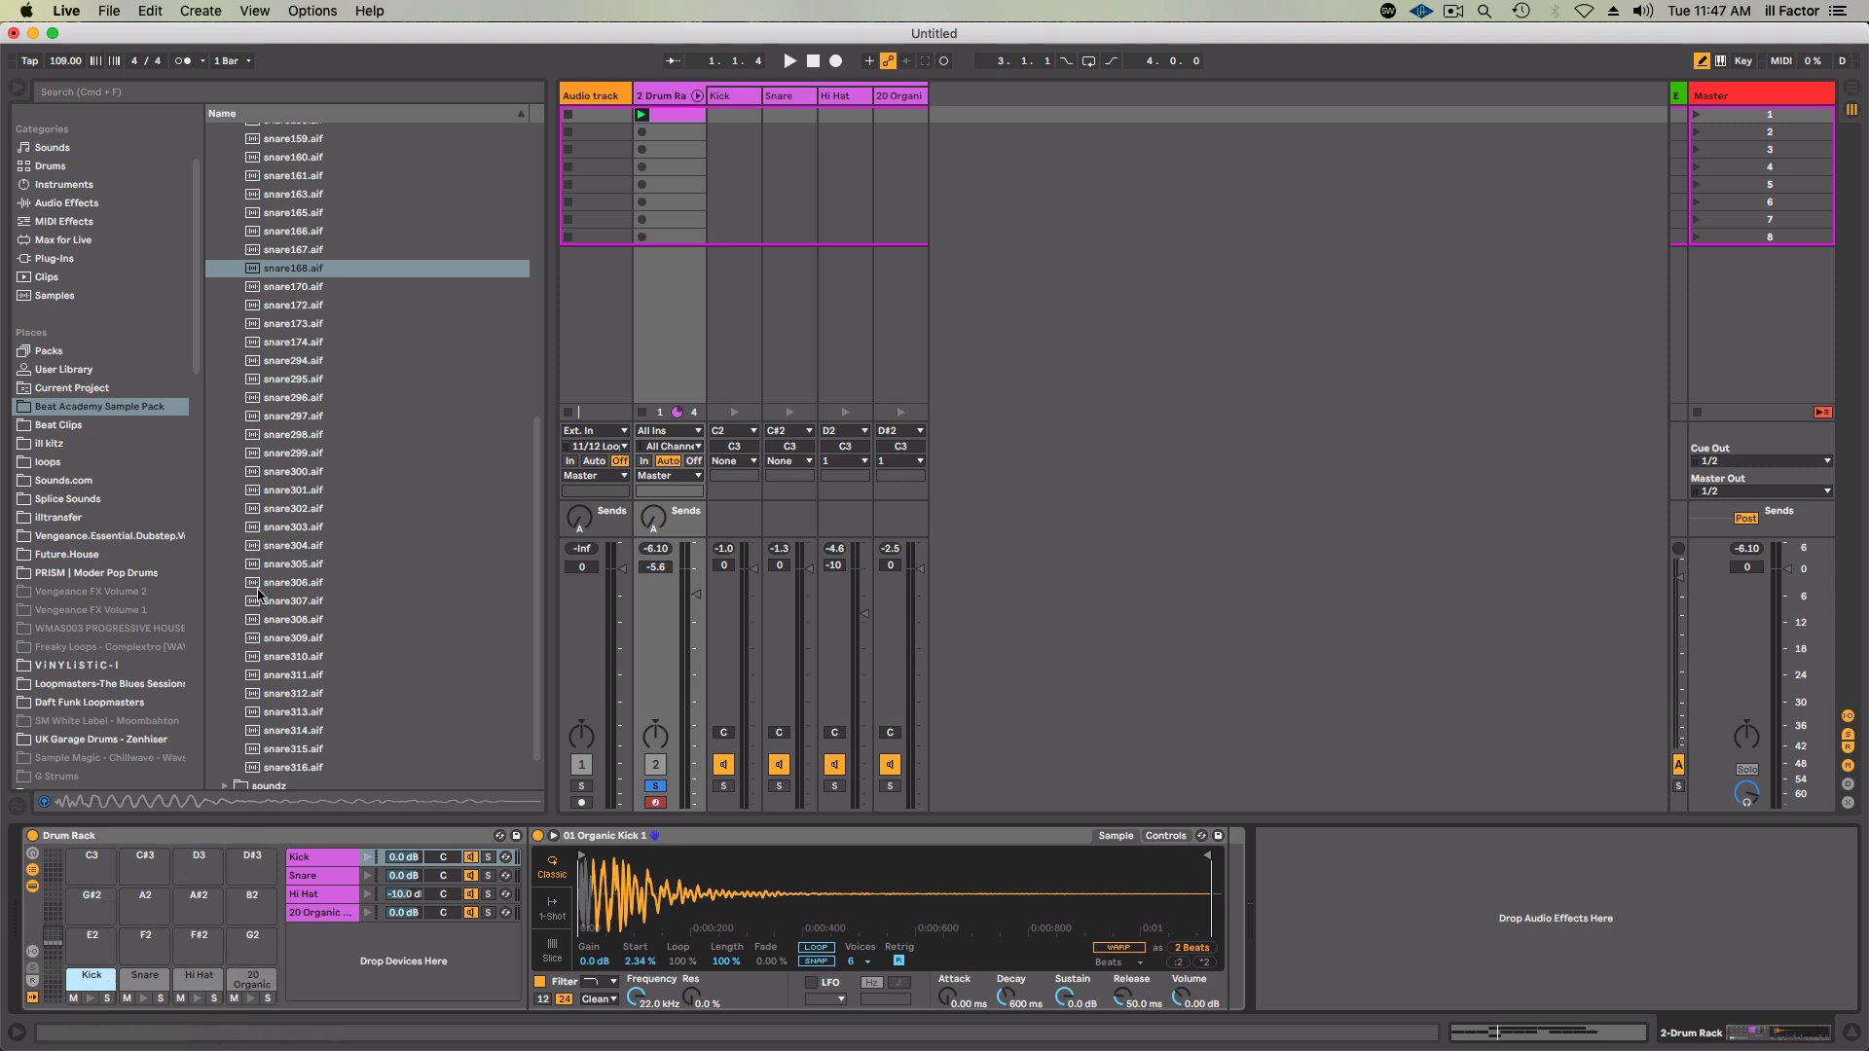
Load samples snare170.aif through snare316.aif onto consecutive Drum Rack pads starting at E2, and view the filled pads.
left_click(291, 291)
left_click(312, 767, "shift")
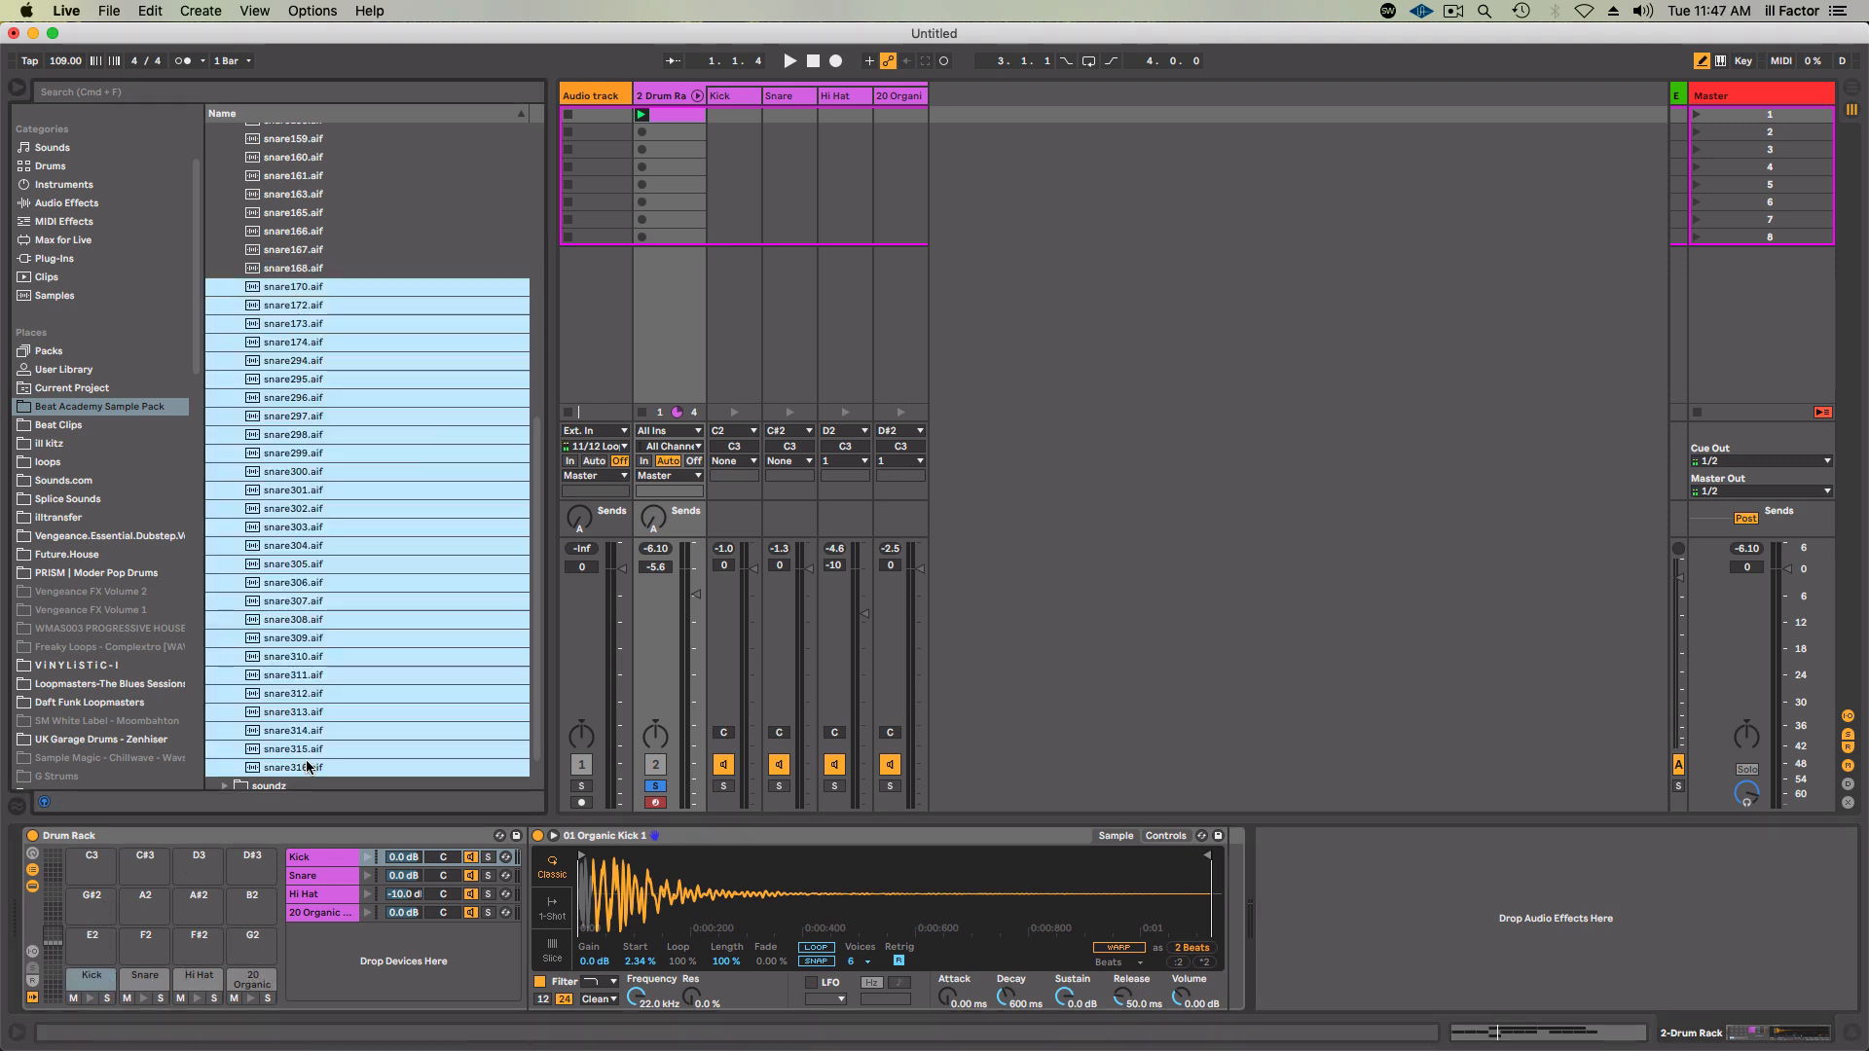
left_click_drag(305, 286, 96, 940)
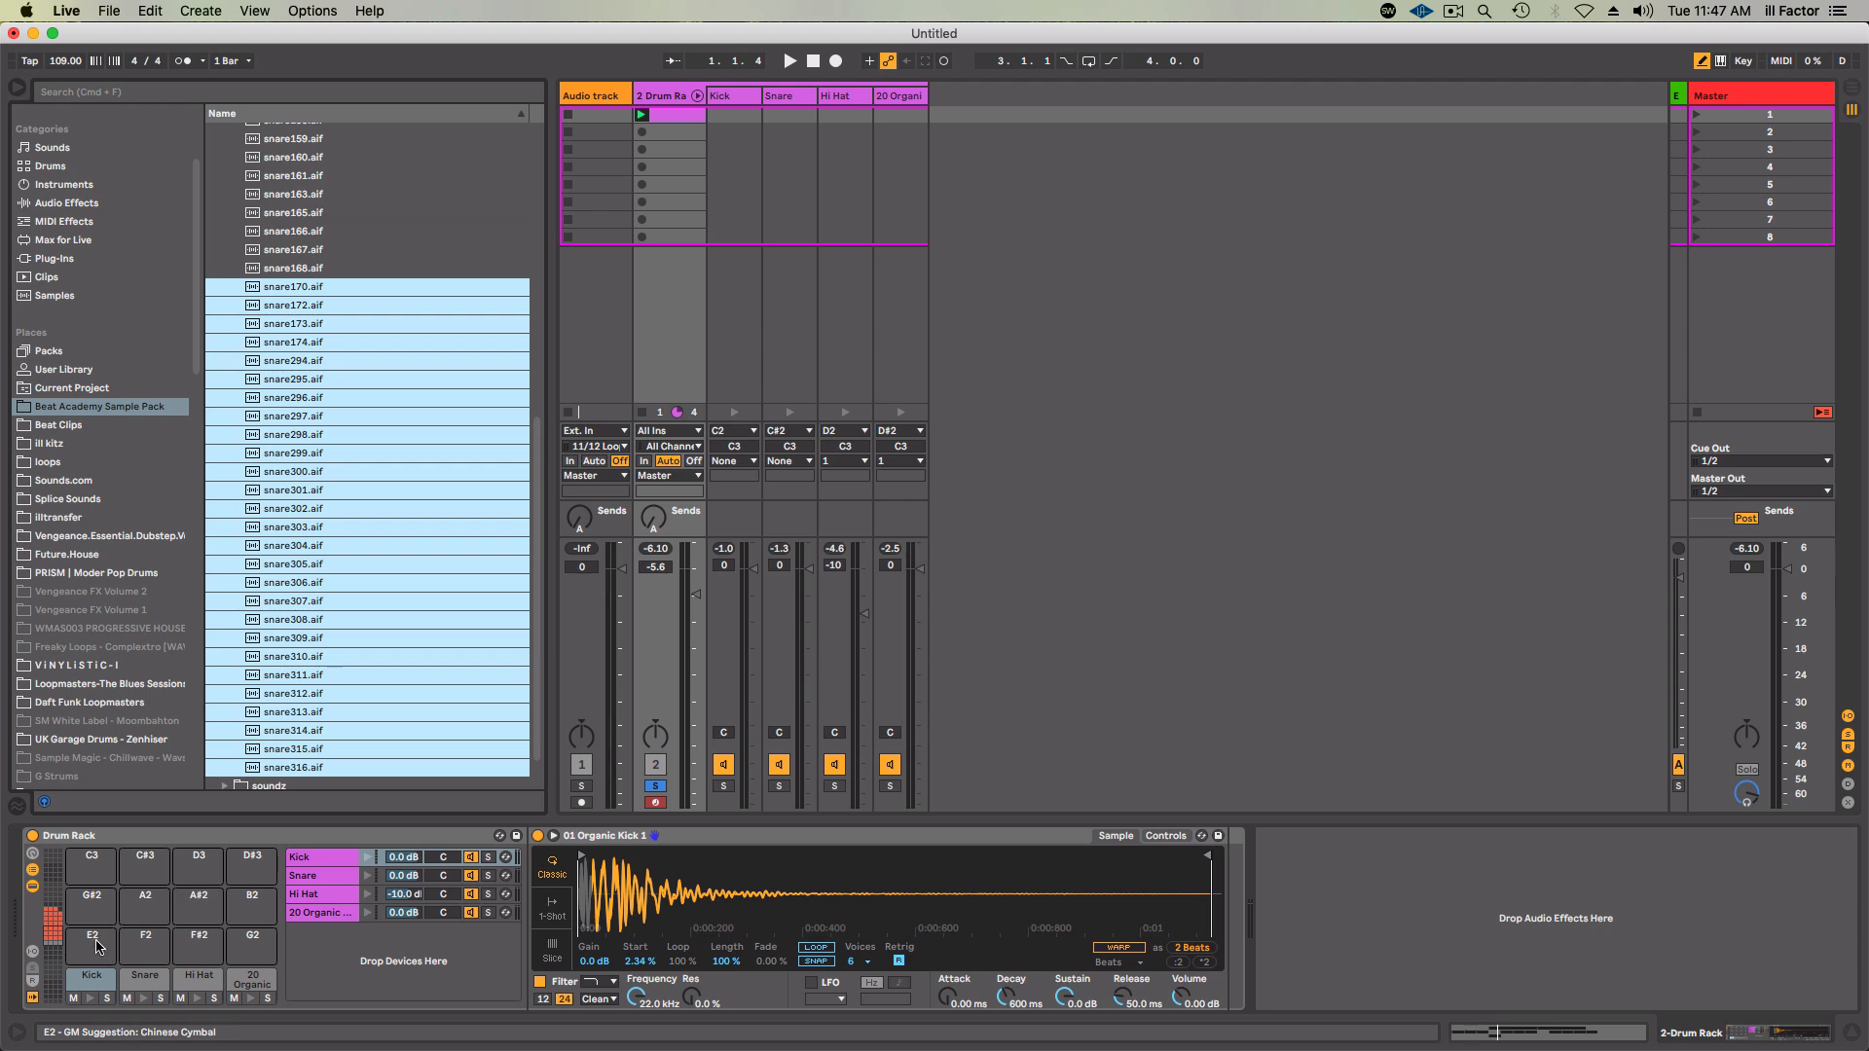
left_click_drag(46, 945, 46, 941)
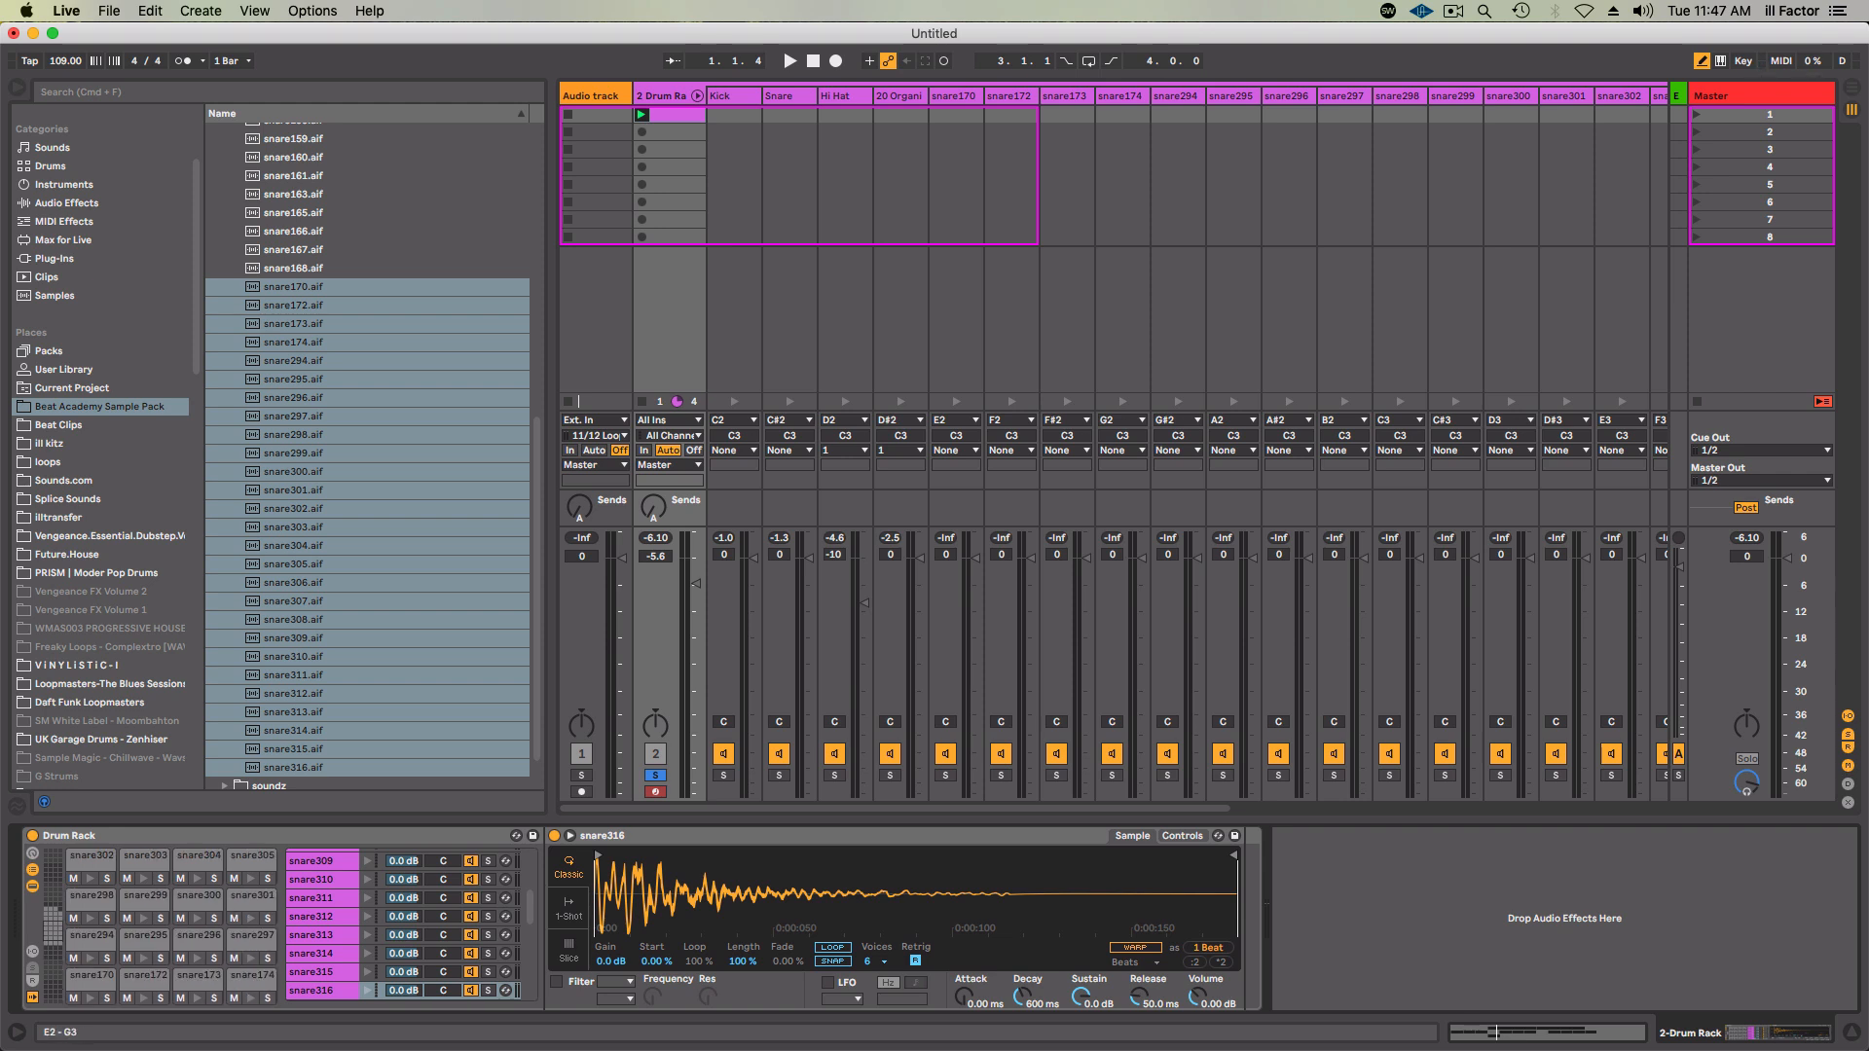
left_click(104, 979)
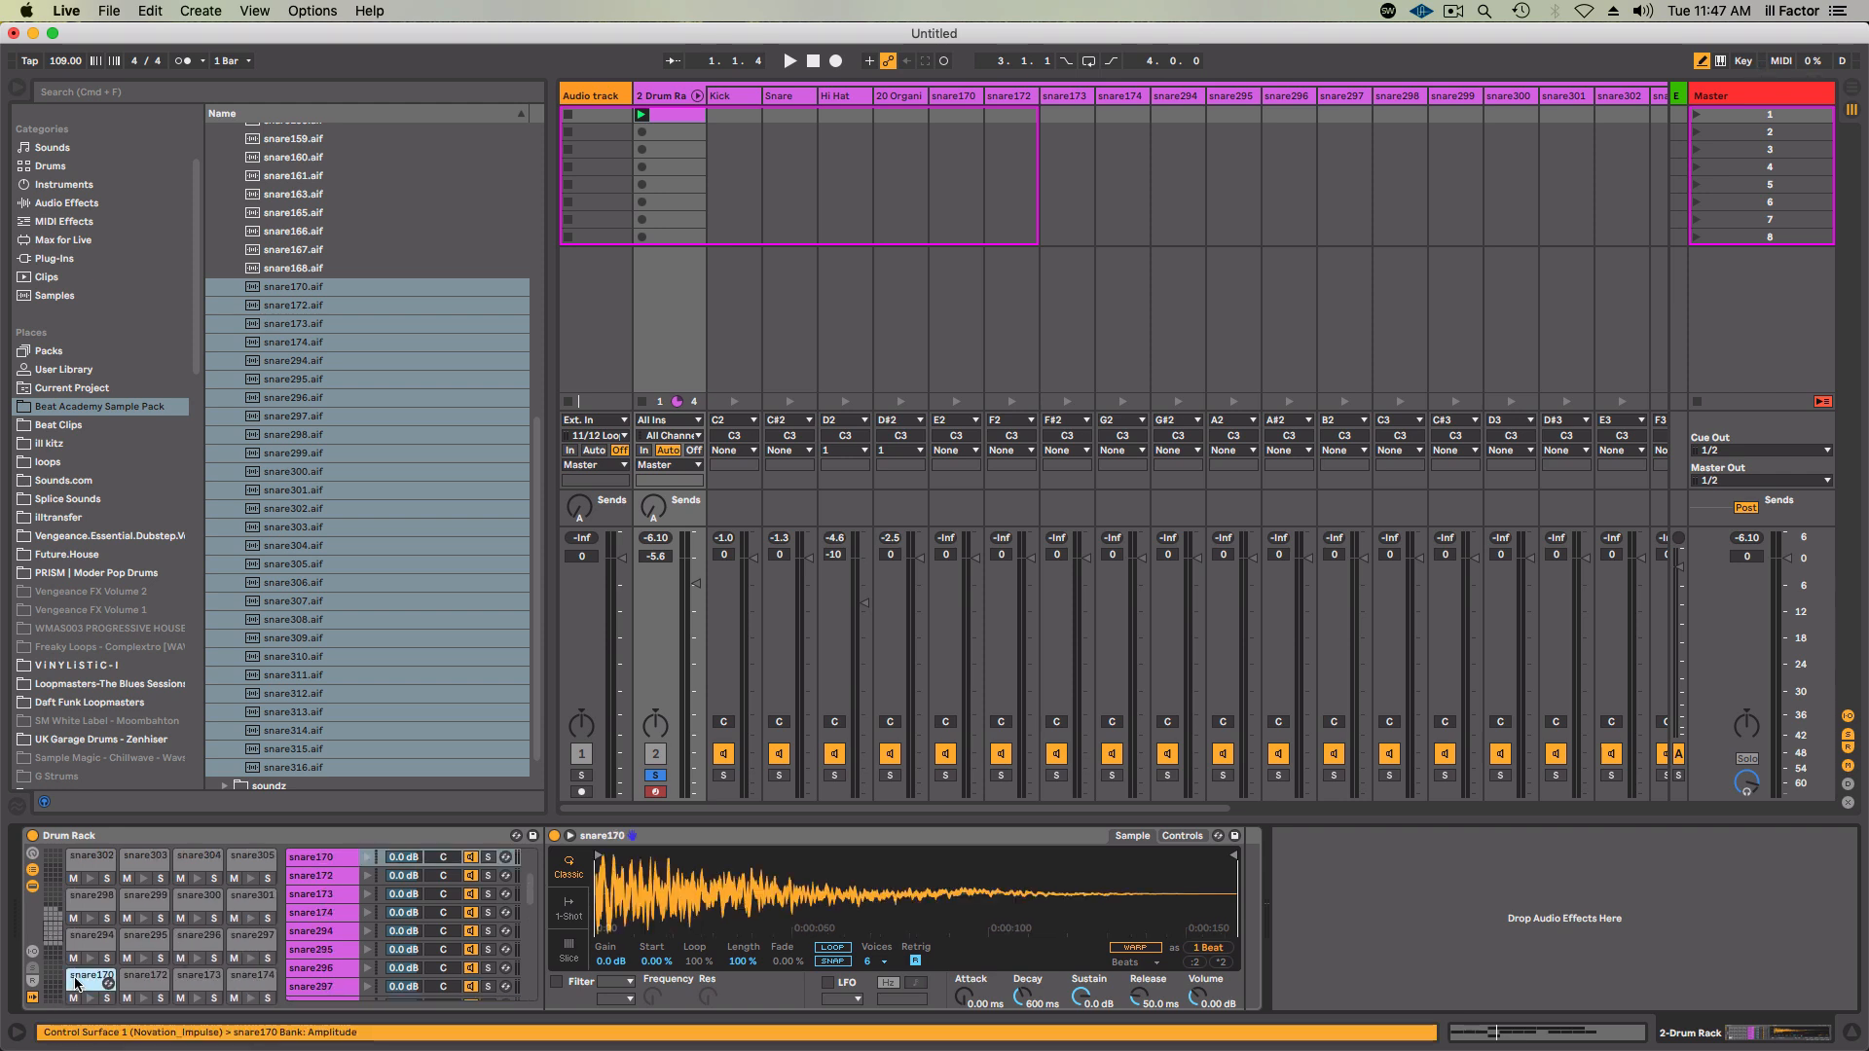
left_click_drag(50, 934, 50, 940)
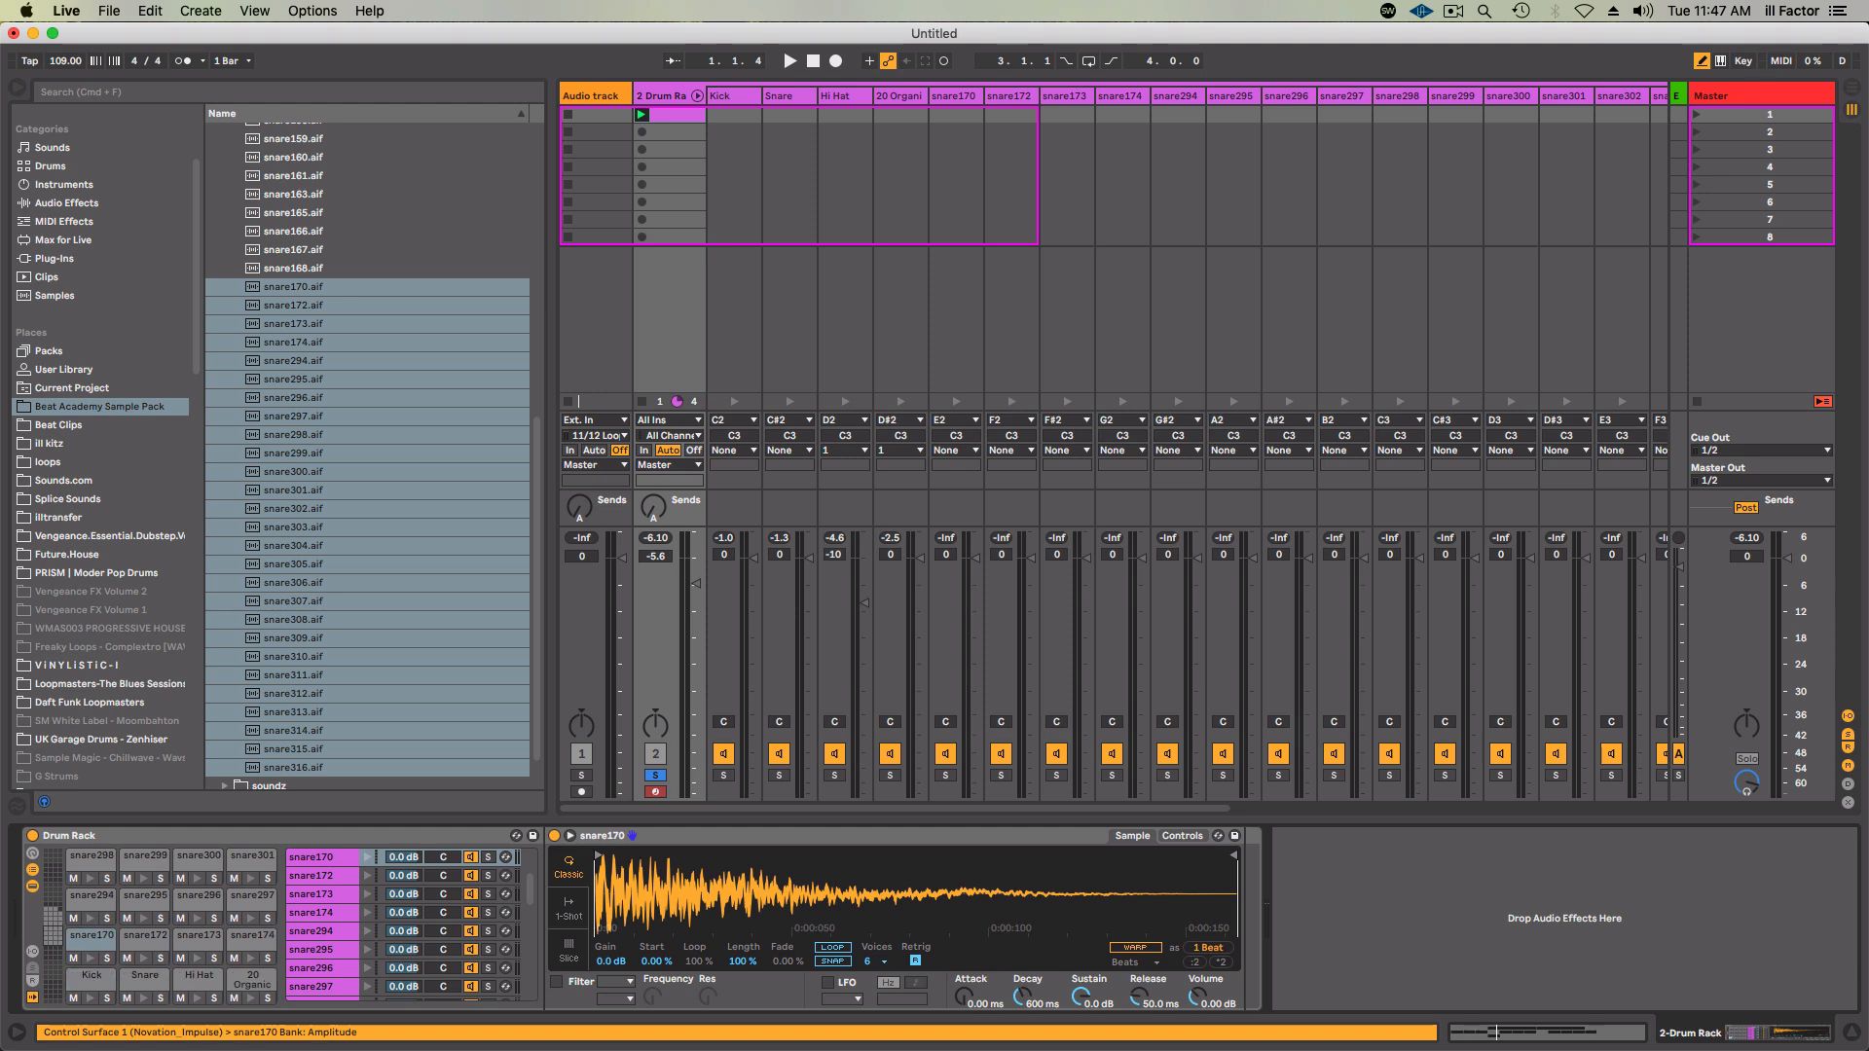
Adjust filter frequencies individually: Kick to 370 Hz, Snare, and Hi Hat to 593 Hz, and enable snare294's filter at 300 Hz.
left_click(91, 988)
left_click(556, 982)
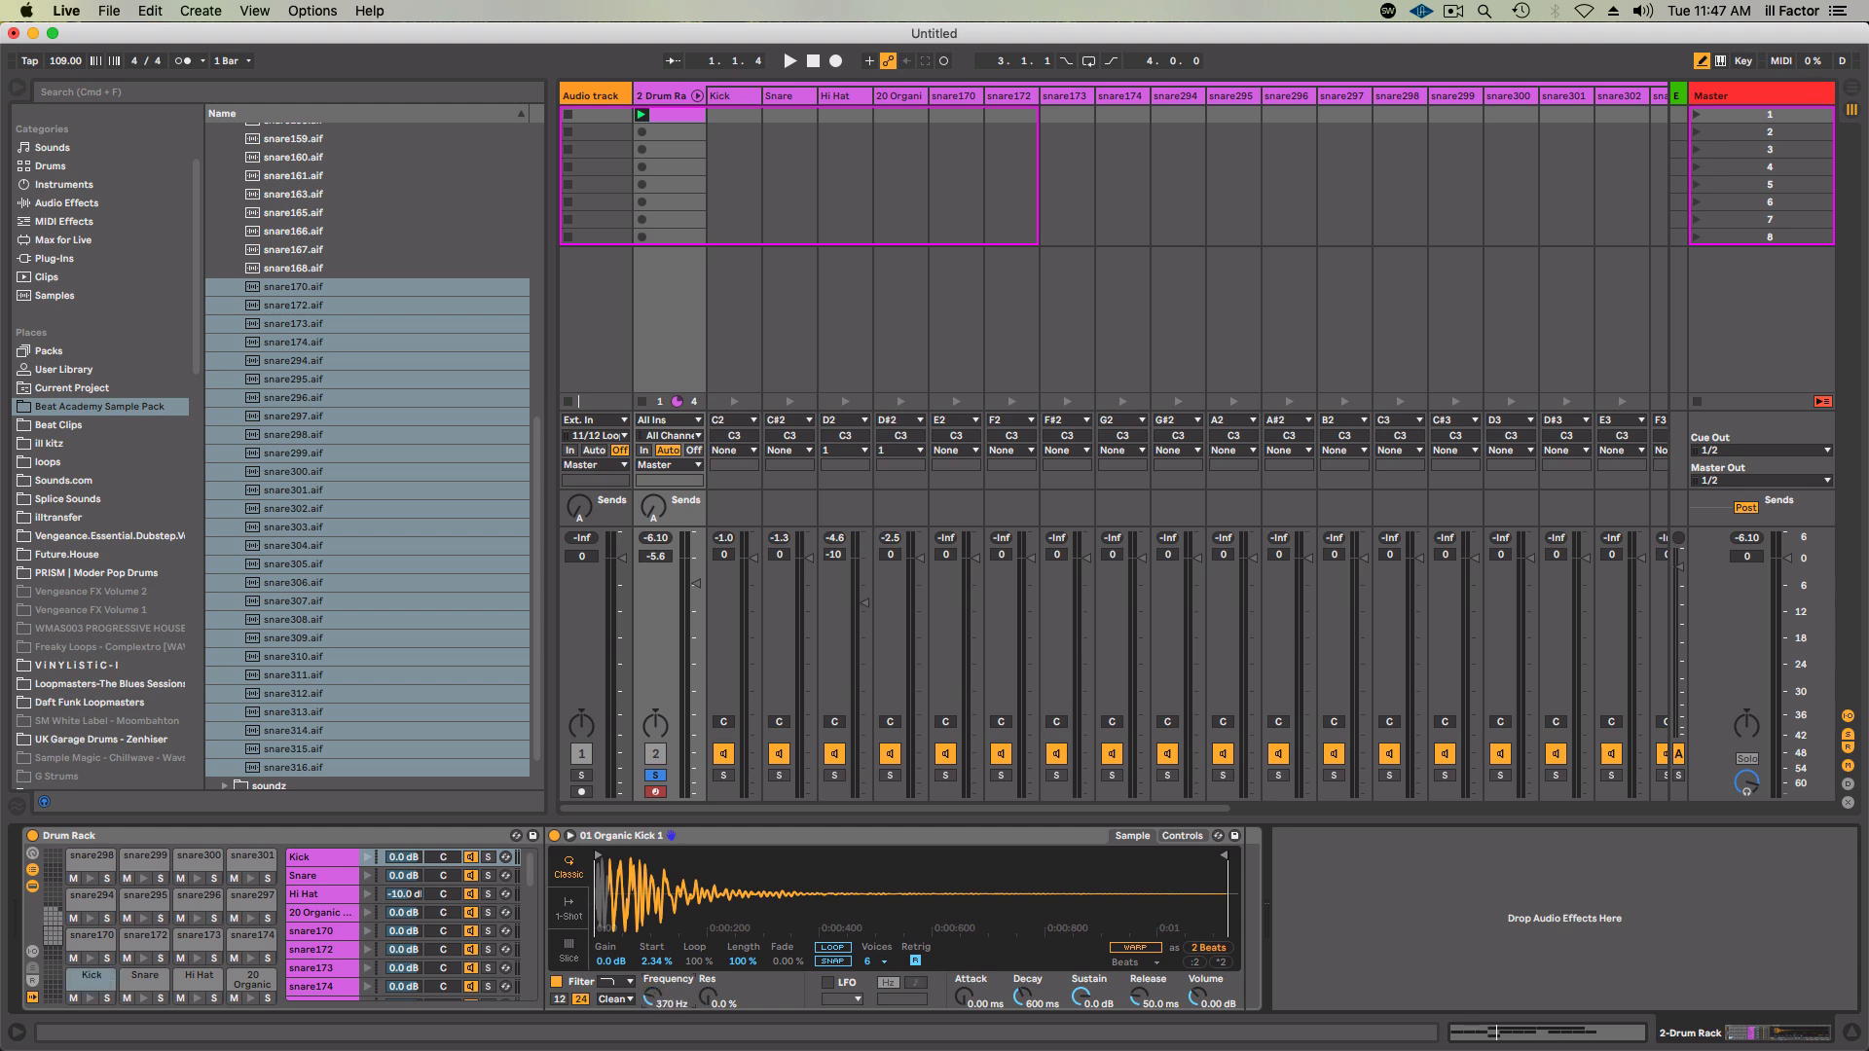
left_click(145, 981)
left_click_drag(662, 1000, 662, 978)
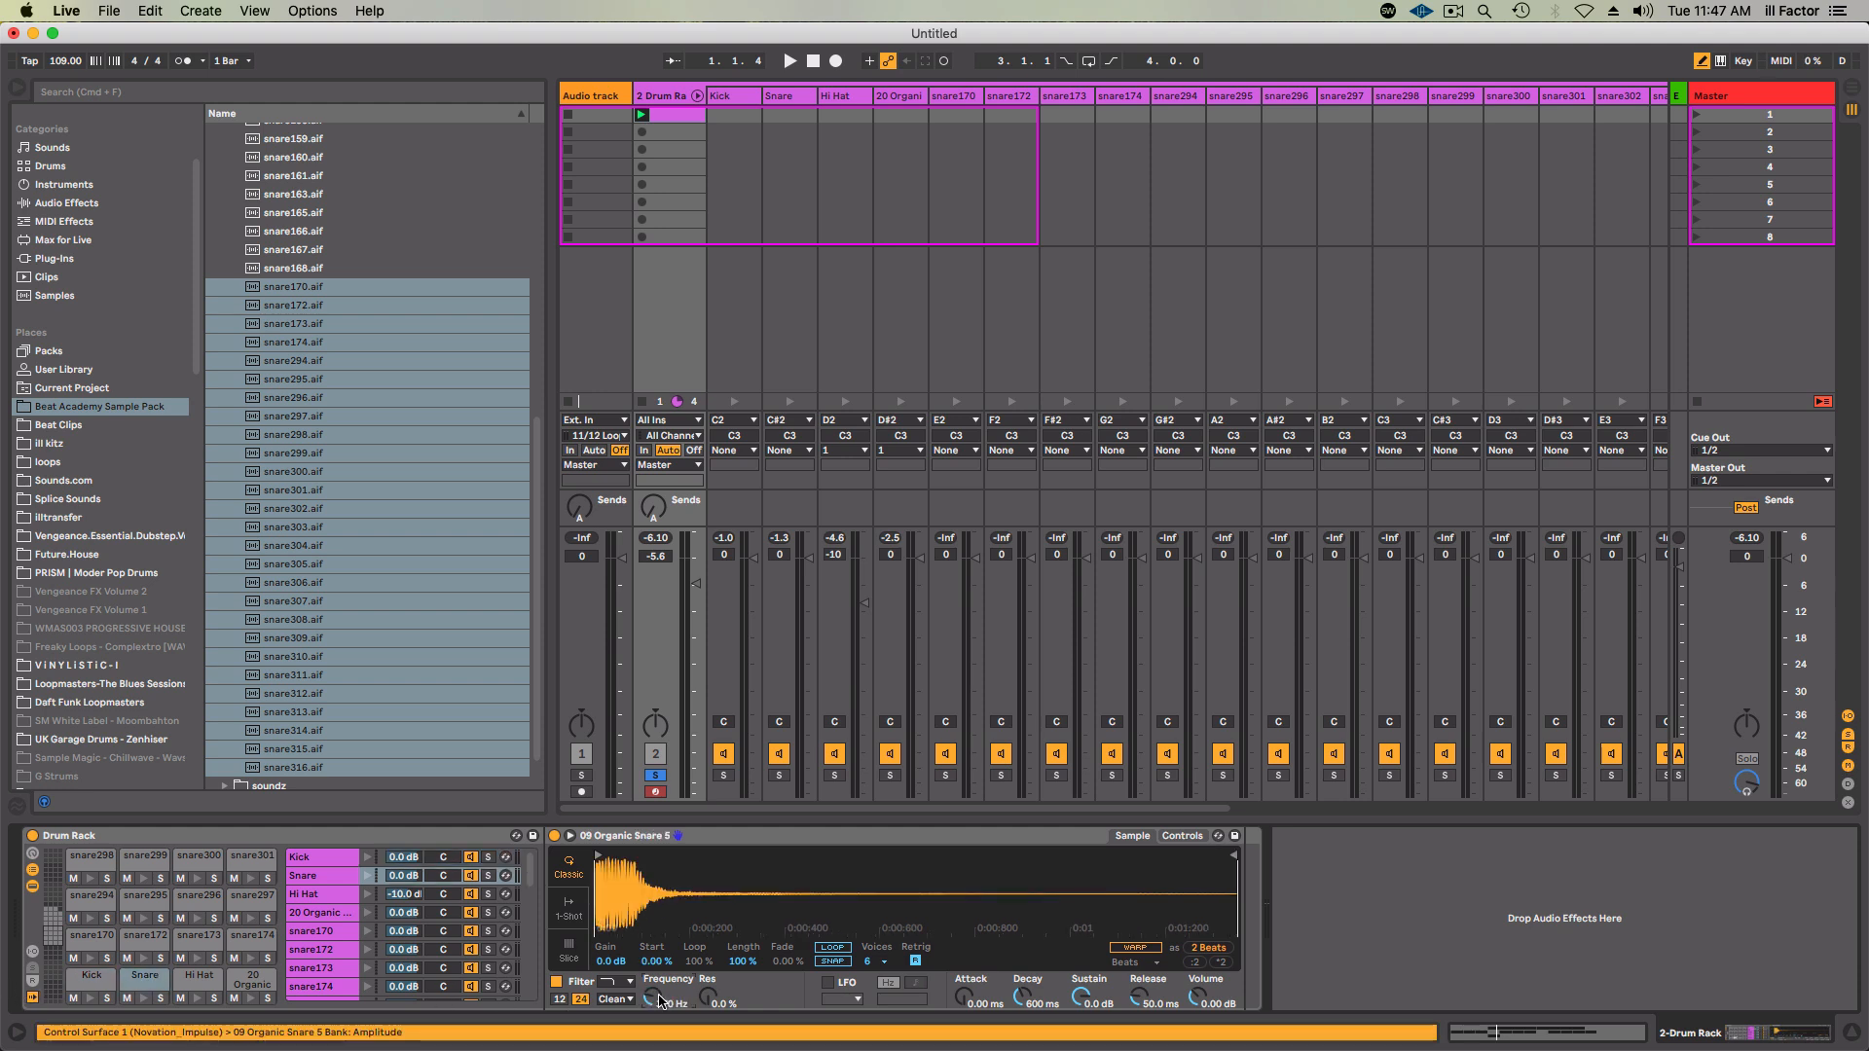
left_click(198, 976)
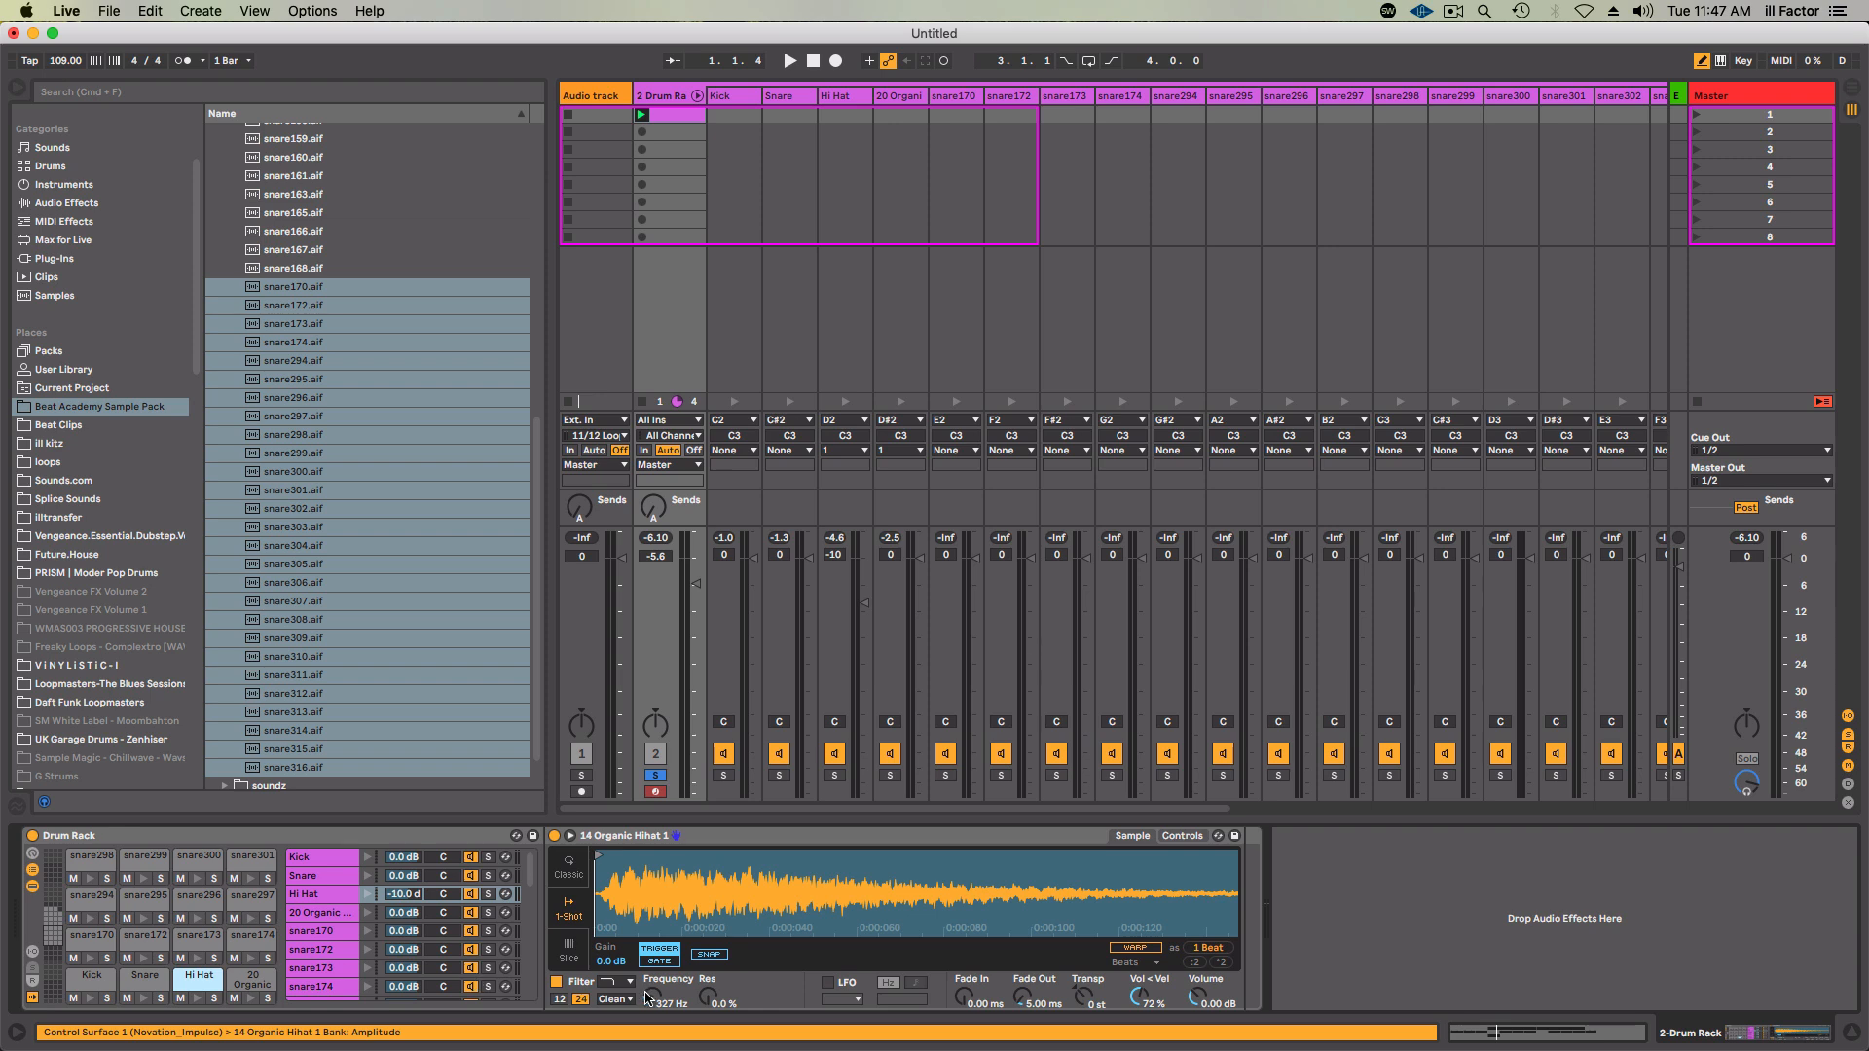
left_click_drag(650, 998, 650, 989)
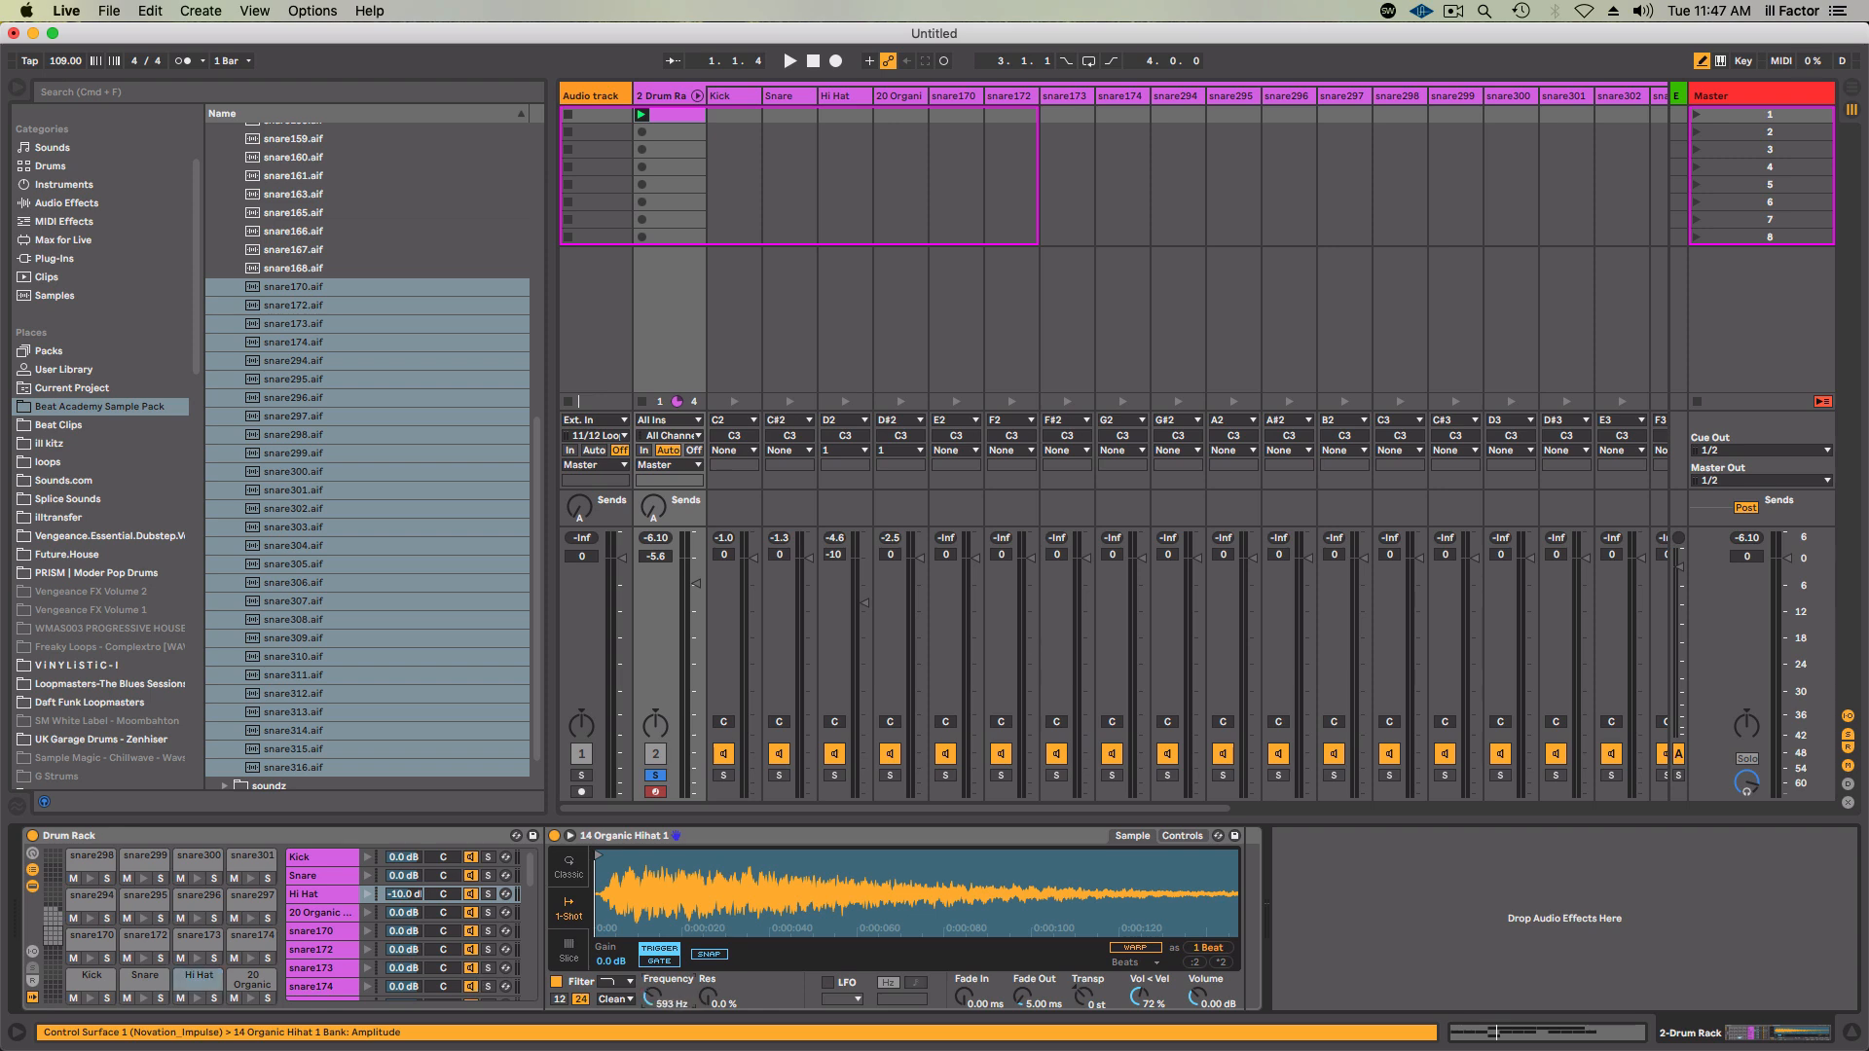
left_click(98, 901)
left_click(558, 983)
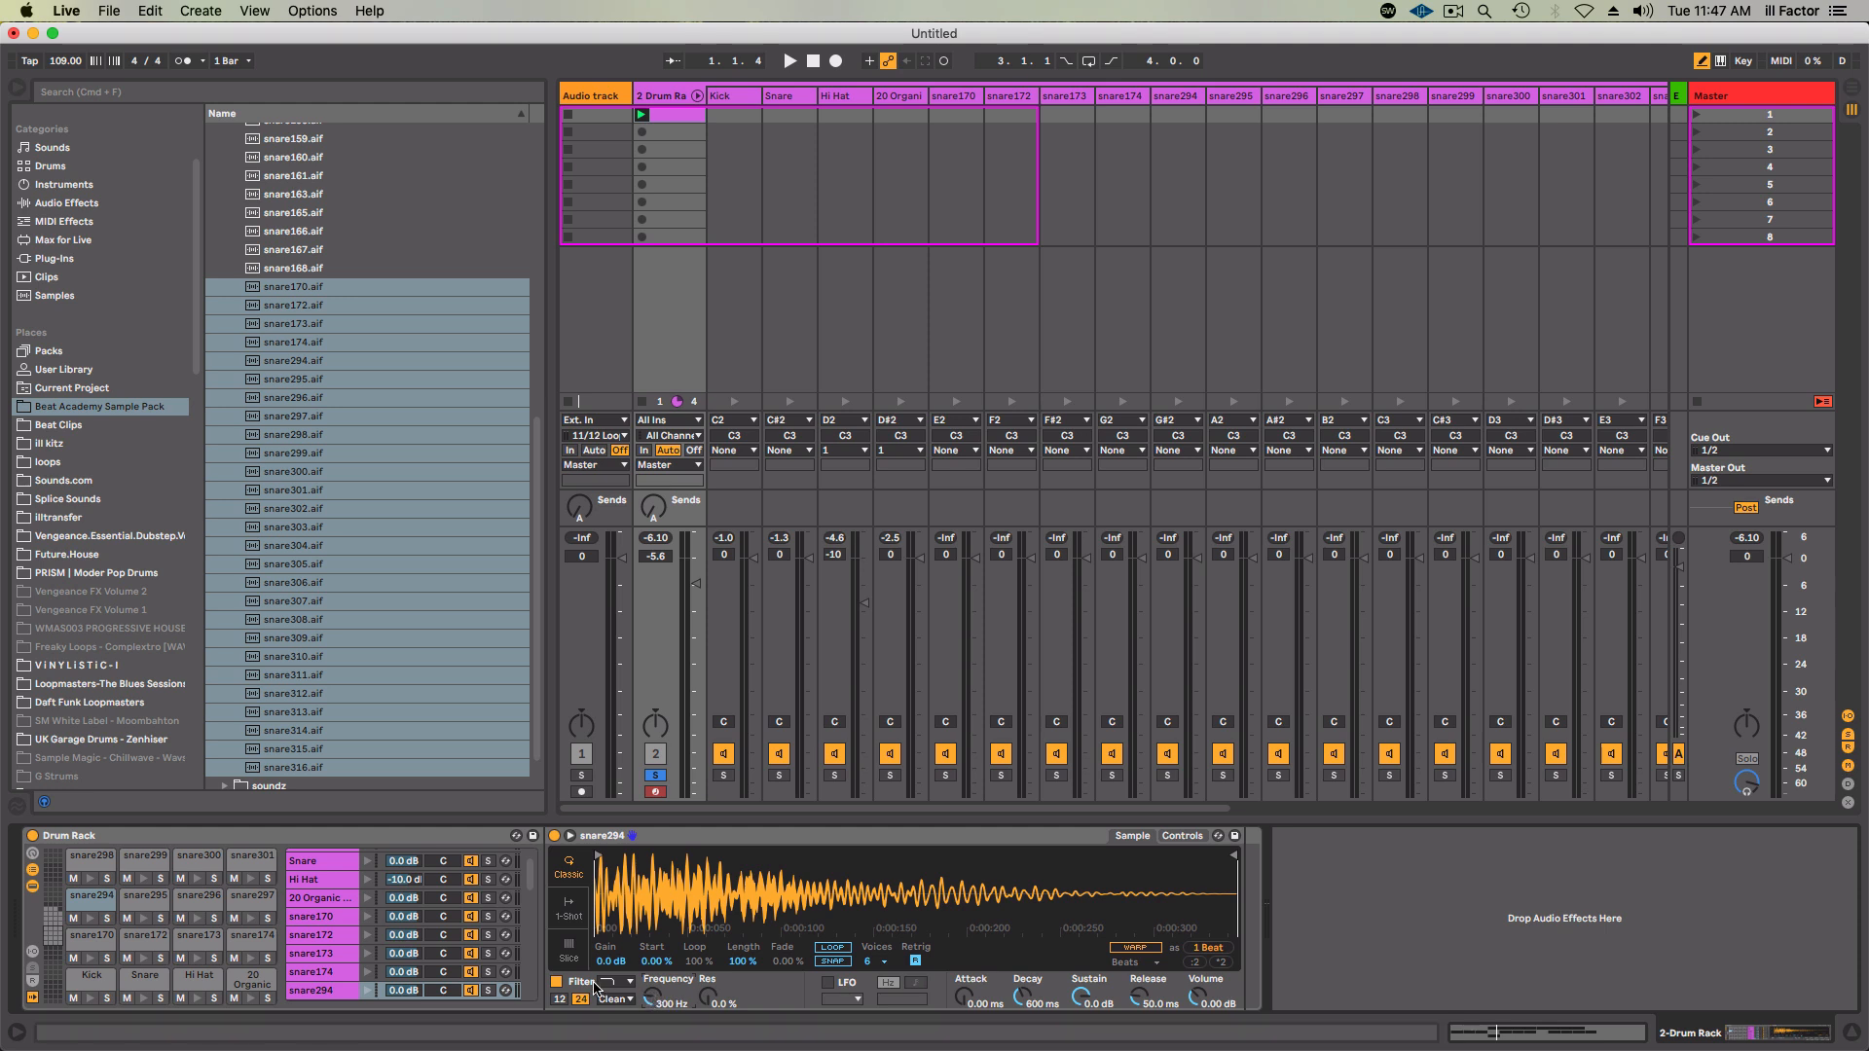
Set the Kick's filter frequency to 257 Hz and copy that value to all sibling samplers in the Drum Rack.
left_click(86, 982)
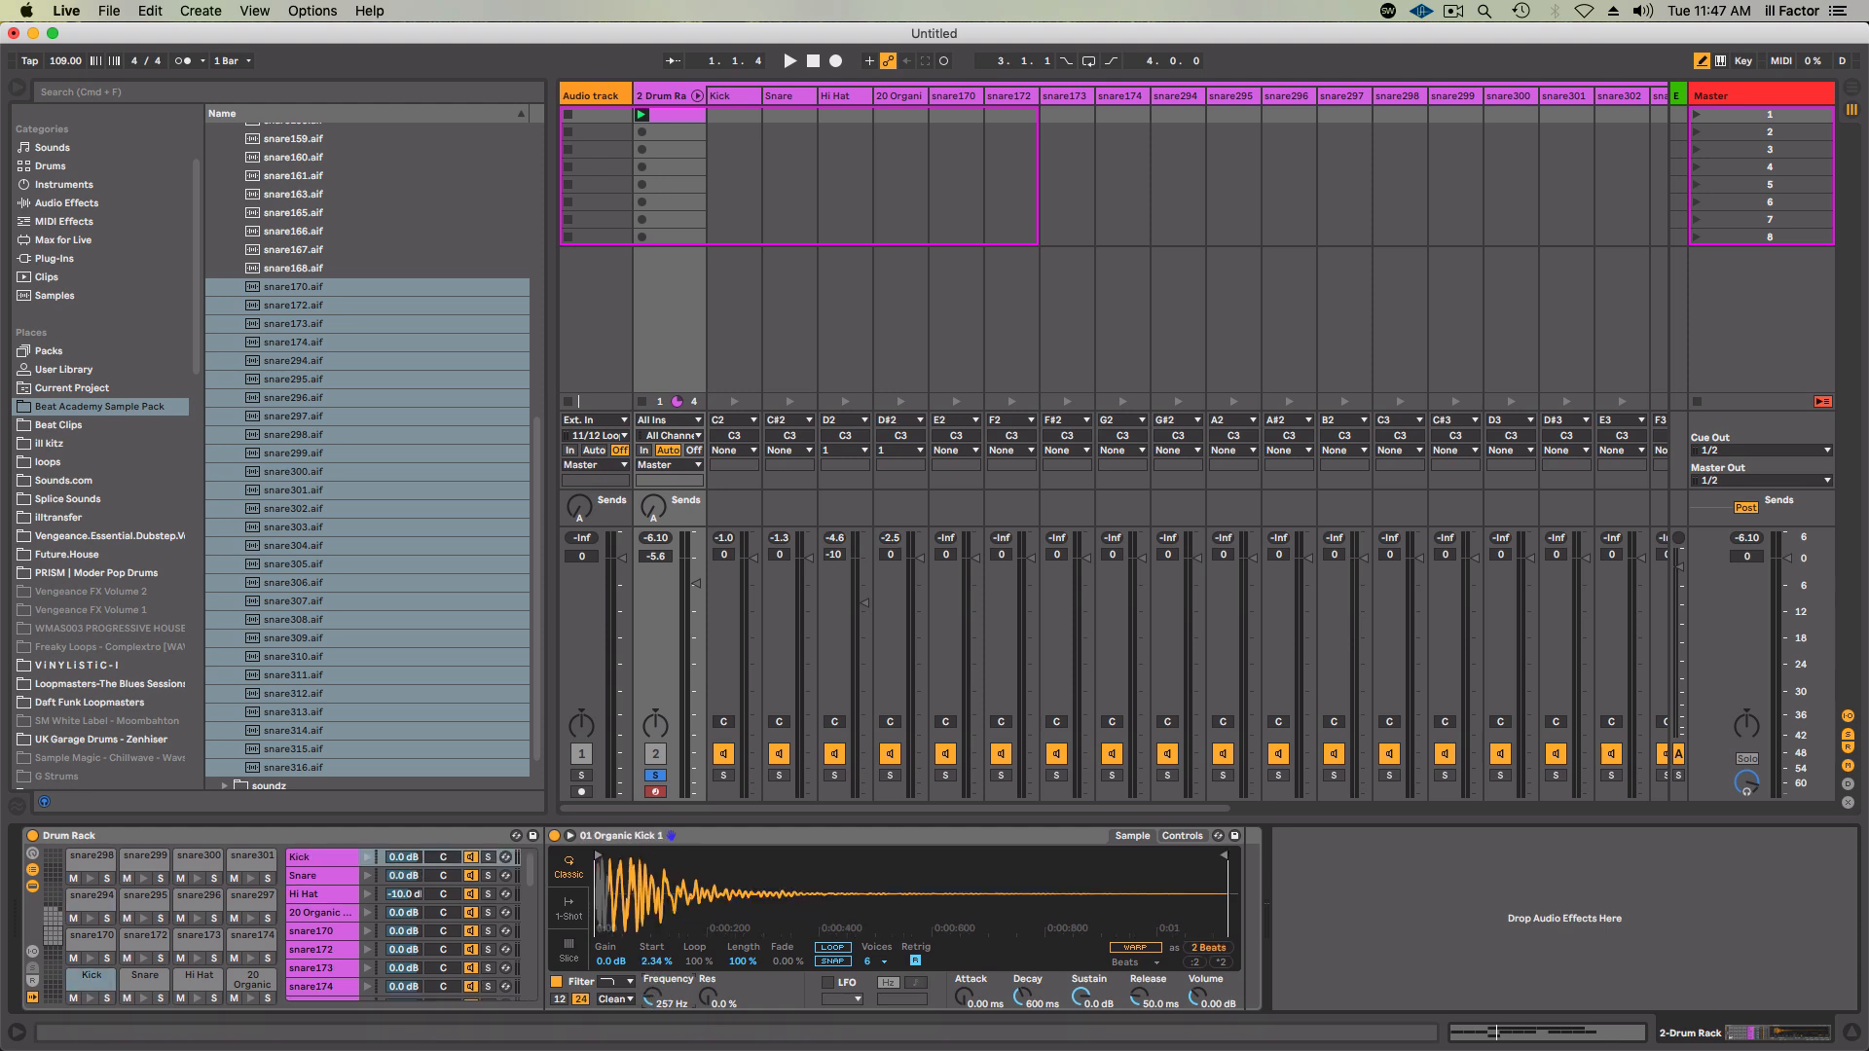
right_click(769, 903)
left_click(653, 994)
right_click(653, 994)
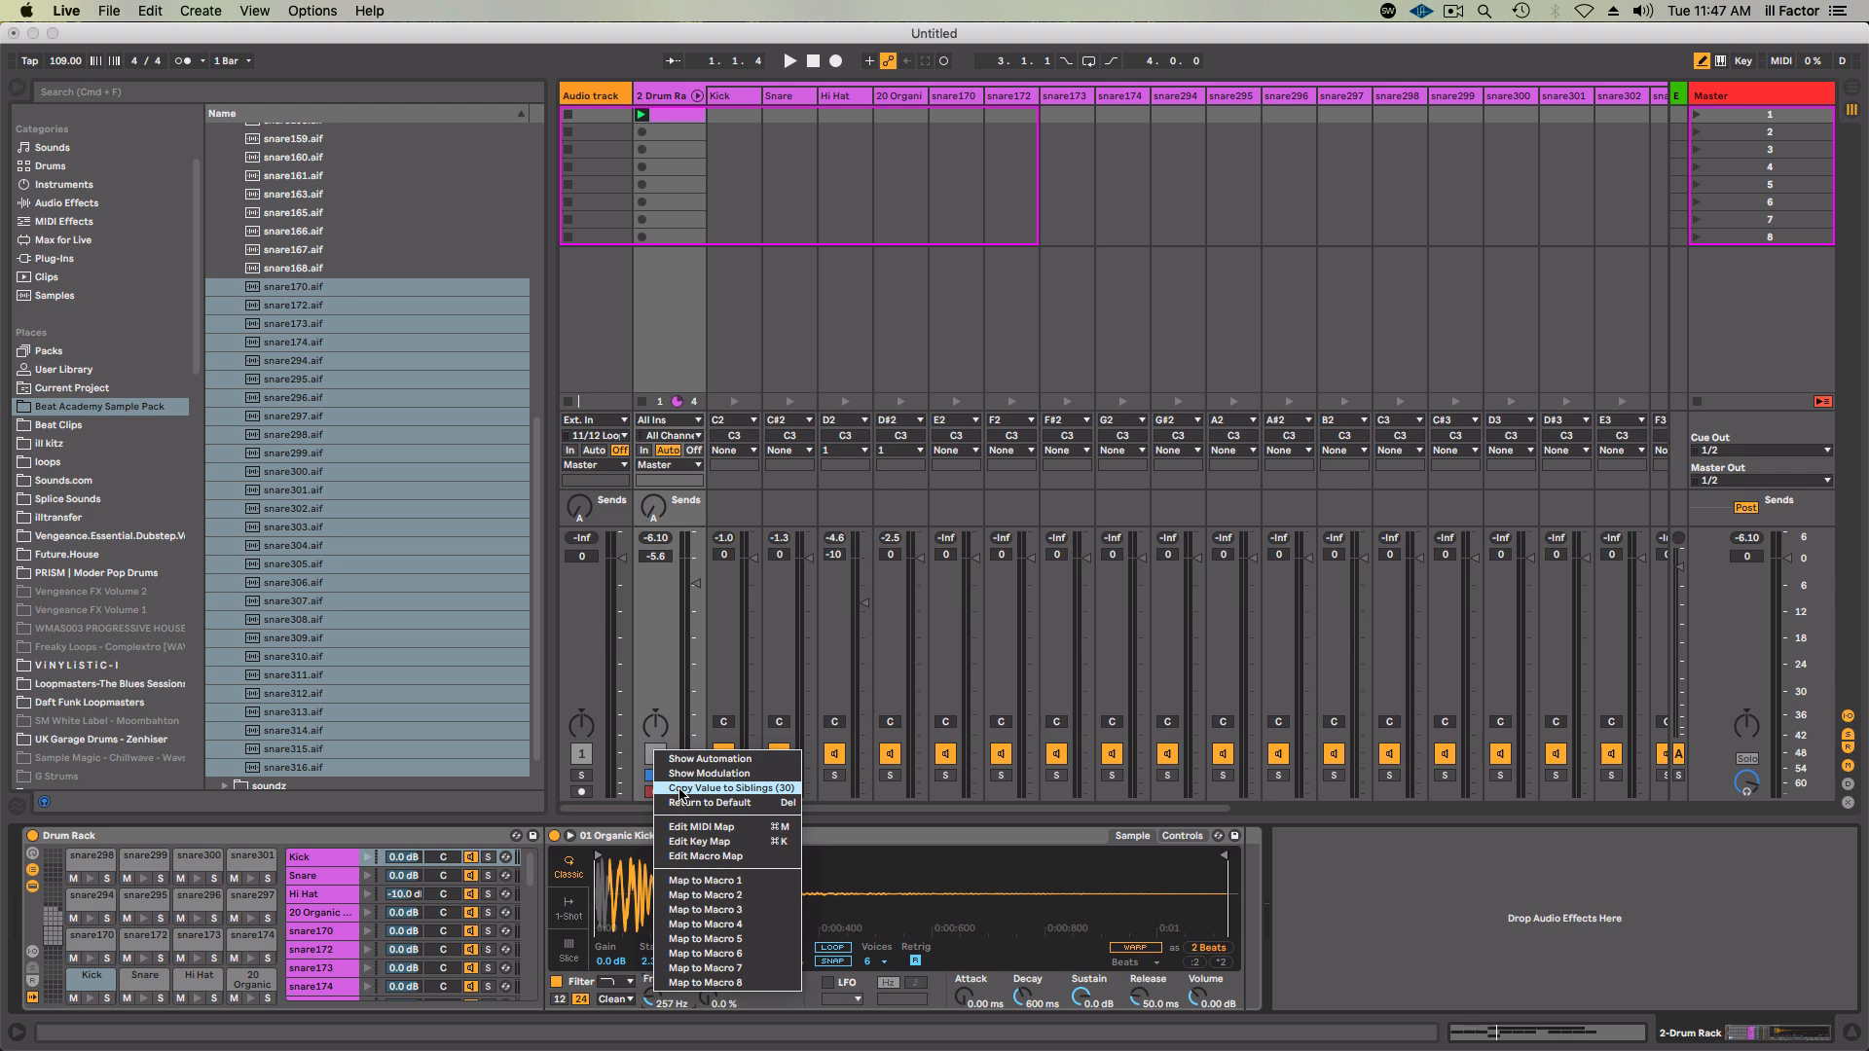
left_click(788, 789)
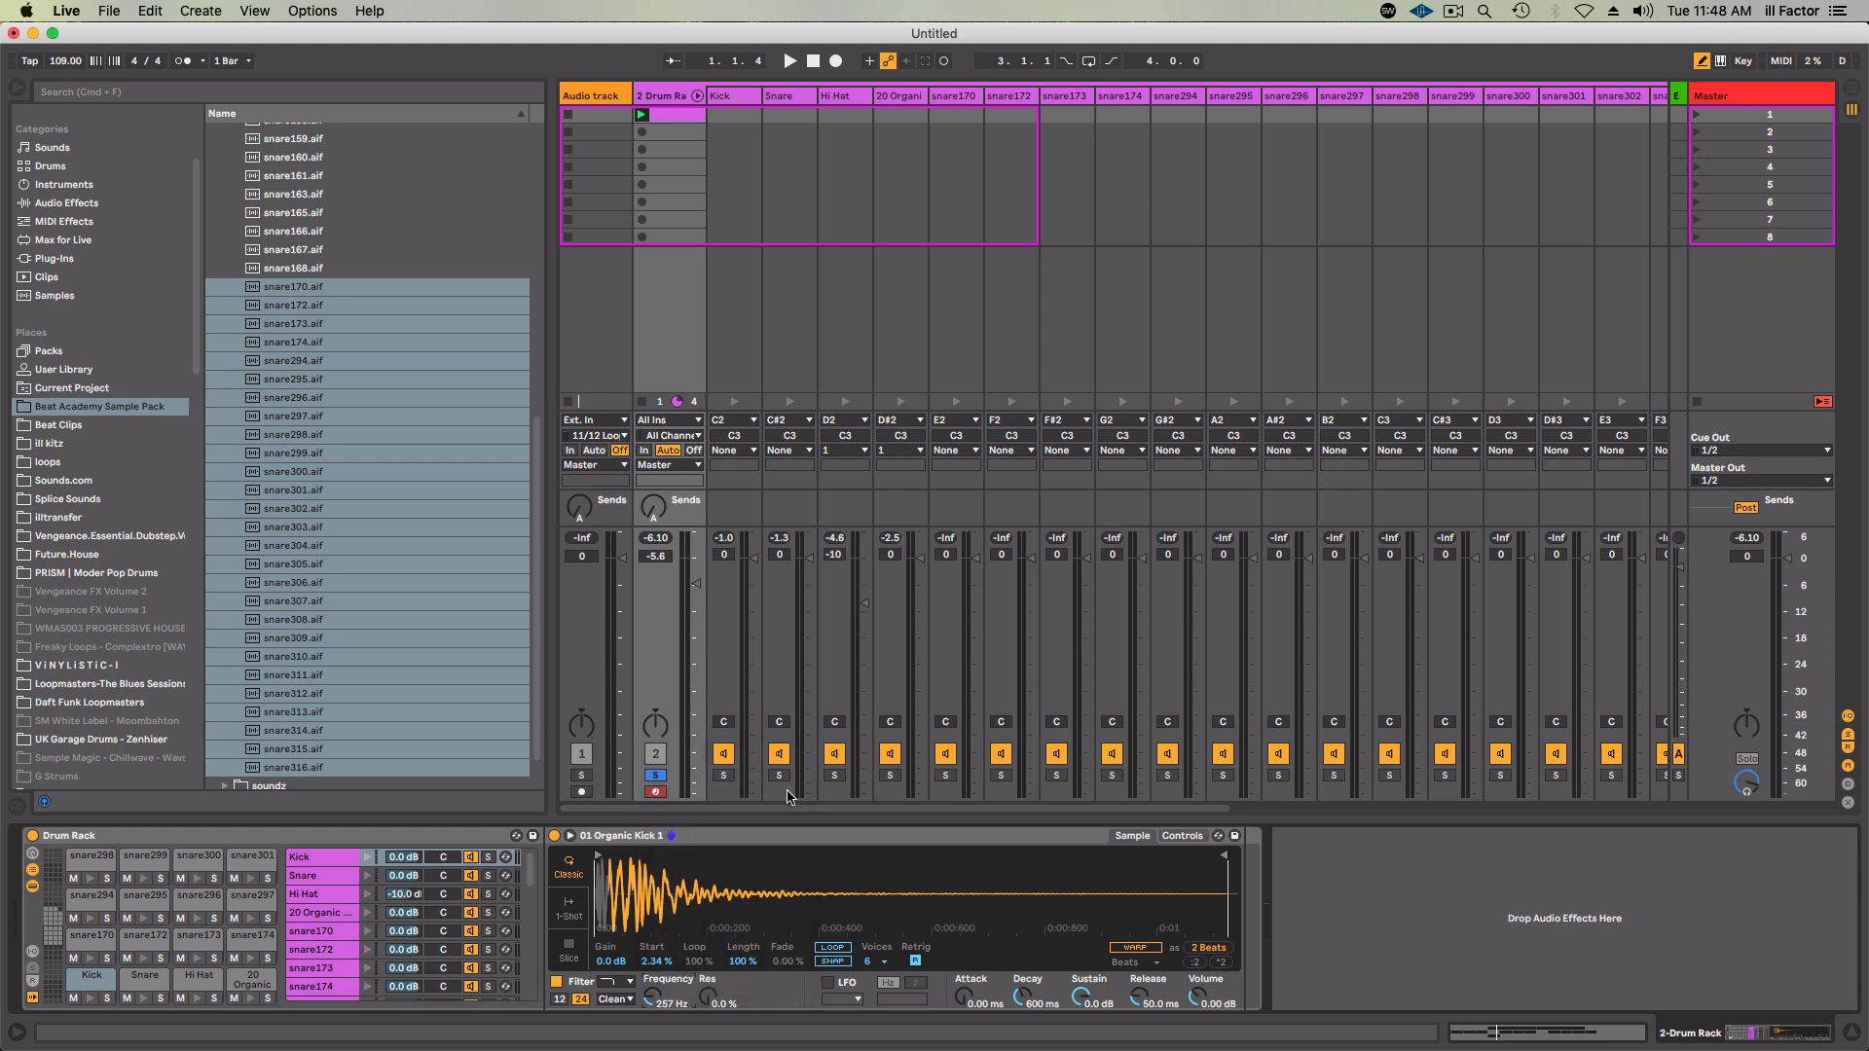
Check the copied filter frequency on the Snare, Kick, Hi Hat and open hi-hat pads.
left_click(139, 984)
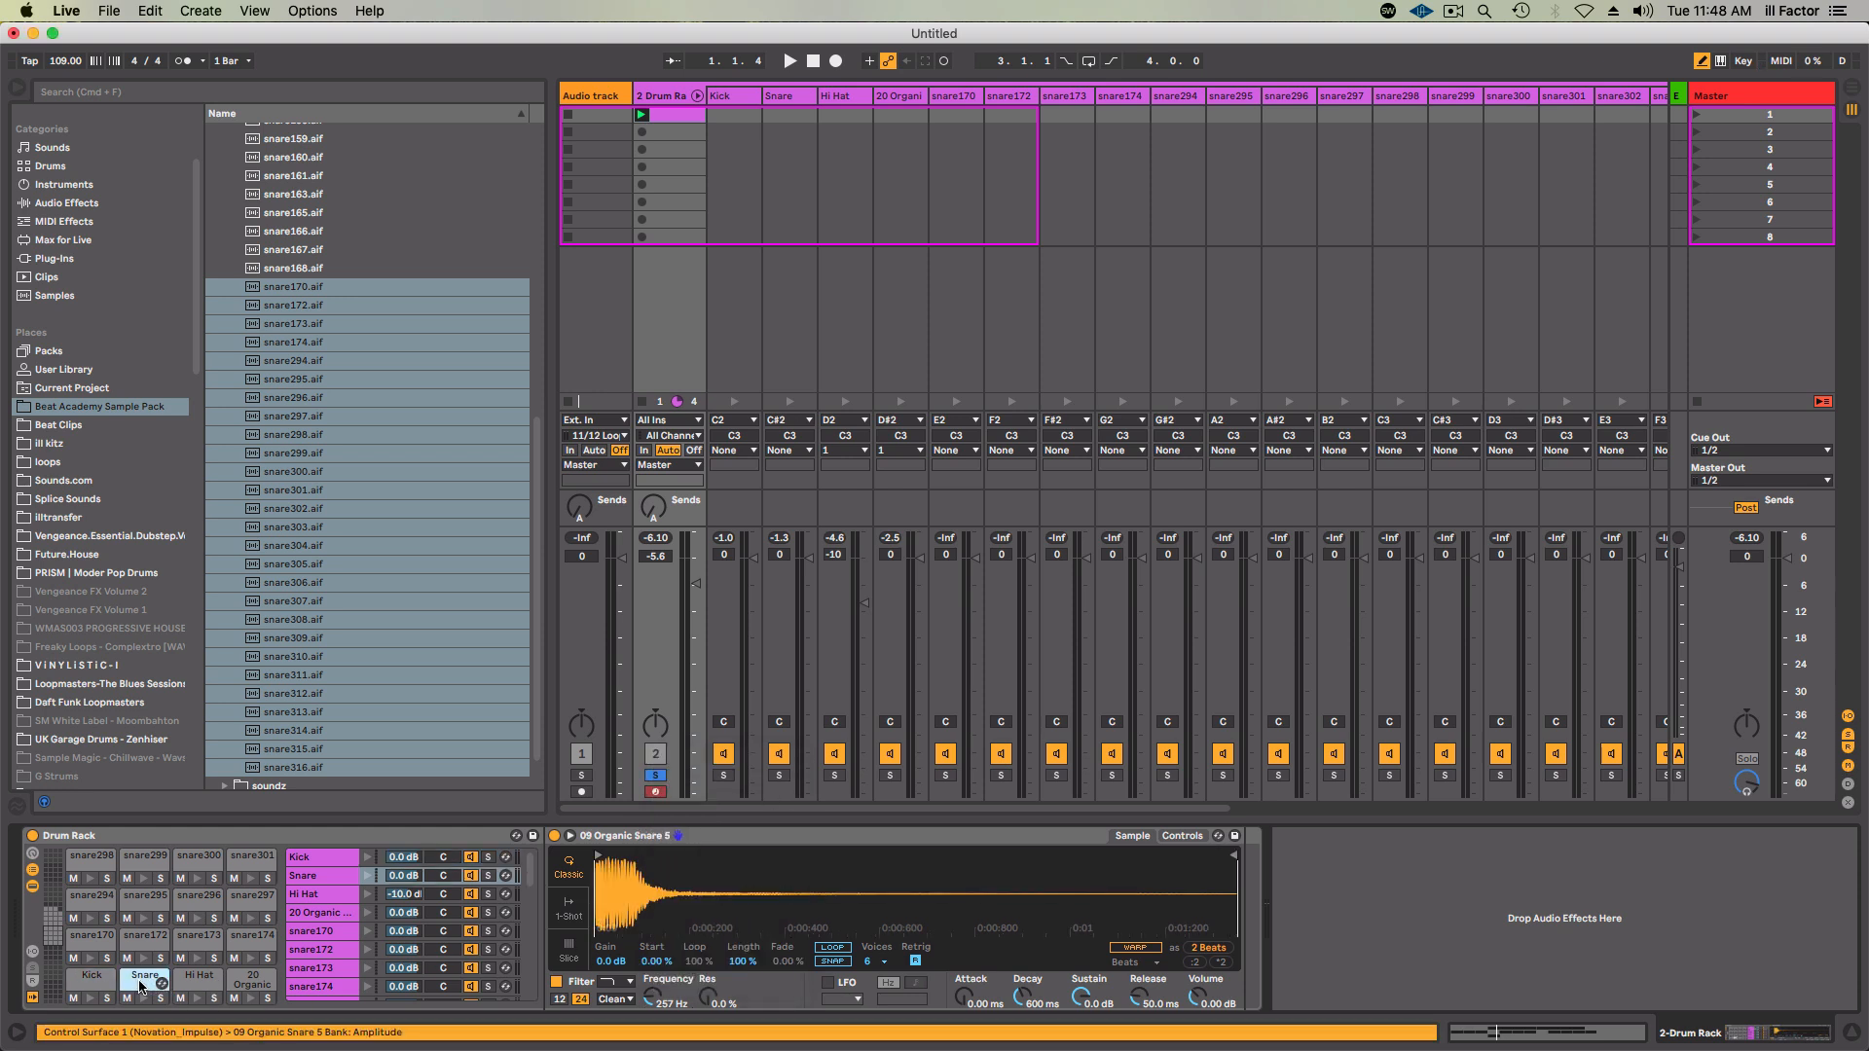
left_click(111, 983)
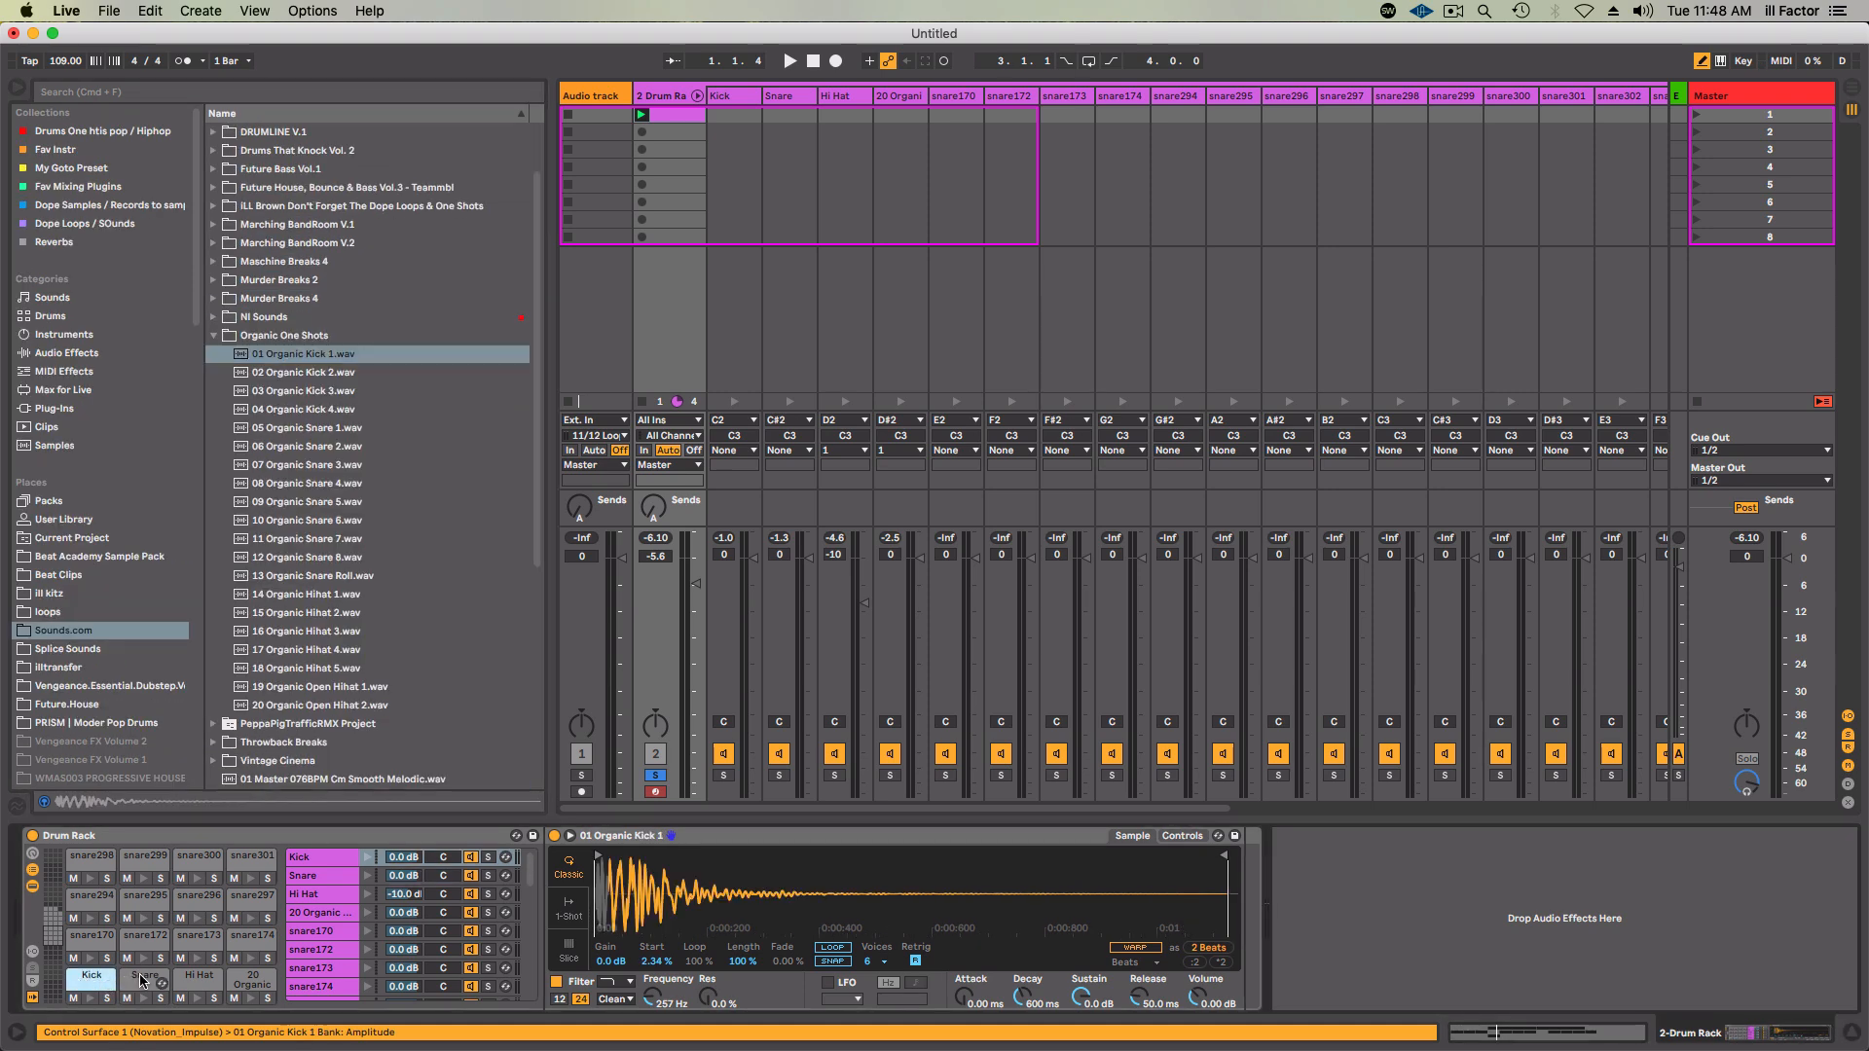
left_click(197, 980)
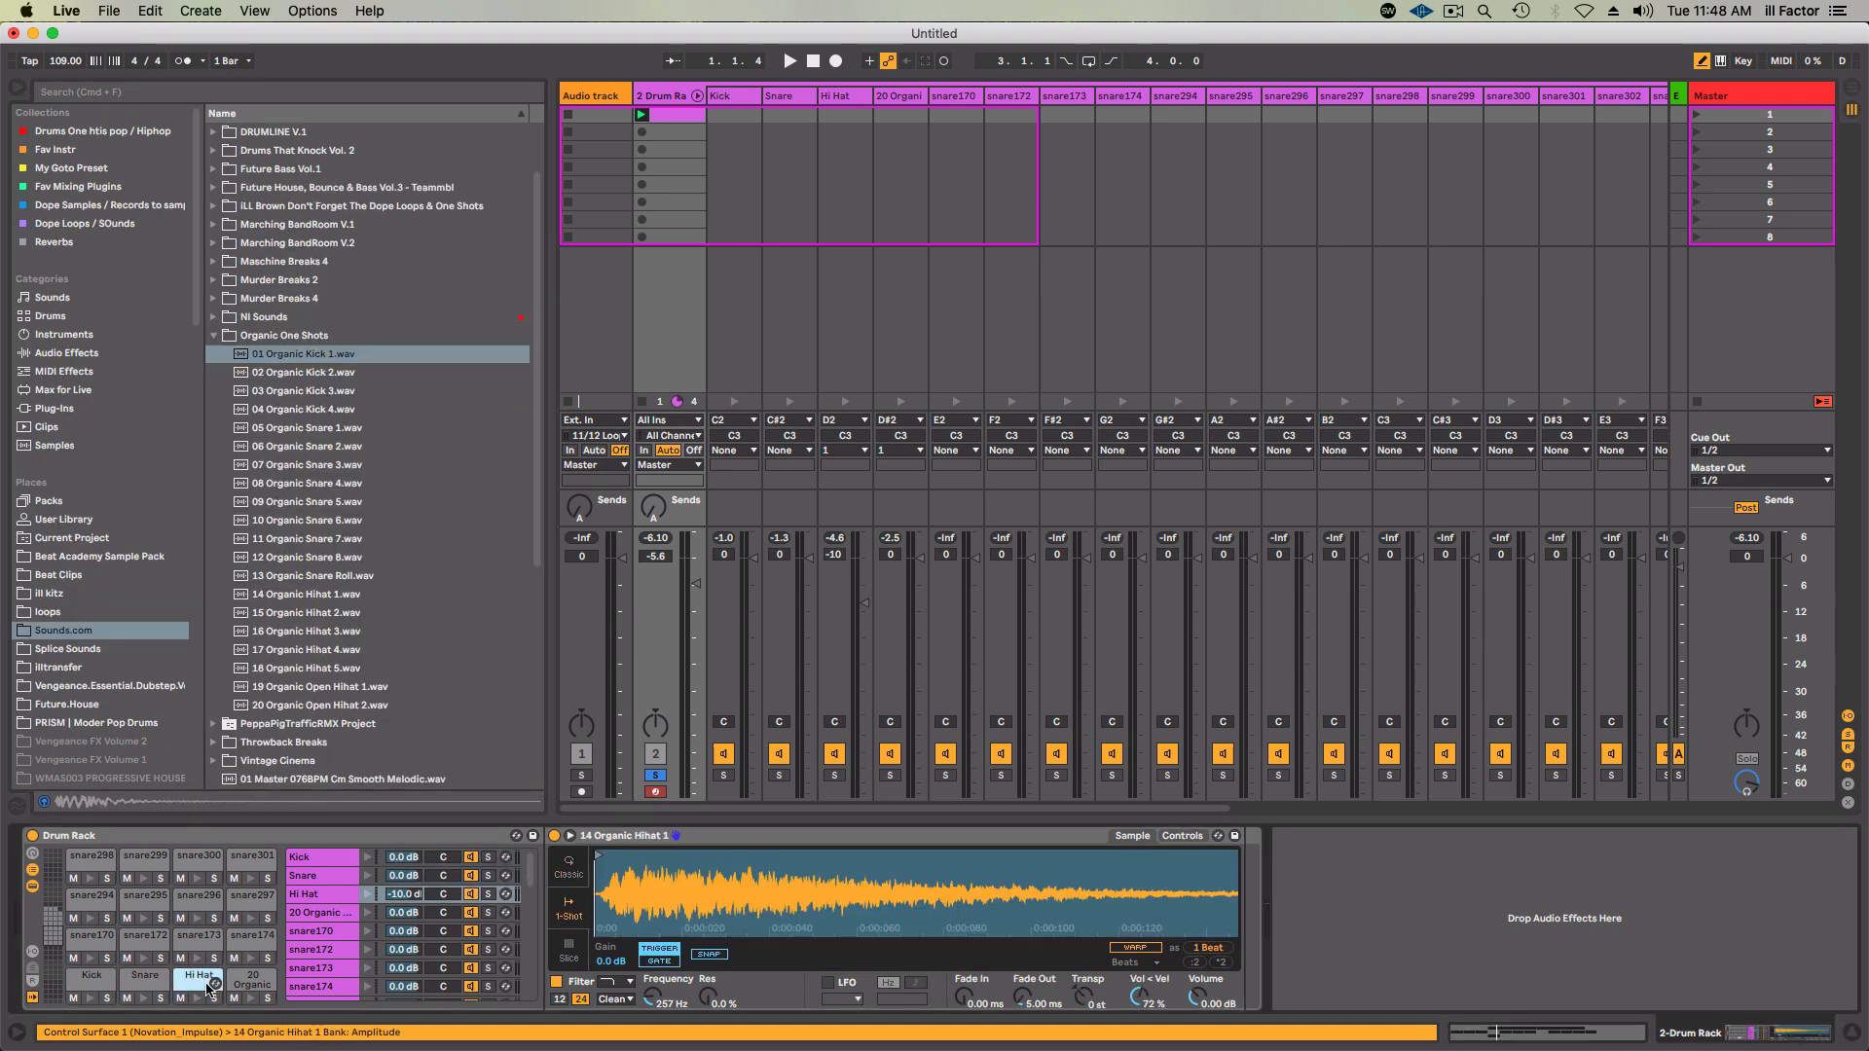
left_click(248, 983)
left_click(189, 858)
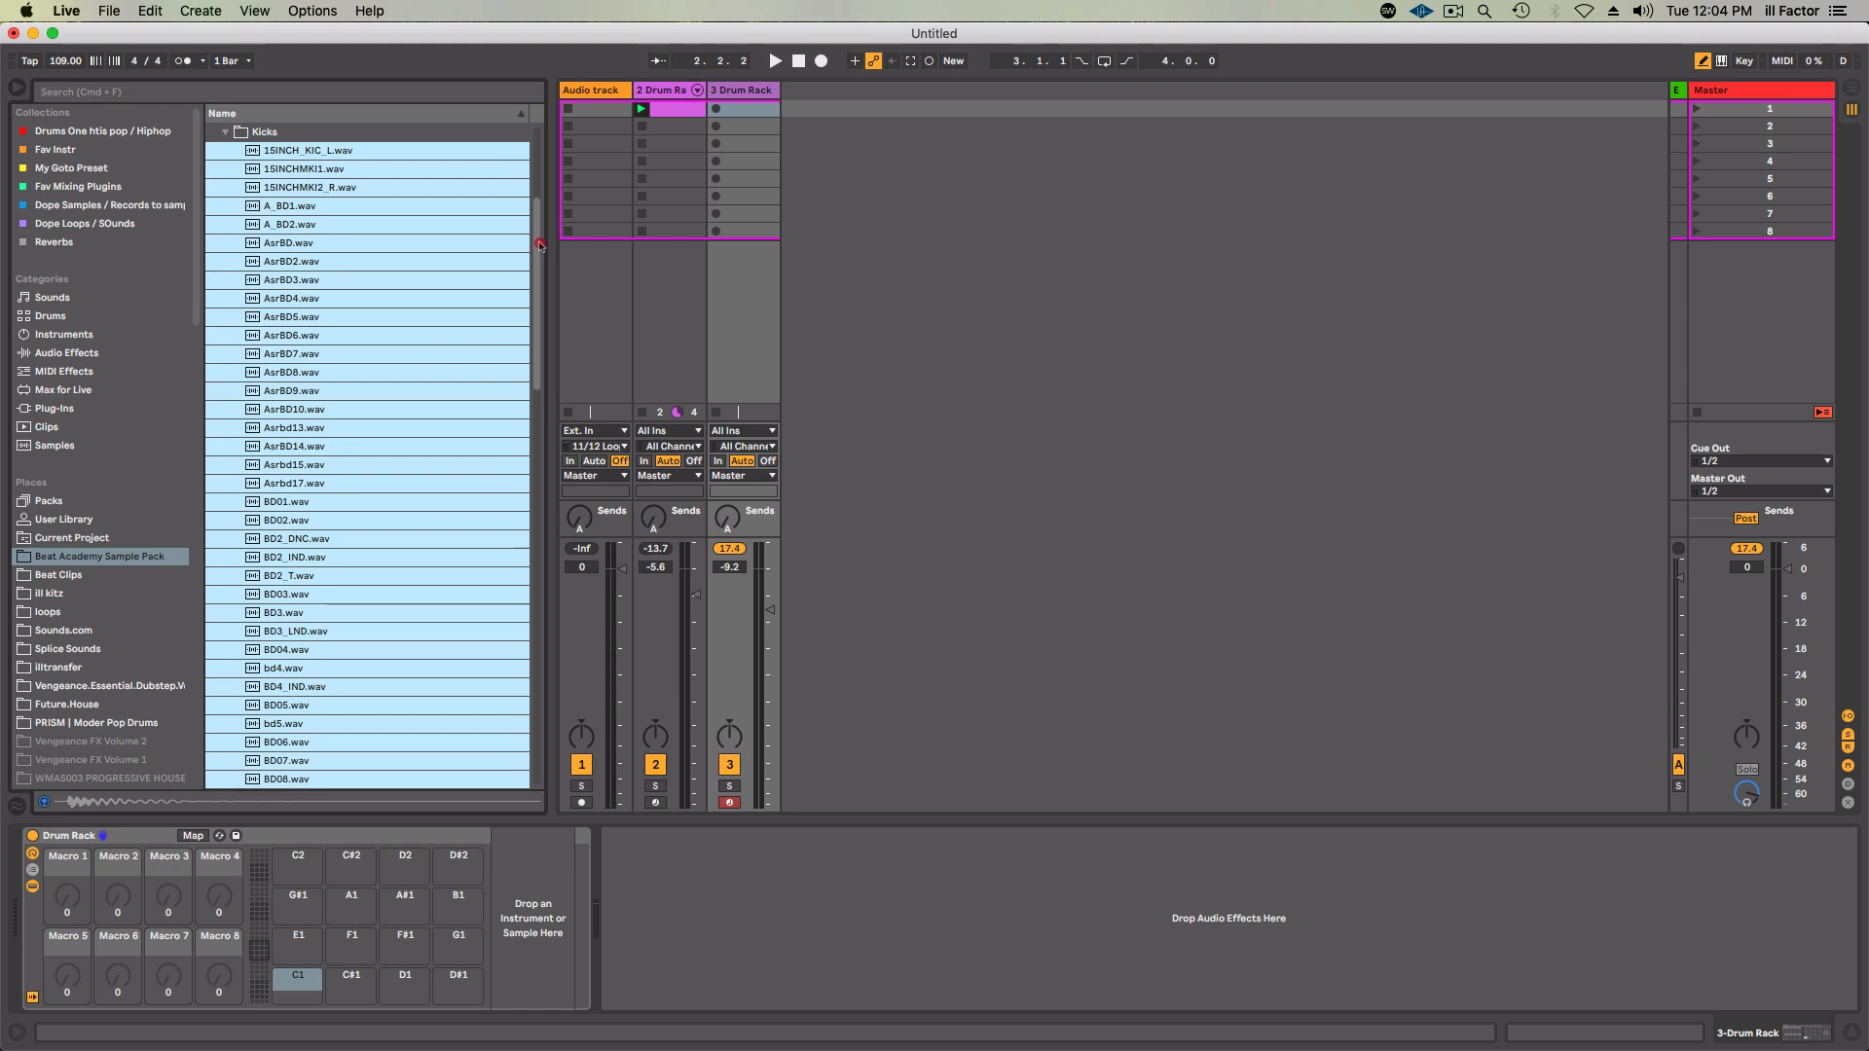
Load all the selected samples from the Kicks folder as layered chains on pad C1 of the new Drum Rack.
scroll(542, 226, "up", 5)
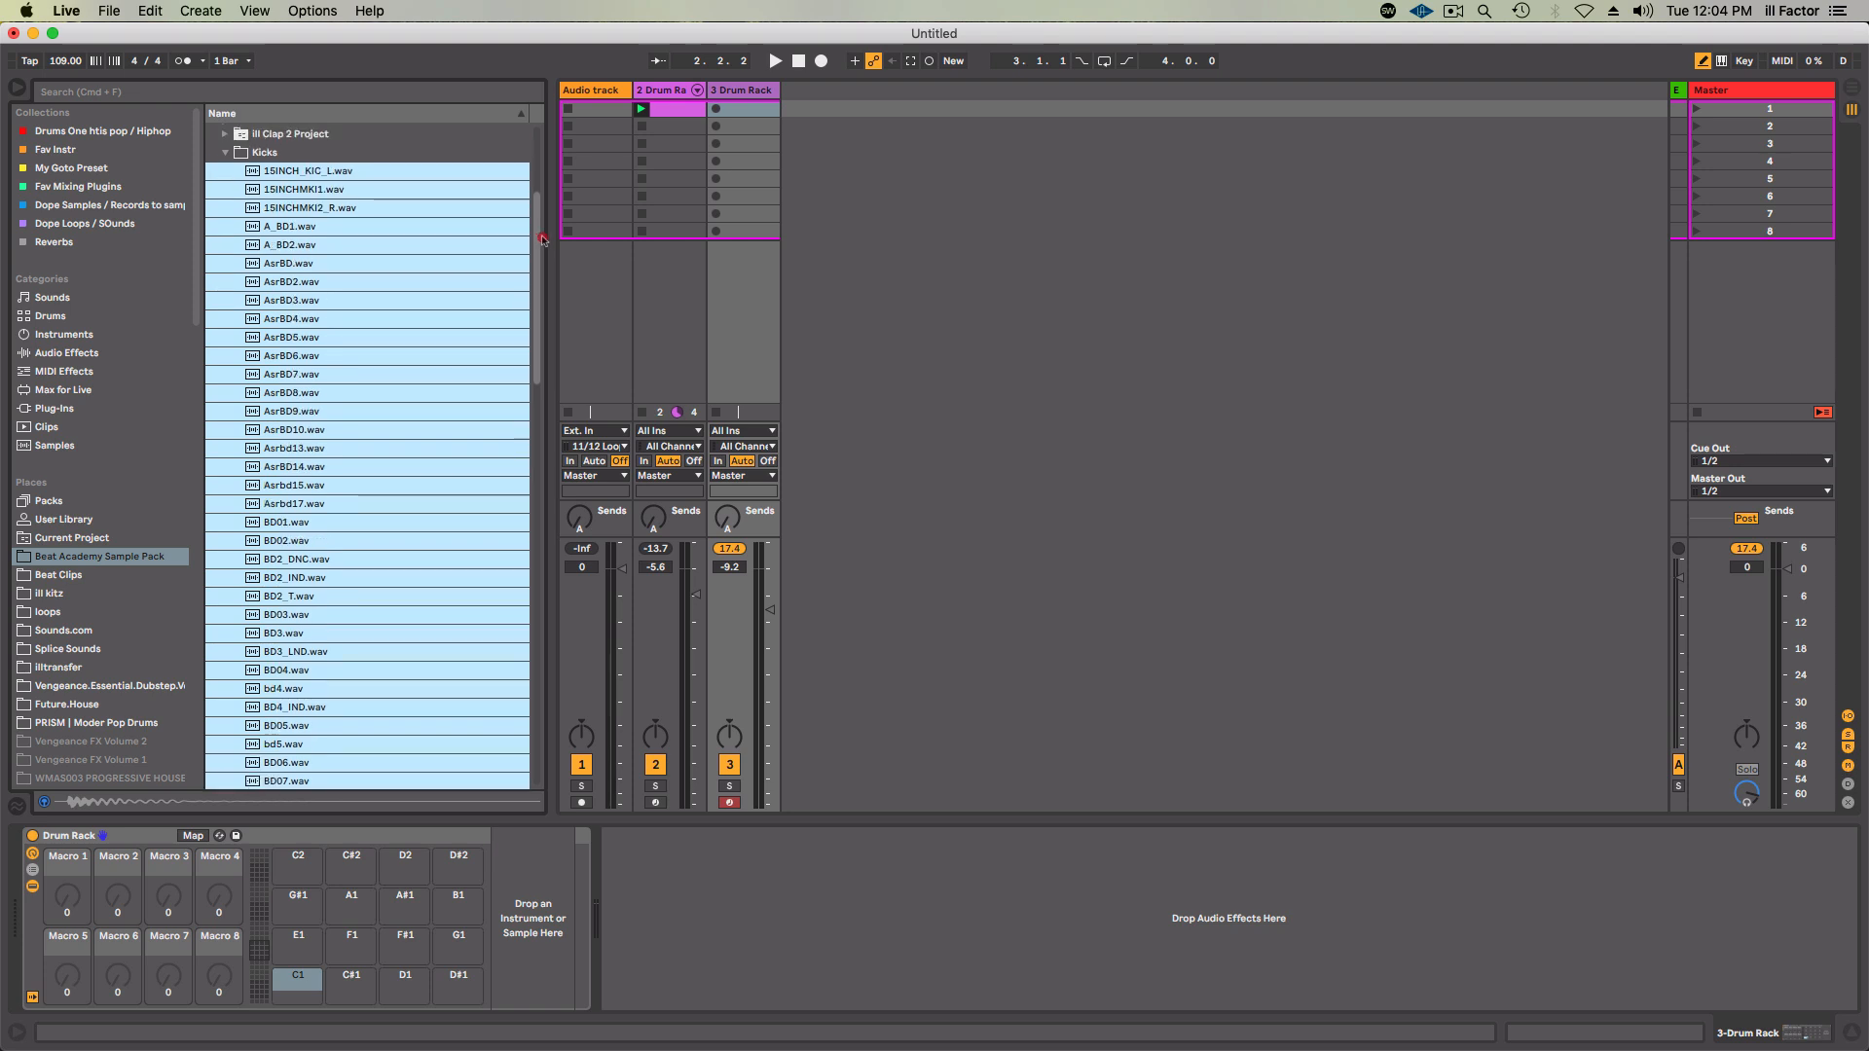
left_click_drag(543, 226, 544, 234)
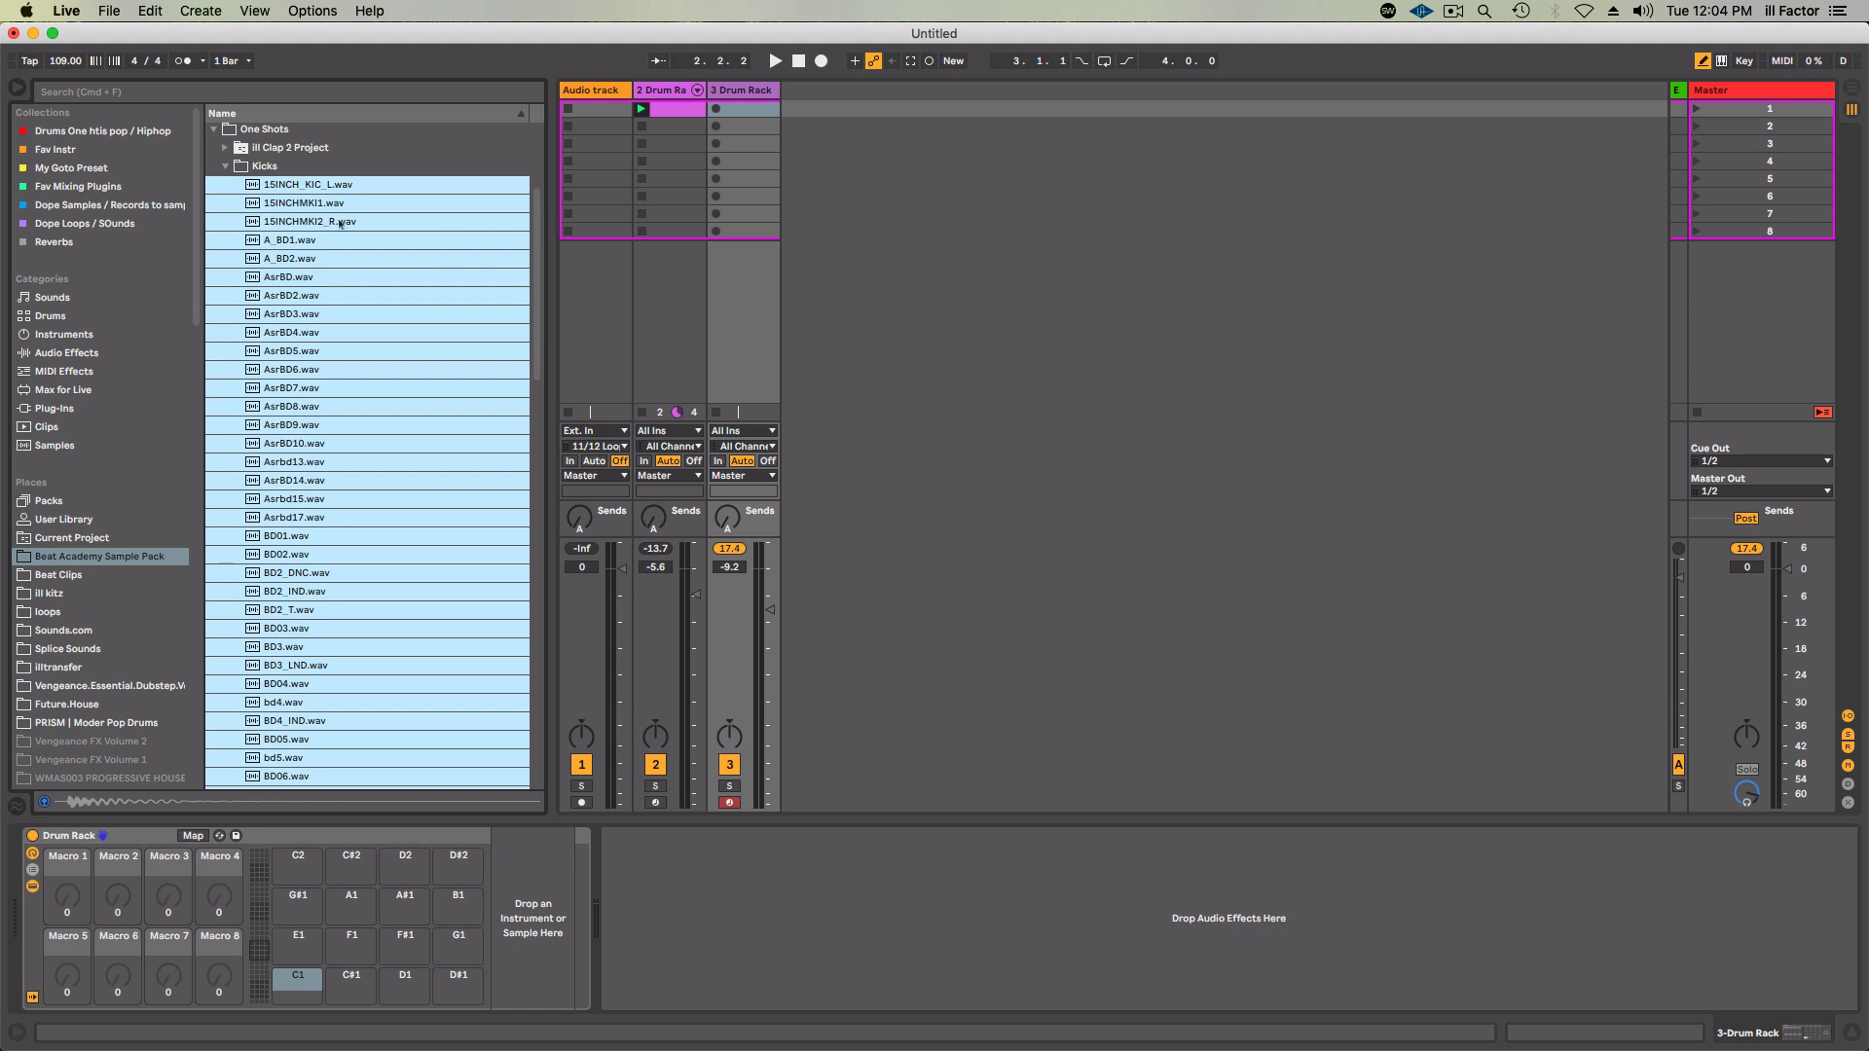
scroll(517, 325, "up", 5)
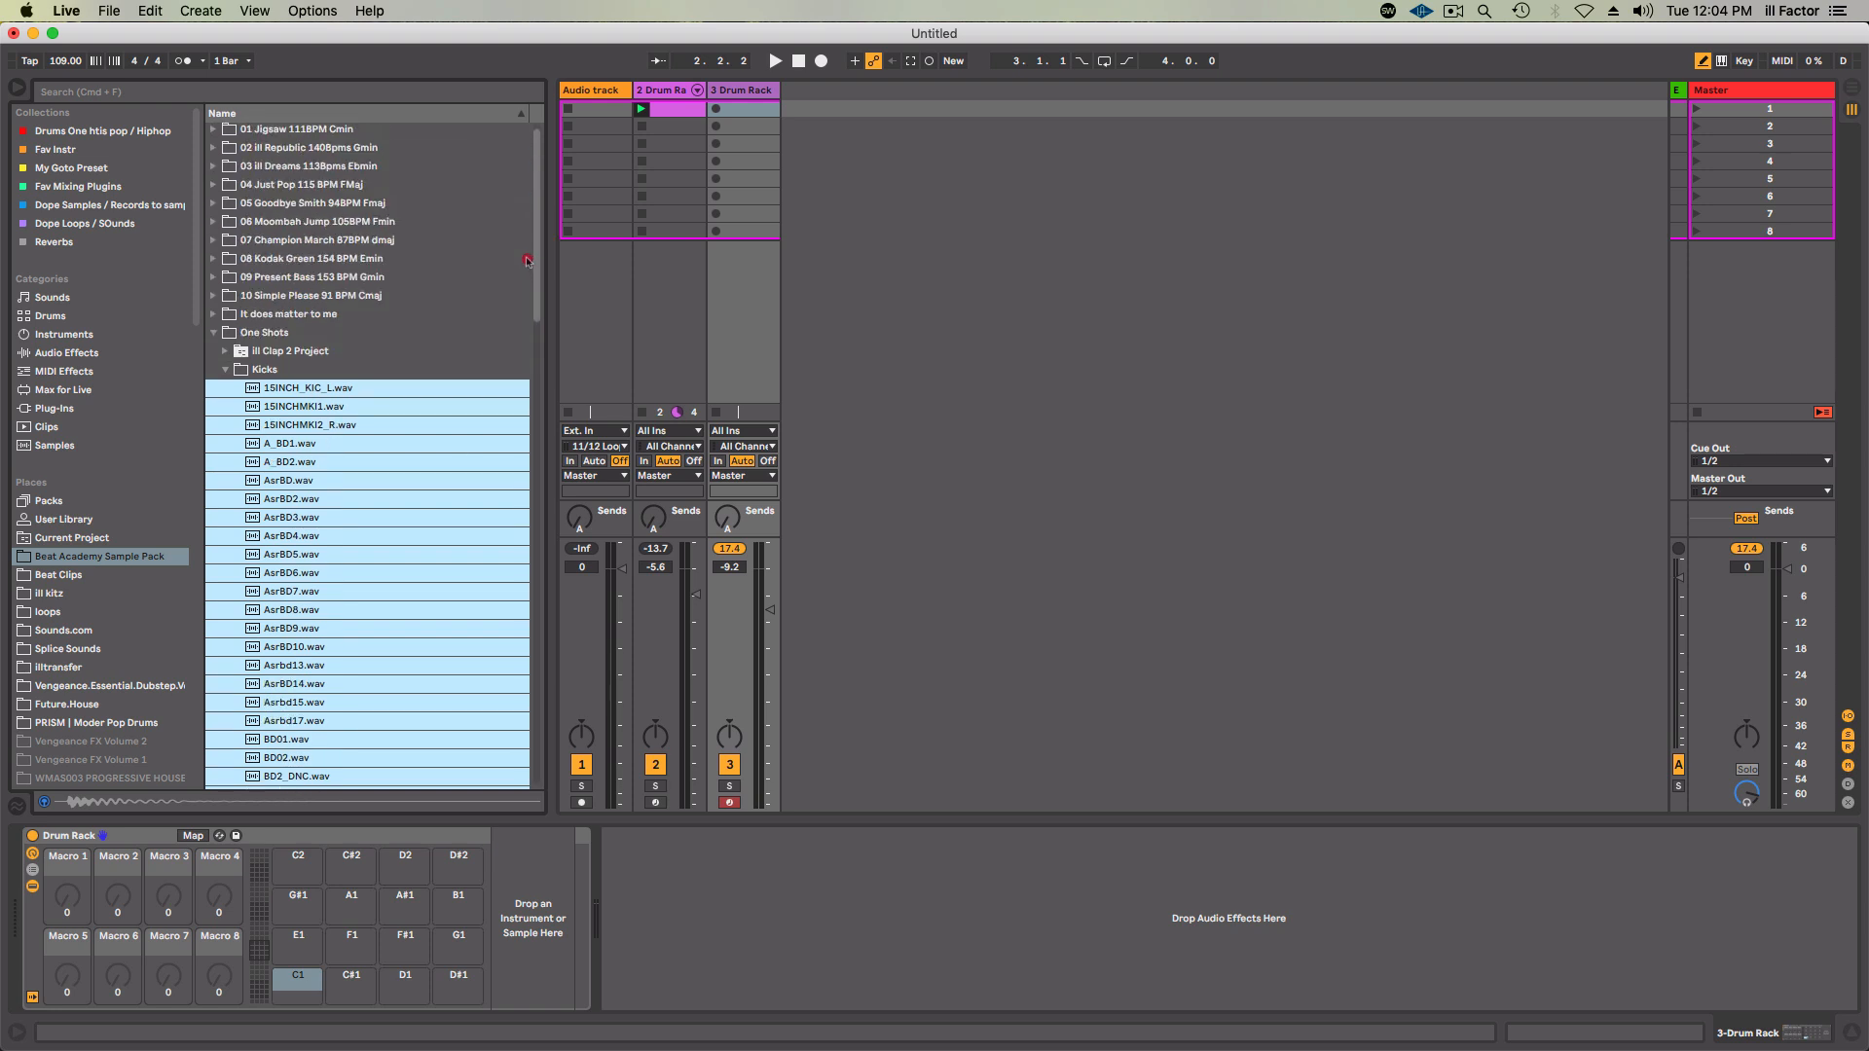
scroll(524, 257, "down", 4)
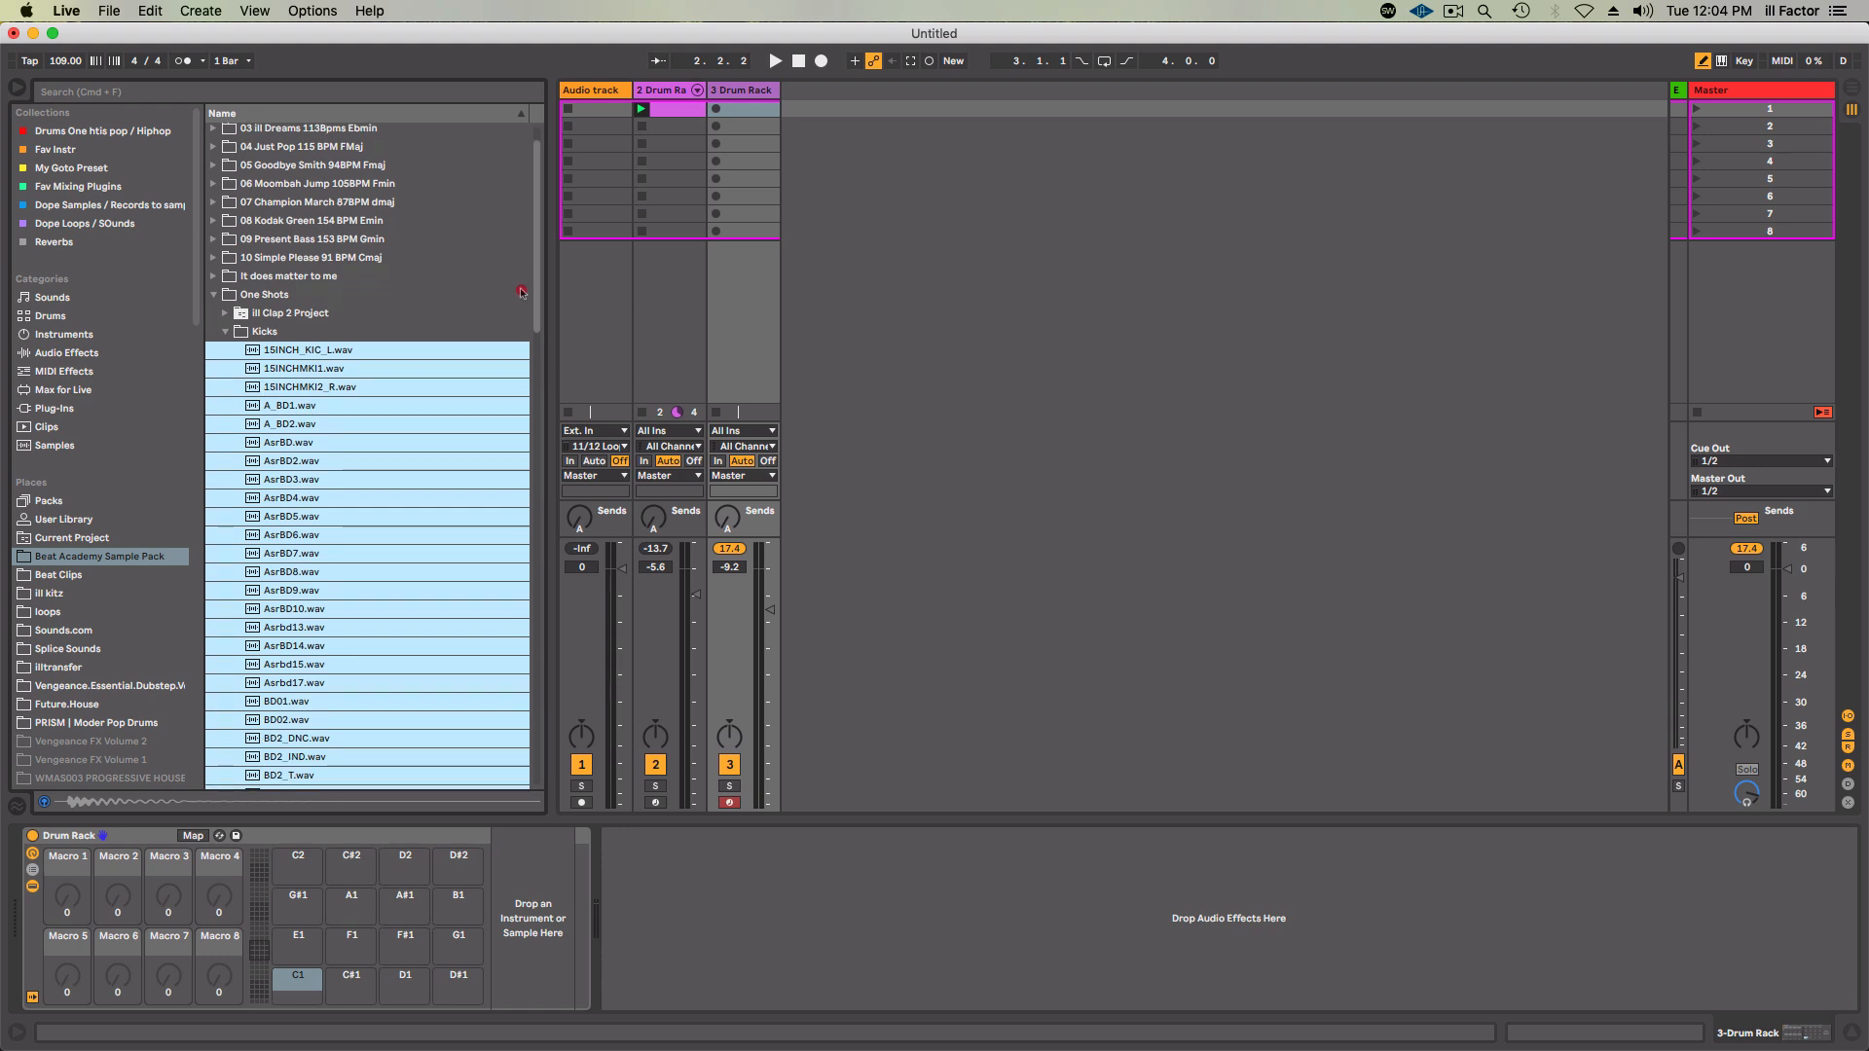
scroll(525, 311, "down", 3)
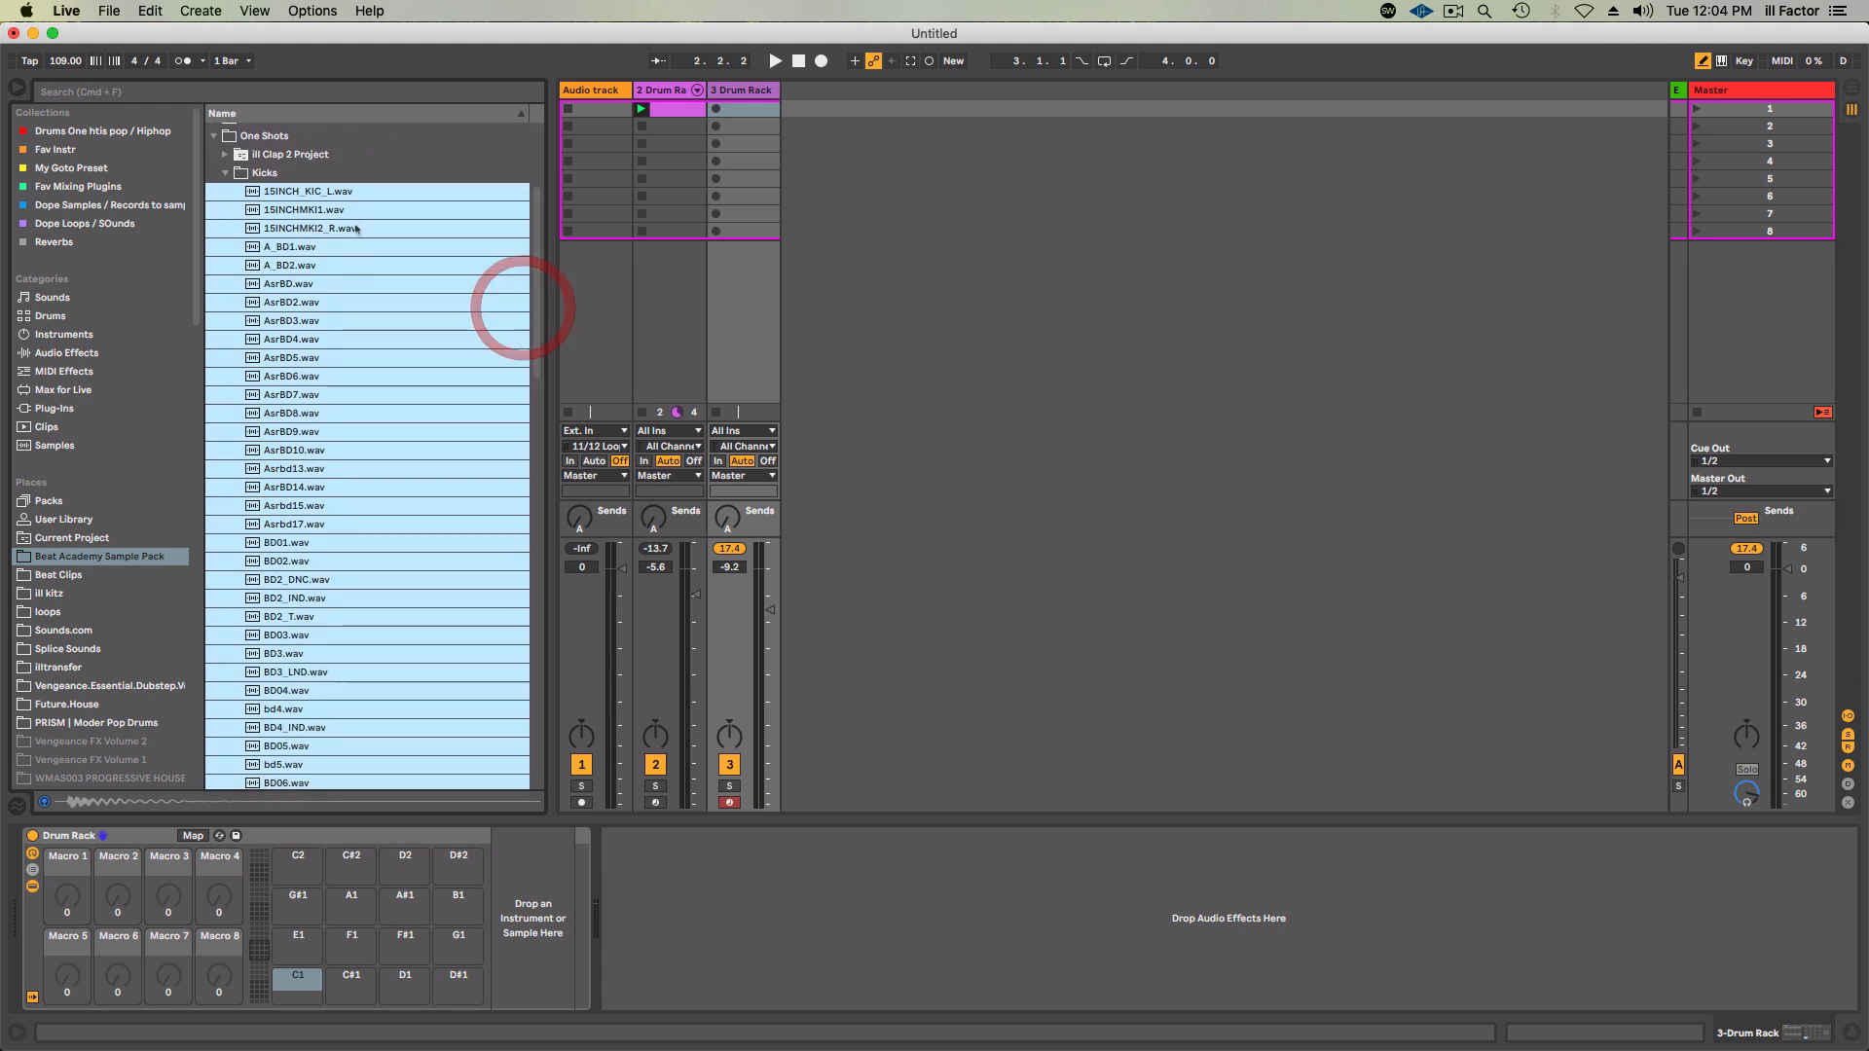
left_click_drag(300, 193, 305, 975)
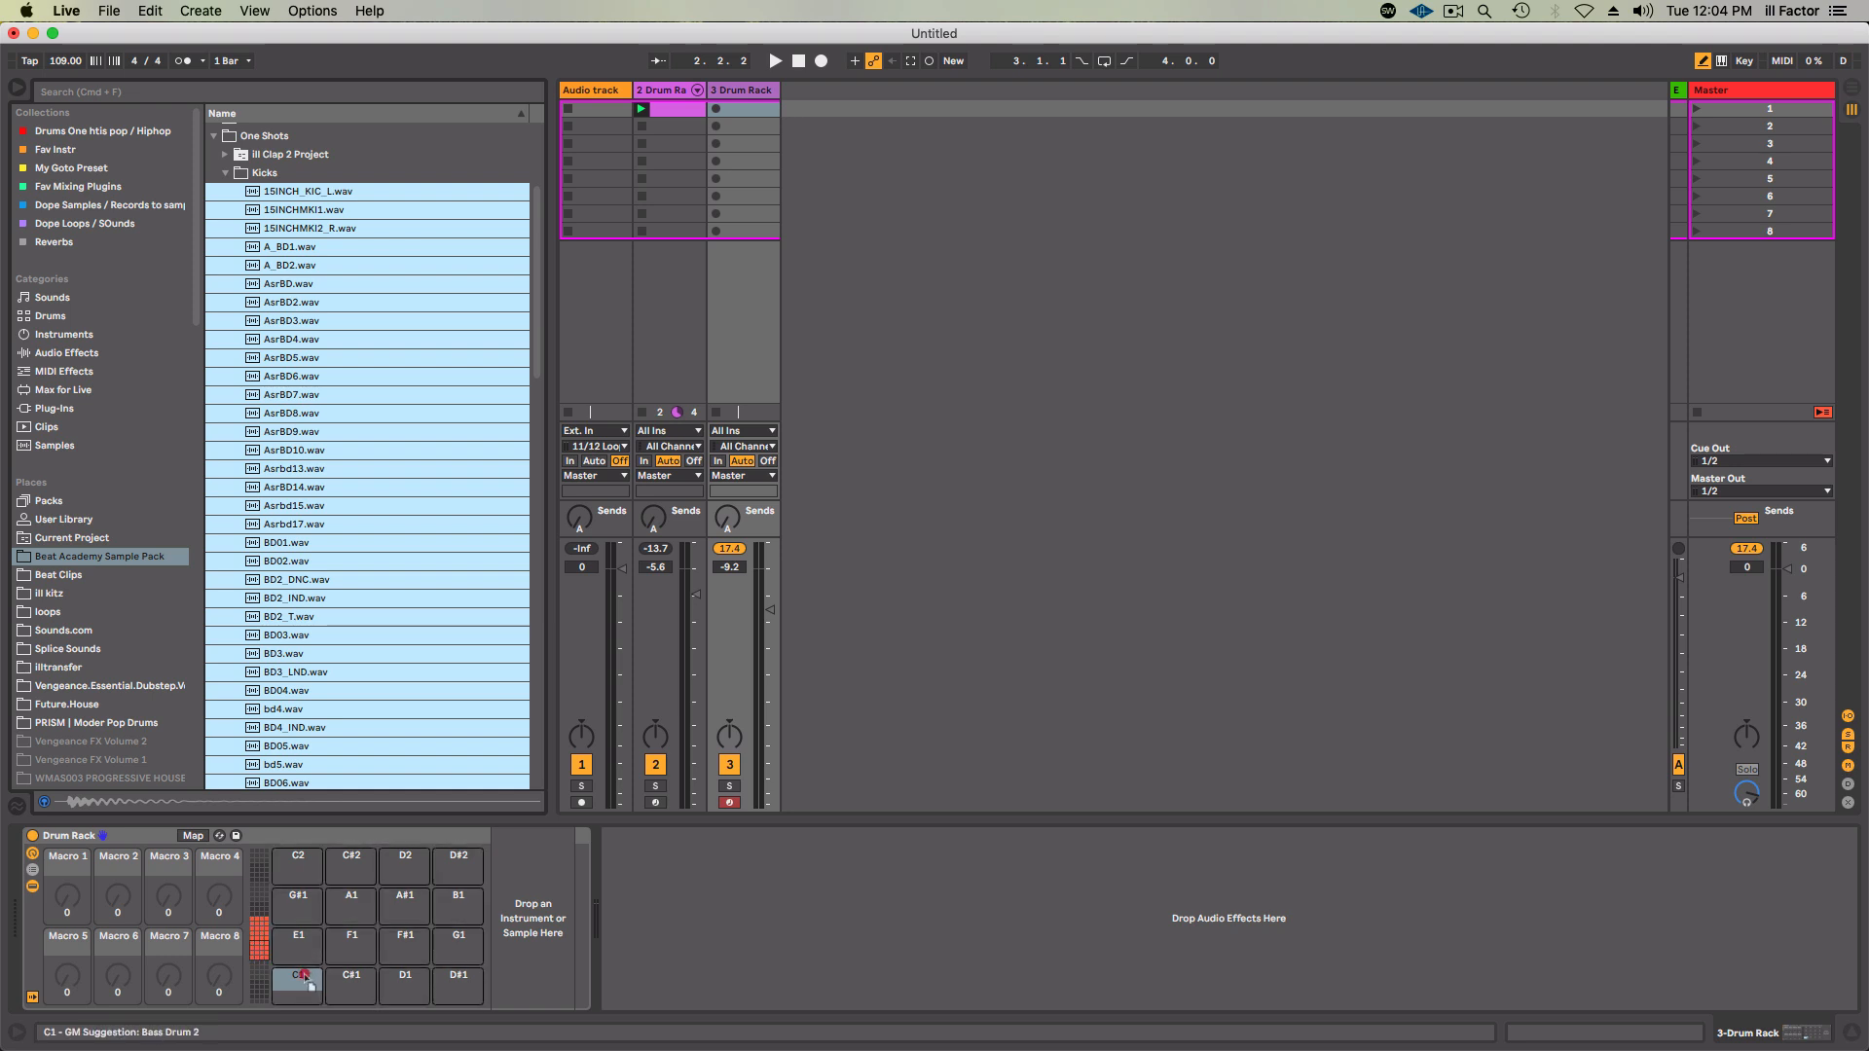
left_click_drag(306, 977, 303, 987)
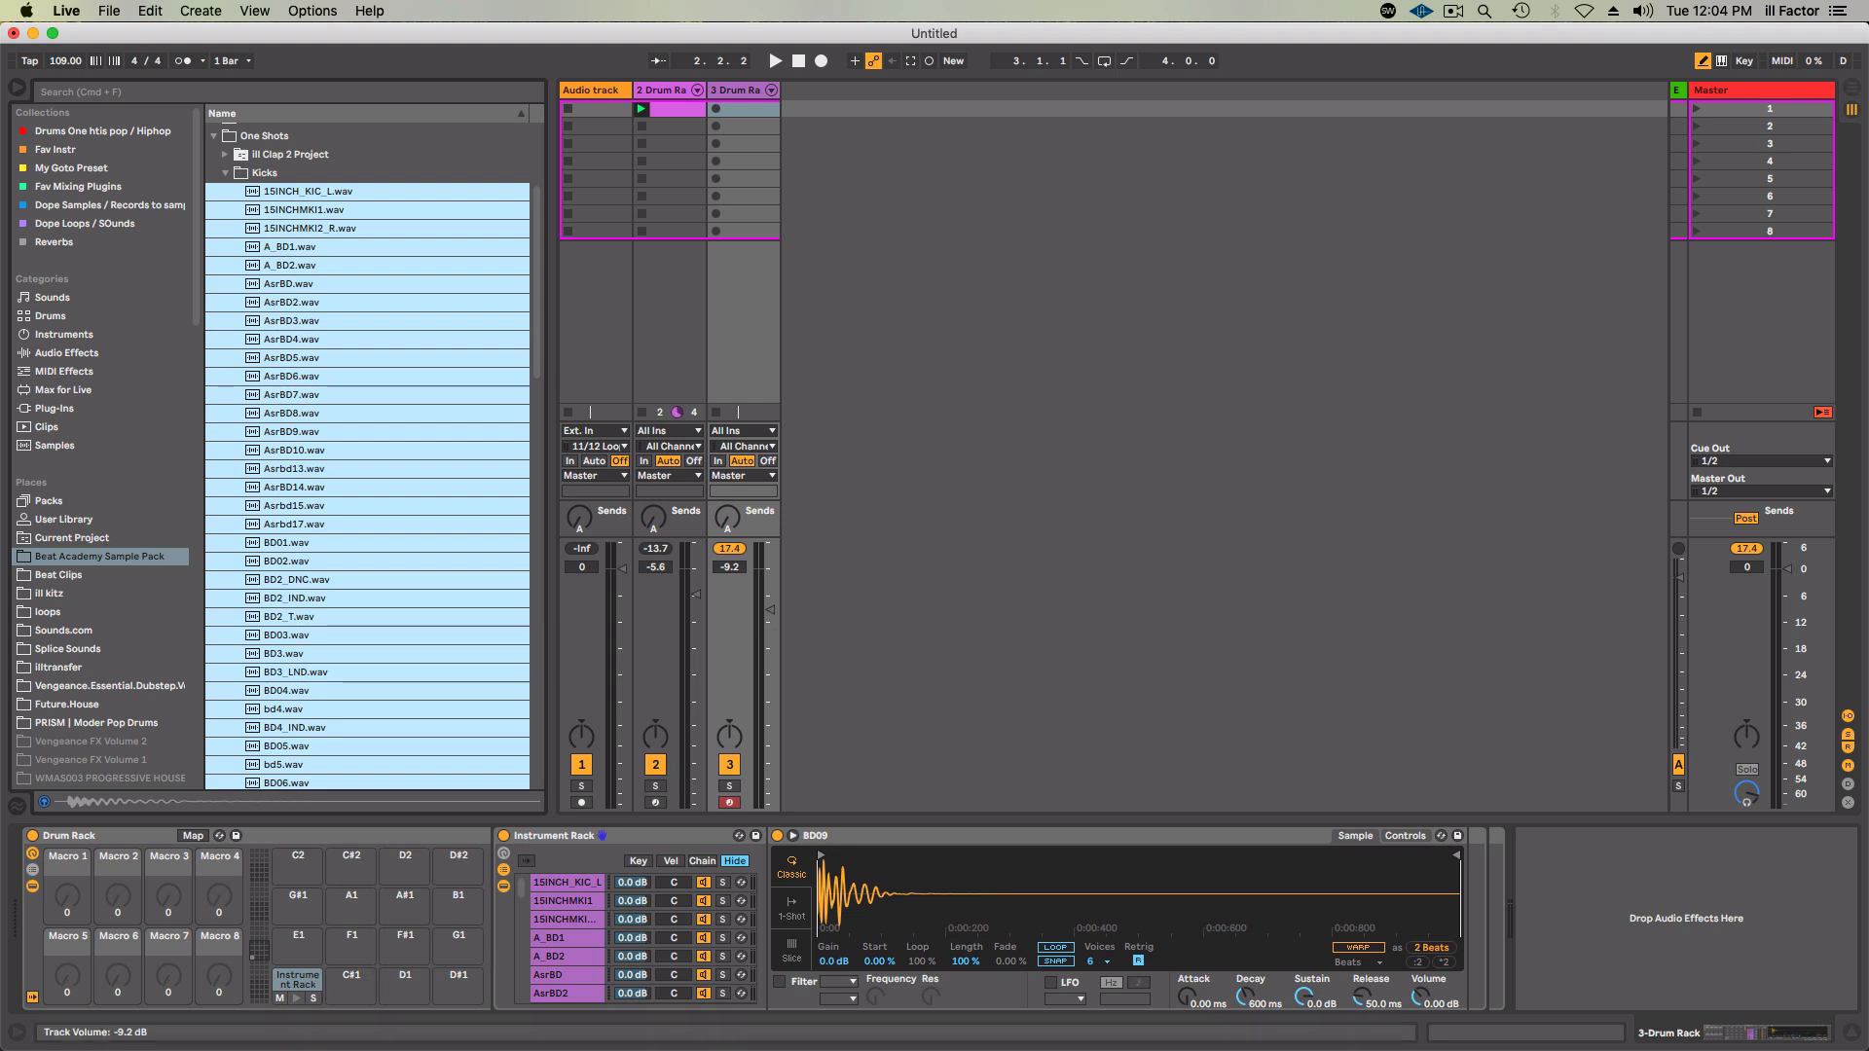
Lower the new Drum Rack track's volume to -13.1 dB and audition the layered kick pad.
left_click_drag(769, 612, 769, 634)
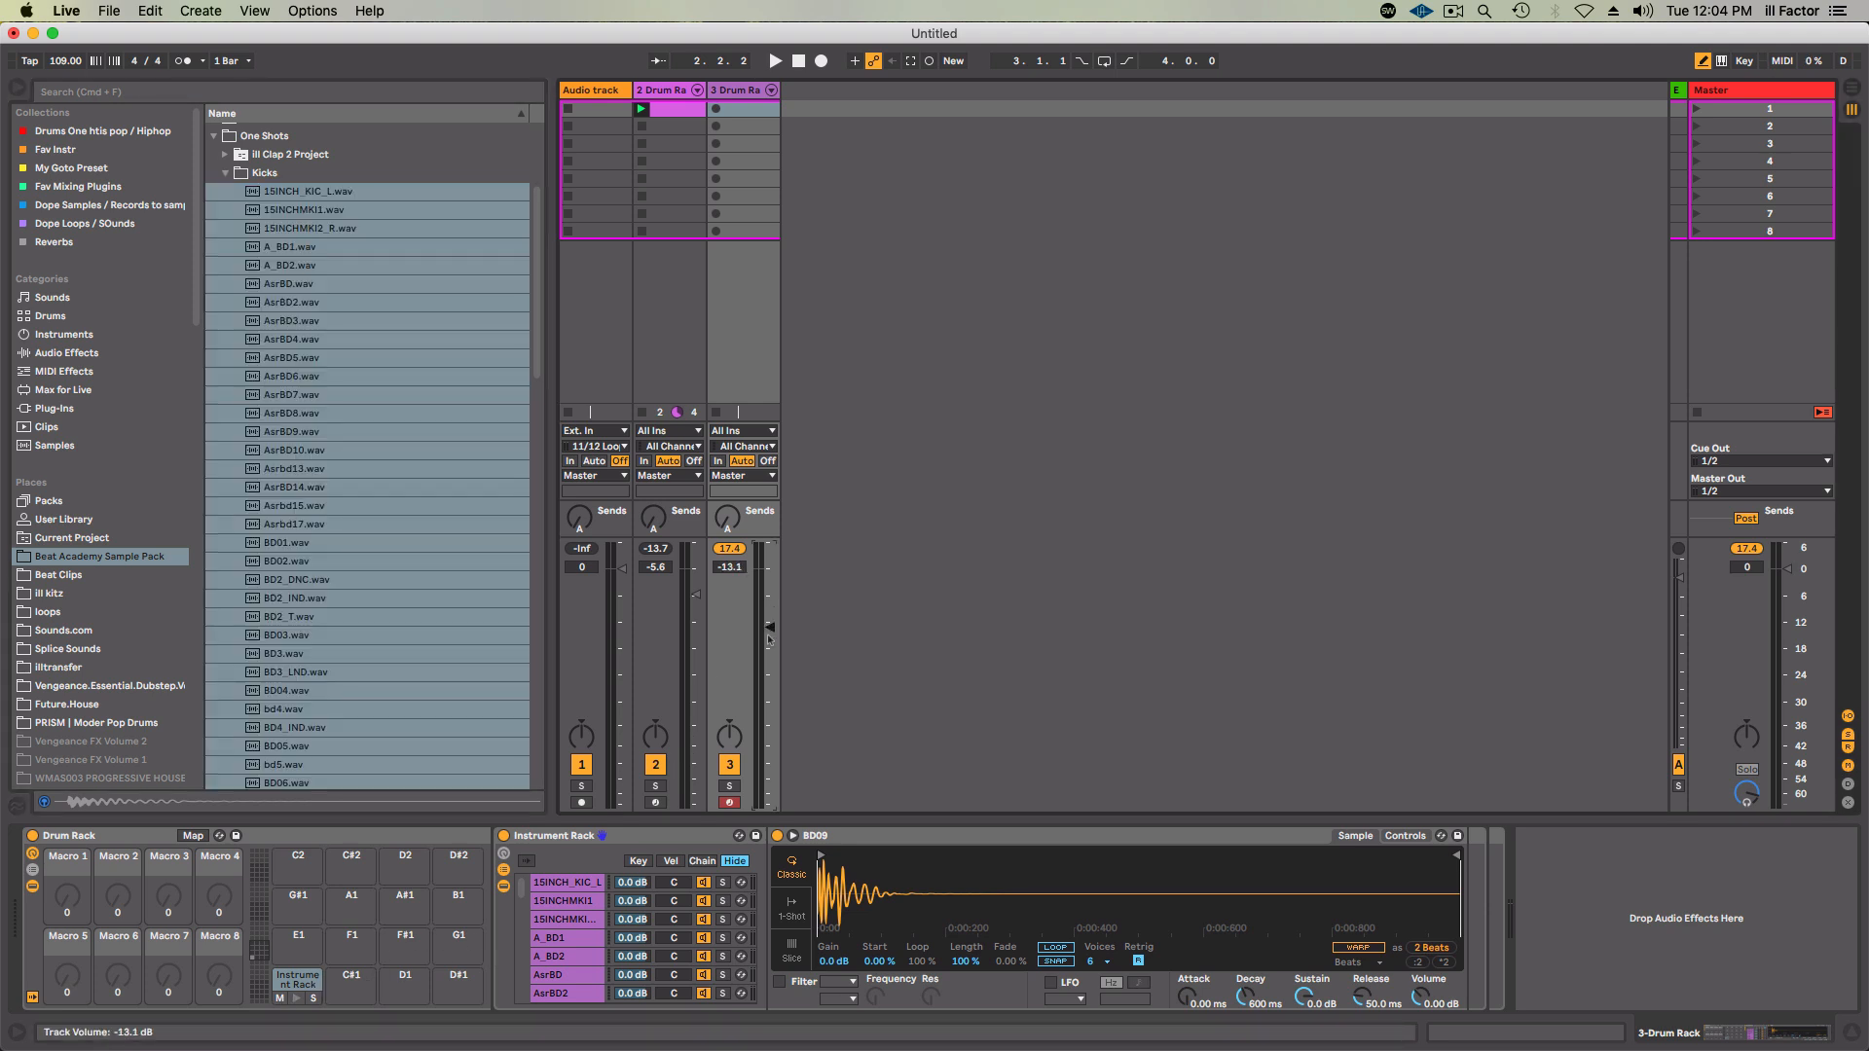
left_click(296, 999)
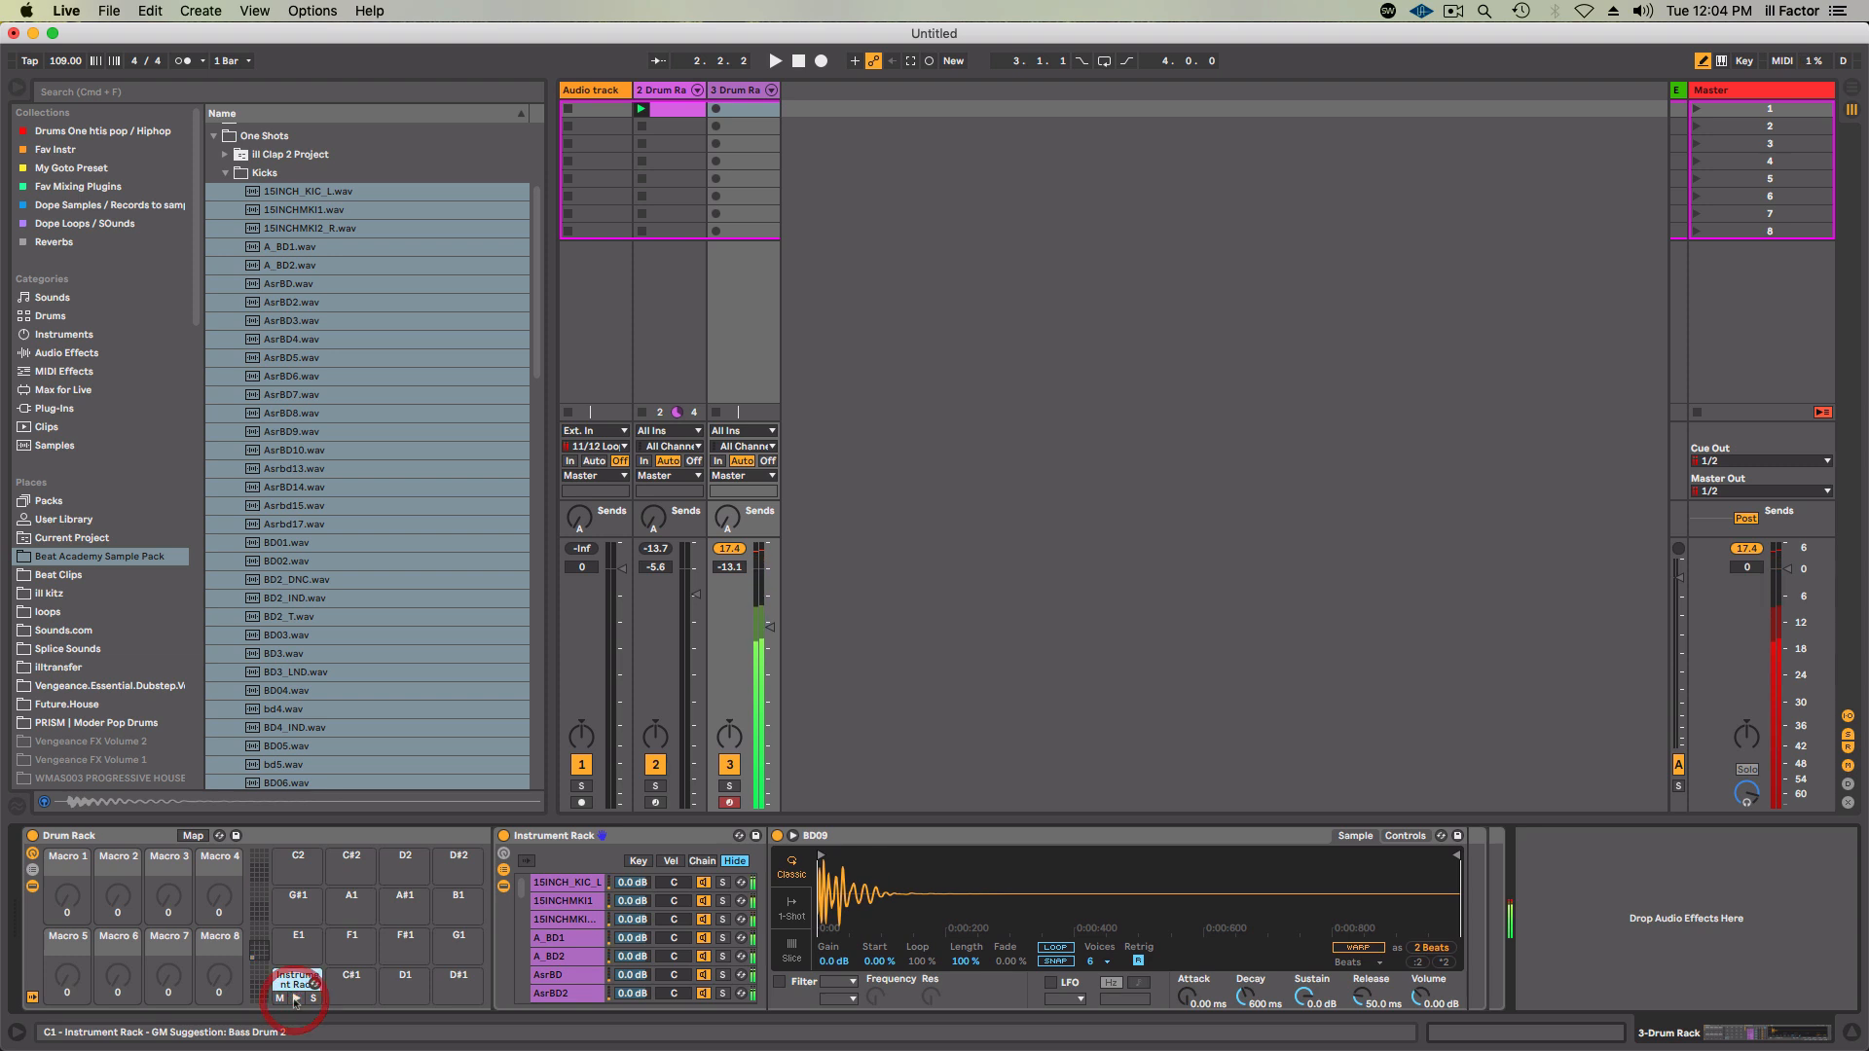
Show the Instrument Rack's chain select zones, select all kick chains, and extend their zones across the full 0 to 127 range.
left_click(701, 860)
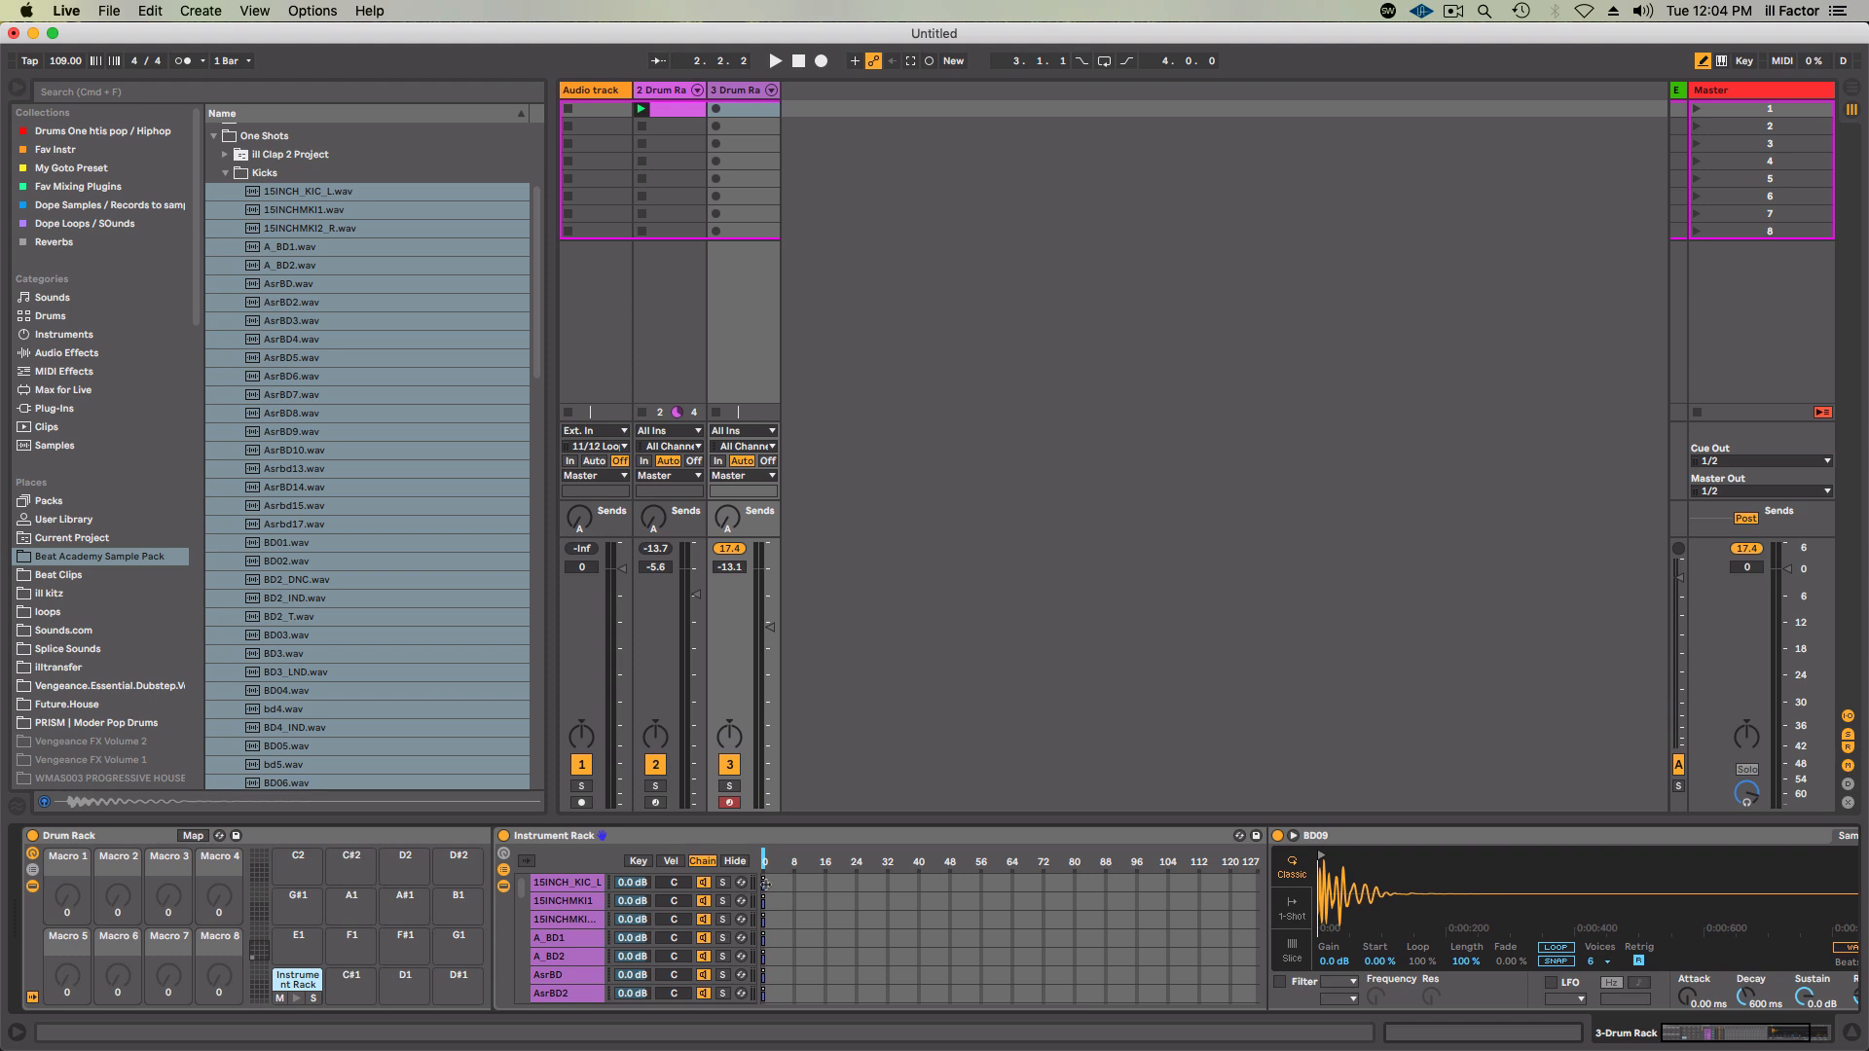
left_click(587, 883)
left_click_drag(522, 889, 555, 861)
left_click(571, 950, "shift")
left_click(557, 884)
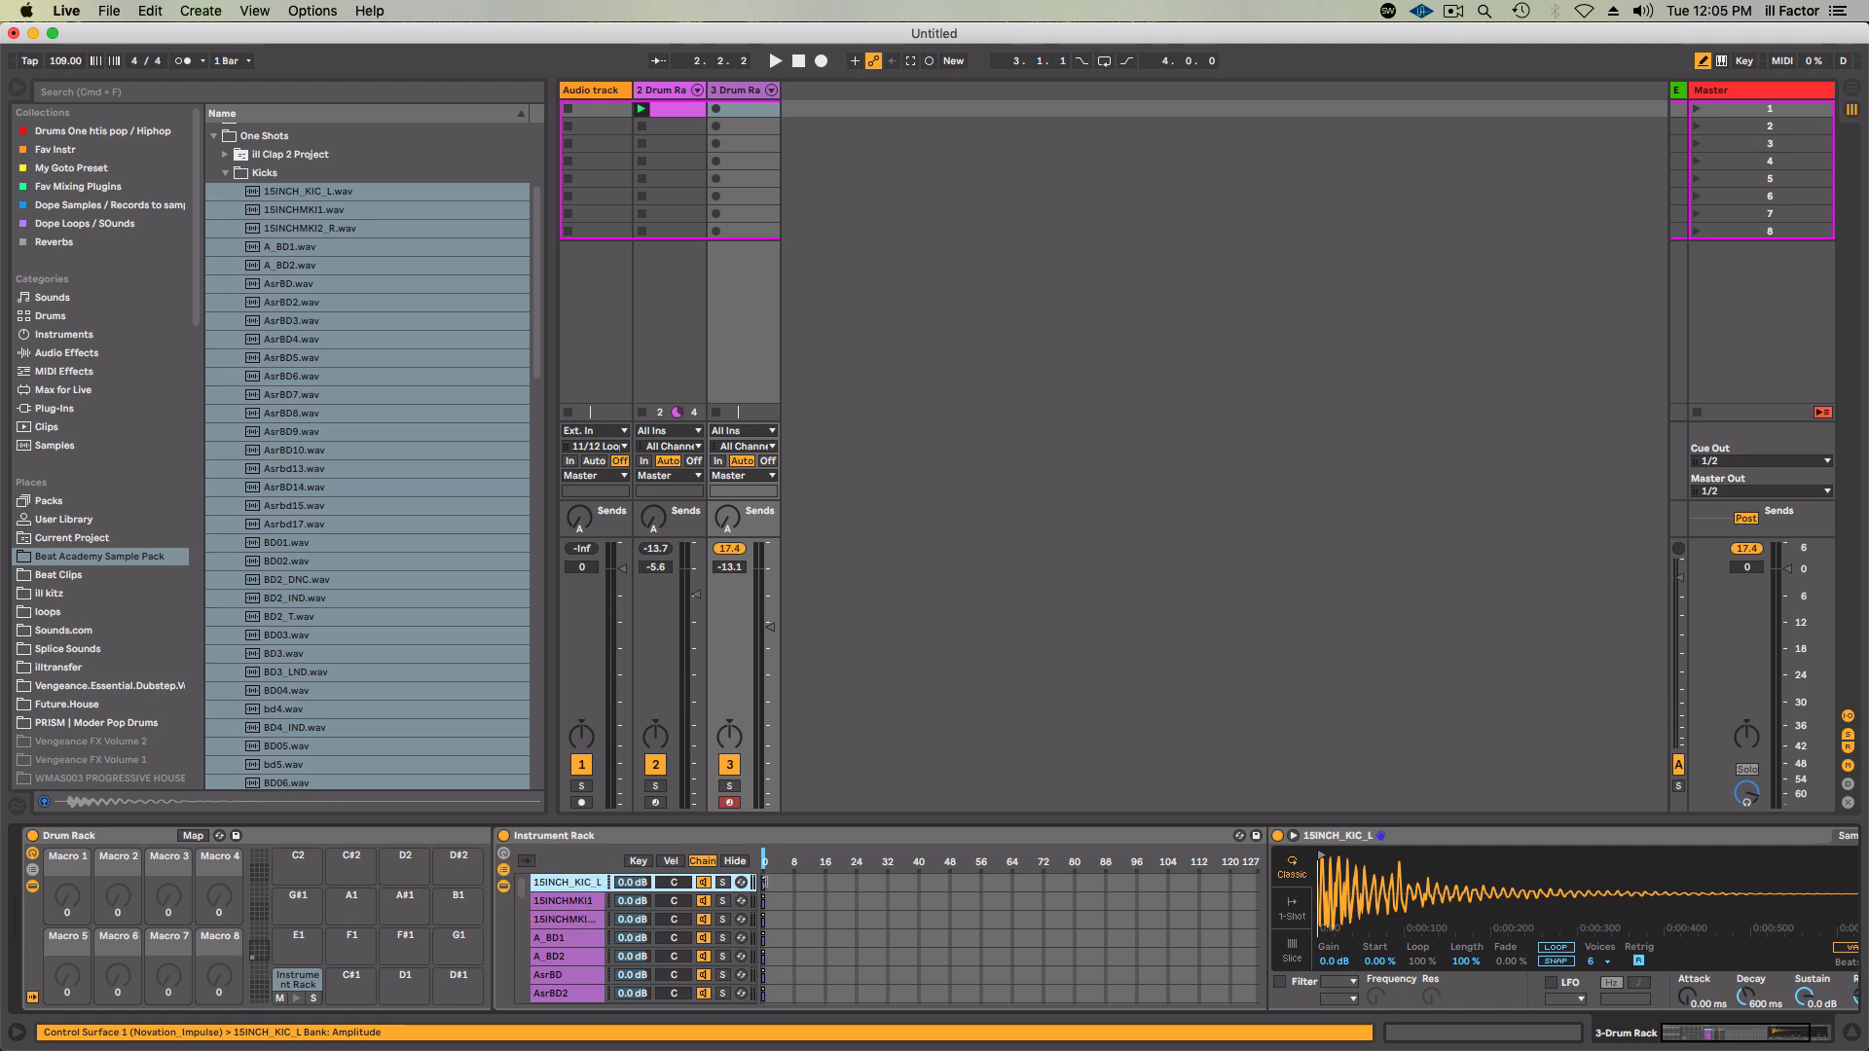
key("super+a")
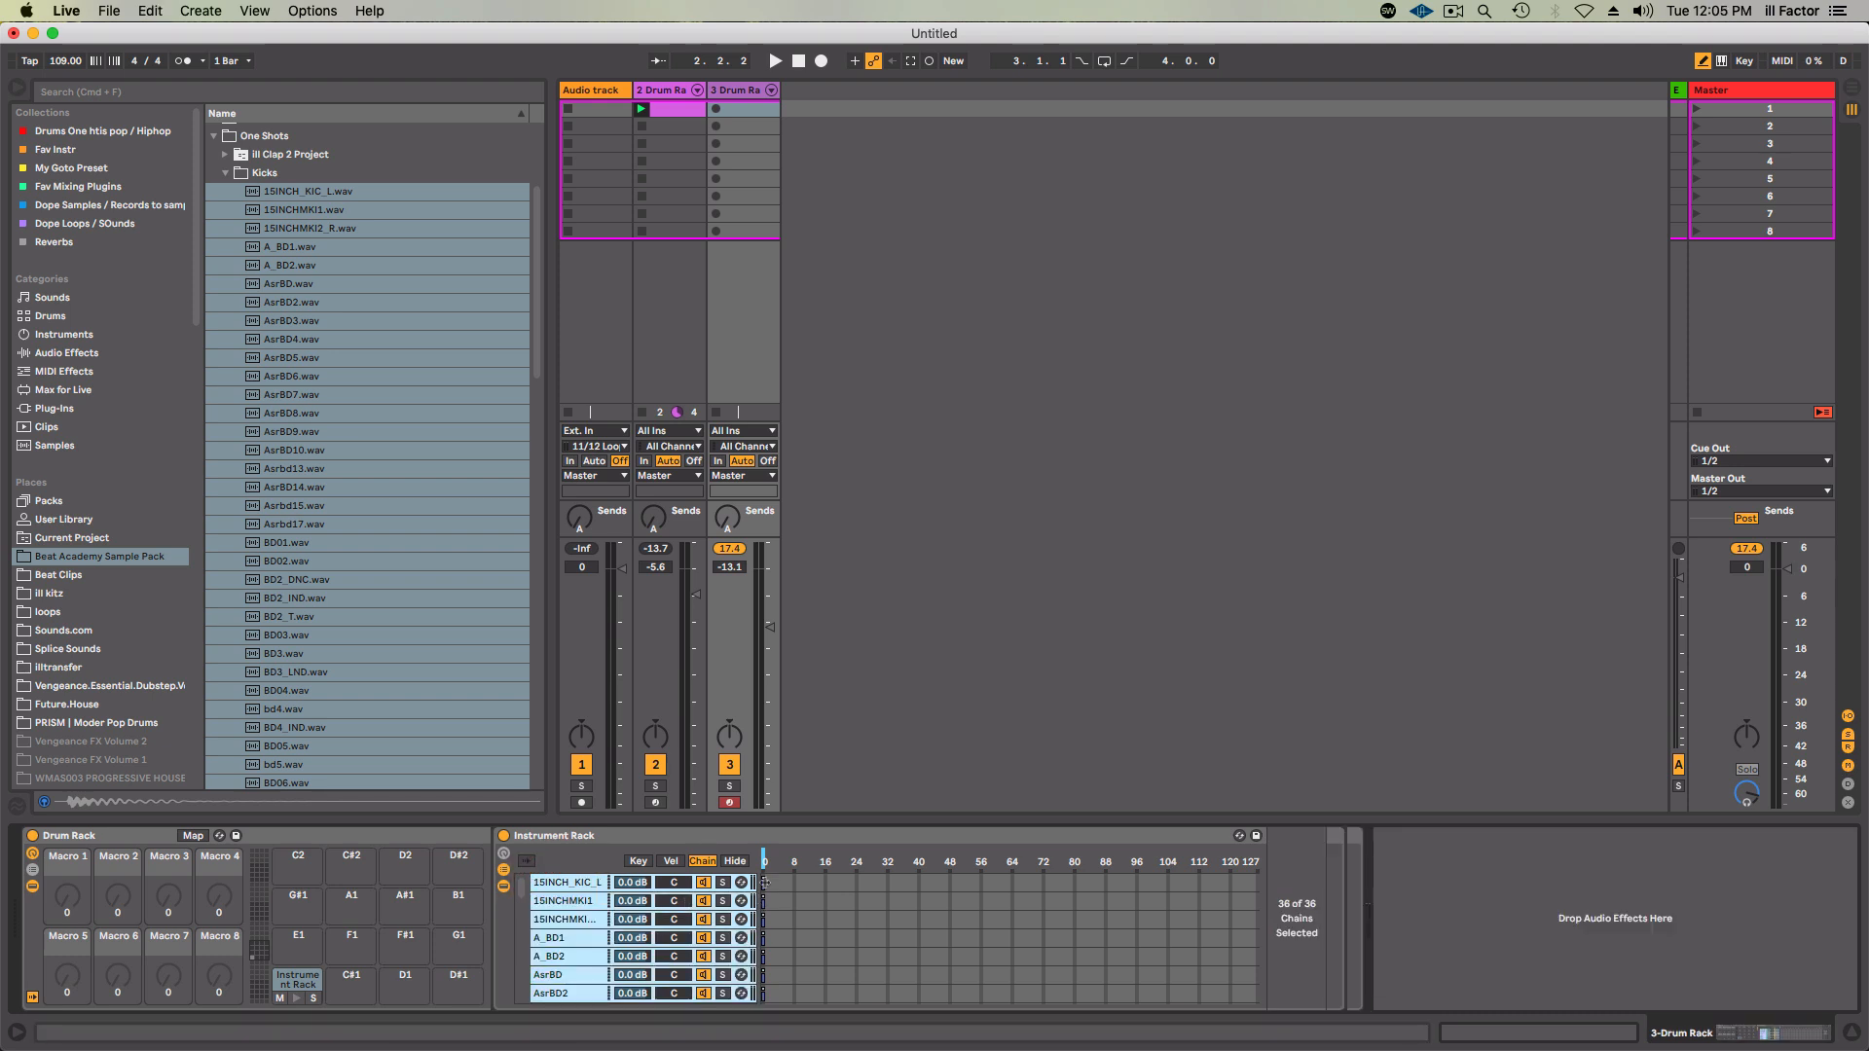
left_click_drag(767, 882, 1490, 908)
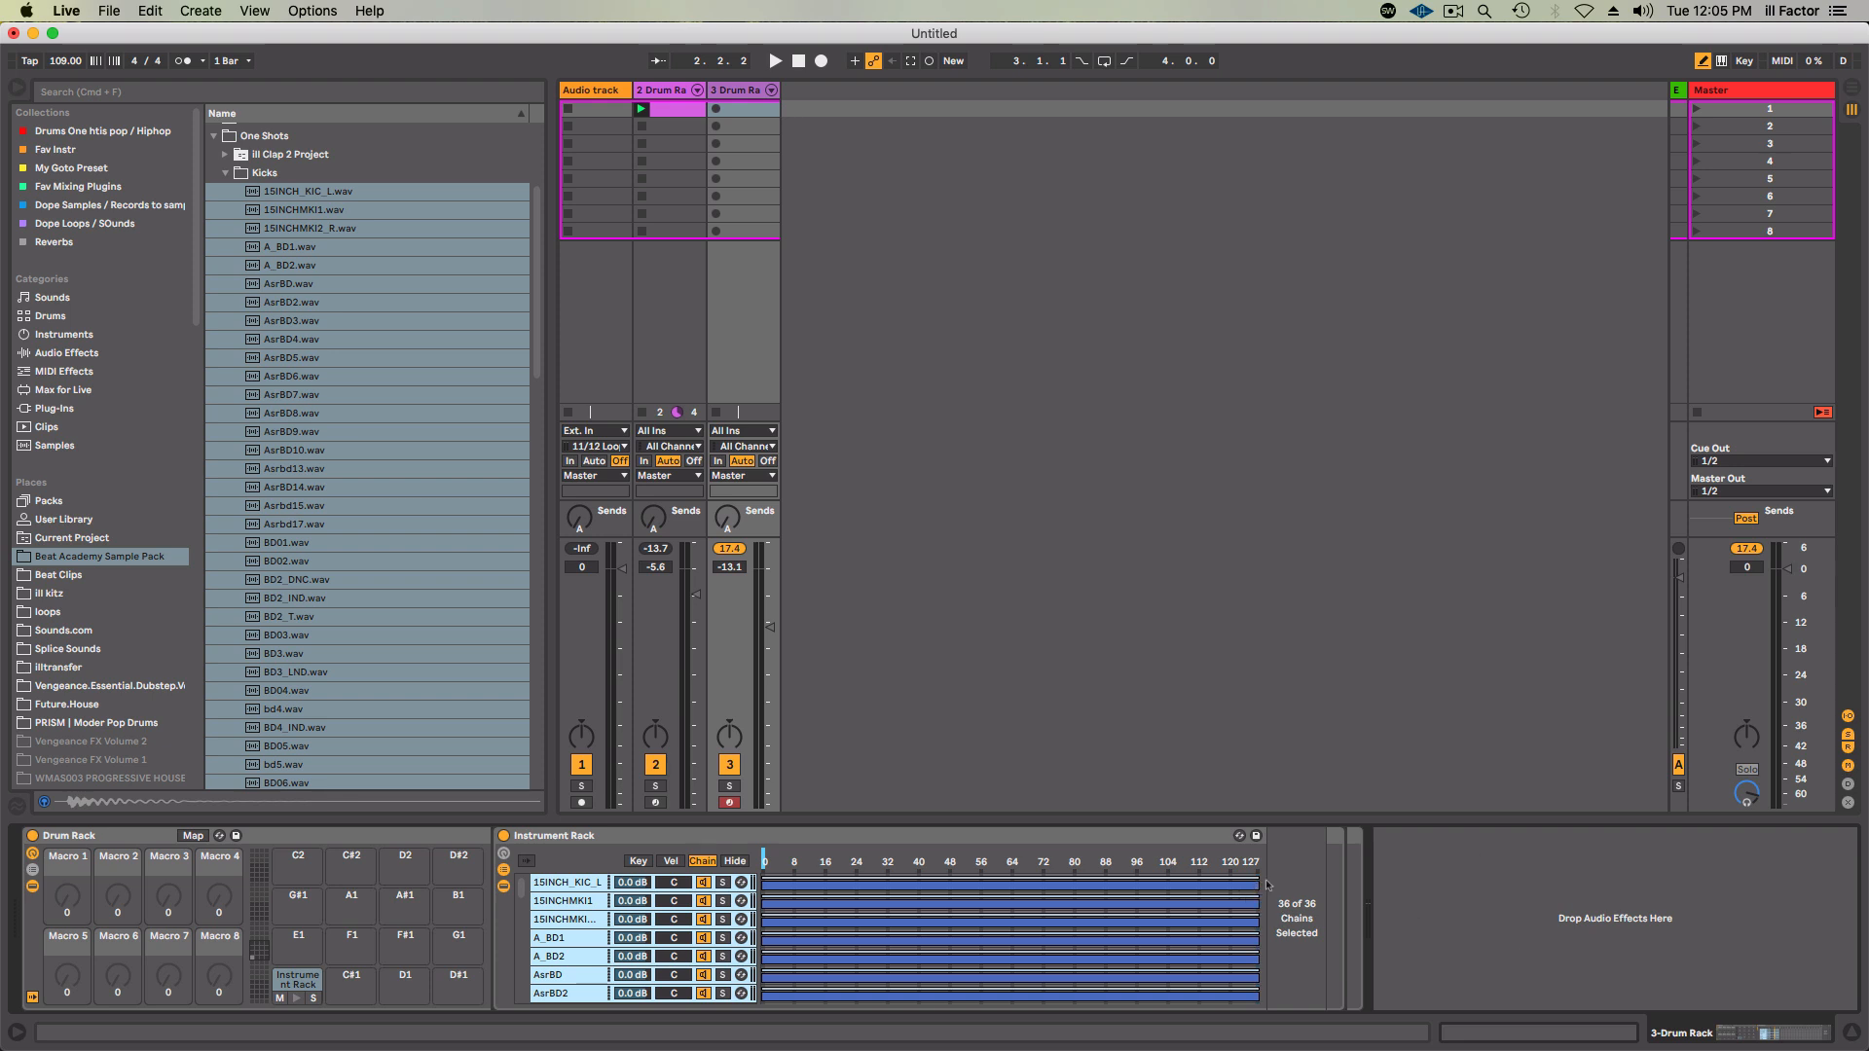
Distribute the selected kick chains' select ranges equally across the zone editor.
left_click_drag(513, 919, 559, 827)
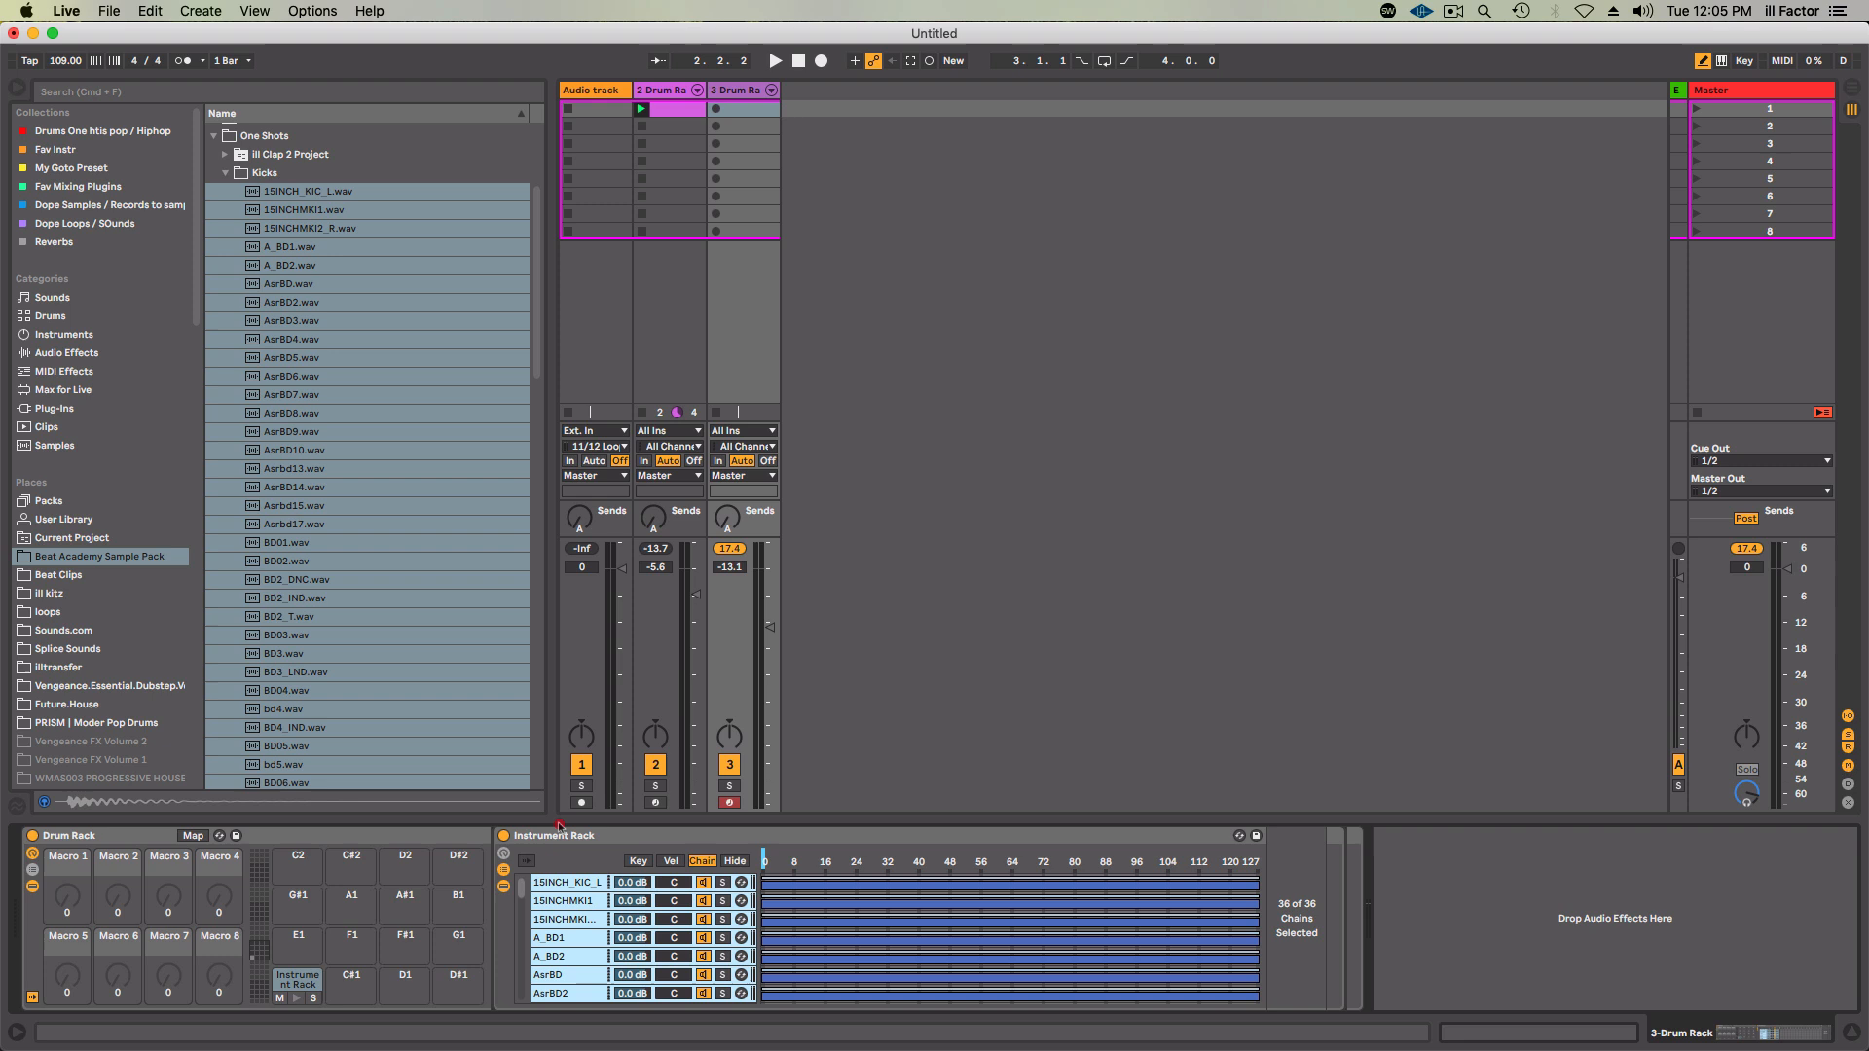
right_click(851, 888)
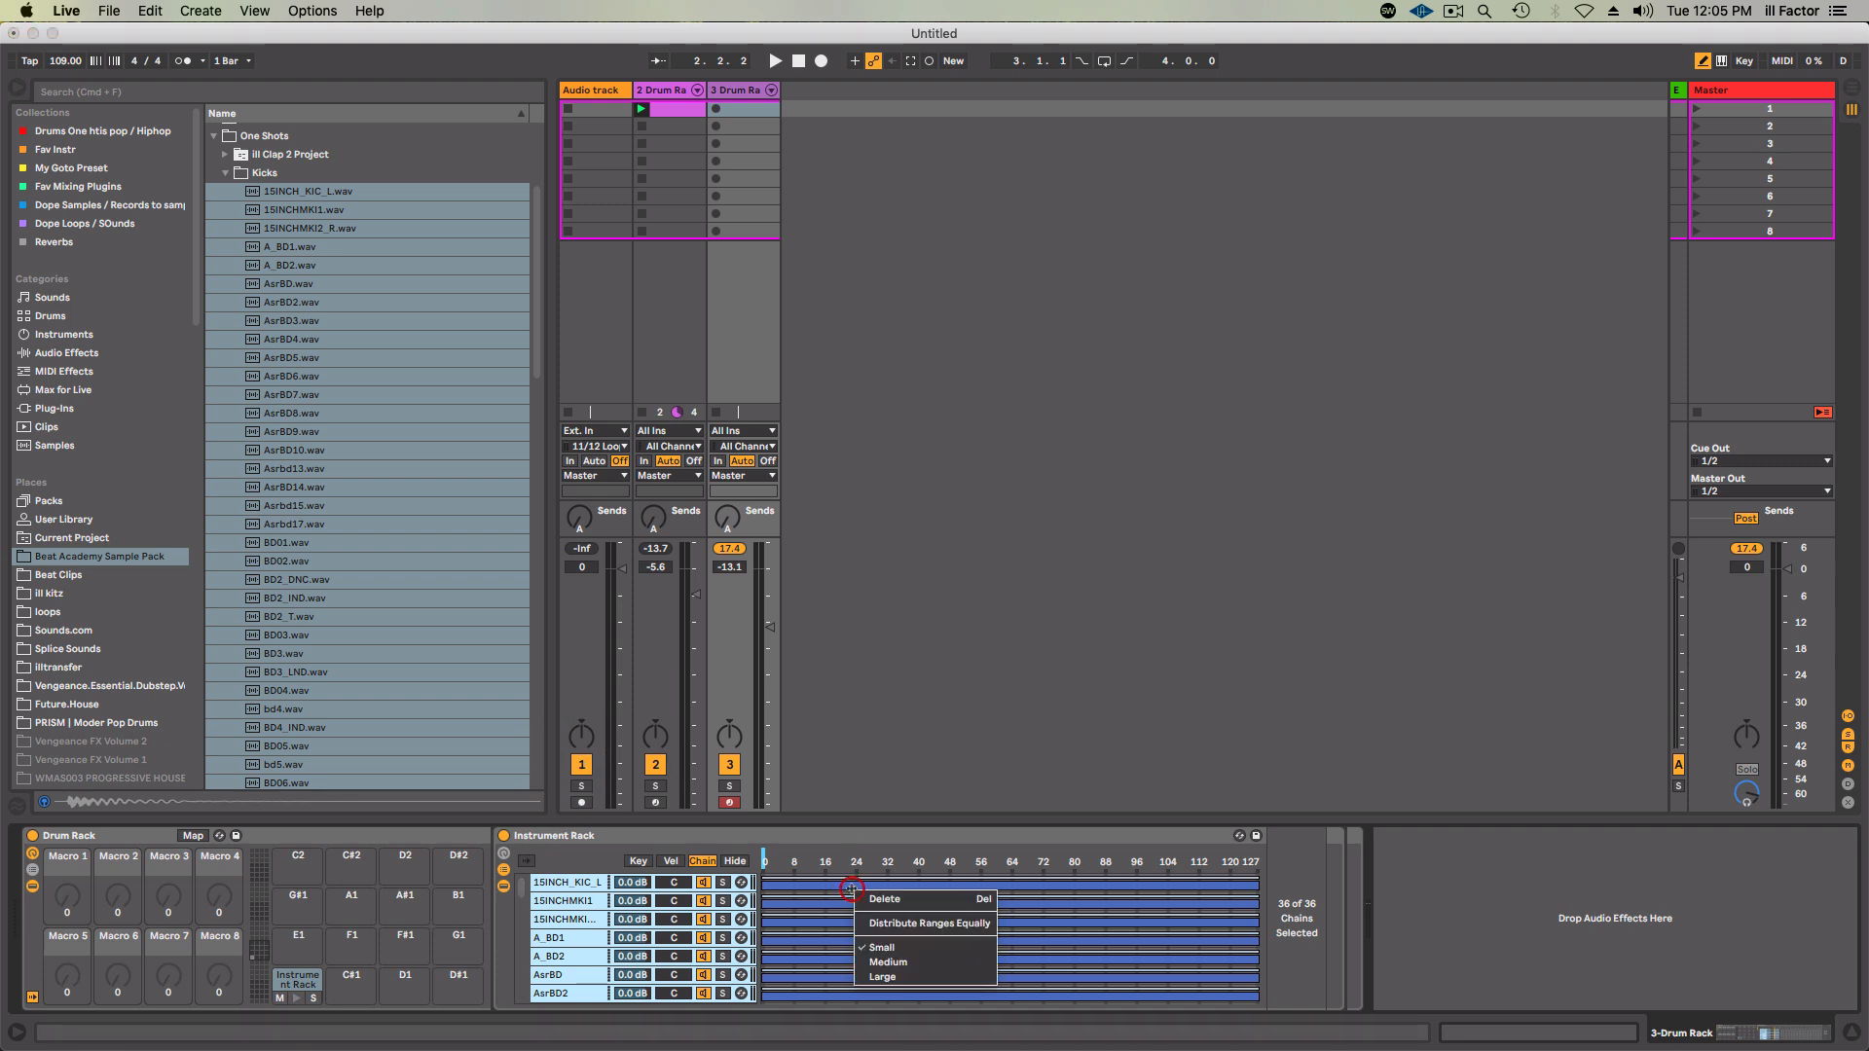
left_click(913, 924)
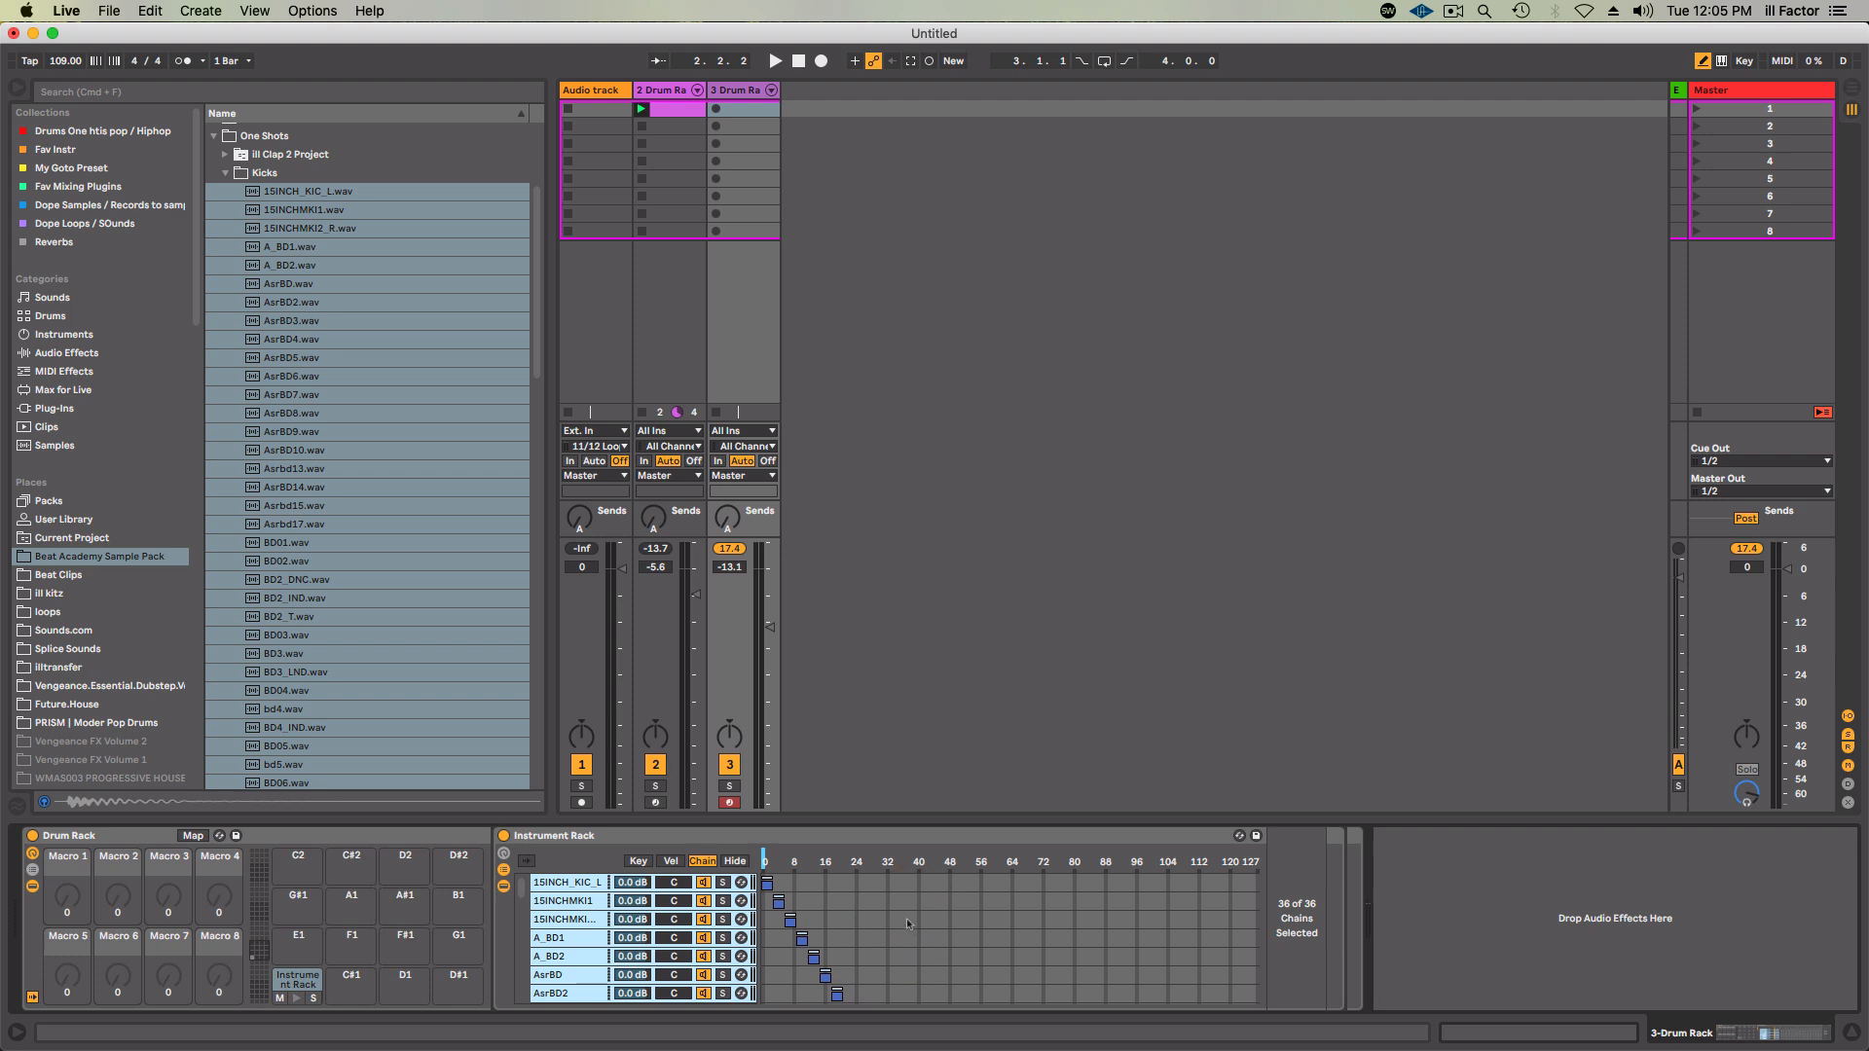
Select the 15INCH_KIC_L chain and move the chain selector to about 7 to audition the kick there.
left_click(560, 883)
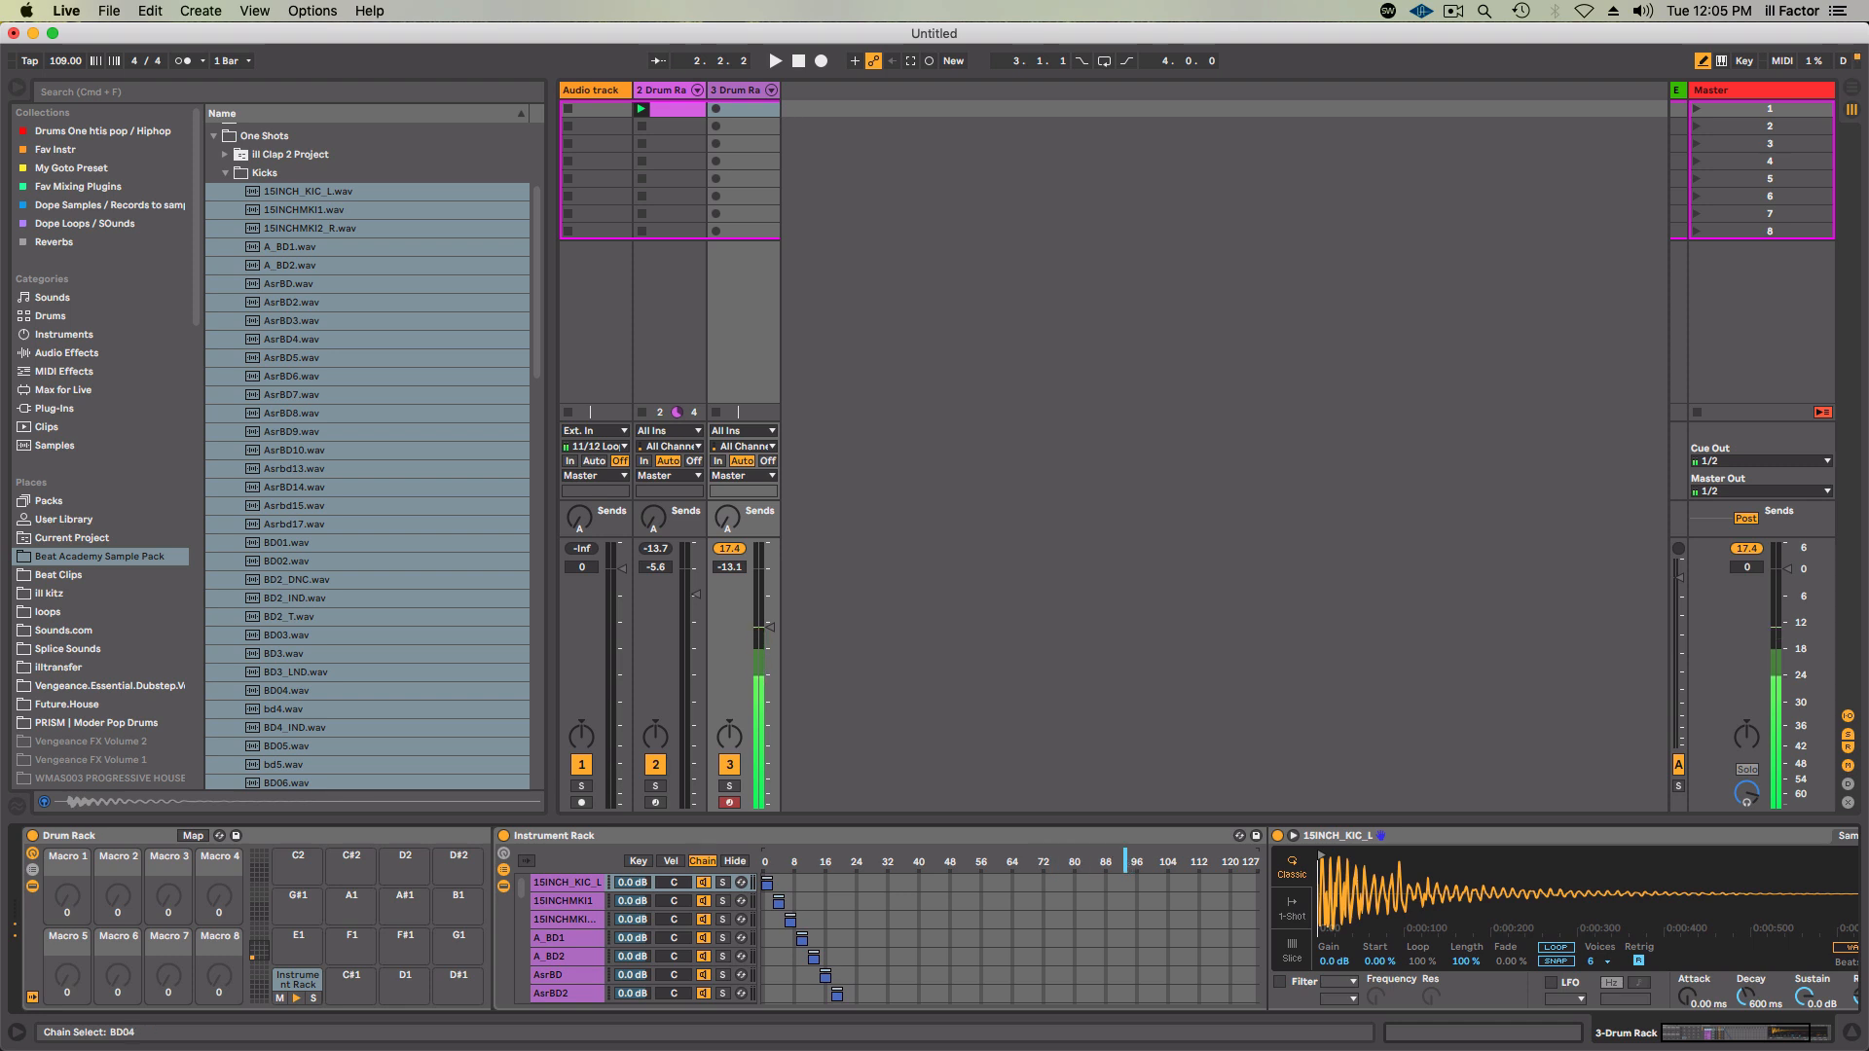
left_click_drag(764, 867, 790, 874)
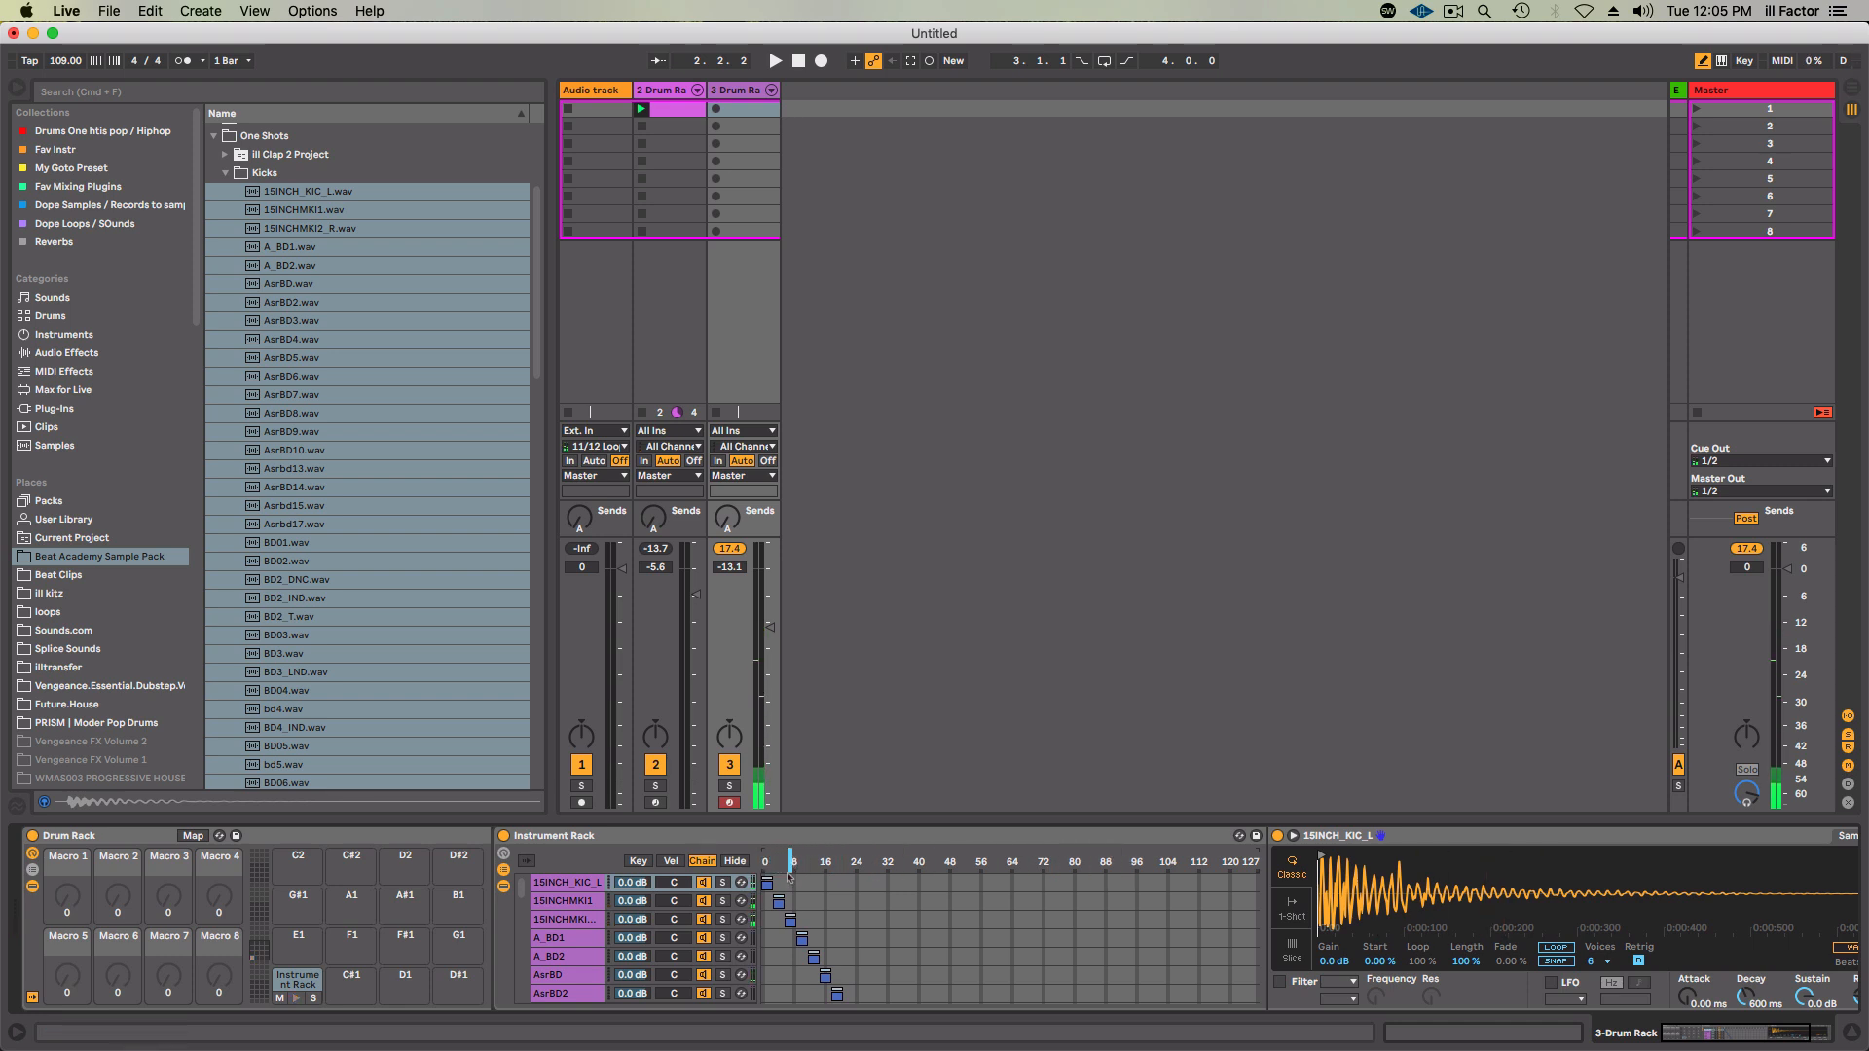
Map the Instrument Rack's chain selector to its Macro 1 and turn that macro down to 0.
right_click(790, 860)
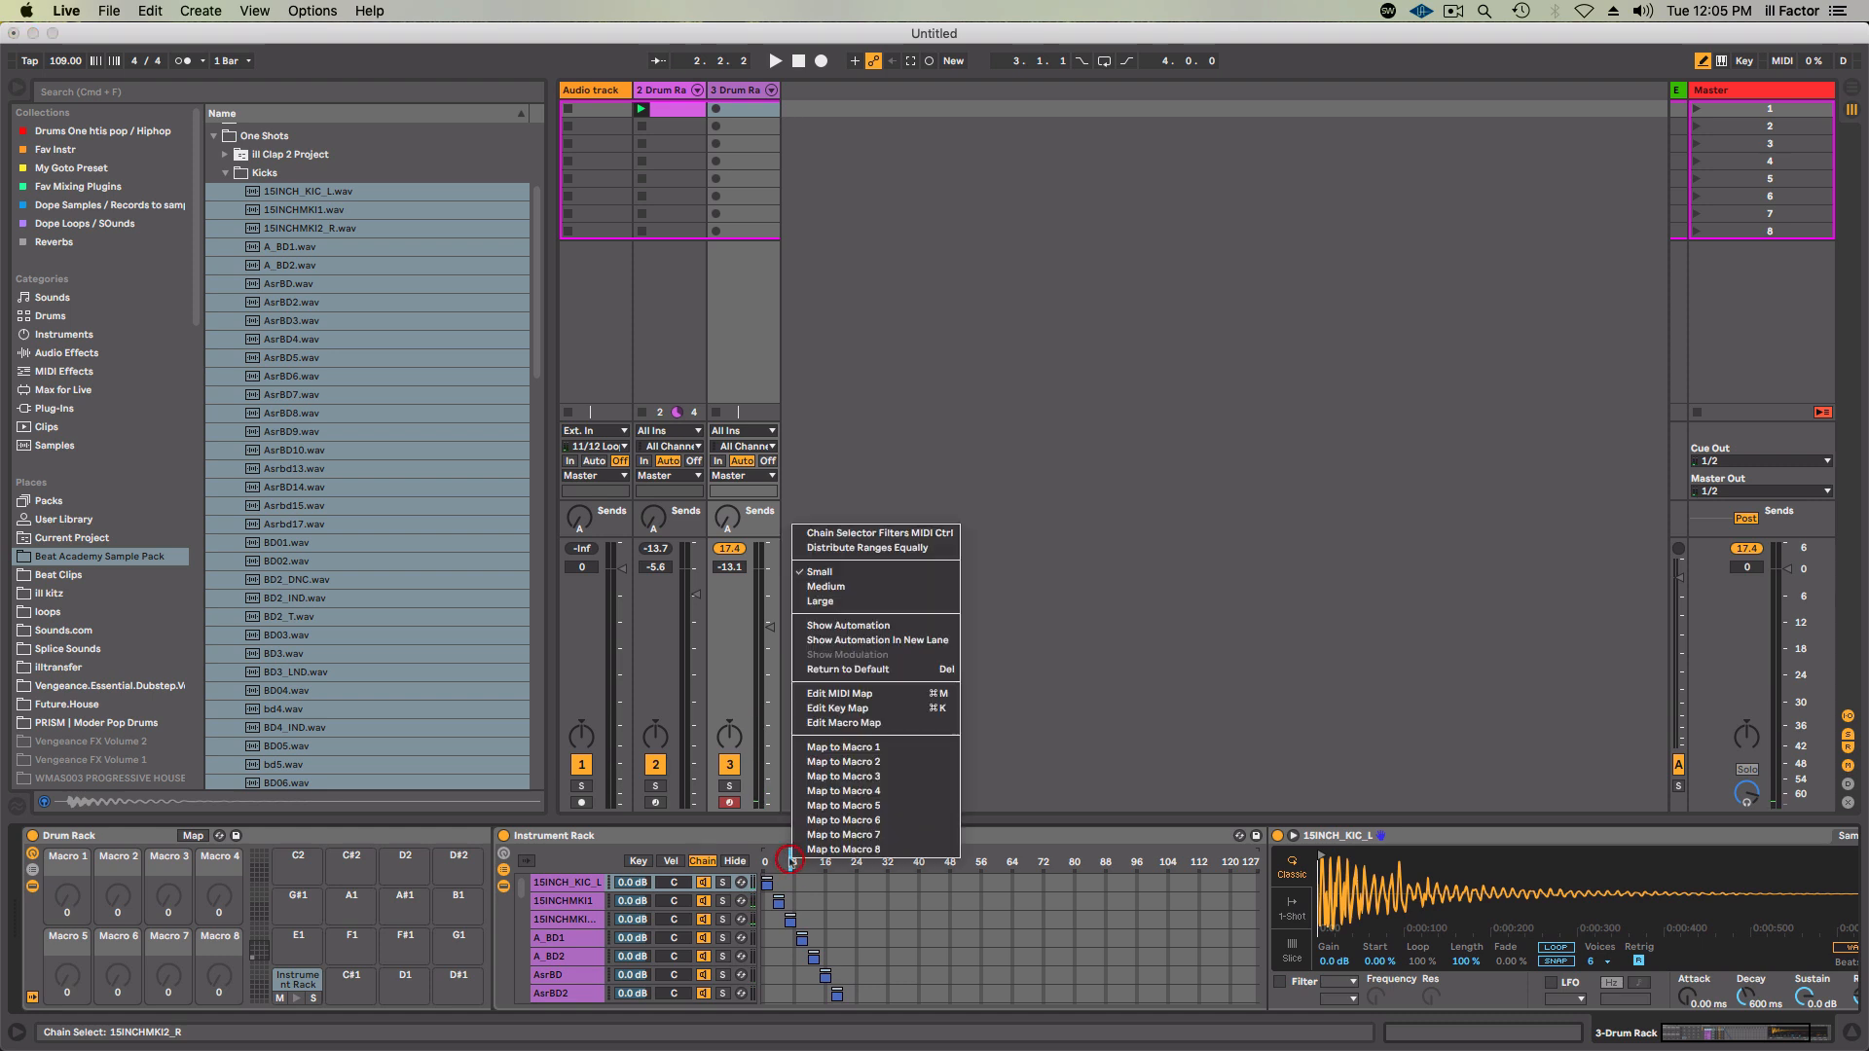
left_click(854, 749)
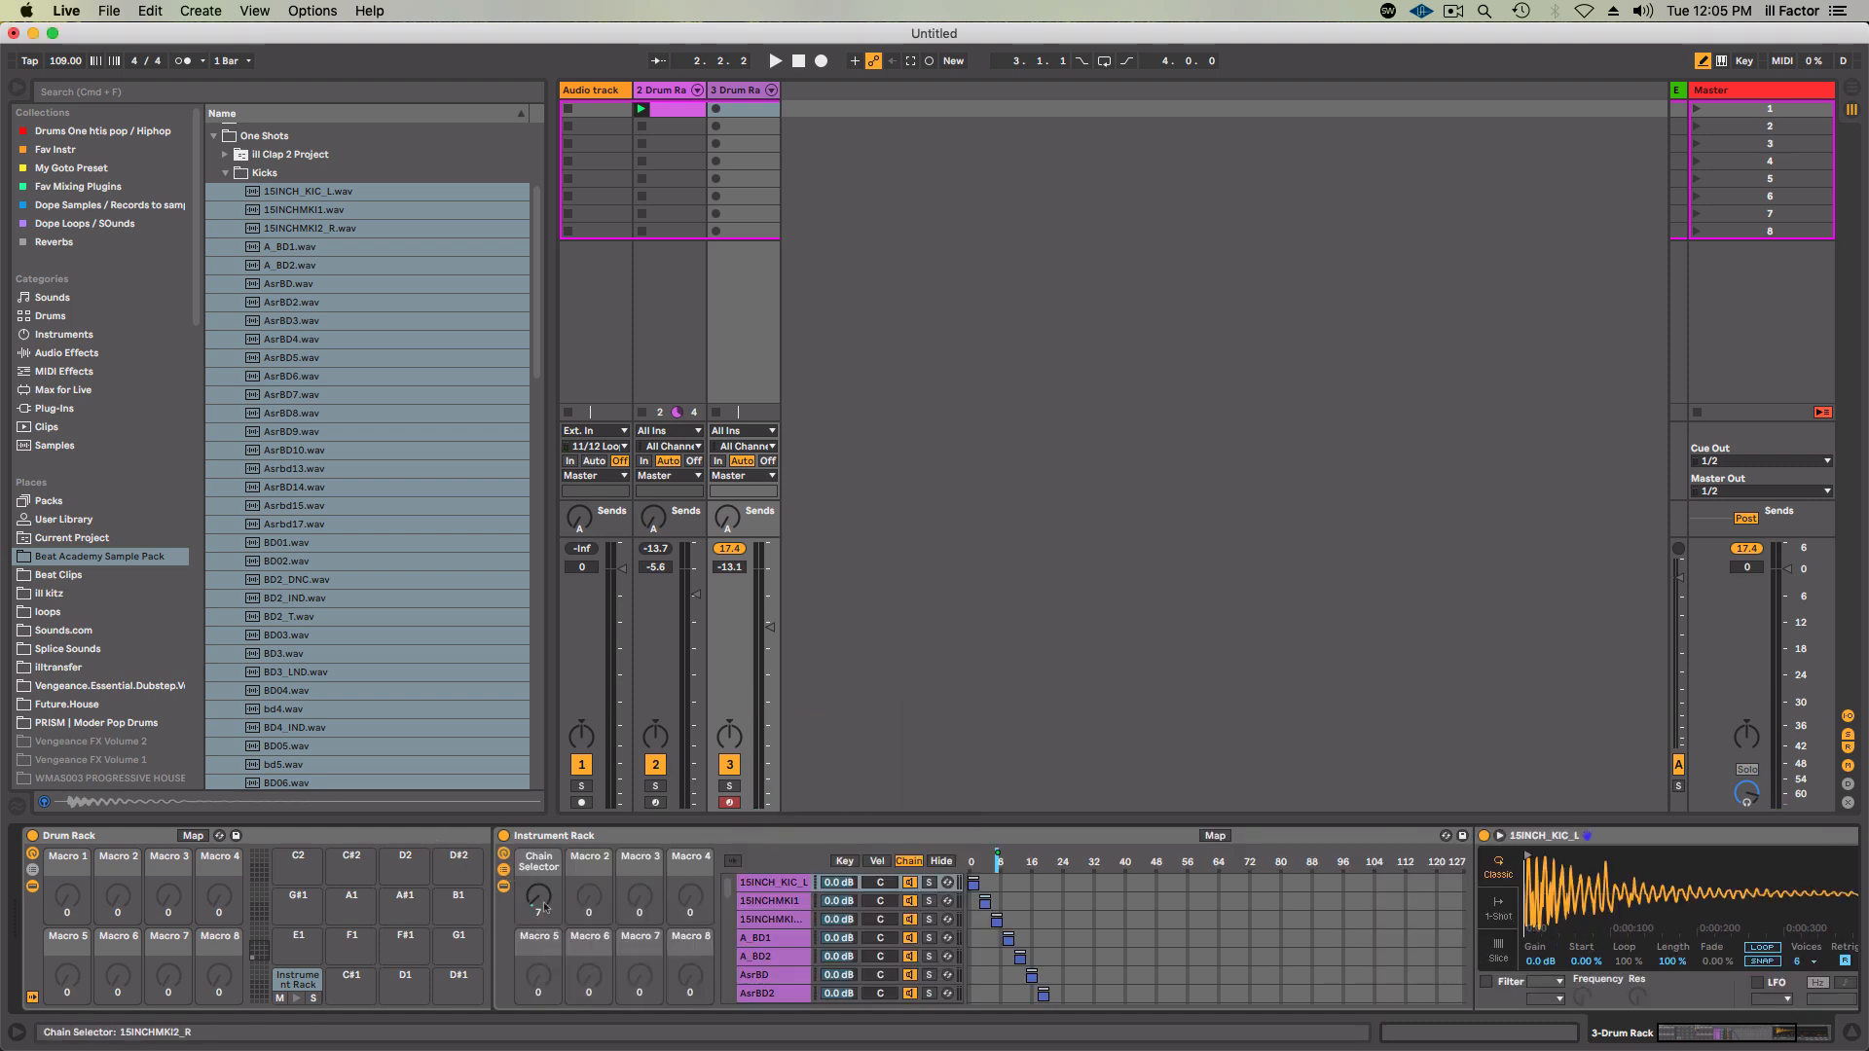
mouse_move(543, 903)
left_mouse_down()
mouse_move(544, 839)
mouse_move(543, 915)
left_mouse_up()
Map the Instrument Rack's Chain Selector macro to the Drum Rack's Macro 1 and collapse the Instrument Rack.
right_click(541, 891)
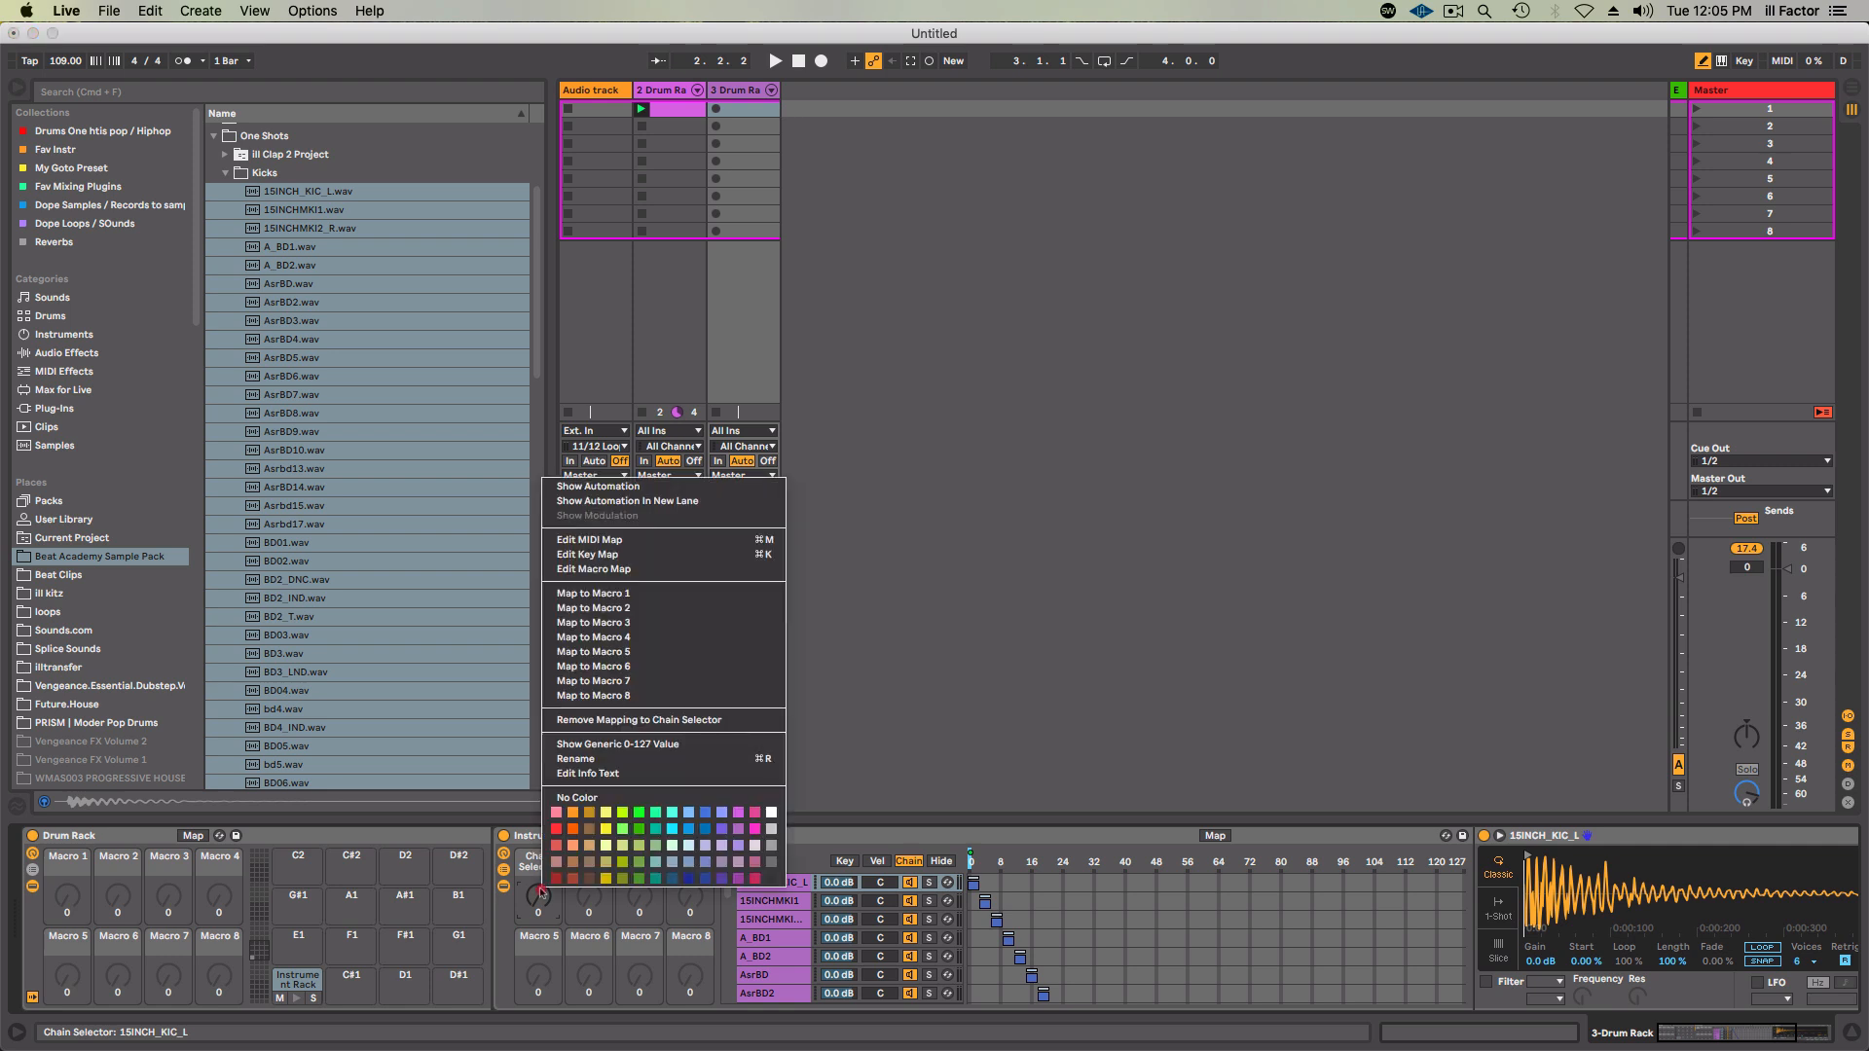
left_click(655, 594)
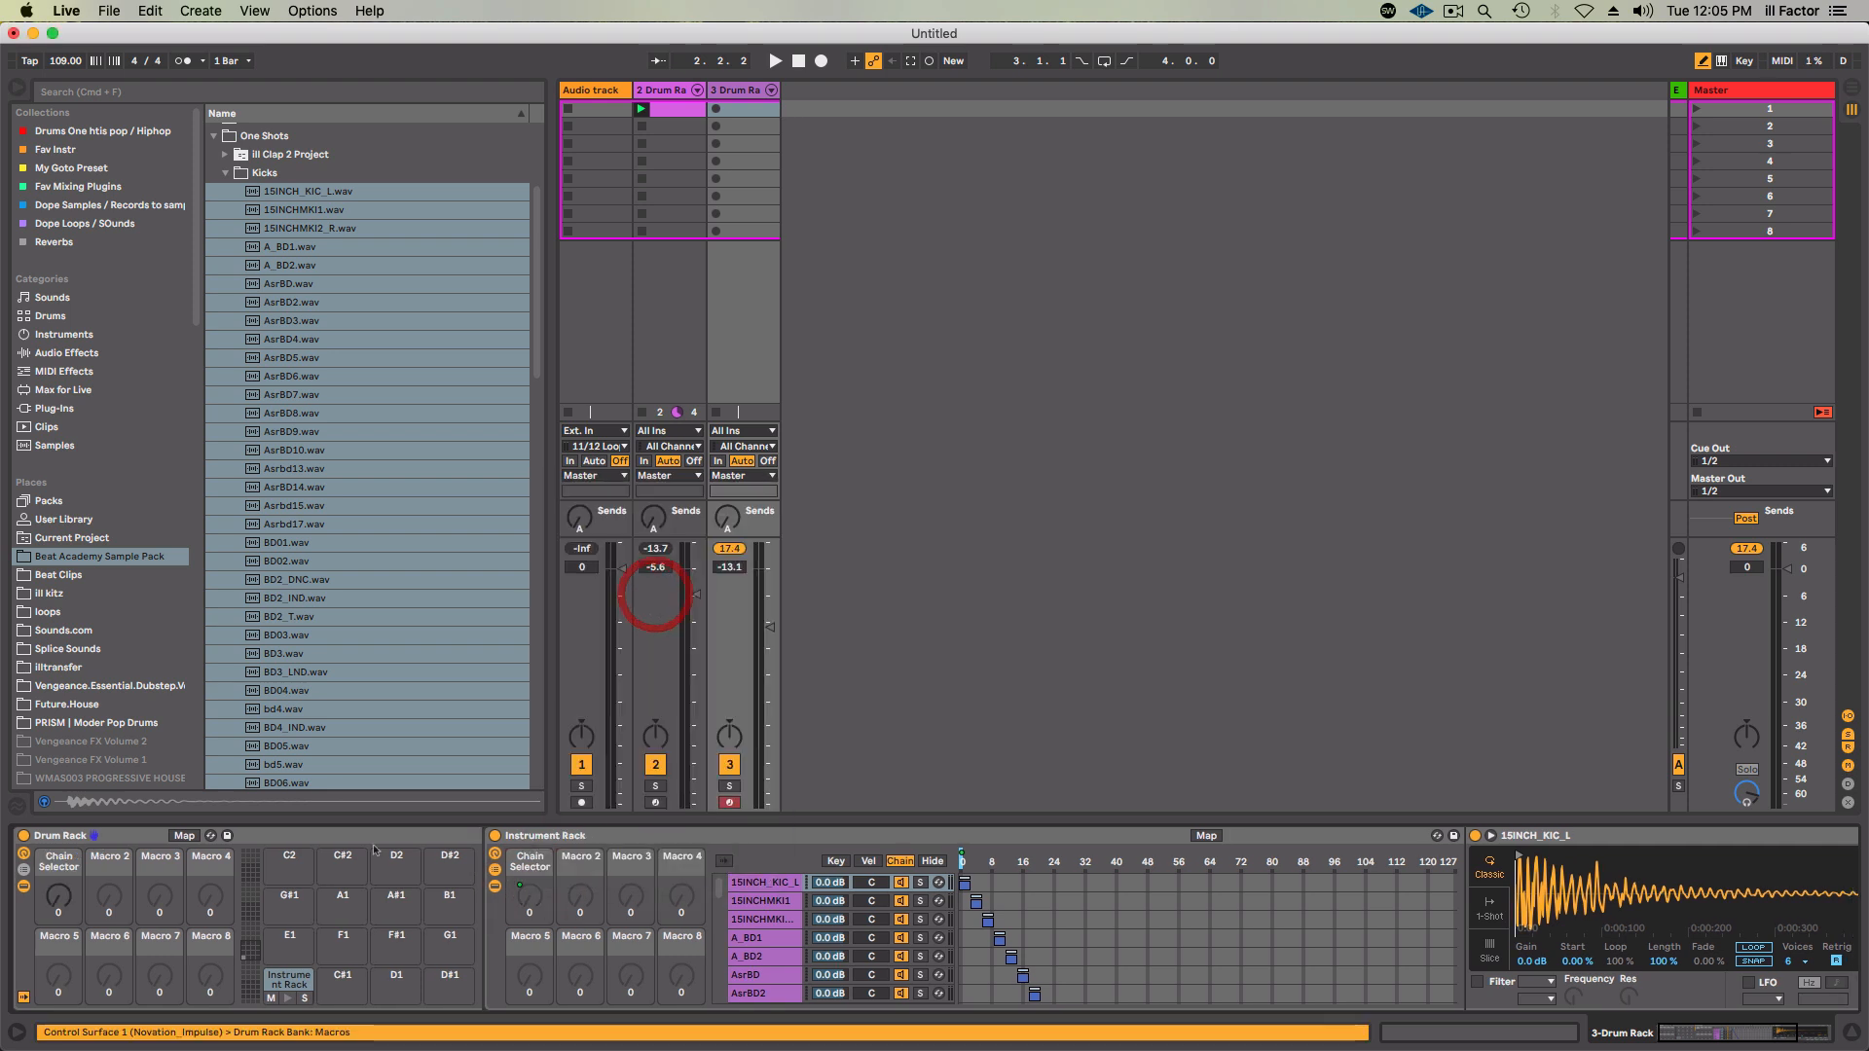
double_click(545, 837)
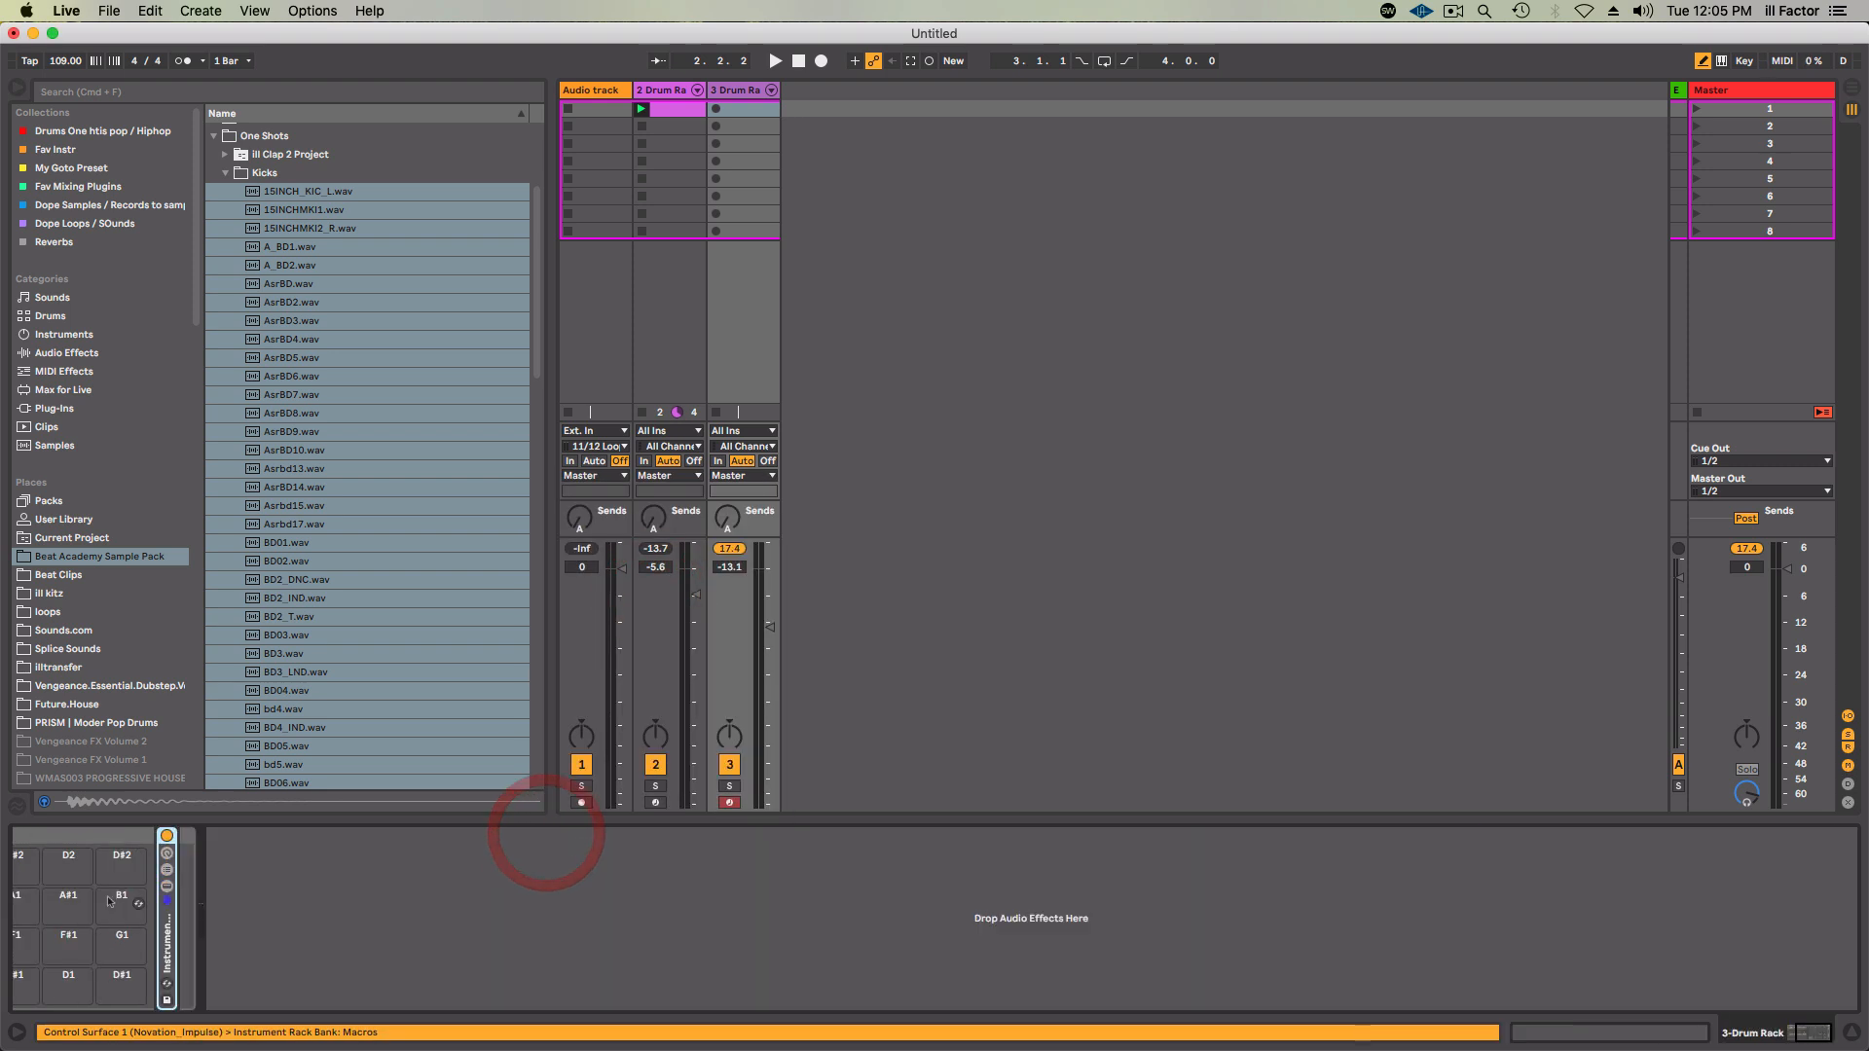
scroll(123, 918, "left", 4)
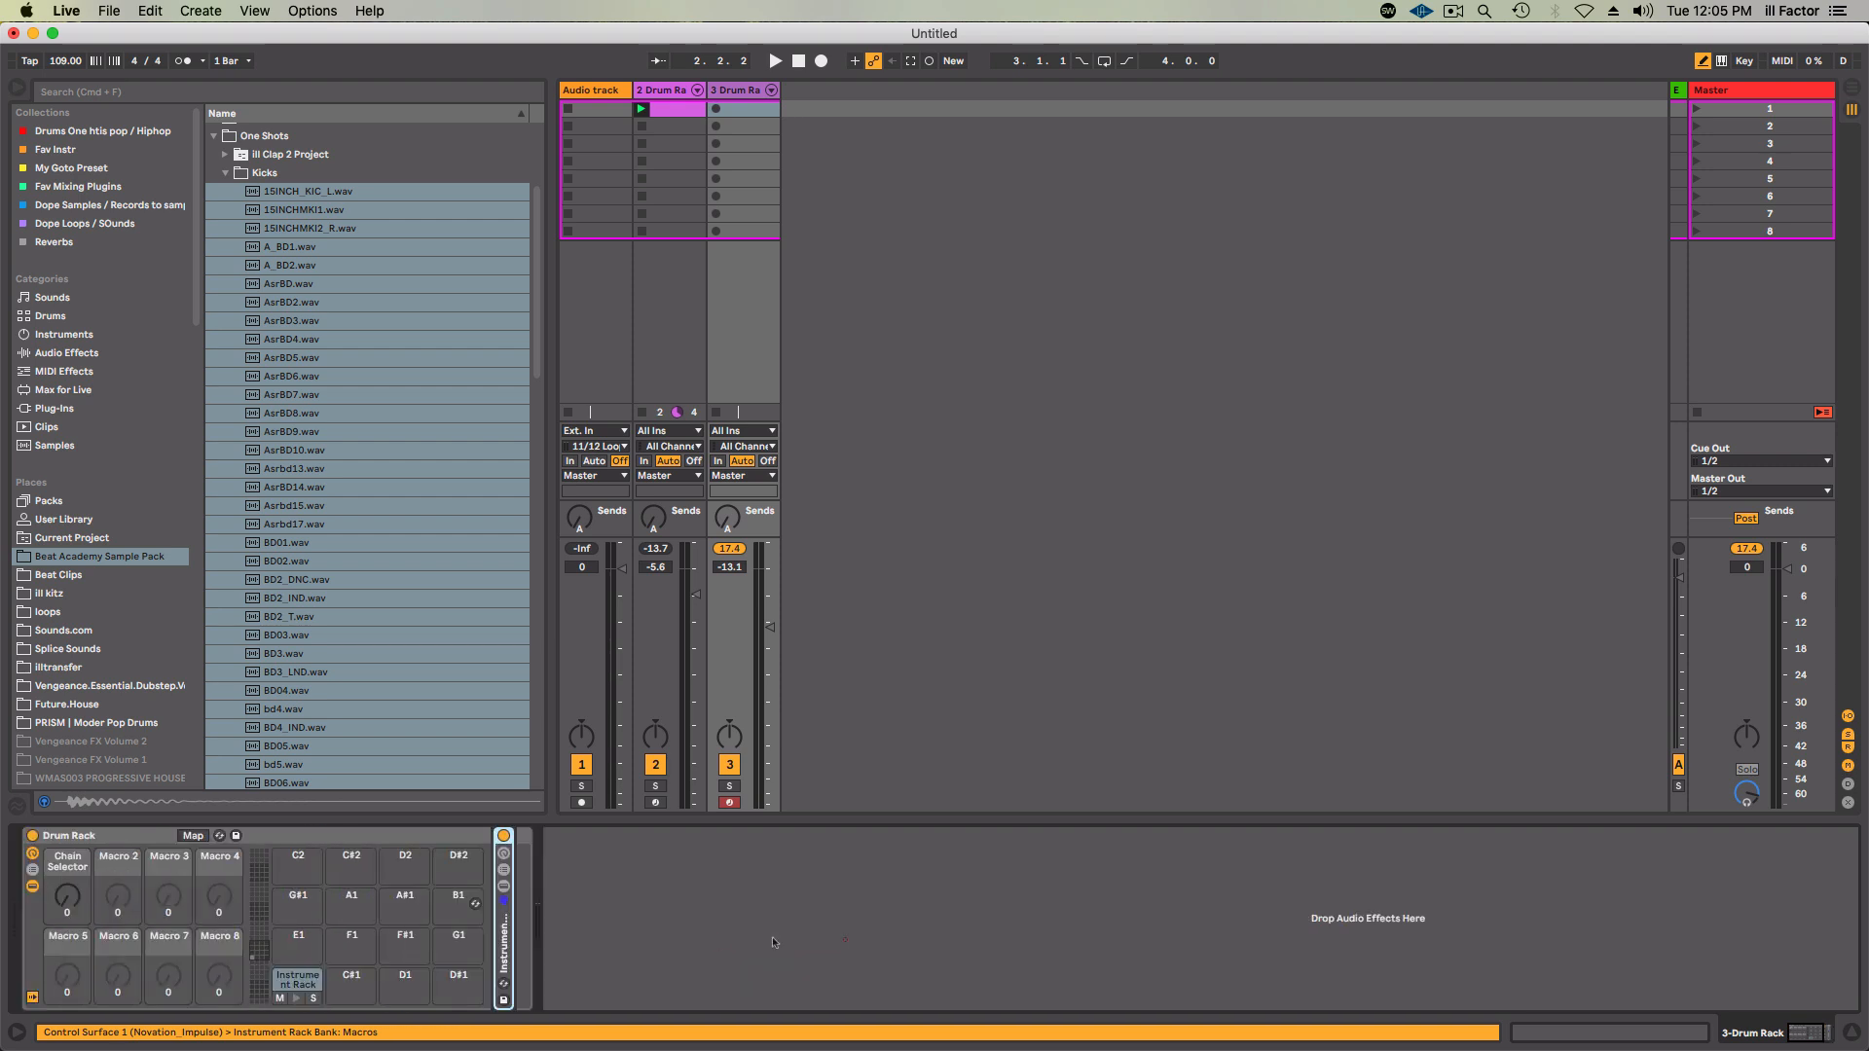
left_click(843, 938)
Turn the Drum Rack's Chain Selector macro up to 45 while auditioning the layered kick pad.
left_click_drag(67, 902, 67, 896)
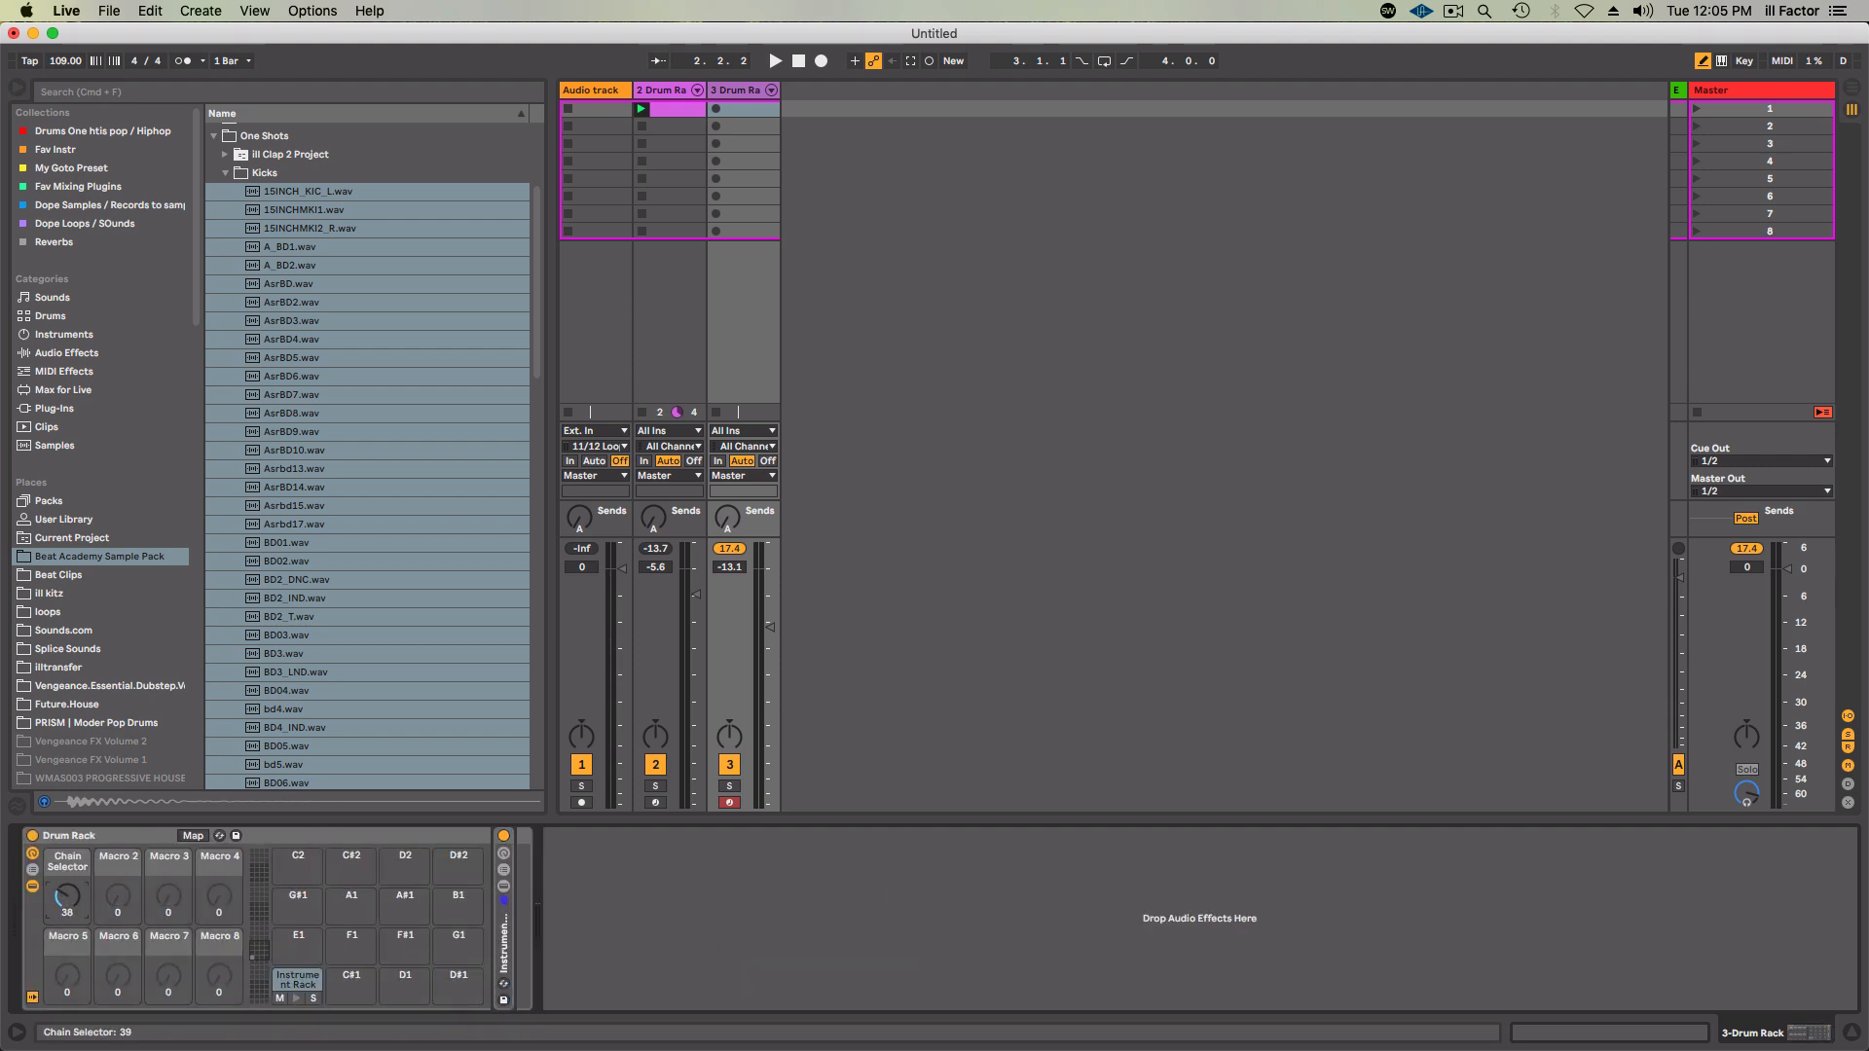
left_click(290, 981)
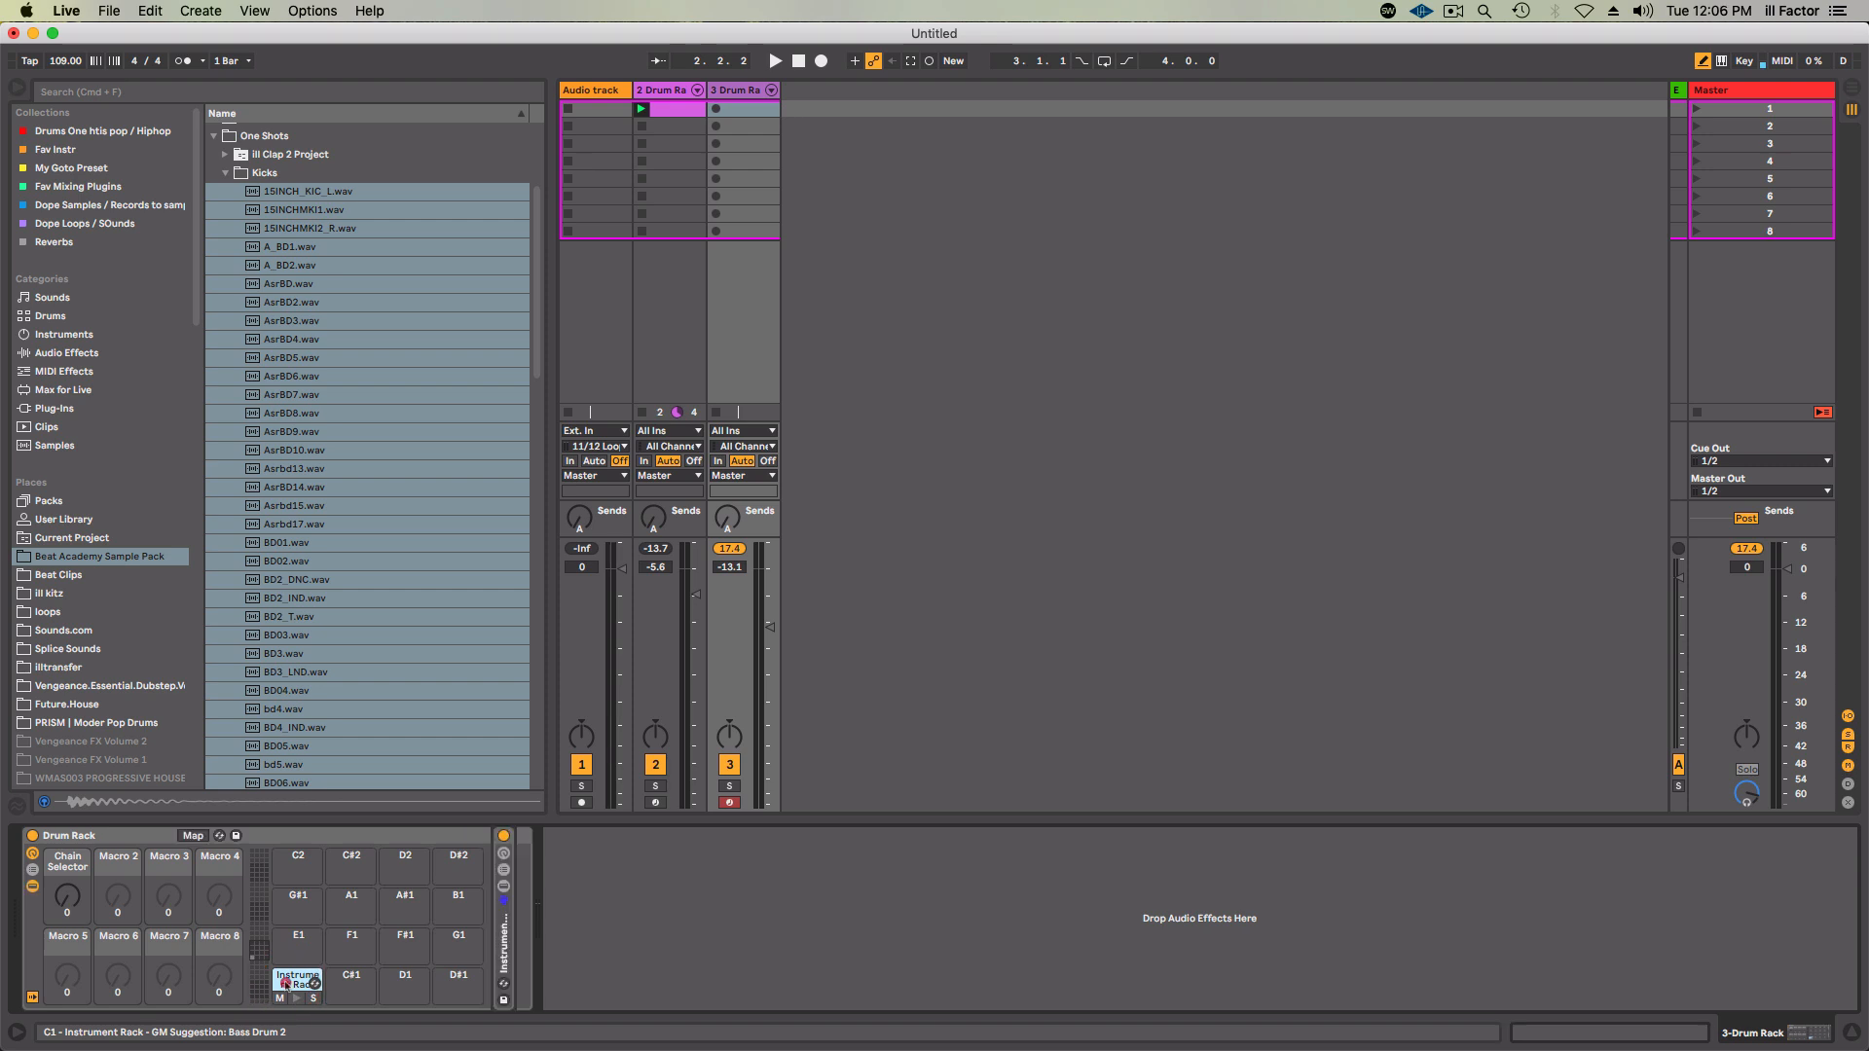
left_click(67, 898)
mouse_move(67, 897)
left_mouse_down()
mouse_move(68, 811)
mouse_move(67, 935)
mouse_move(67, 891)
left_mouse_up()
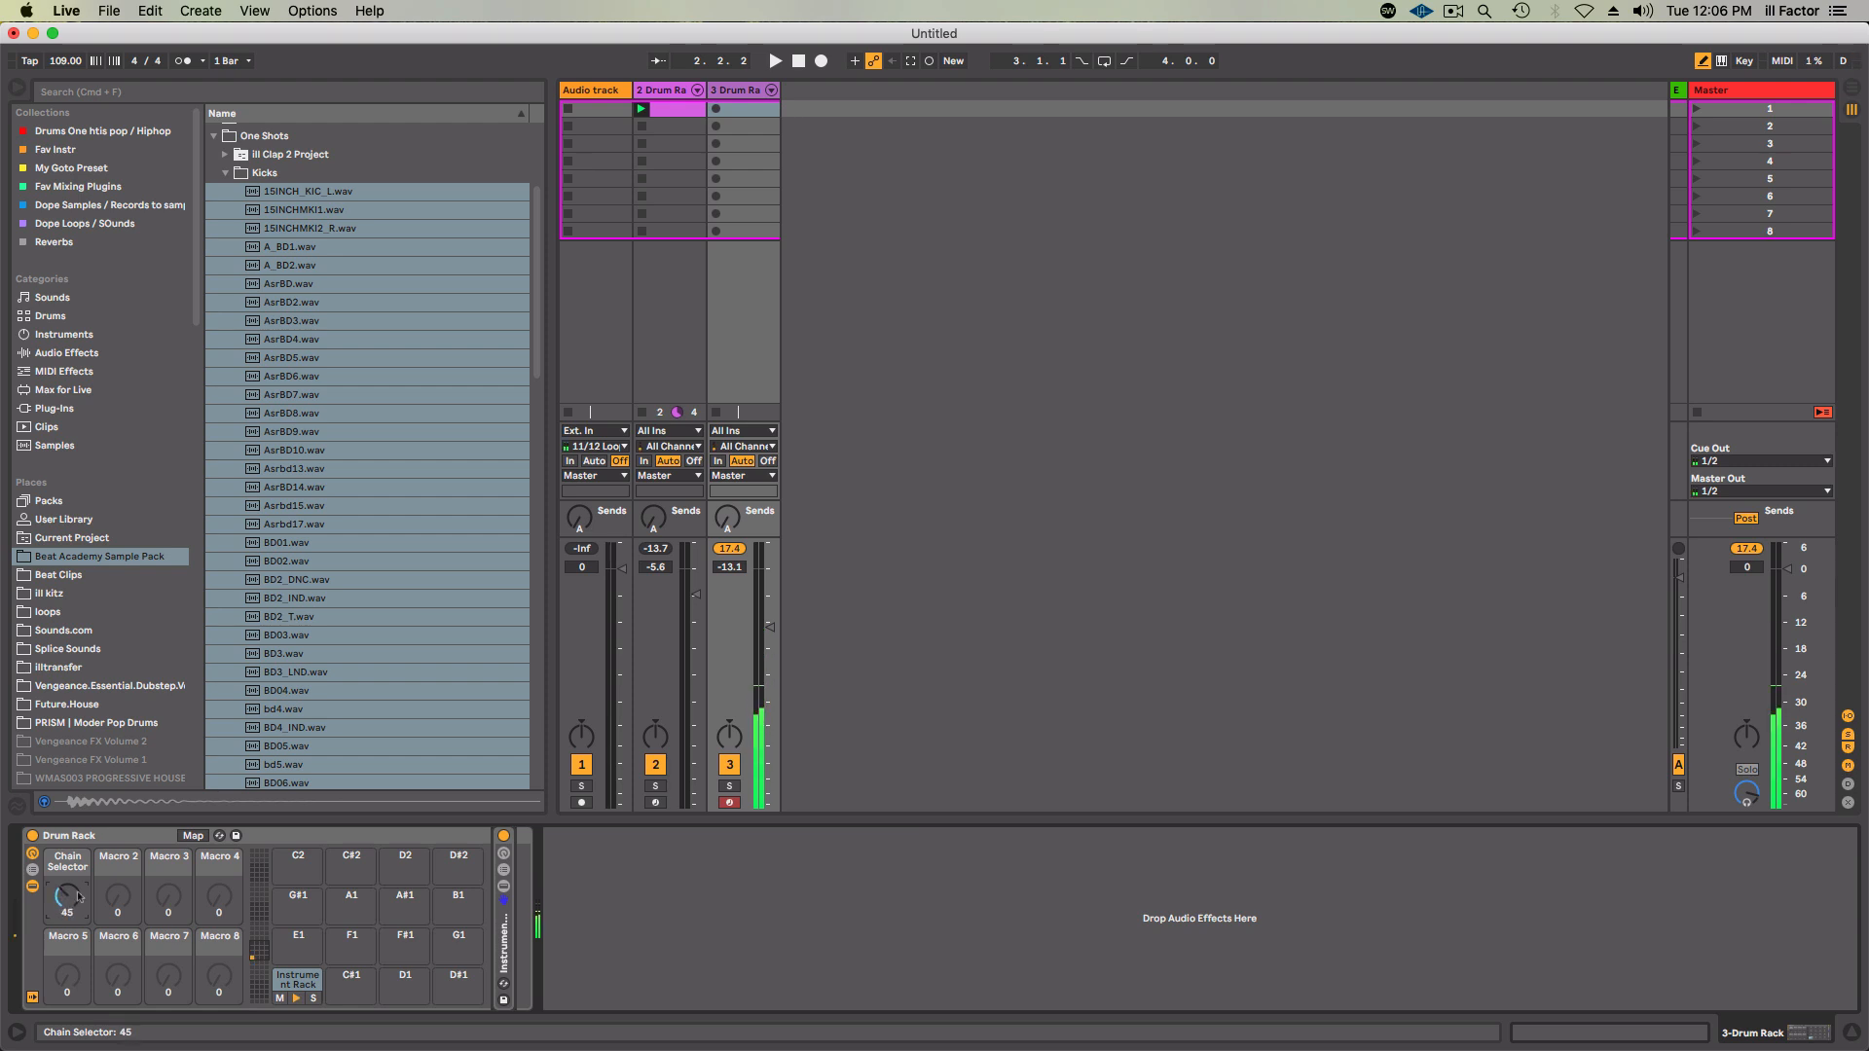
Create a one-bar MIDI clip in the kick Drum Rack track's first slot and fill it with four quarter-note C1 kicks.
double_click(743, 108)
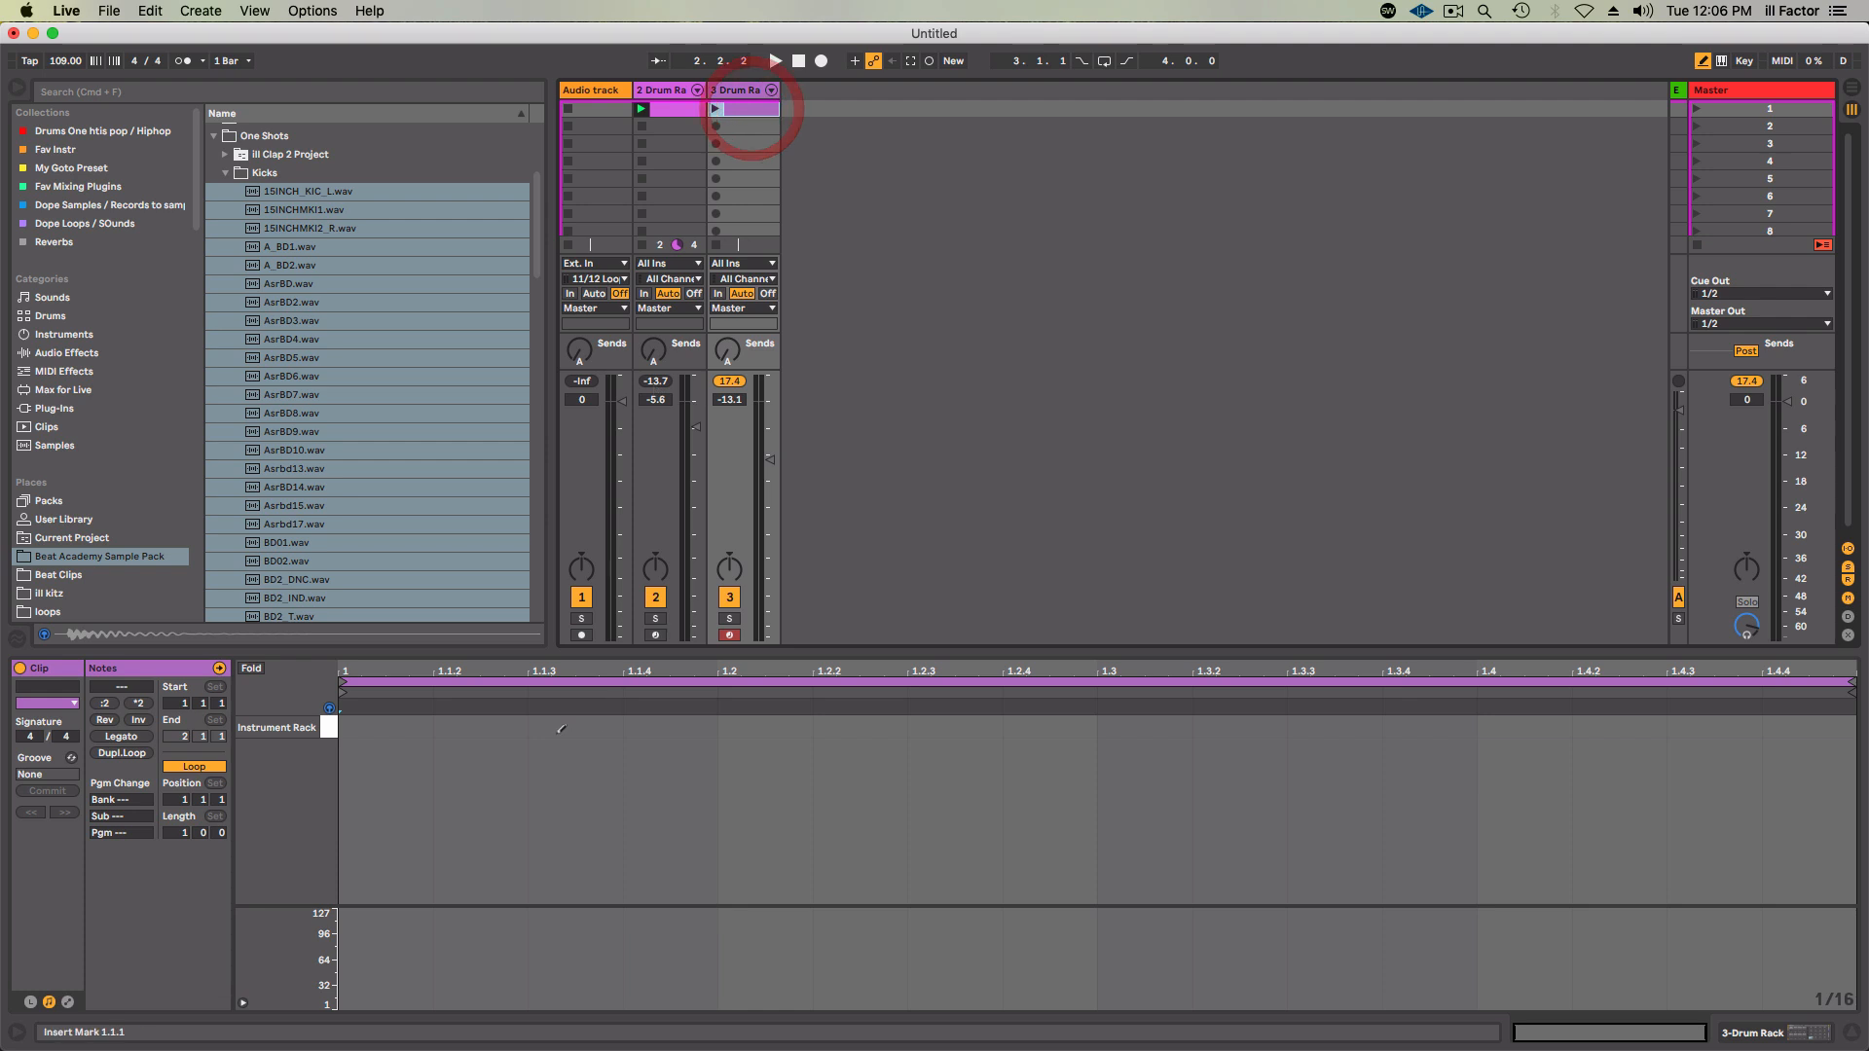
mouse_move(397, 726)
left_mouse_down()
mouse_move(718, 740)
mouse_move(691, 742)
left_mouse_up()
key("super+d")
key("super+d")
key("super+d")
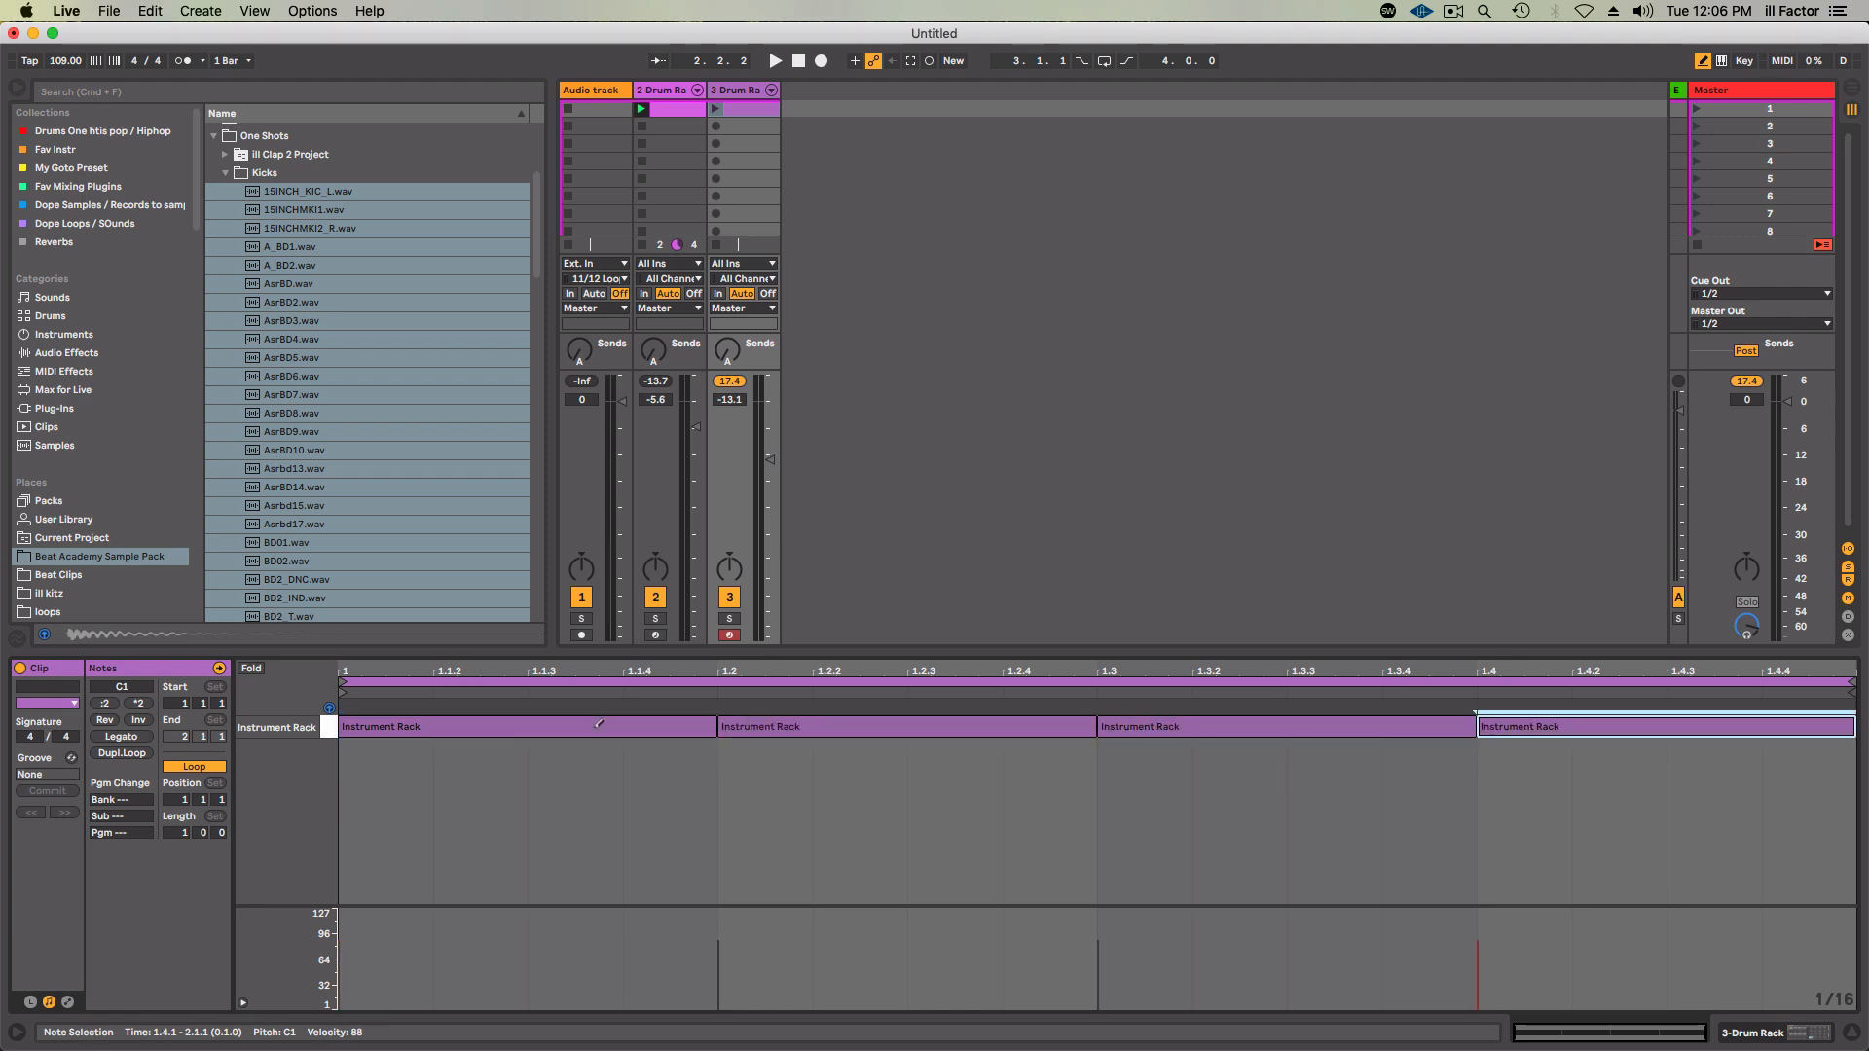
Launch the kick clip and raise the kick Drum Rack track's volume to -8.5 dB.
left_click(714, 109)
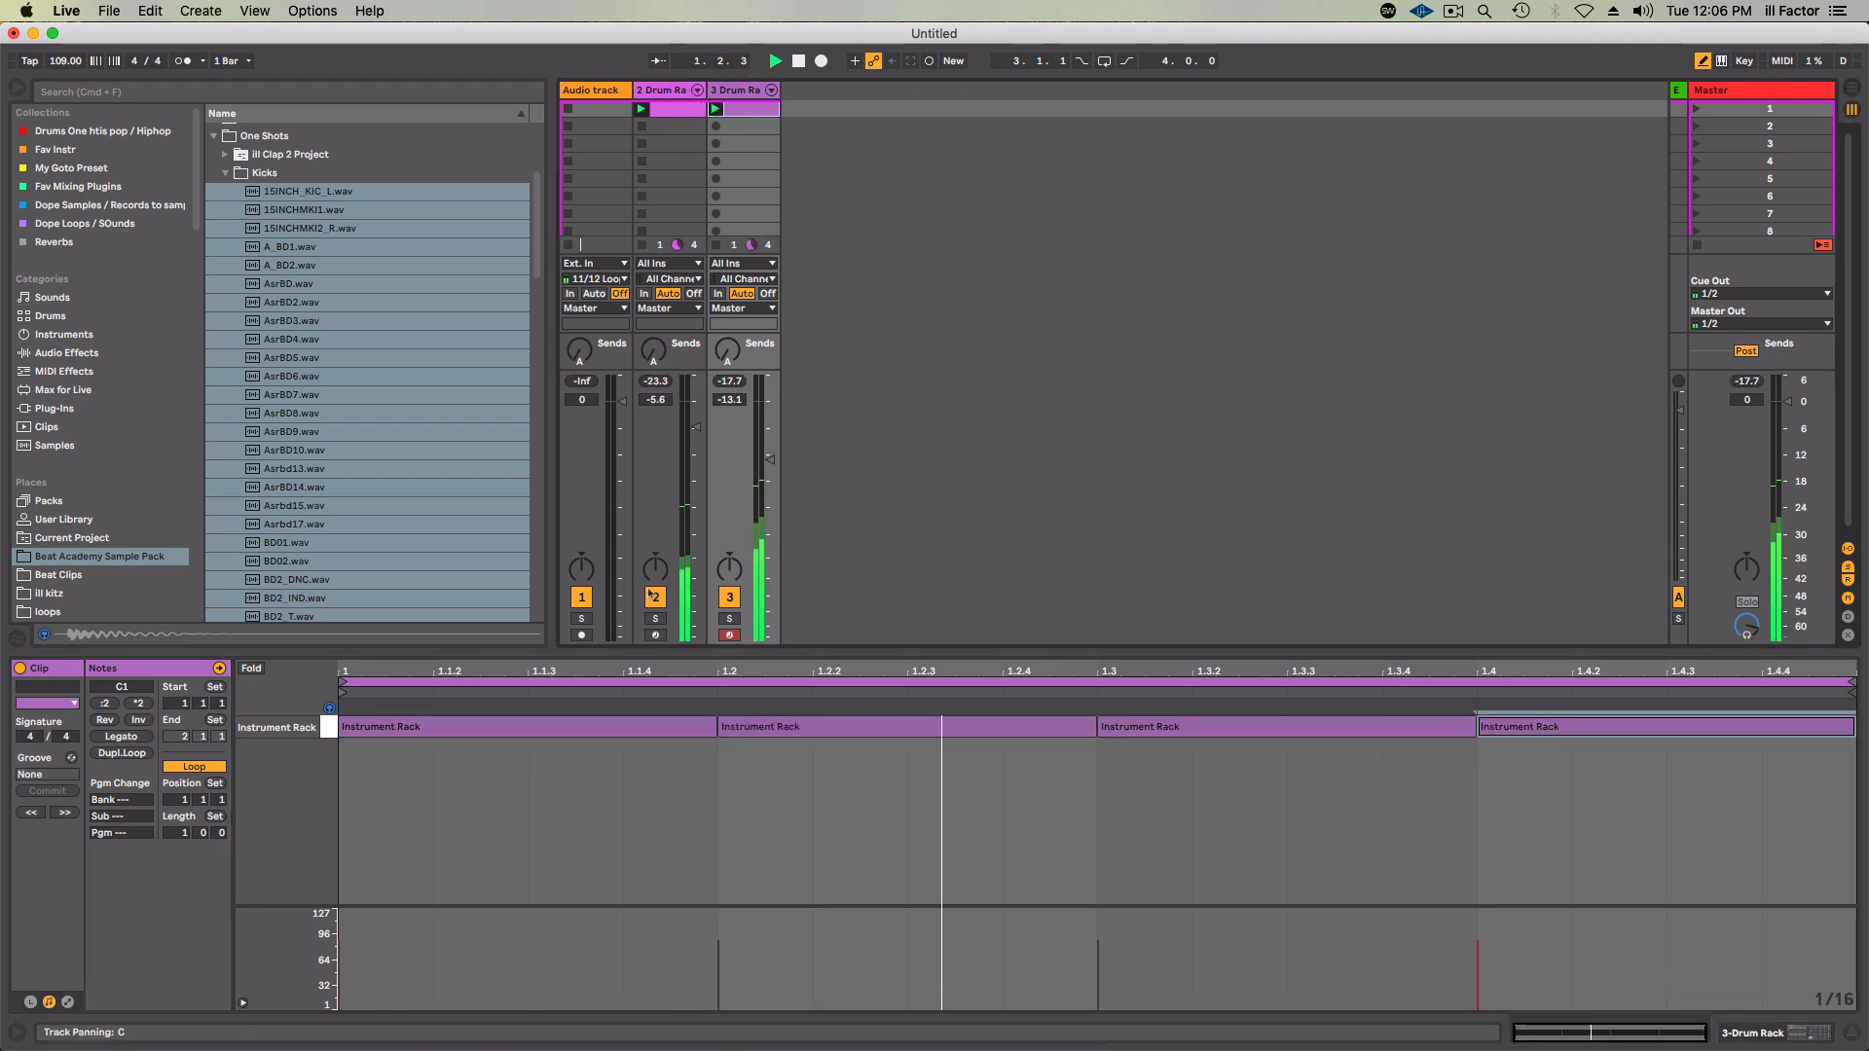
left_click_drag(770, 458, 769, 439)
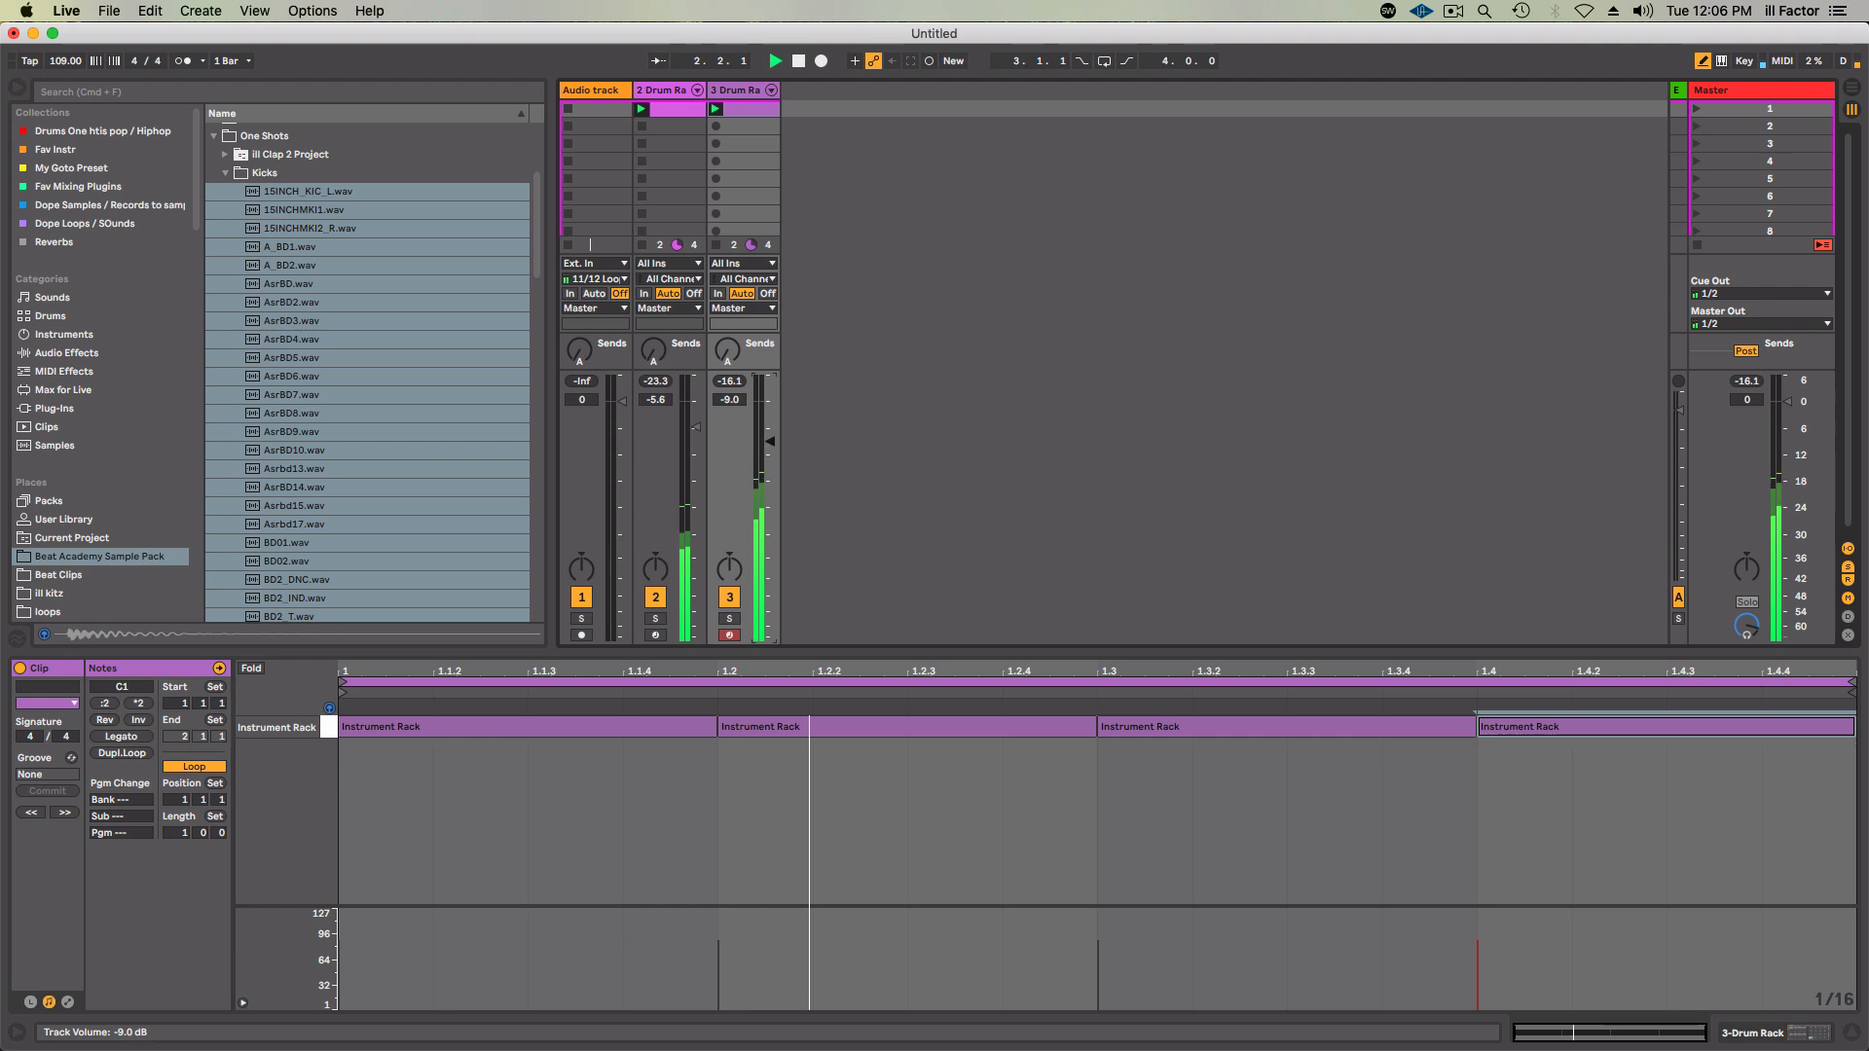
Sweep the Drum Rack's Chain Selector macro during playback to switch kicks, leave it at 26, and stop playback.
left_click(740, 94)
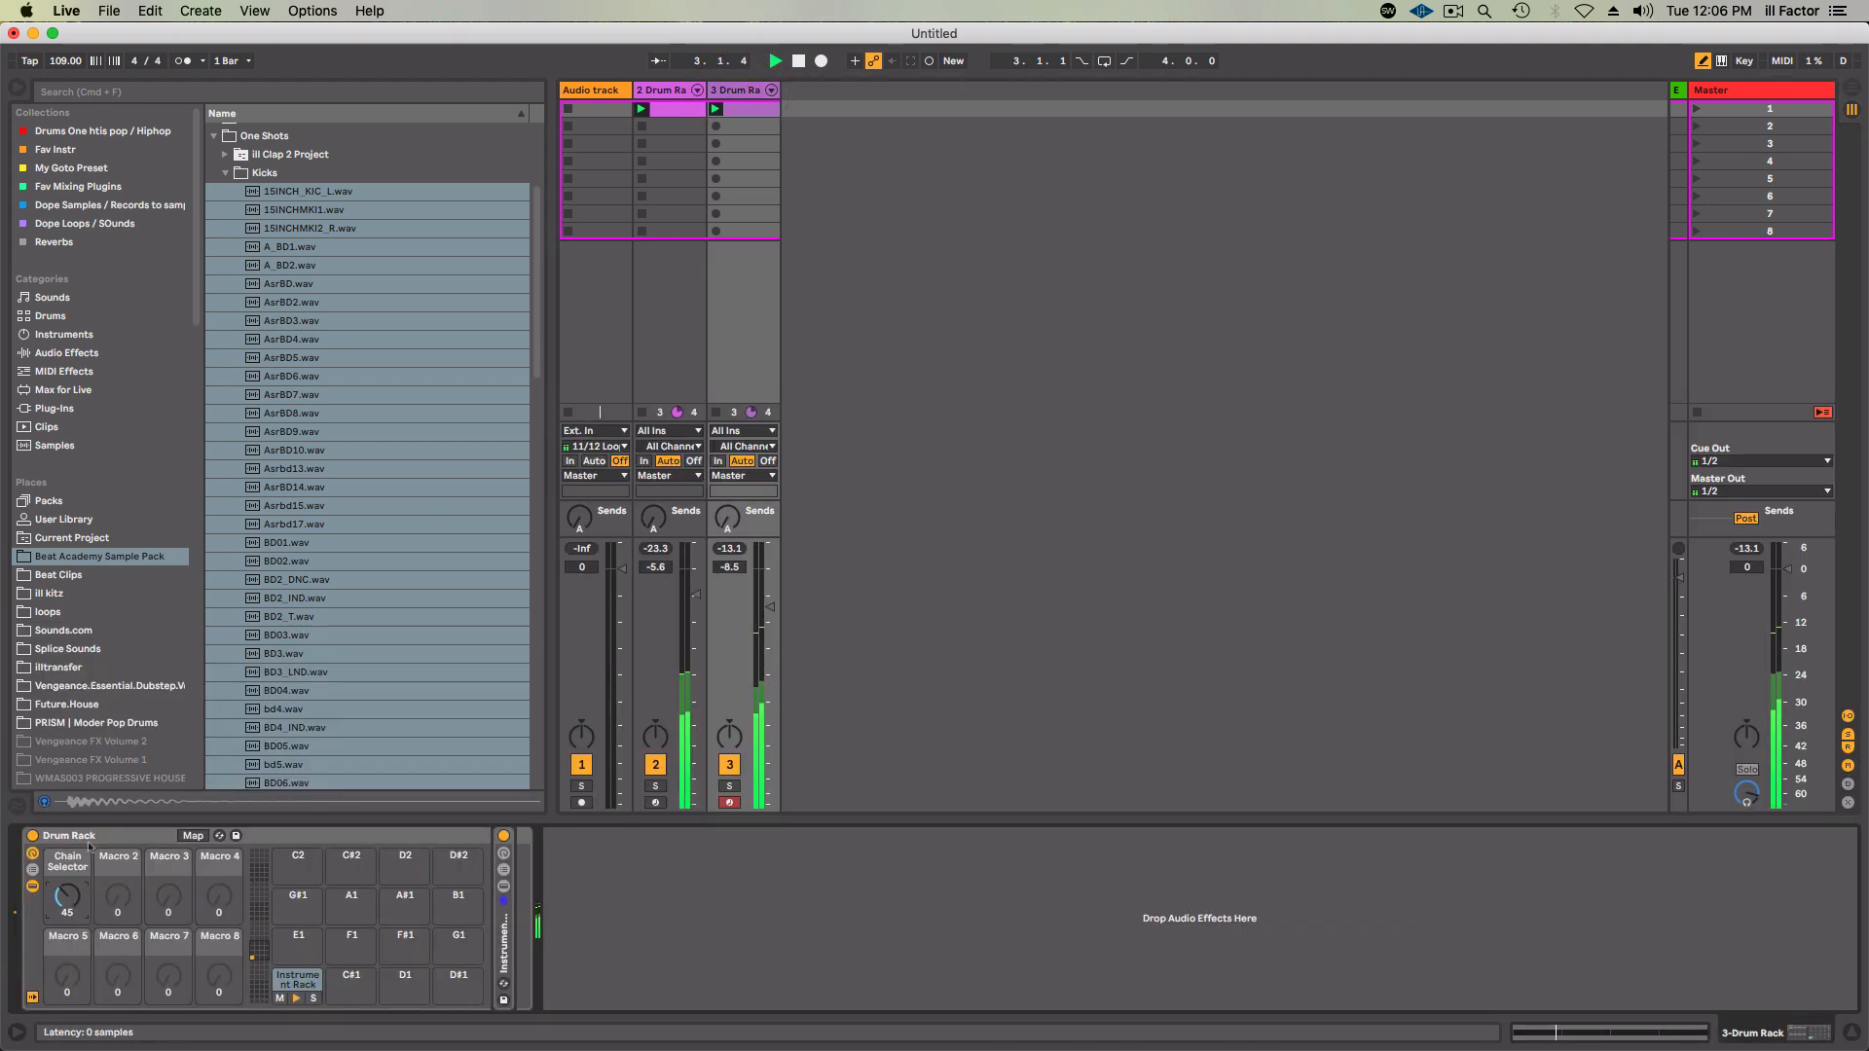
left_click_drag(67, 901, 68, 904)
left_click_drag(69, 903, 69, 902)
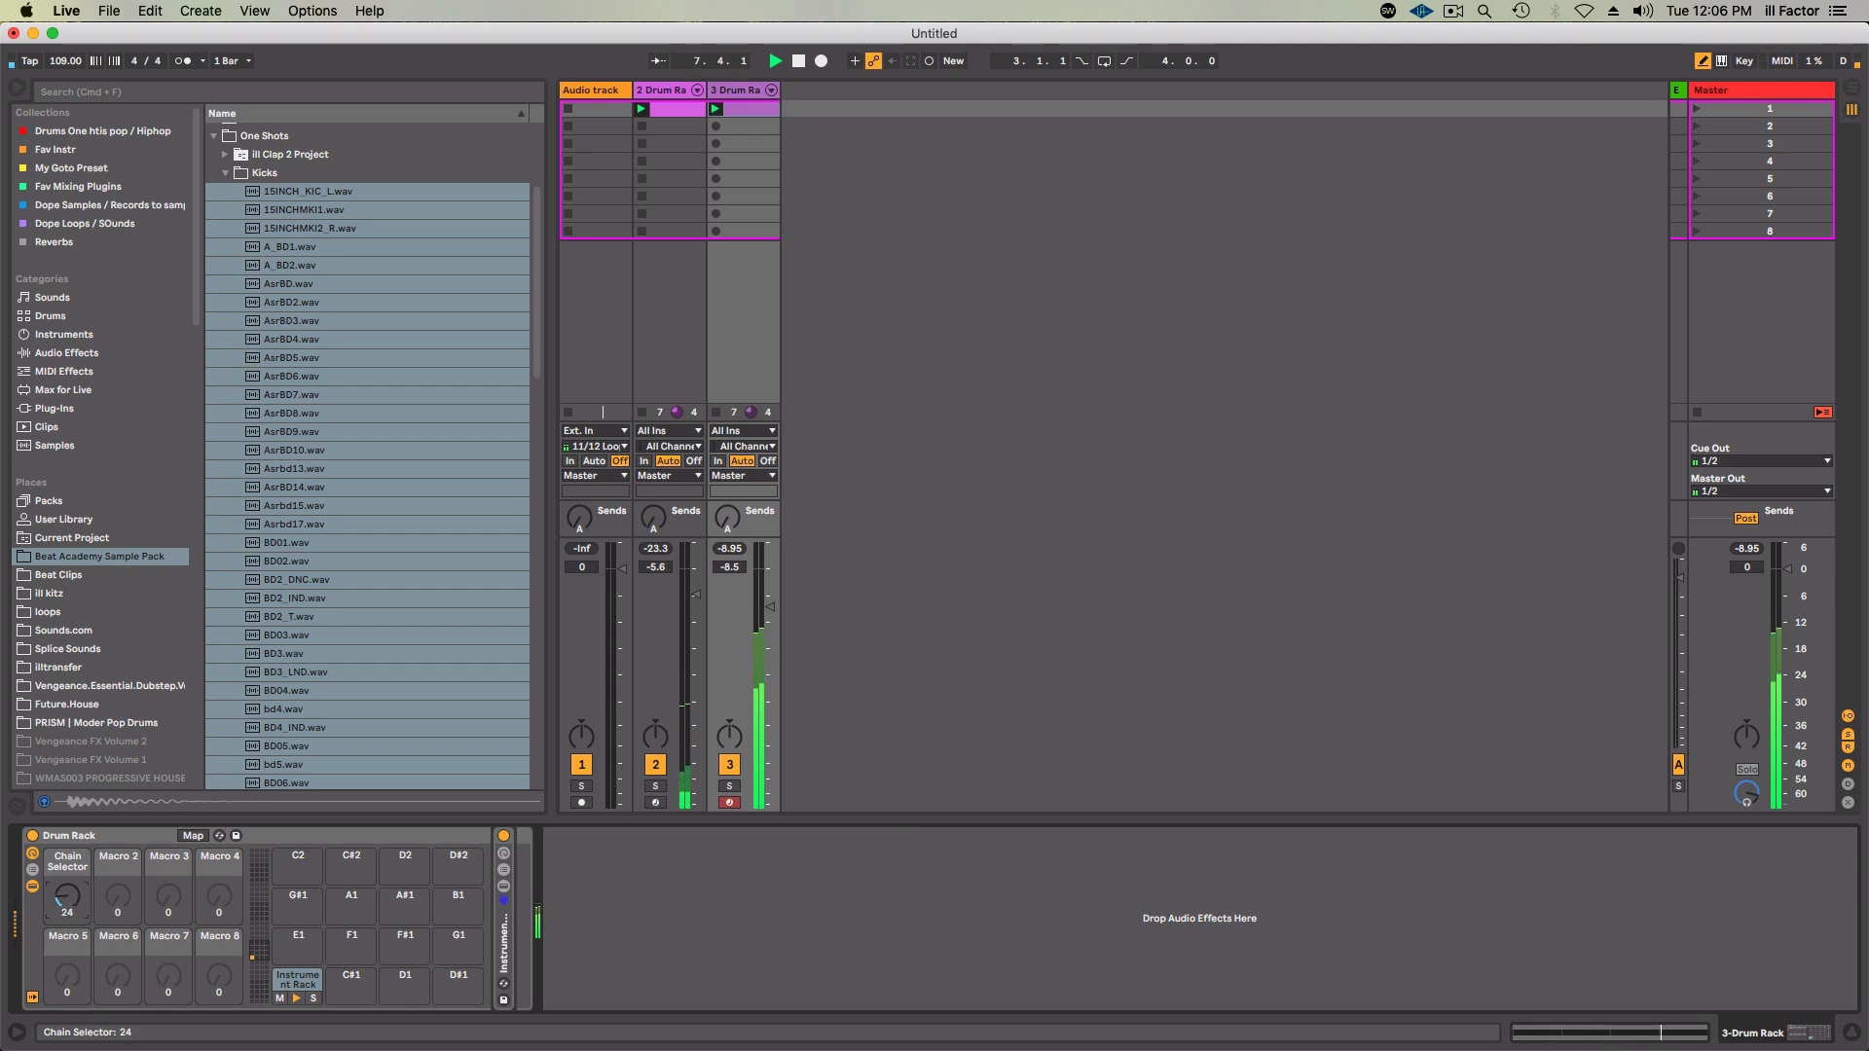
key("space")
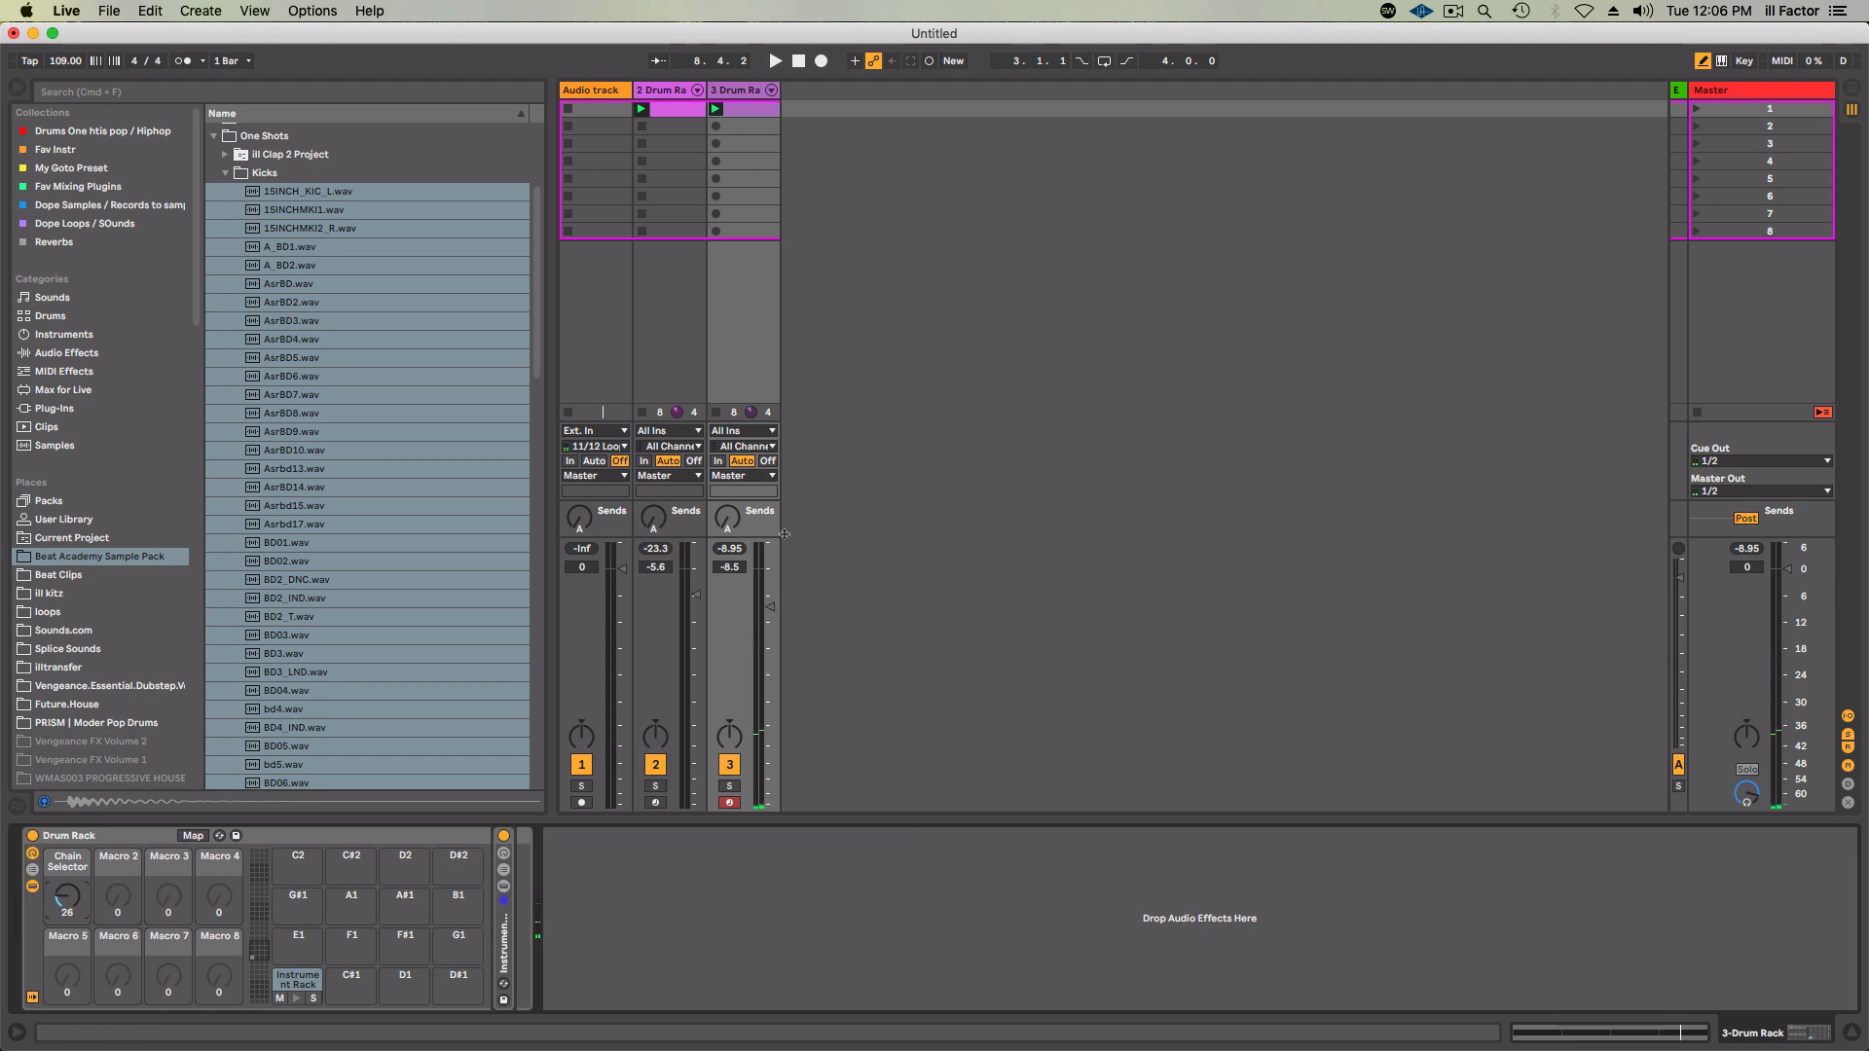
left_click(760, 109)
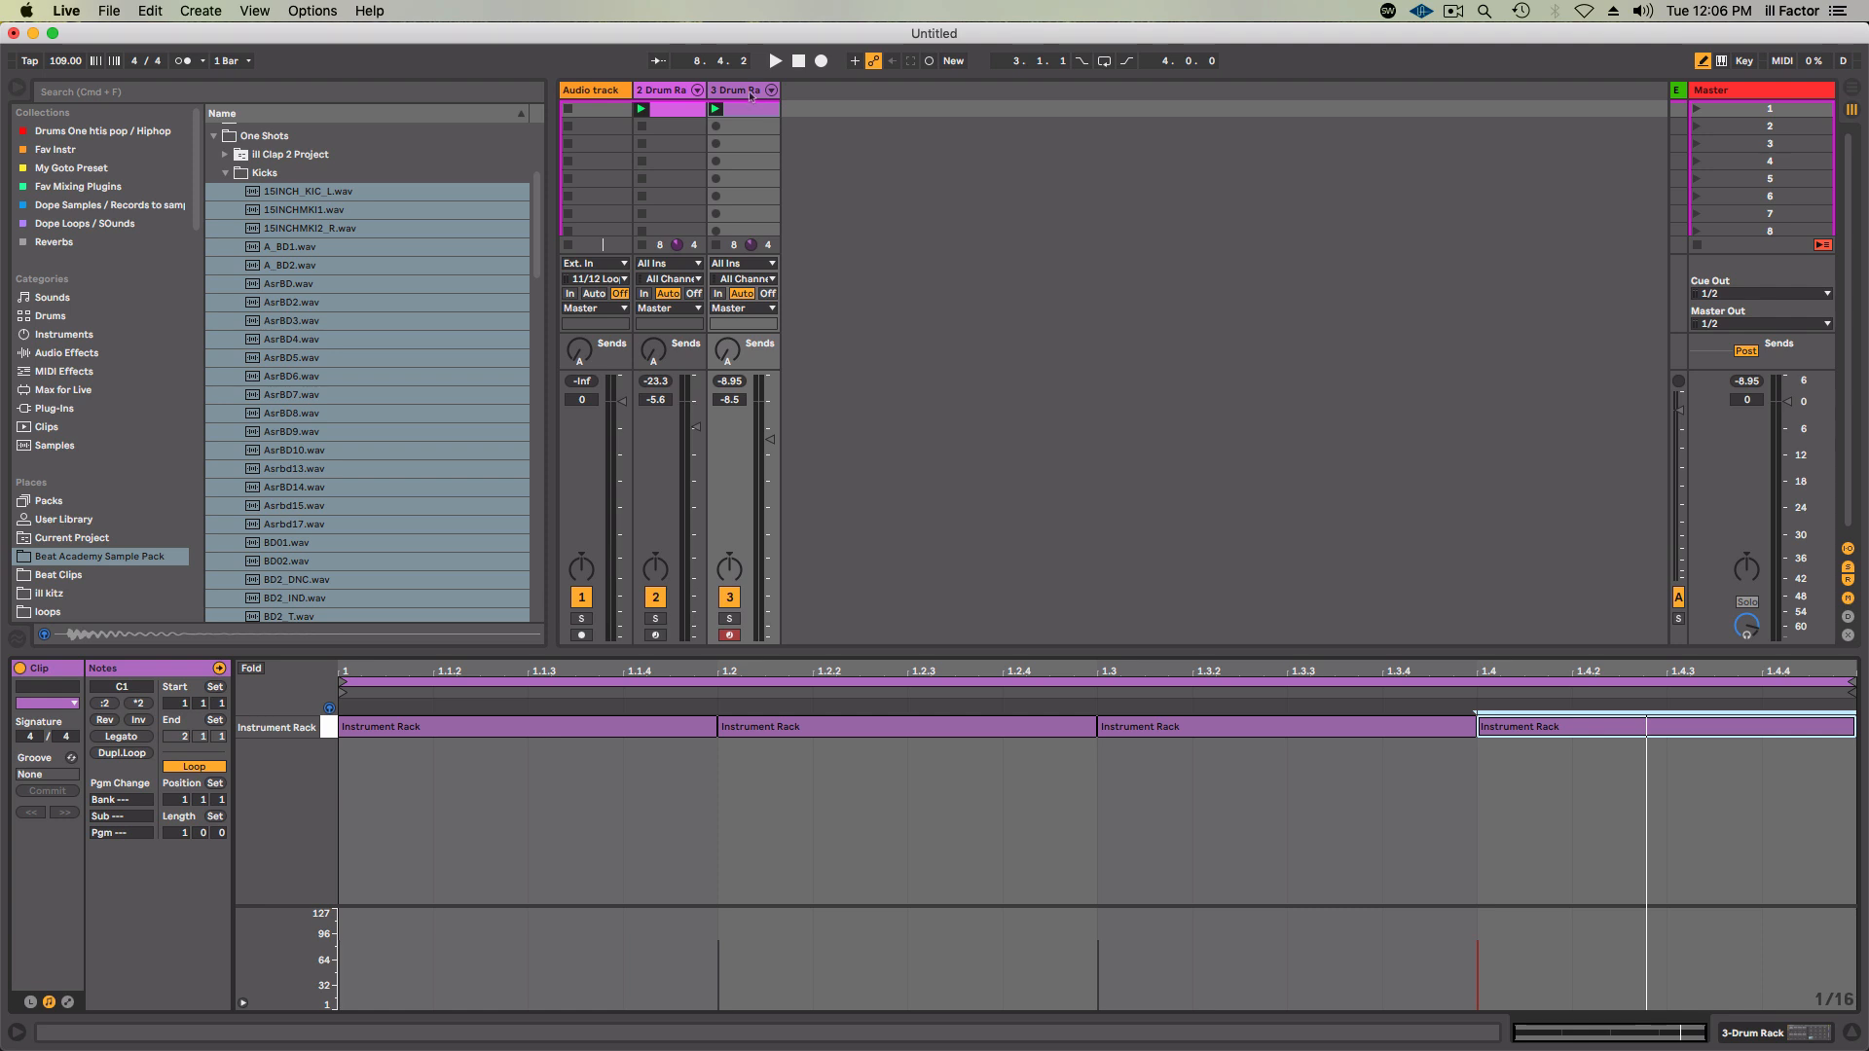
left_click(751, 95)
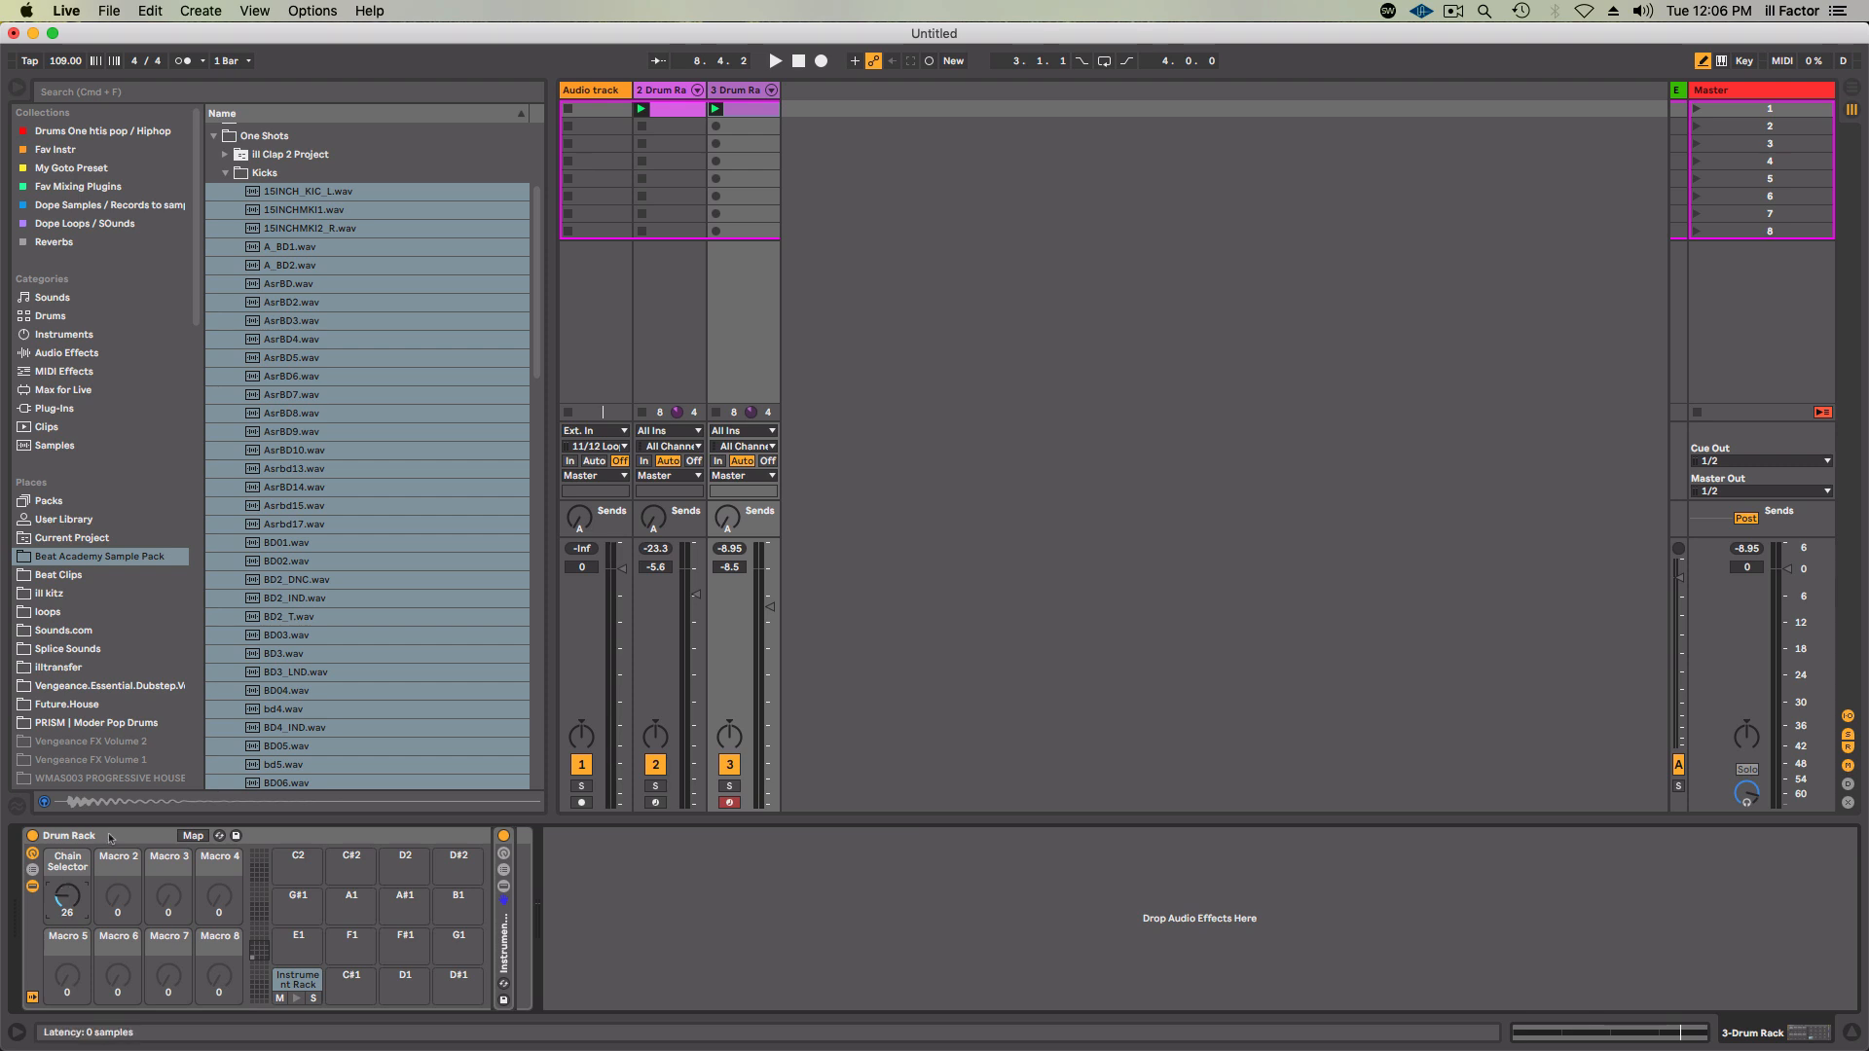
left_click(141, 834)
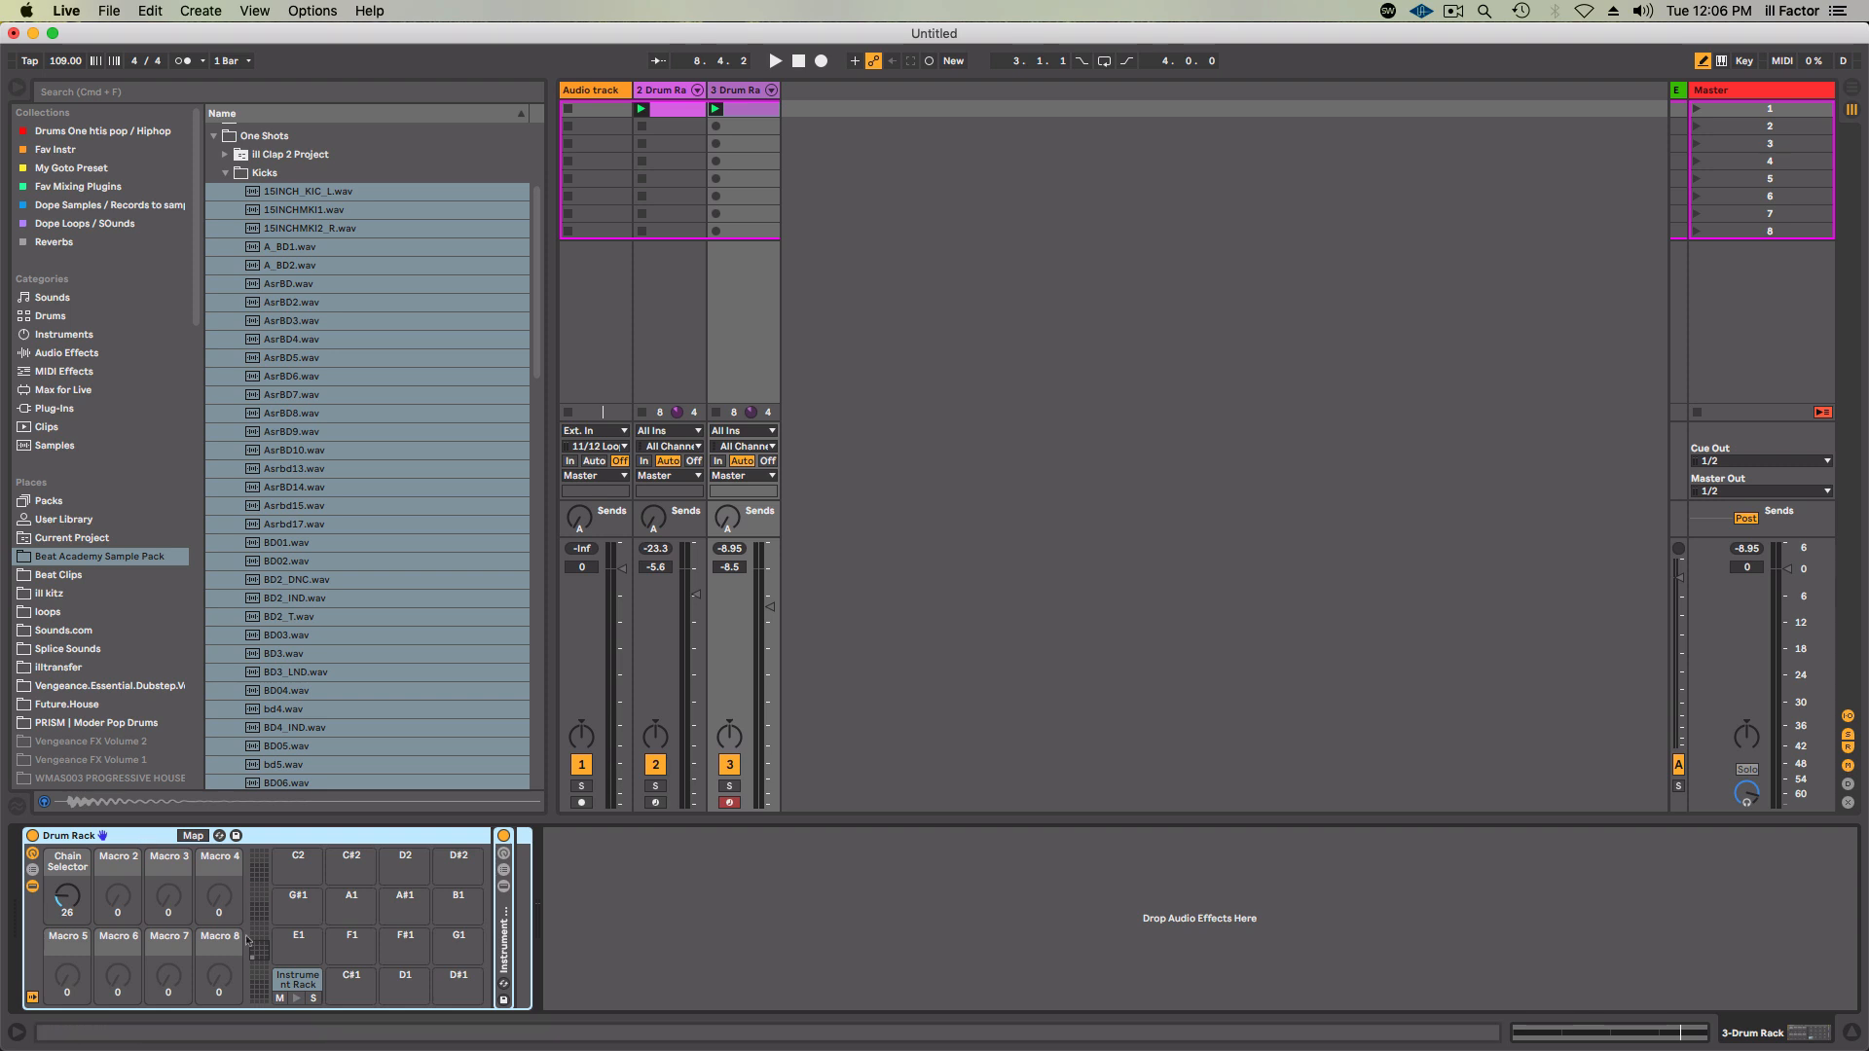
left_click(295, 973)
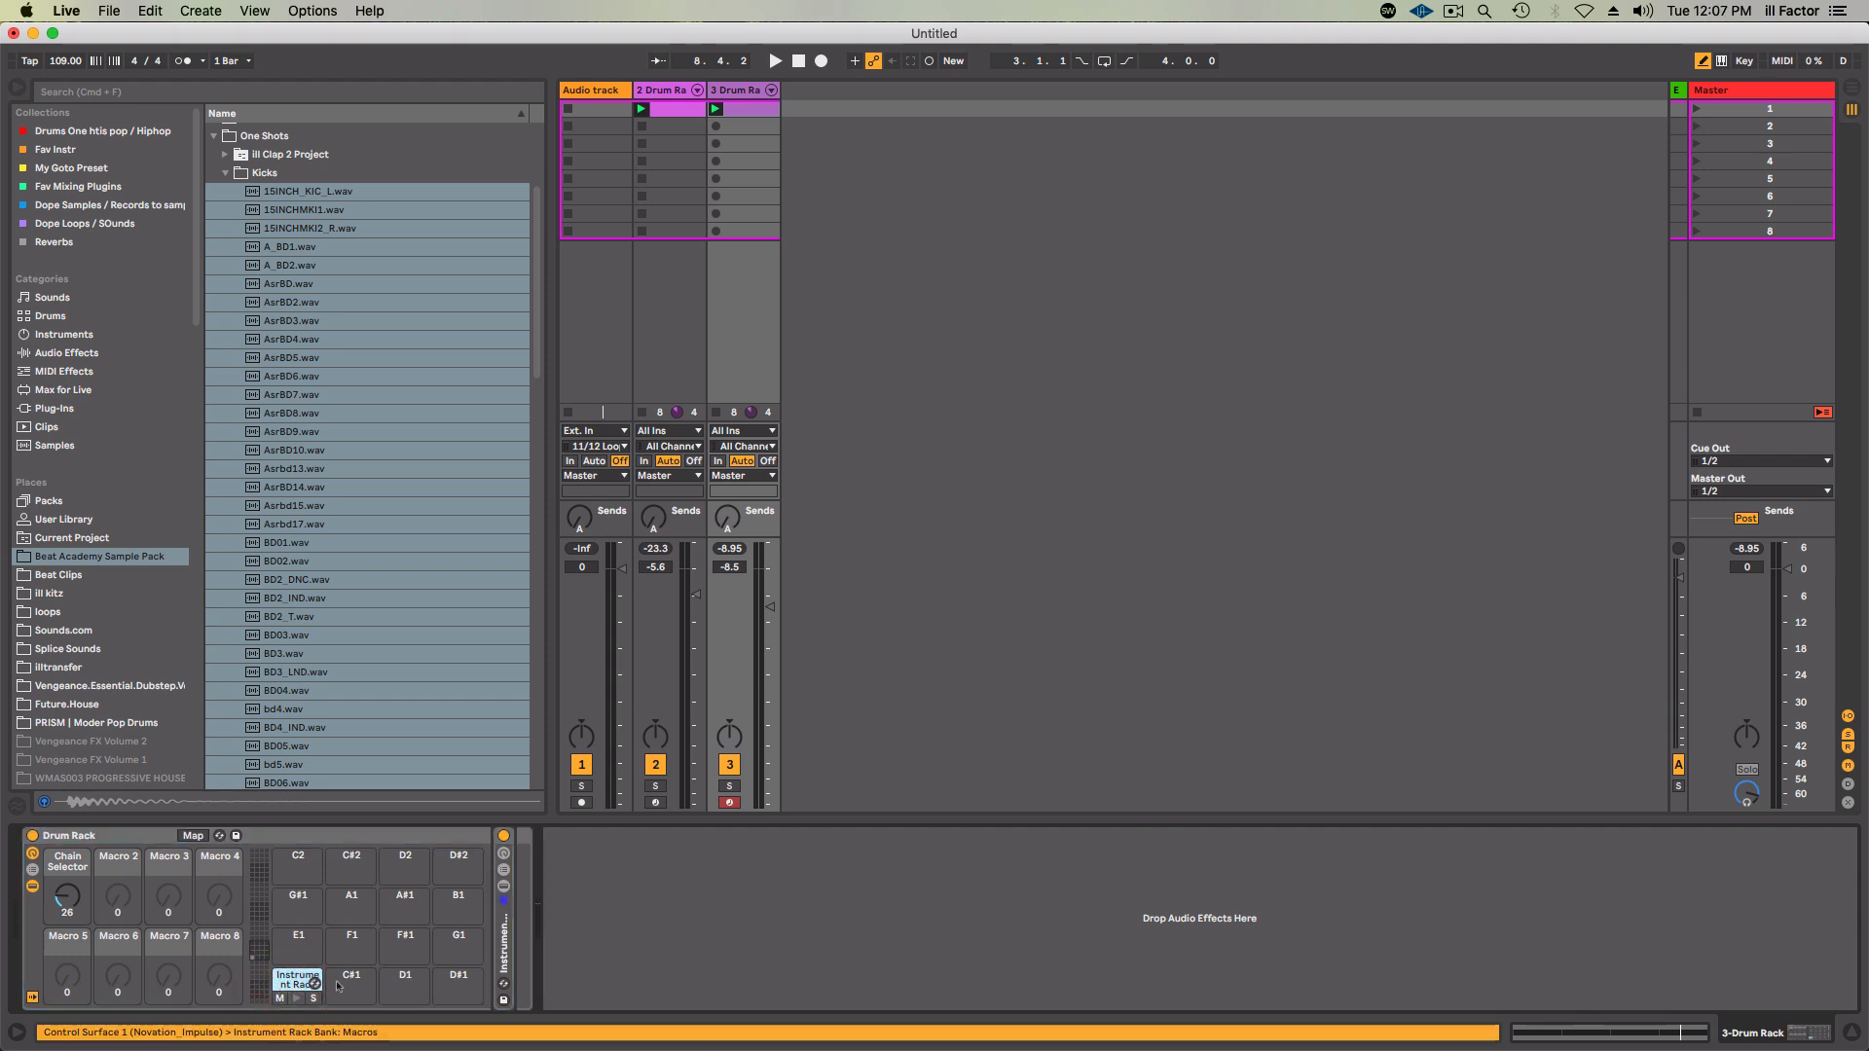
left_click(403, 990)
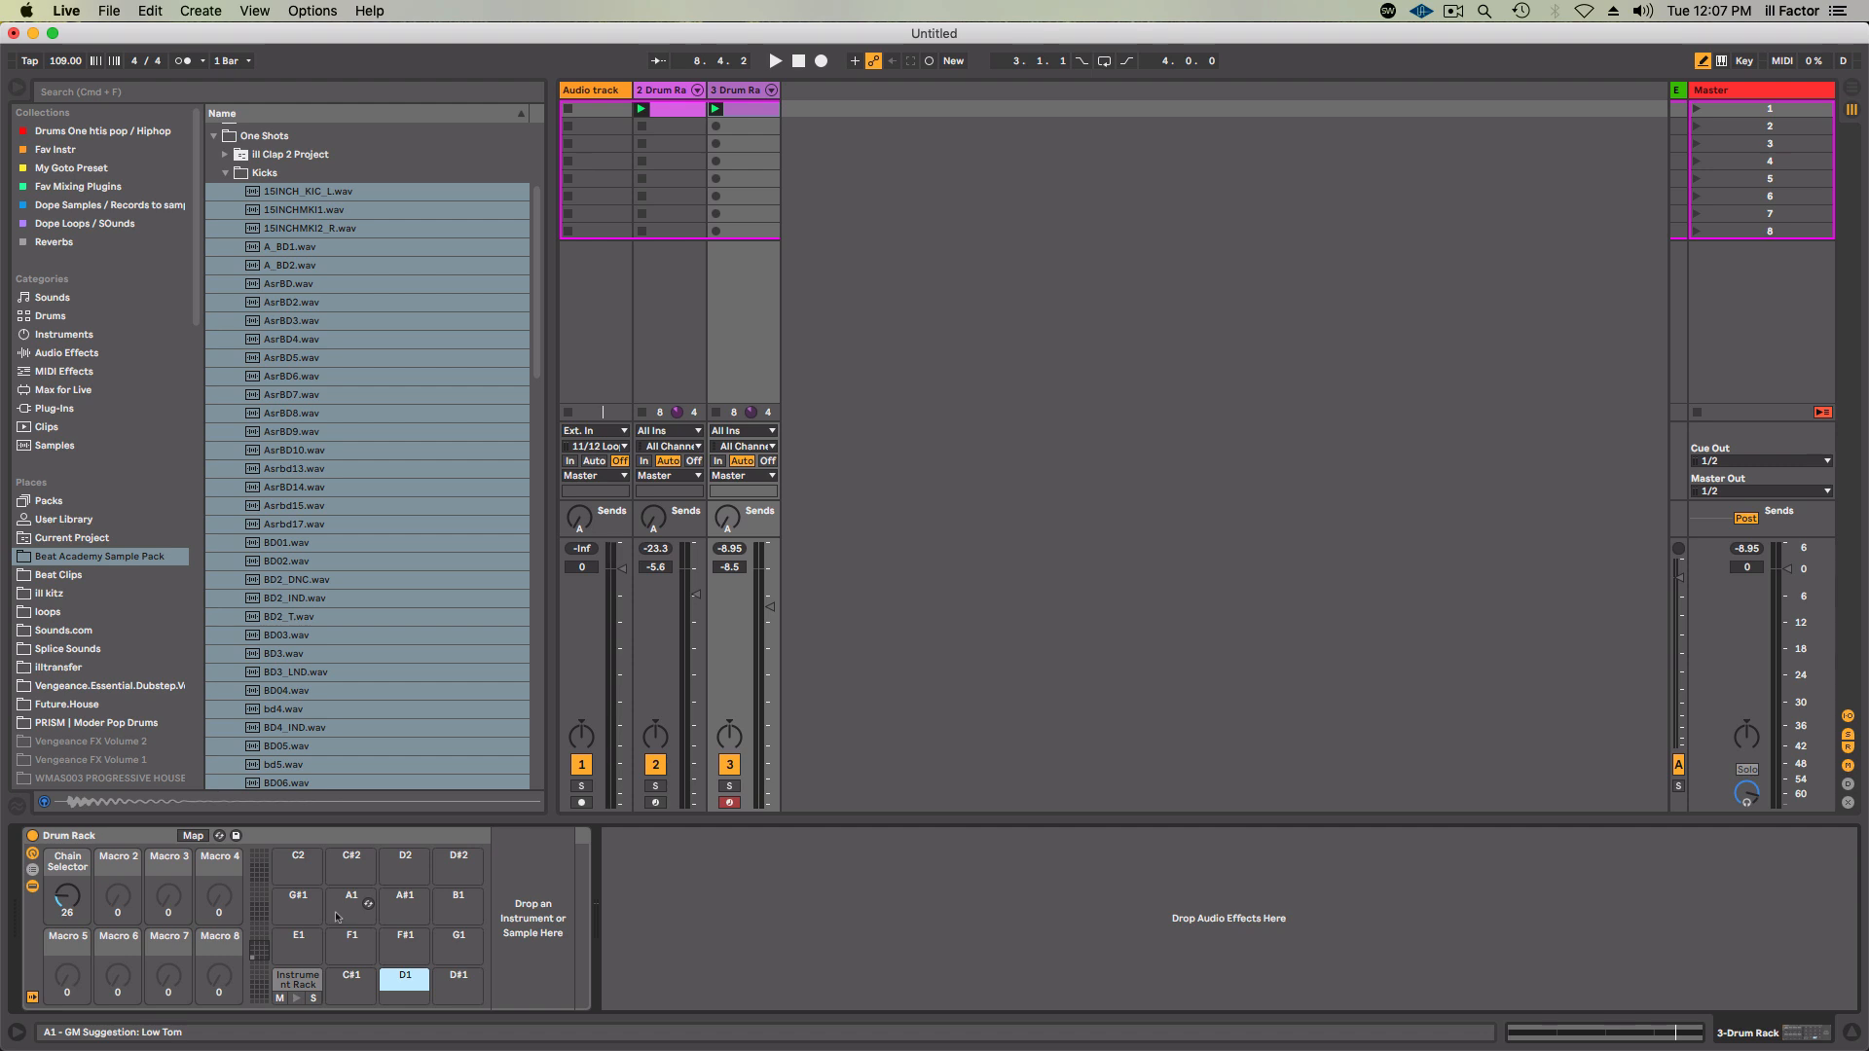
left_click(356, 837)
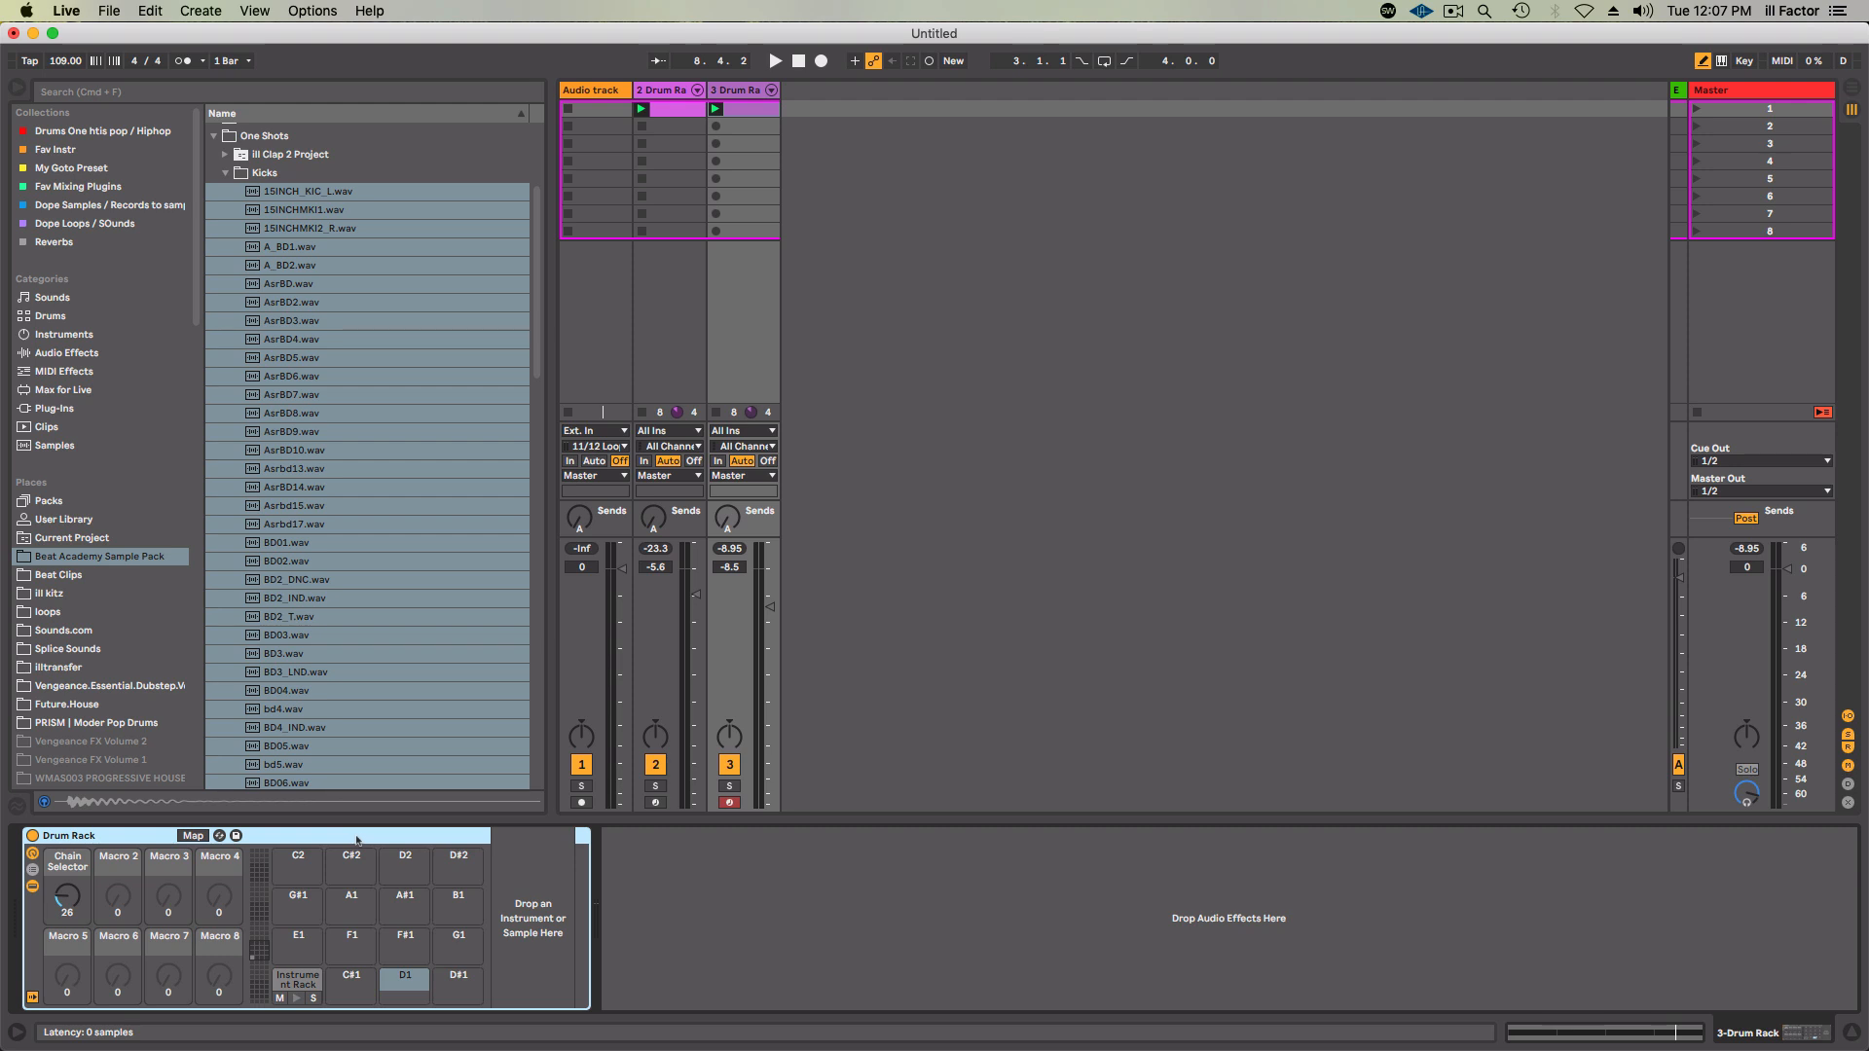
mouse_move(67, 896)
left_mouse_down()
mouse_move(68, 813)
mouse_move(67, 922)
left_mouse_up()
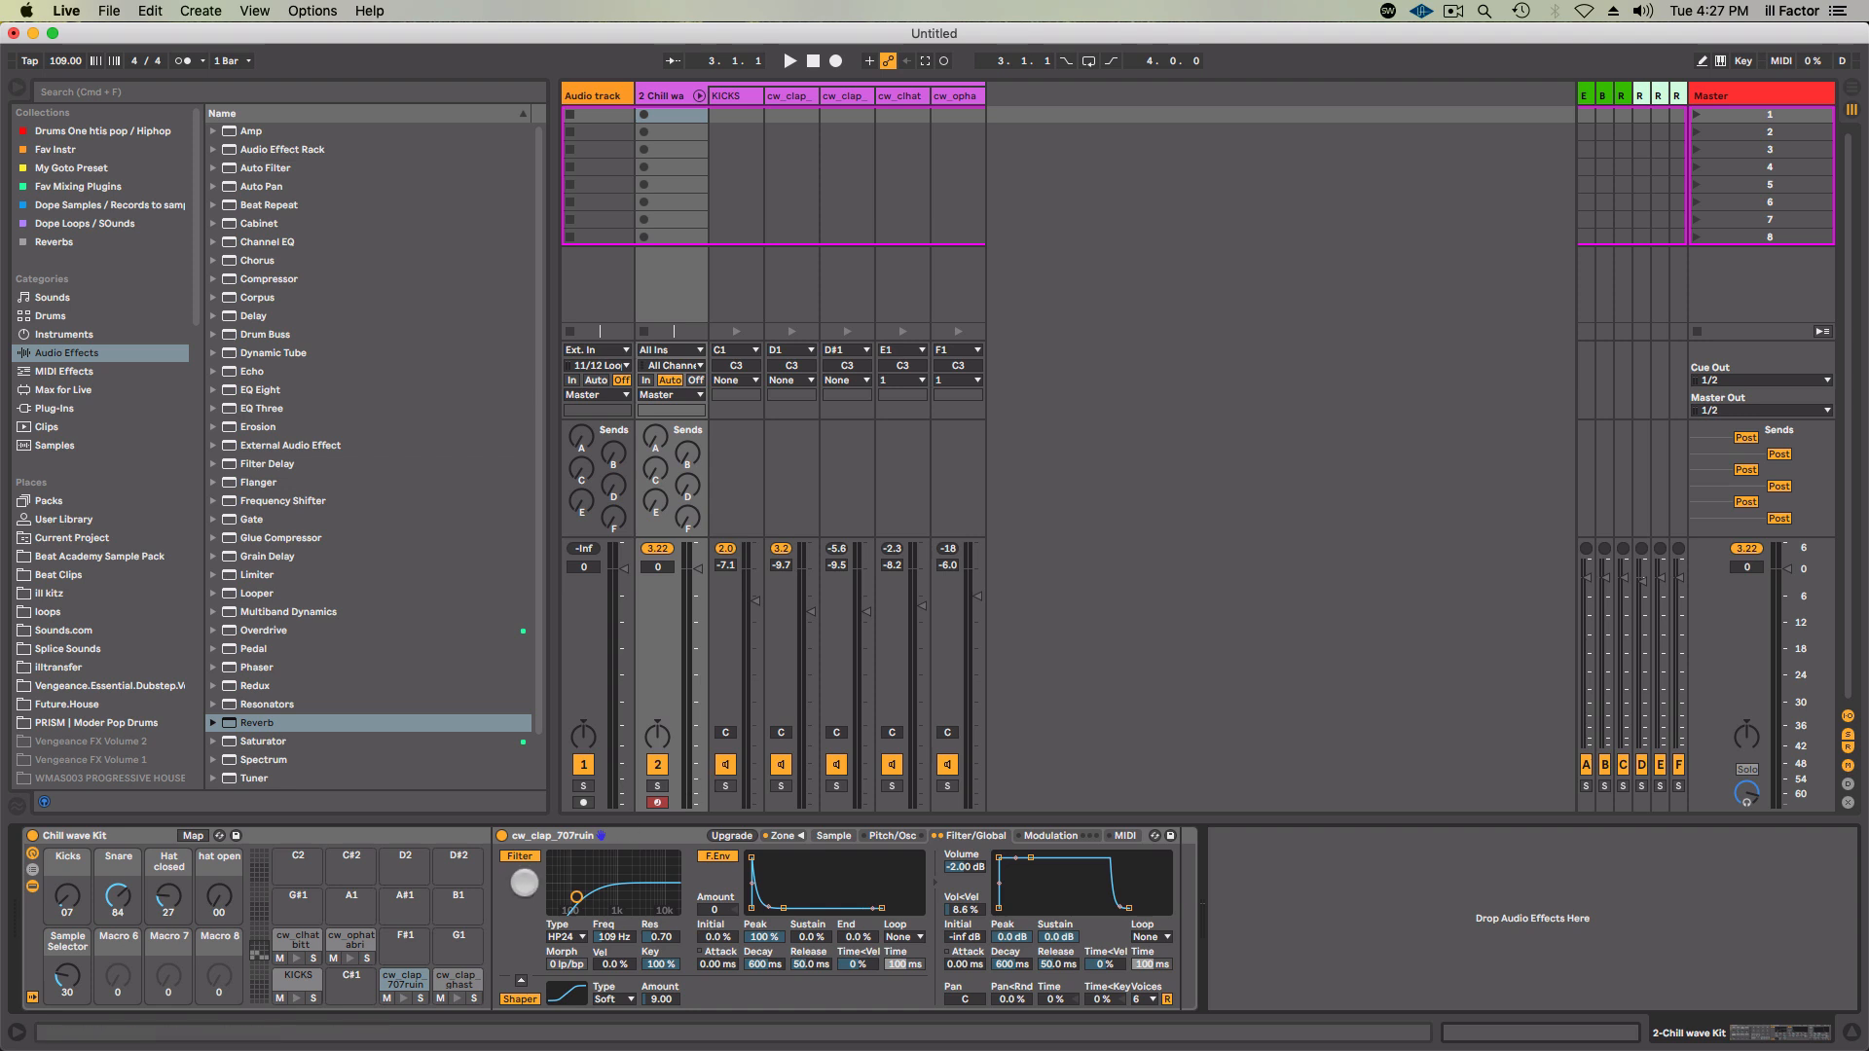
Show the Chill wave Kit's chain list and return chains, and add Reverb as a return chain.
left_click(33, 866)
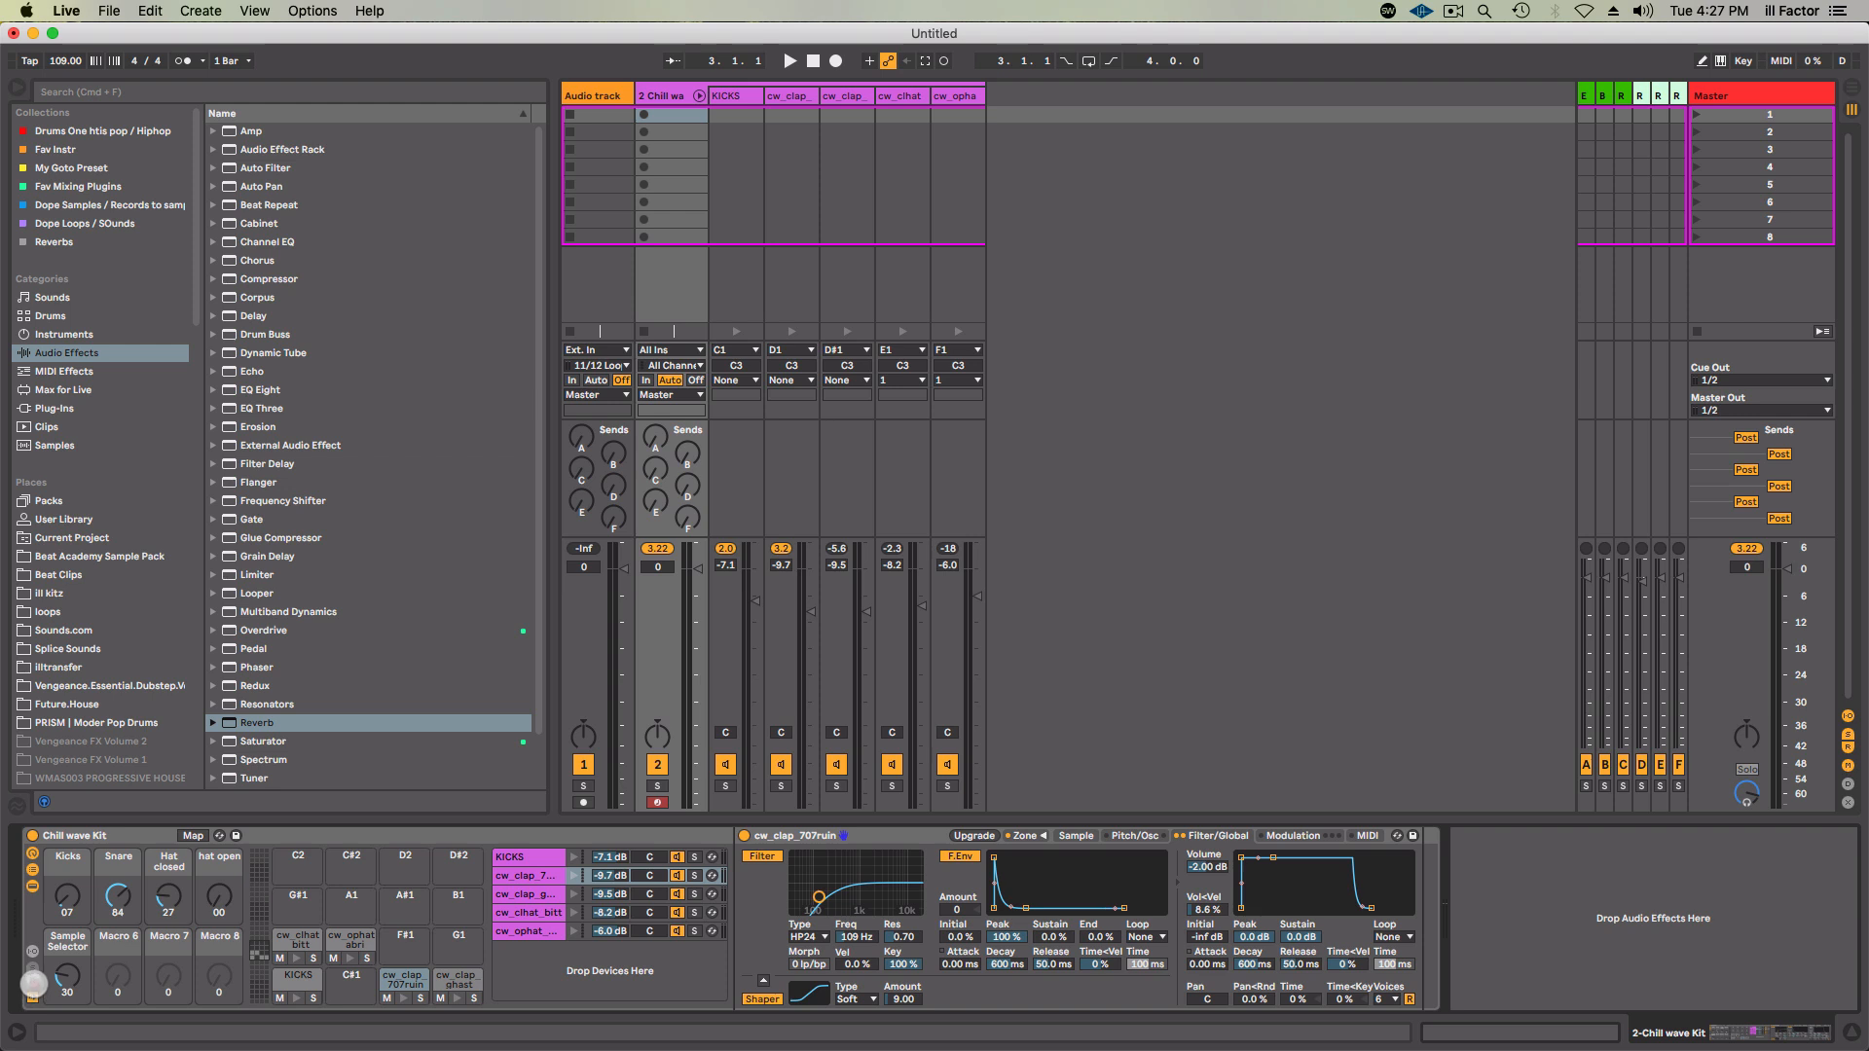
left_click(33, 984)
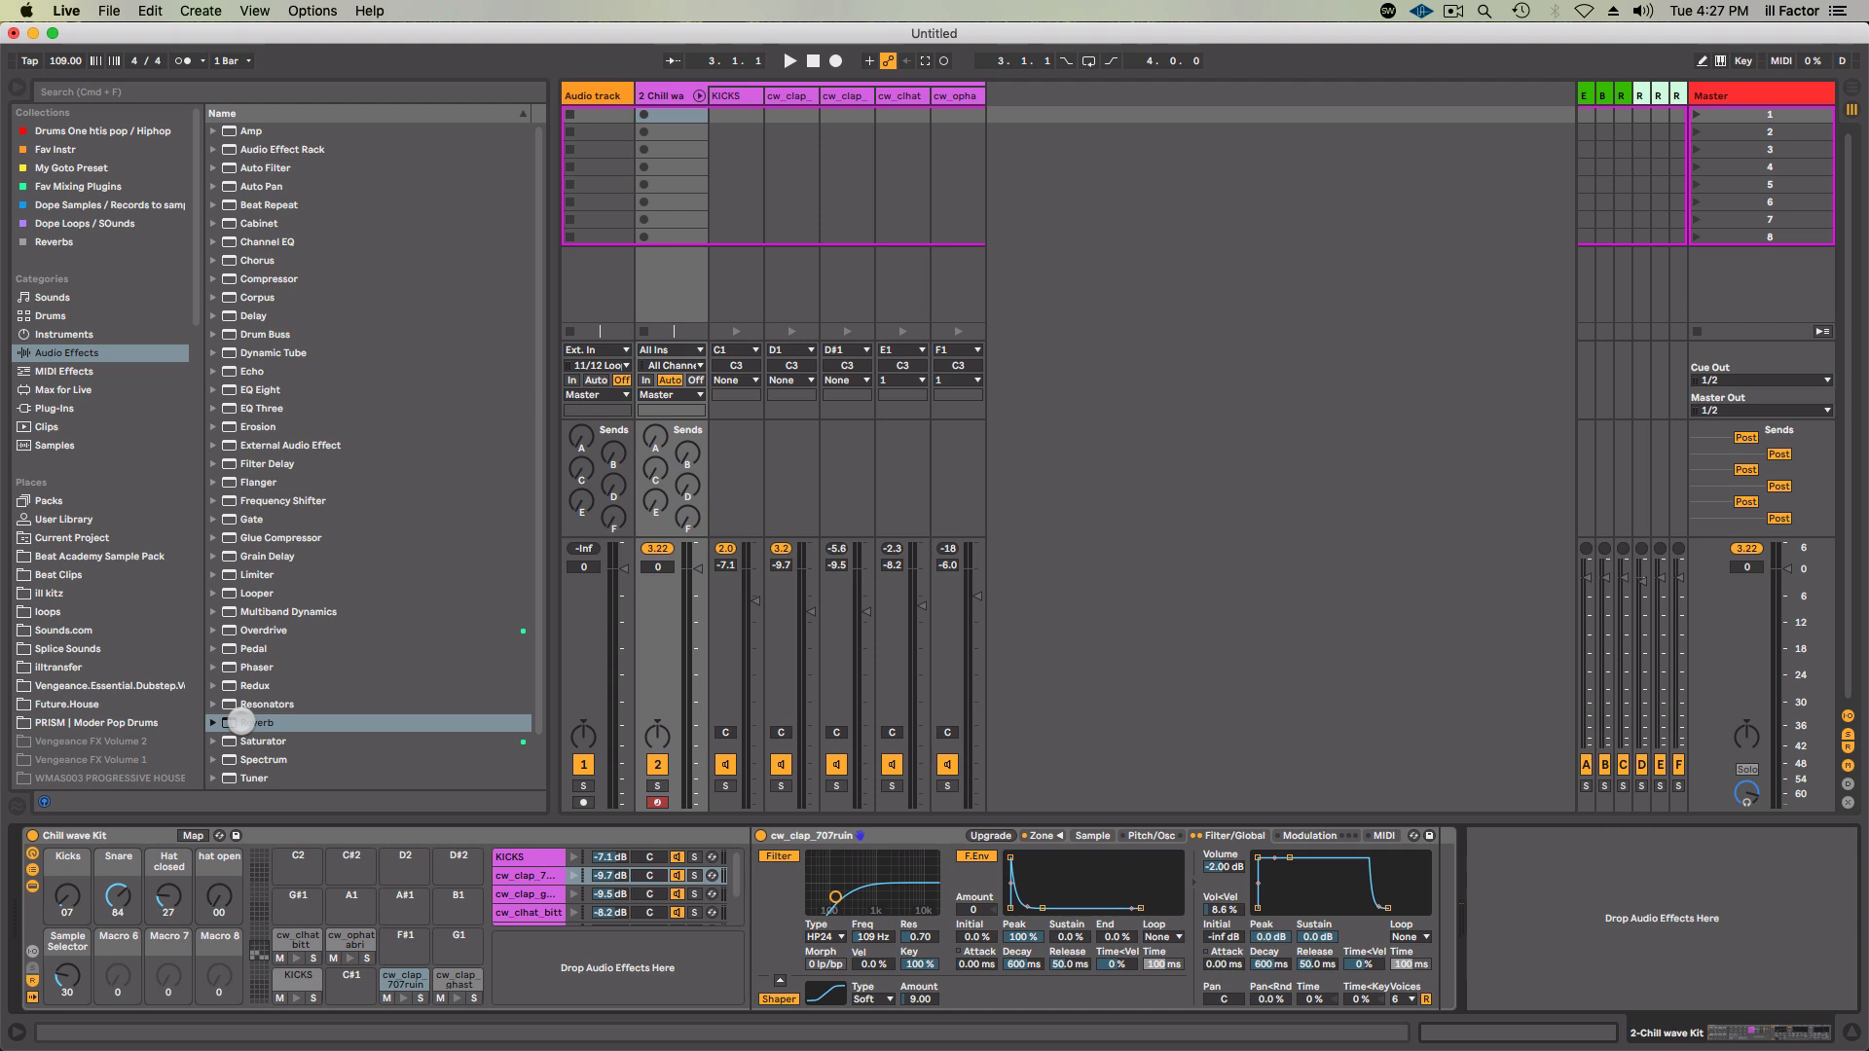
left_click(240, 723)
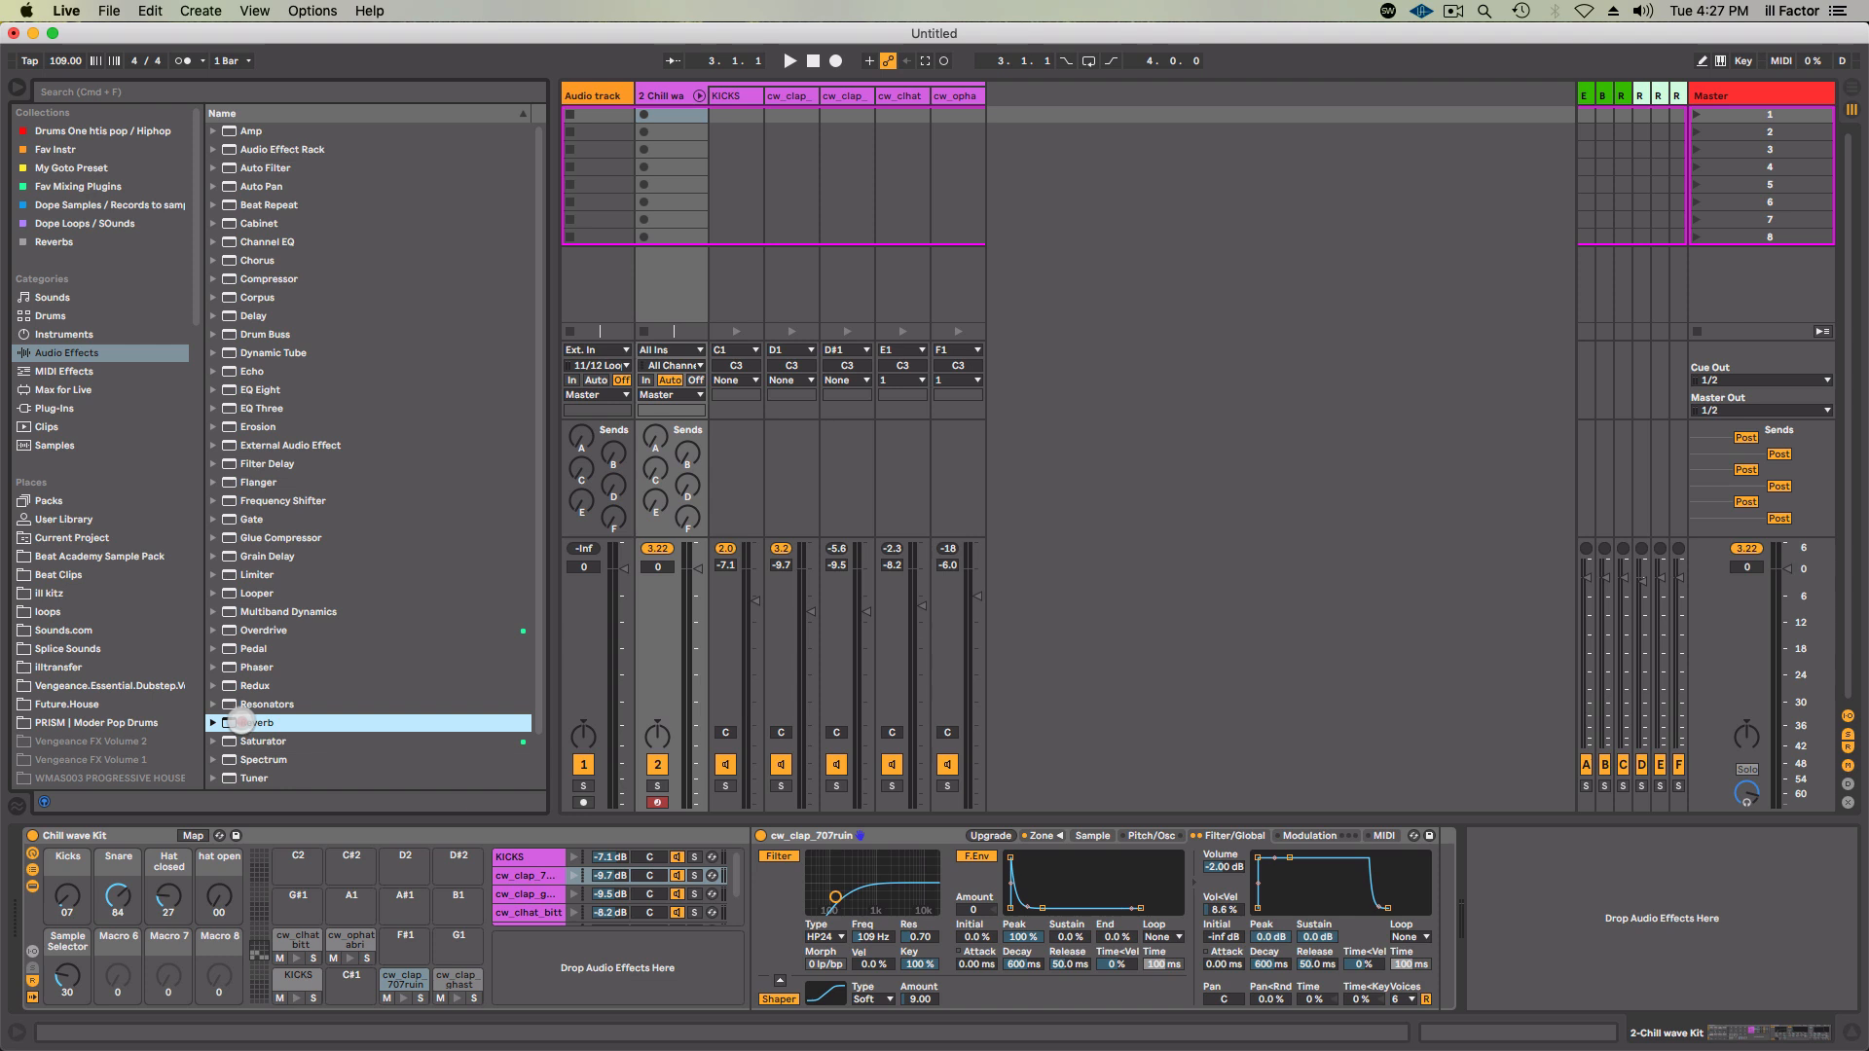
left_click_drag(241, 723, 552, 974)
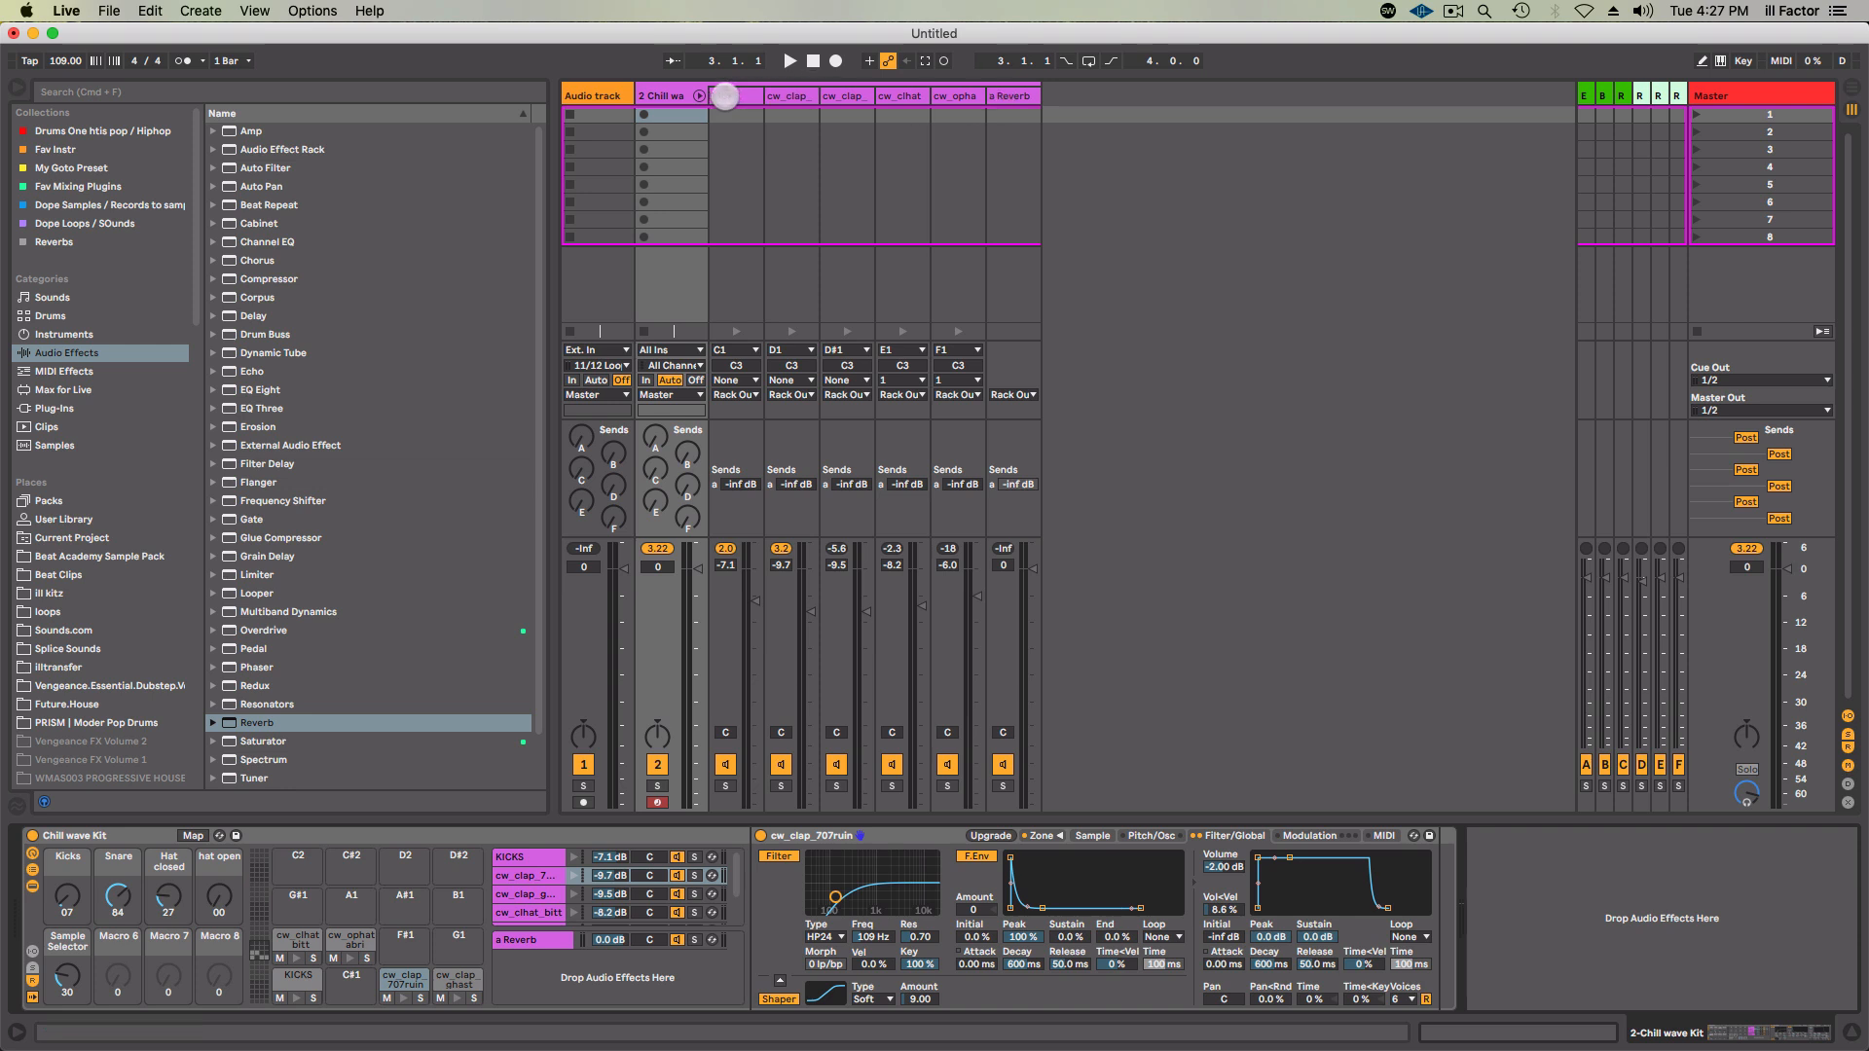
Collapse and re-expand the Chill wave Kit's chains in the mixer, and show the Reverb return chain's device.
left_click(698, 95)
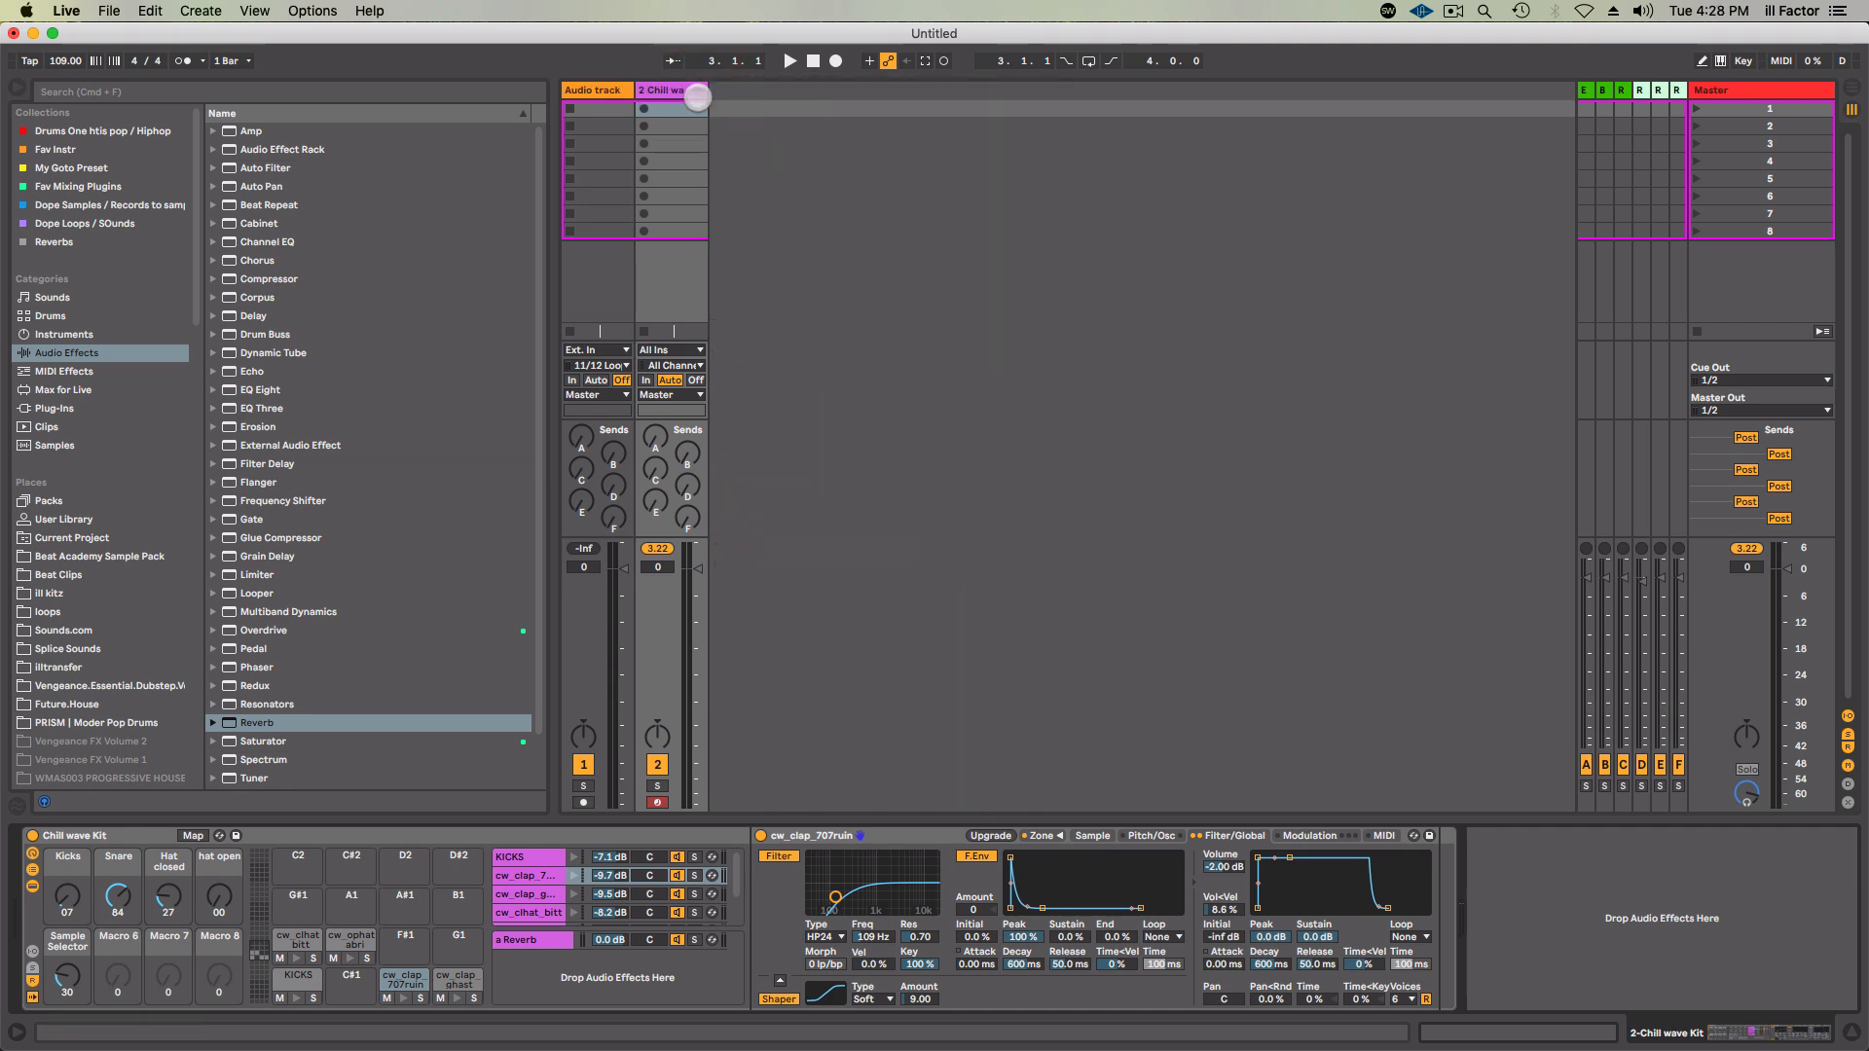
left_click(697, 95)
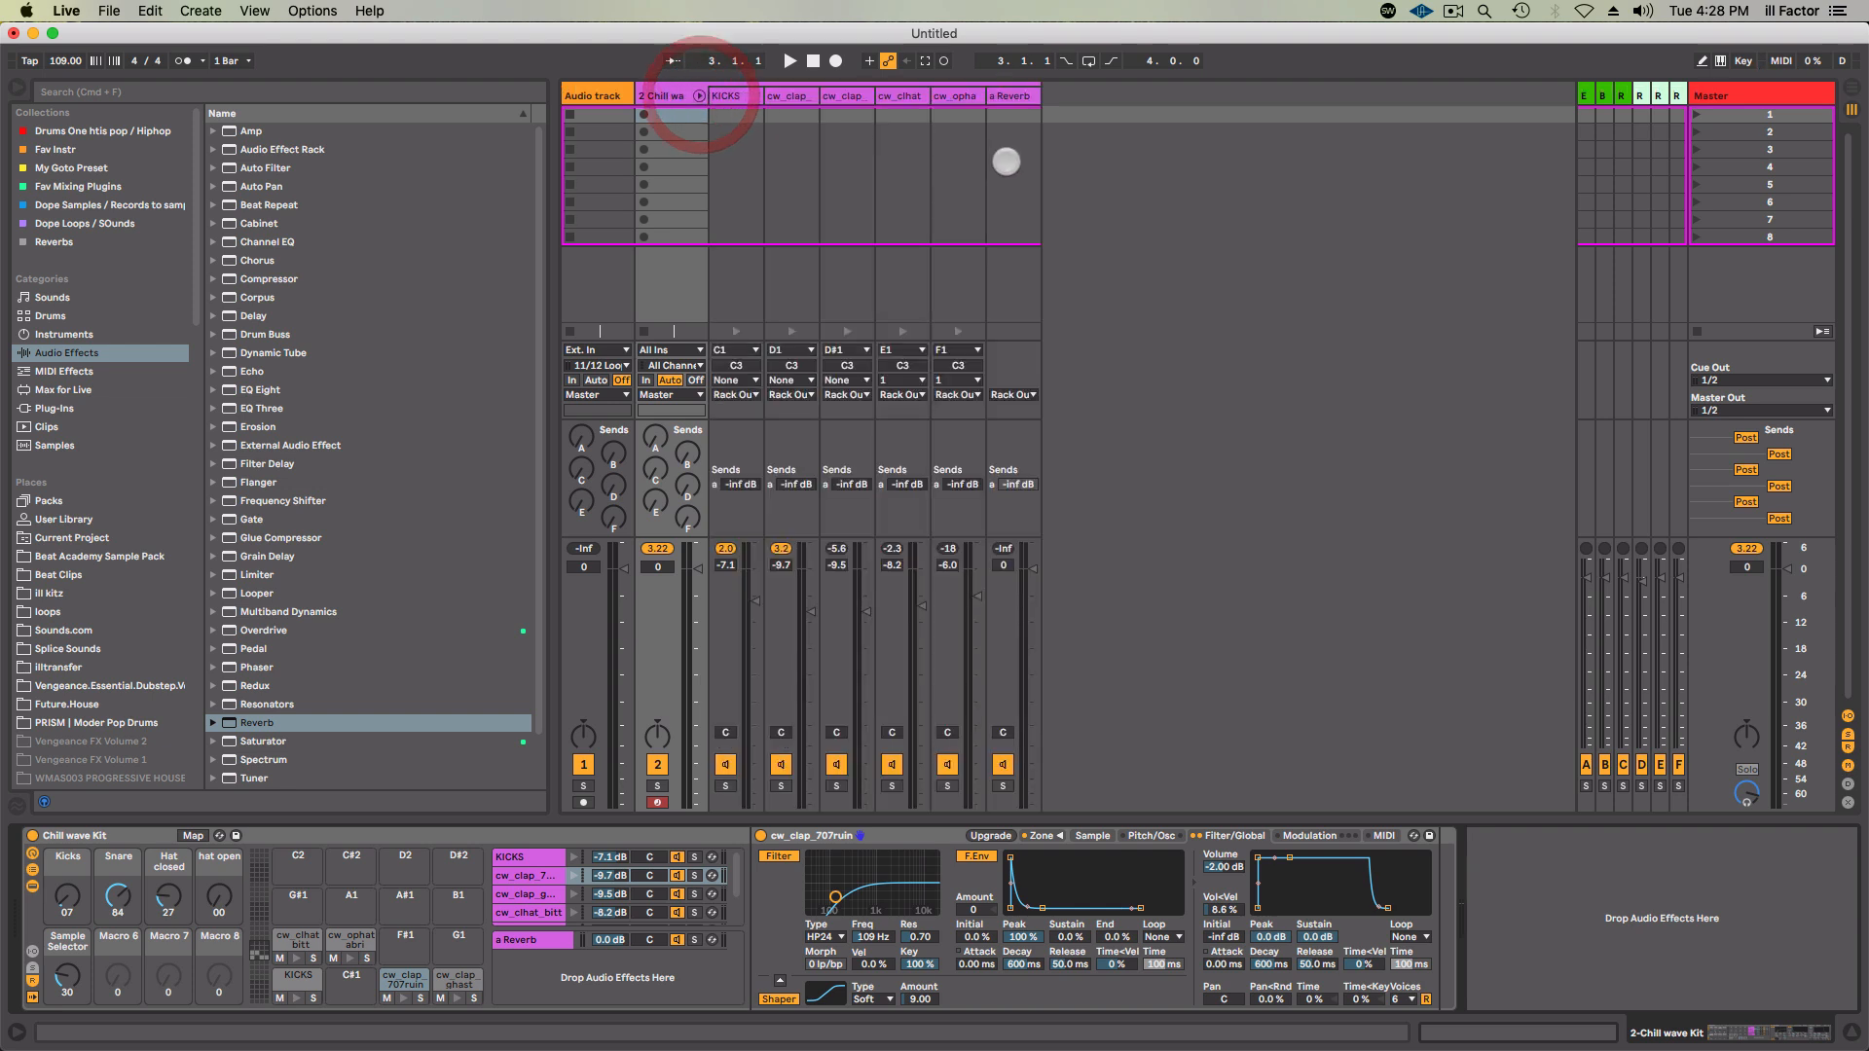
left_click(1025, 107)
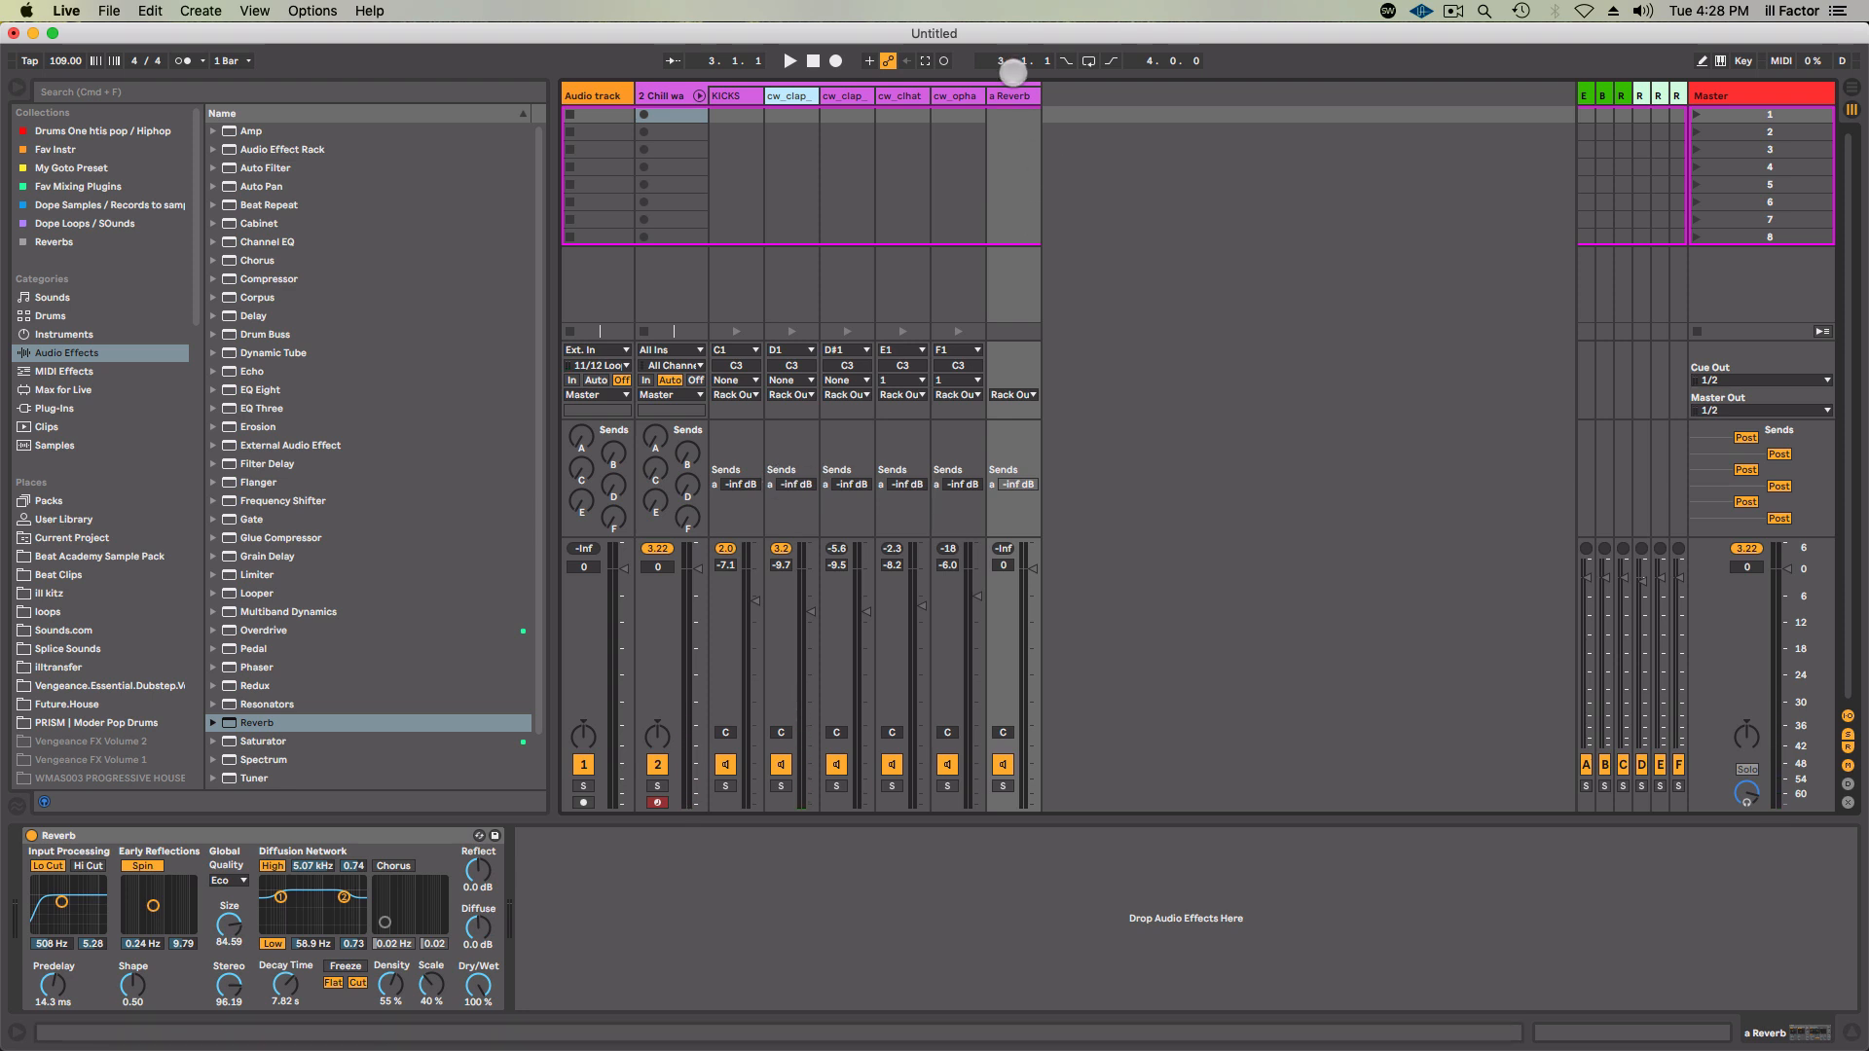
left_click(1012, 101)
Set the reverb send of the first clap chain to -17.2 dB and of the KICKS chain to -20.0 dB.
left_click(790, 101)
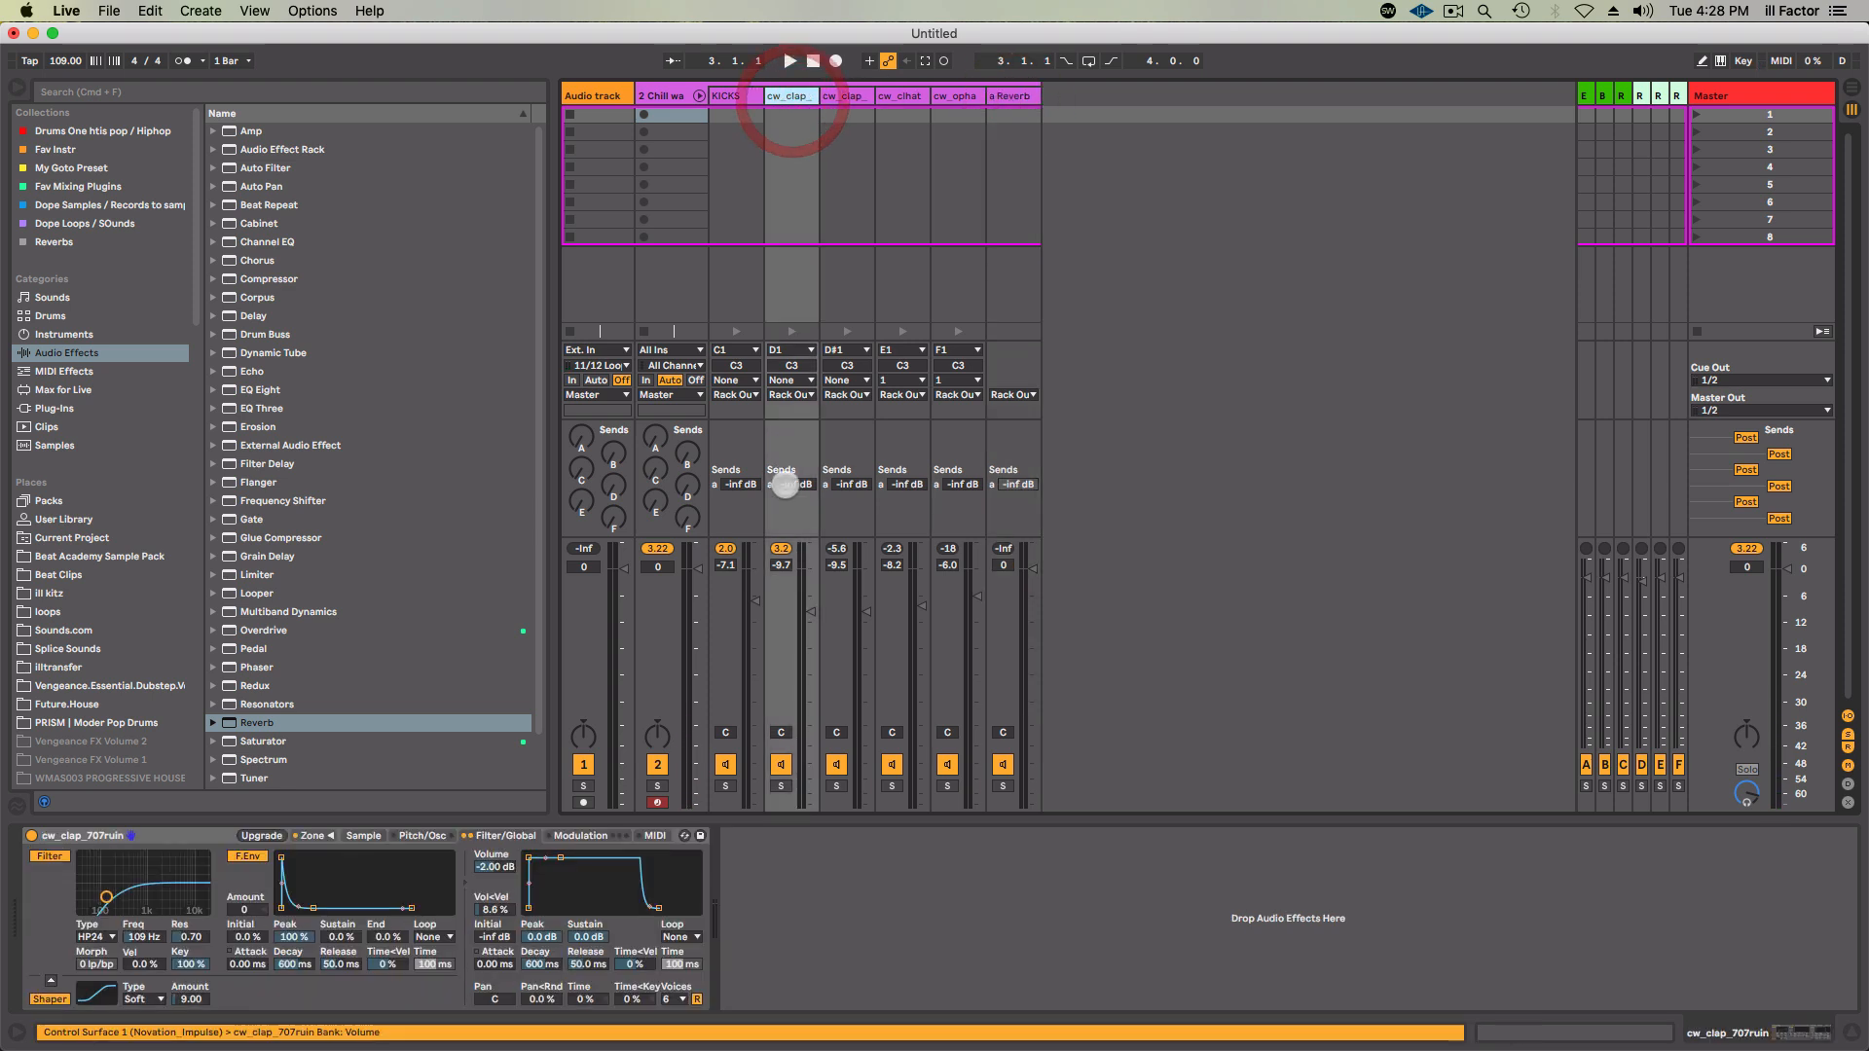
left_click_drag(790, 484, 789, 469)
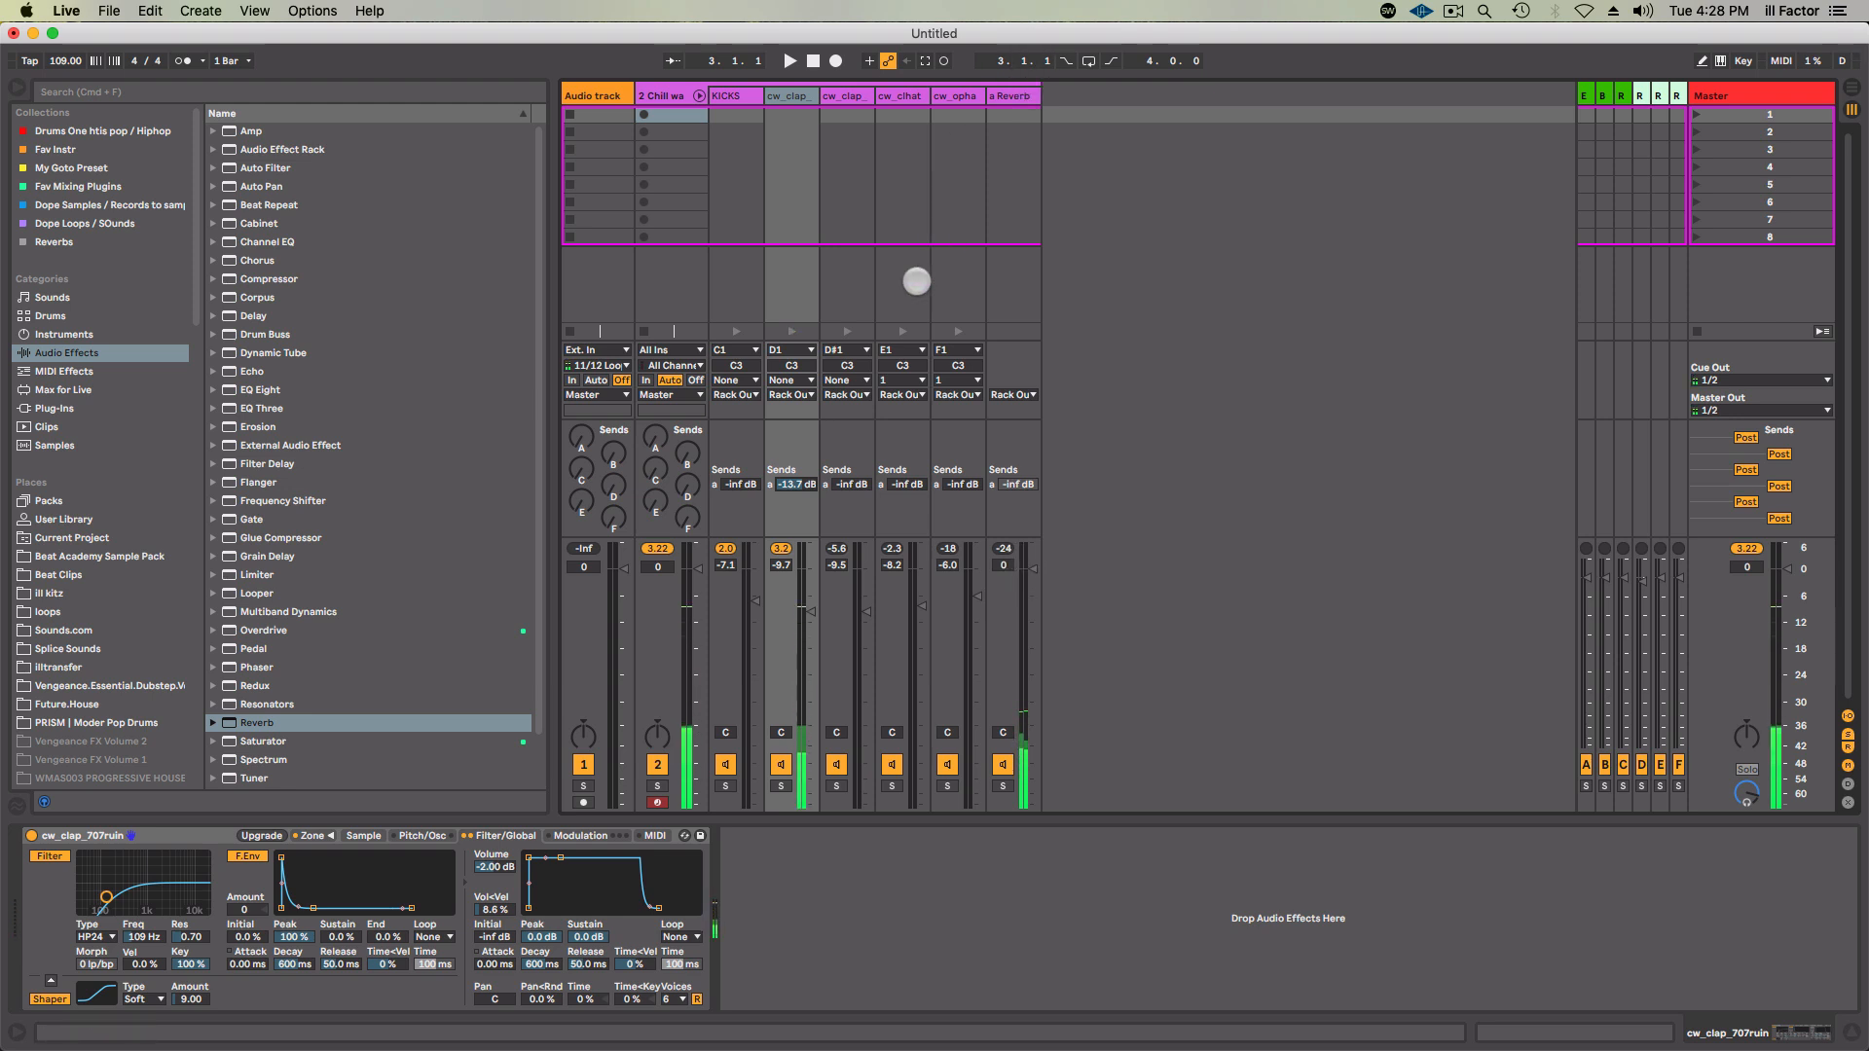
left_click_drag(800, 480, 739, 457)
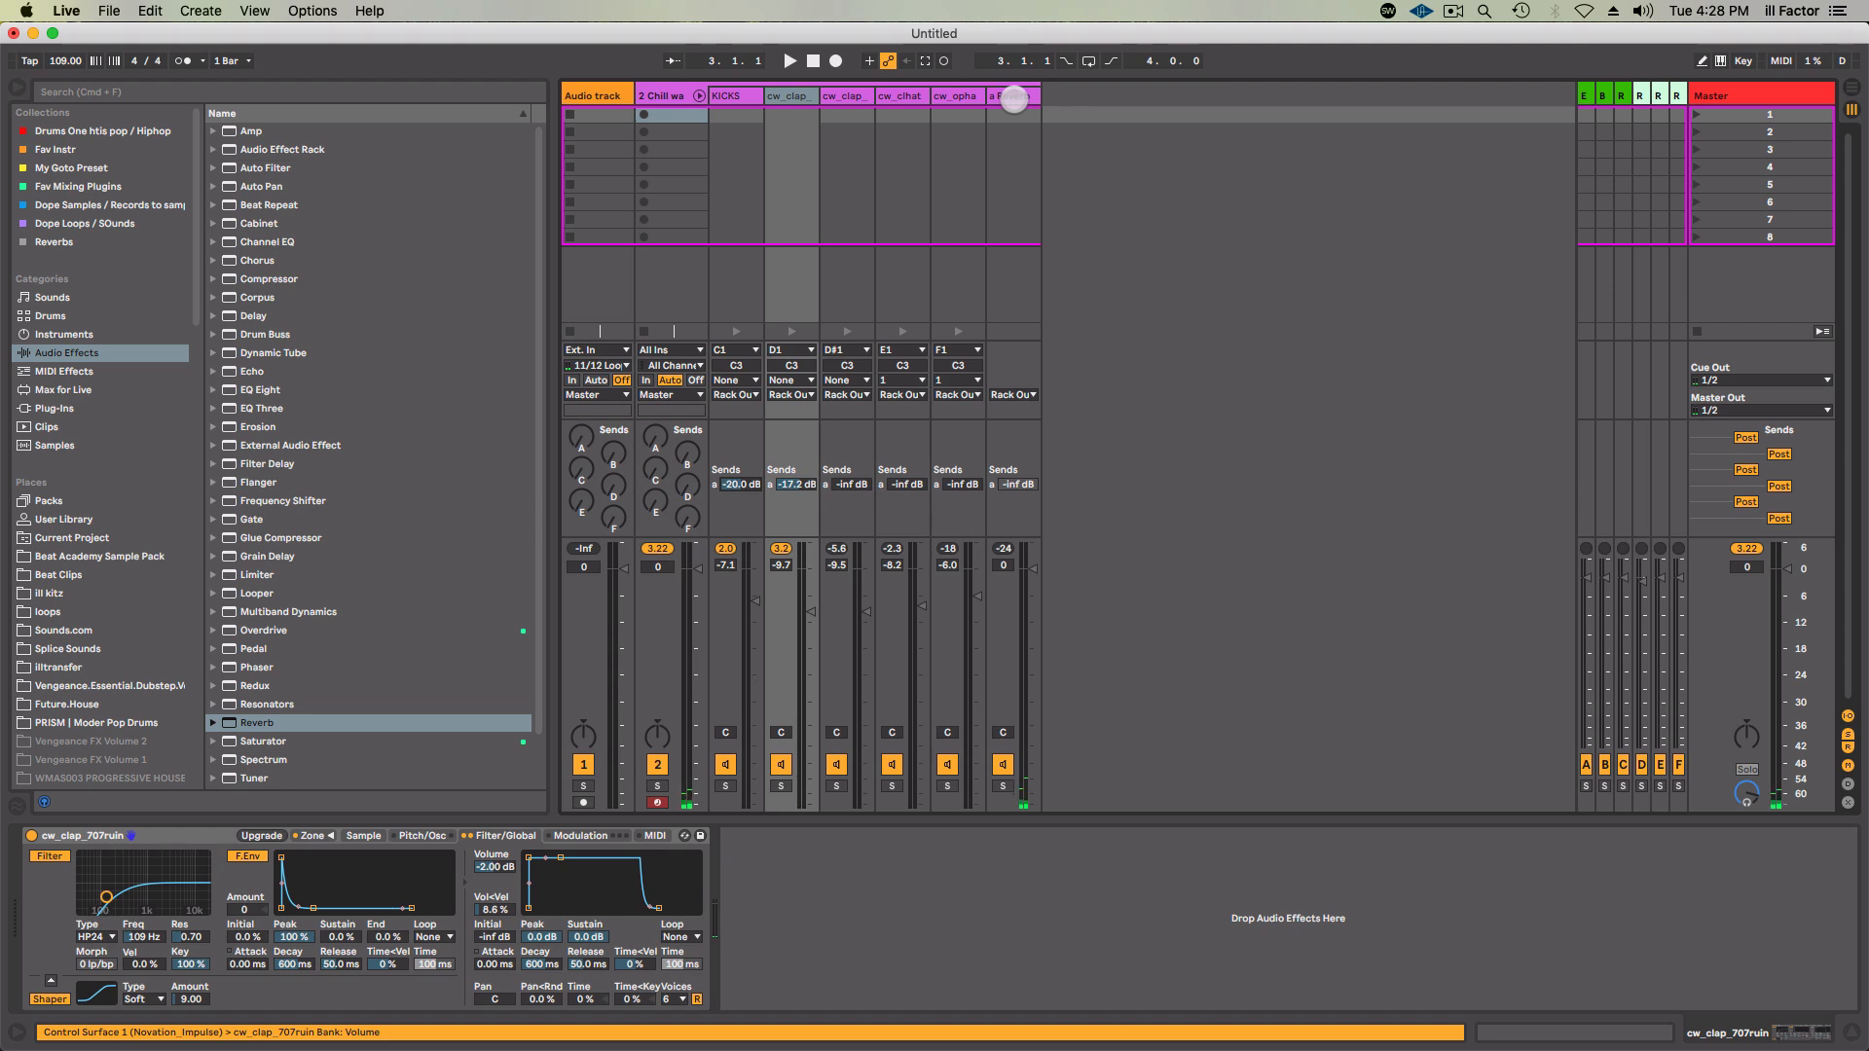
Check the output routing options of the Reverb return chain and select the D-Return track.
left_click(1013, 393)
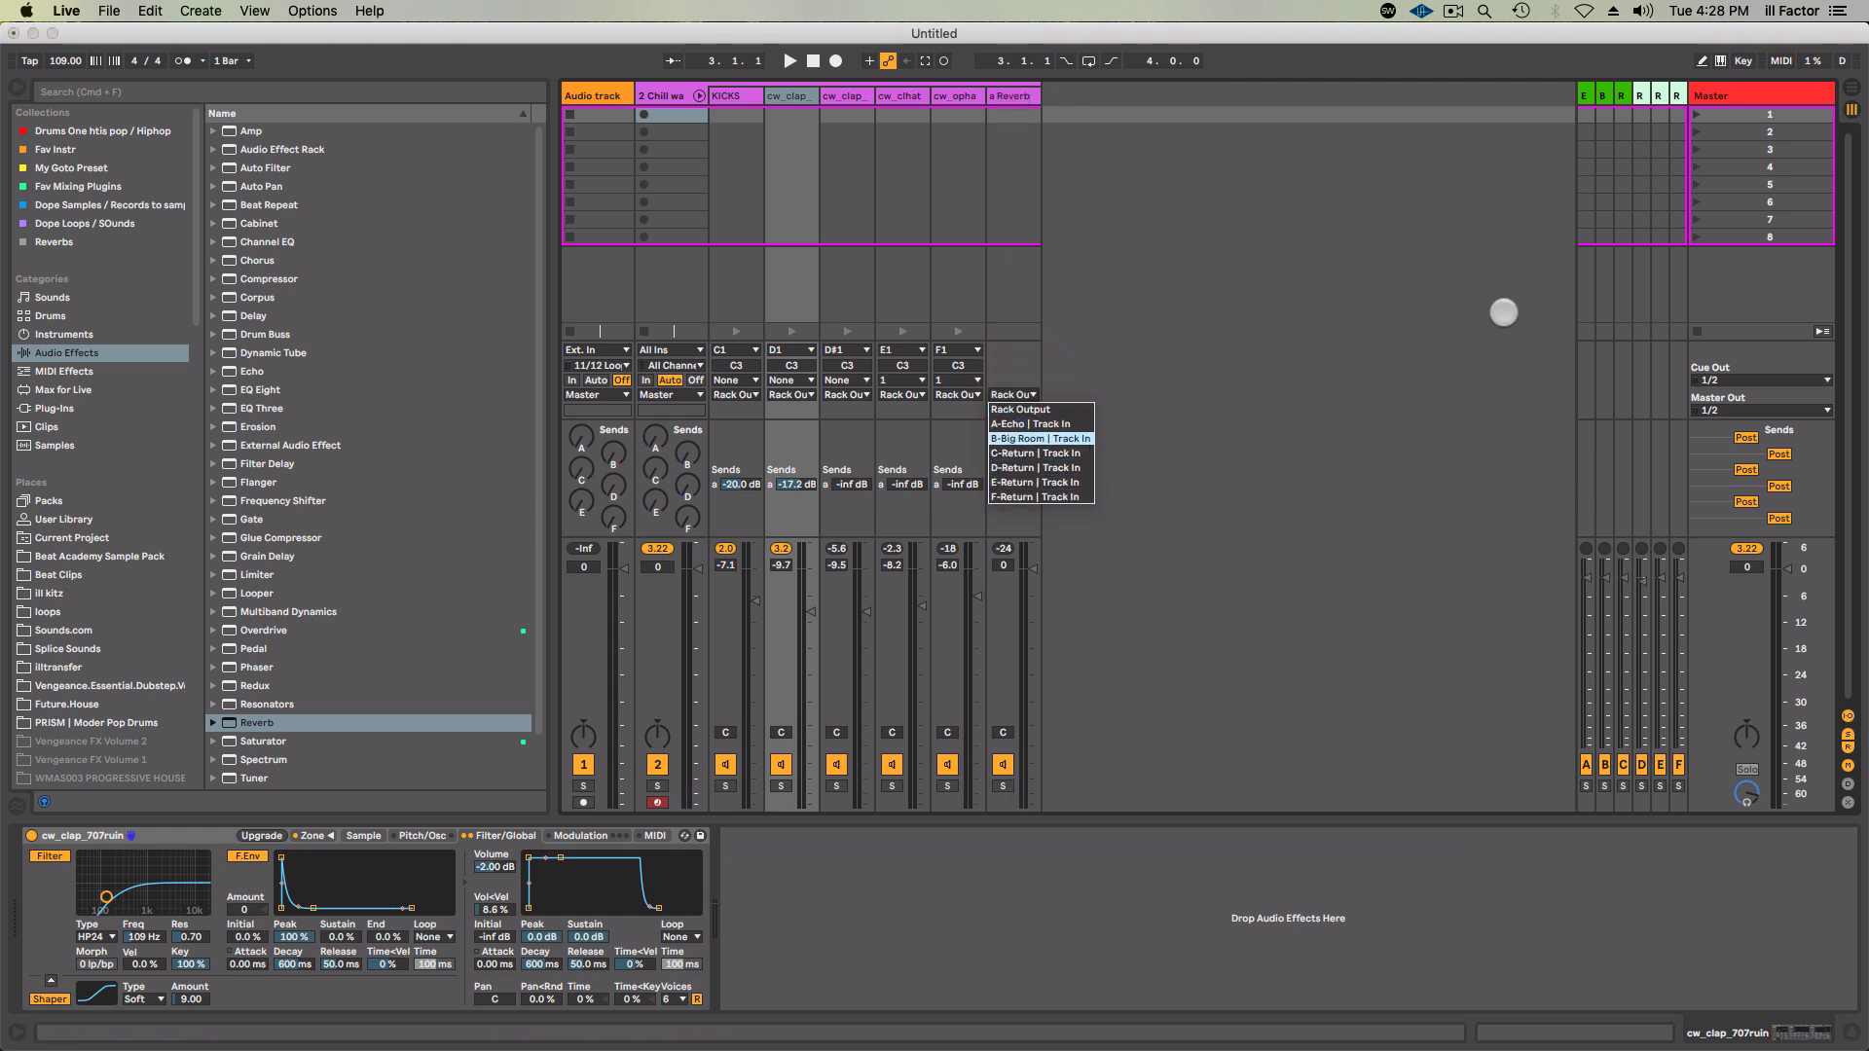
left_click(1645, 92)
left_click(1641, 93)
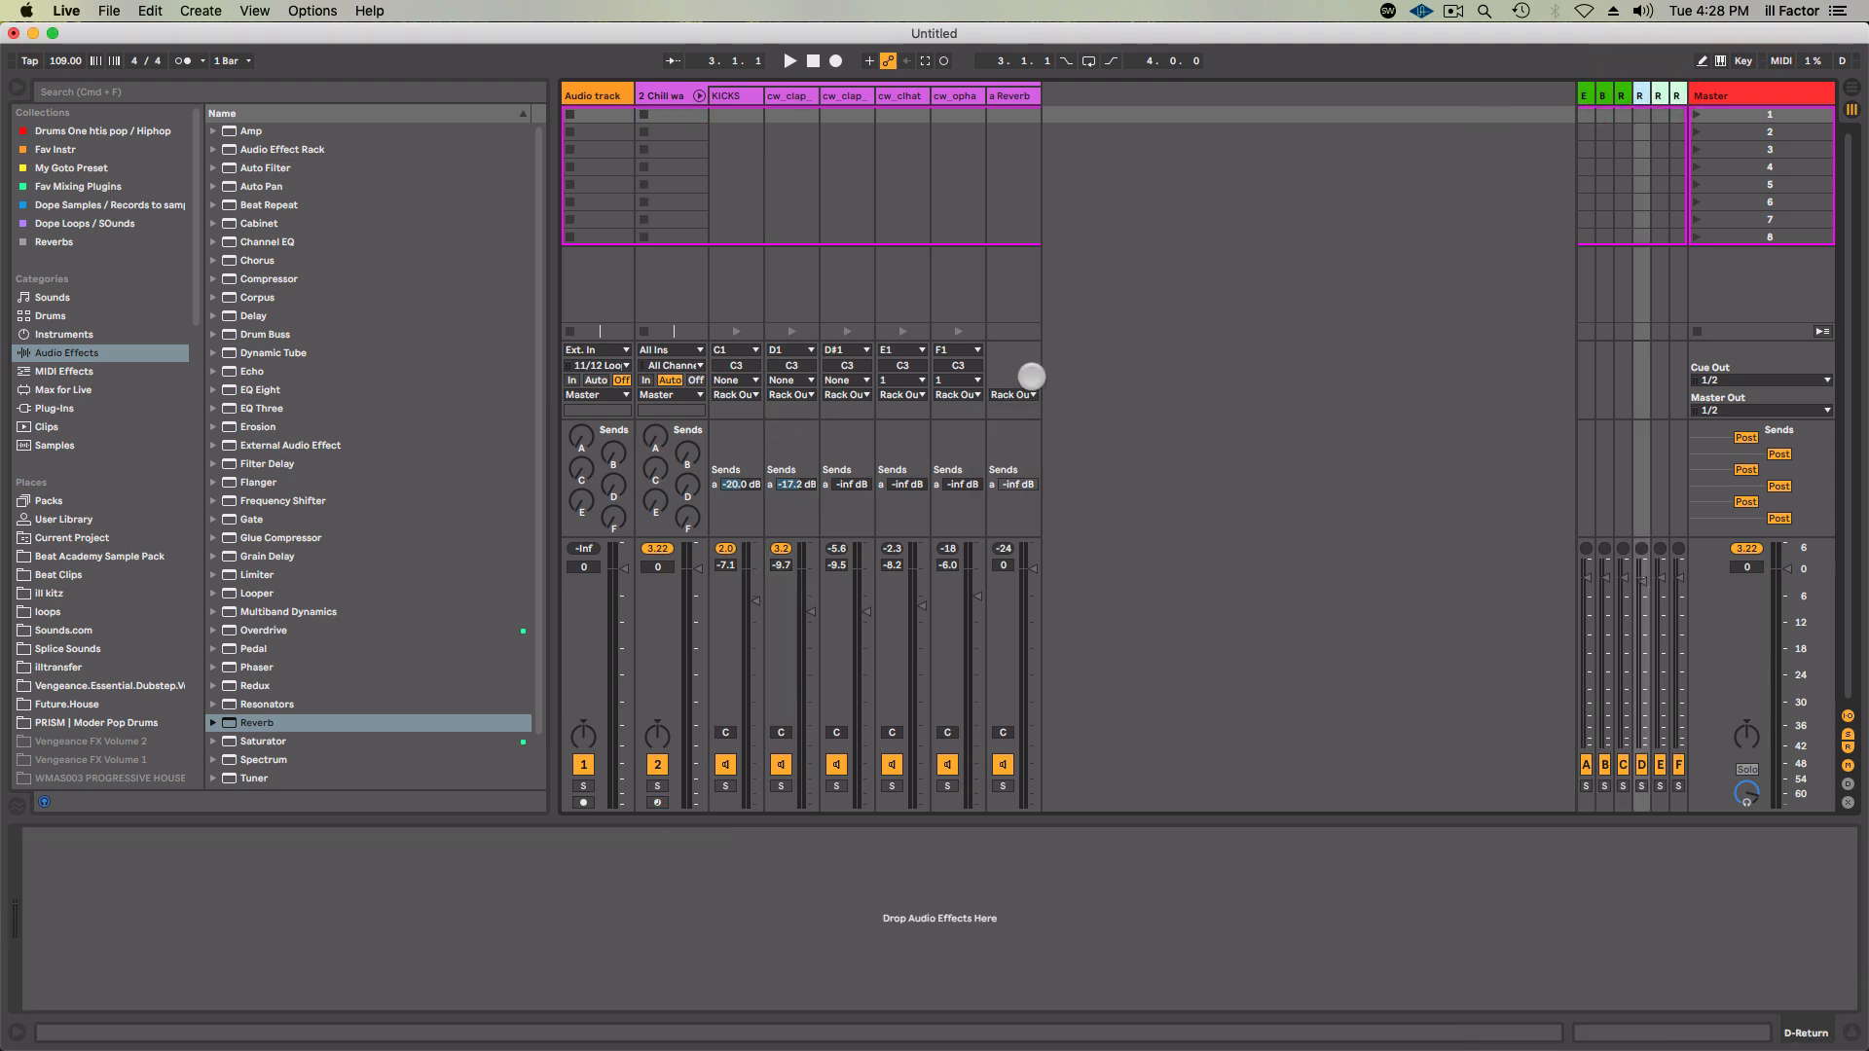
Route the output of the drum rack's Reverb return chain to the D-Return track.
left_click(1015, 394)
left_click(1010, 468)
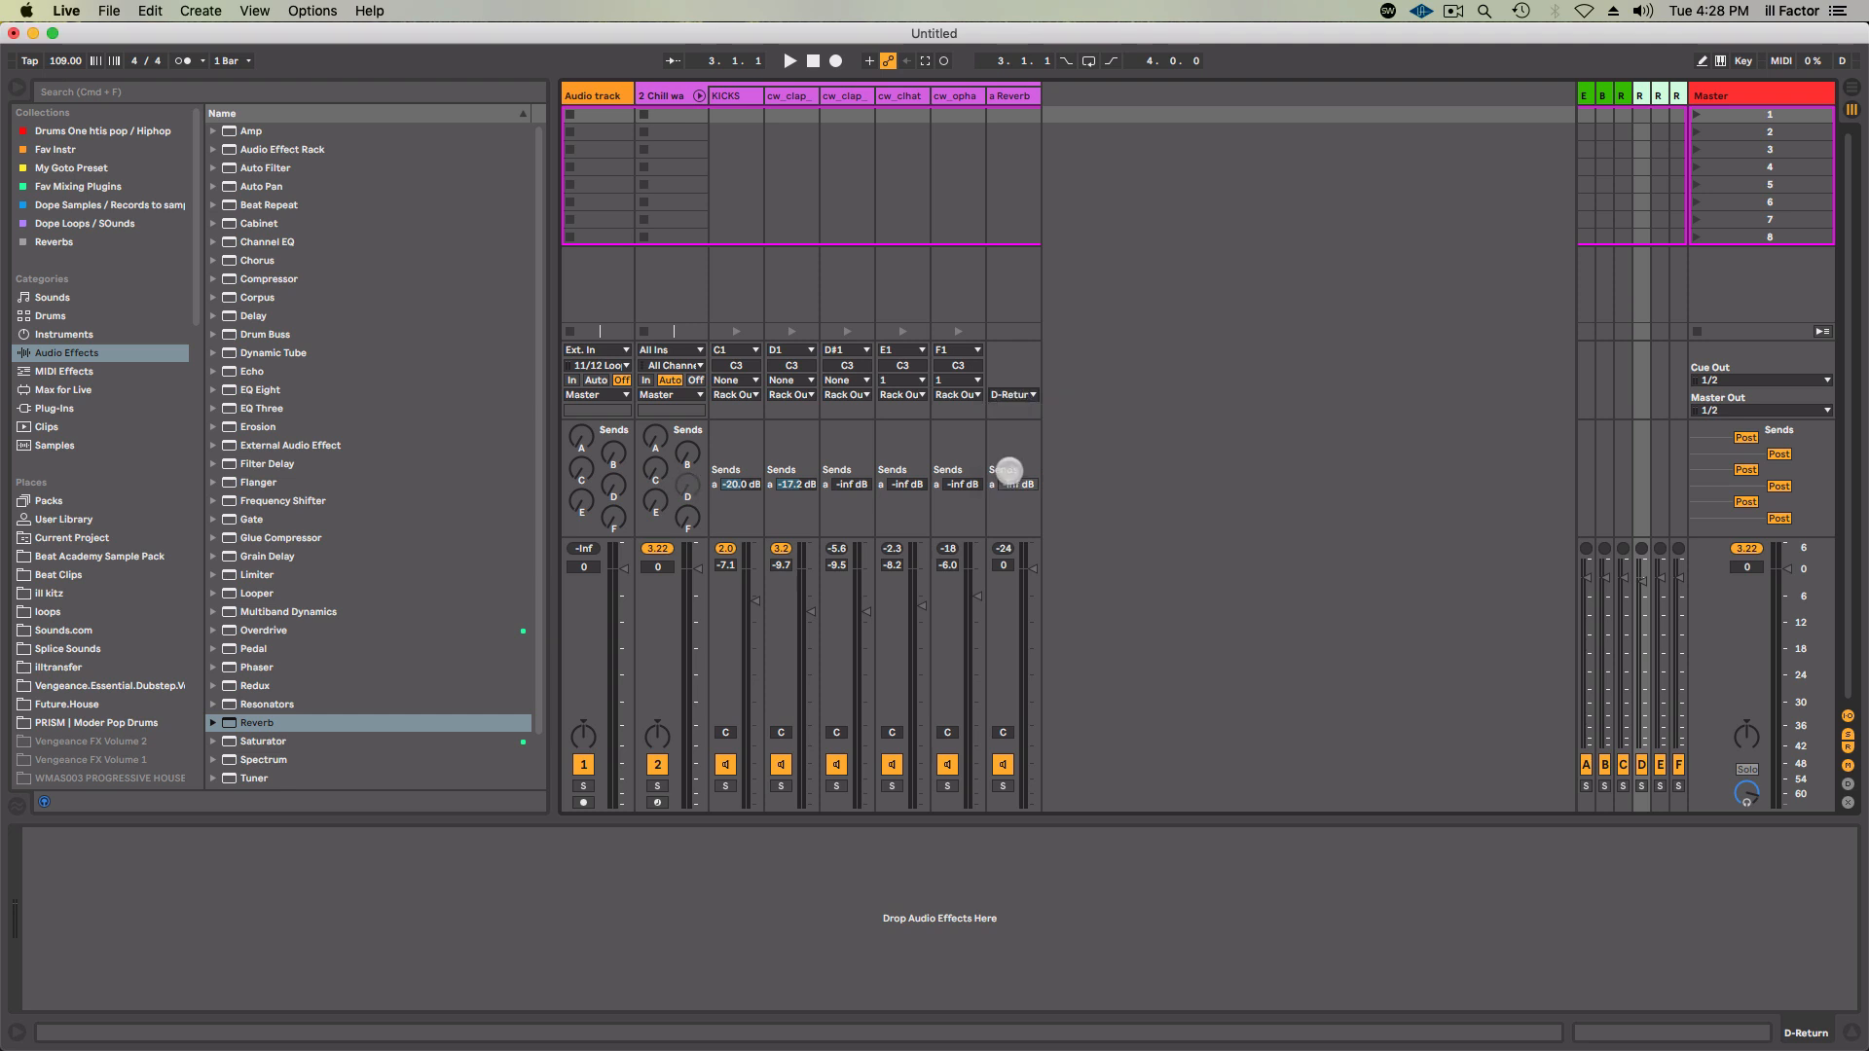
left_click(1011, 454)
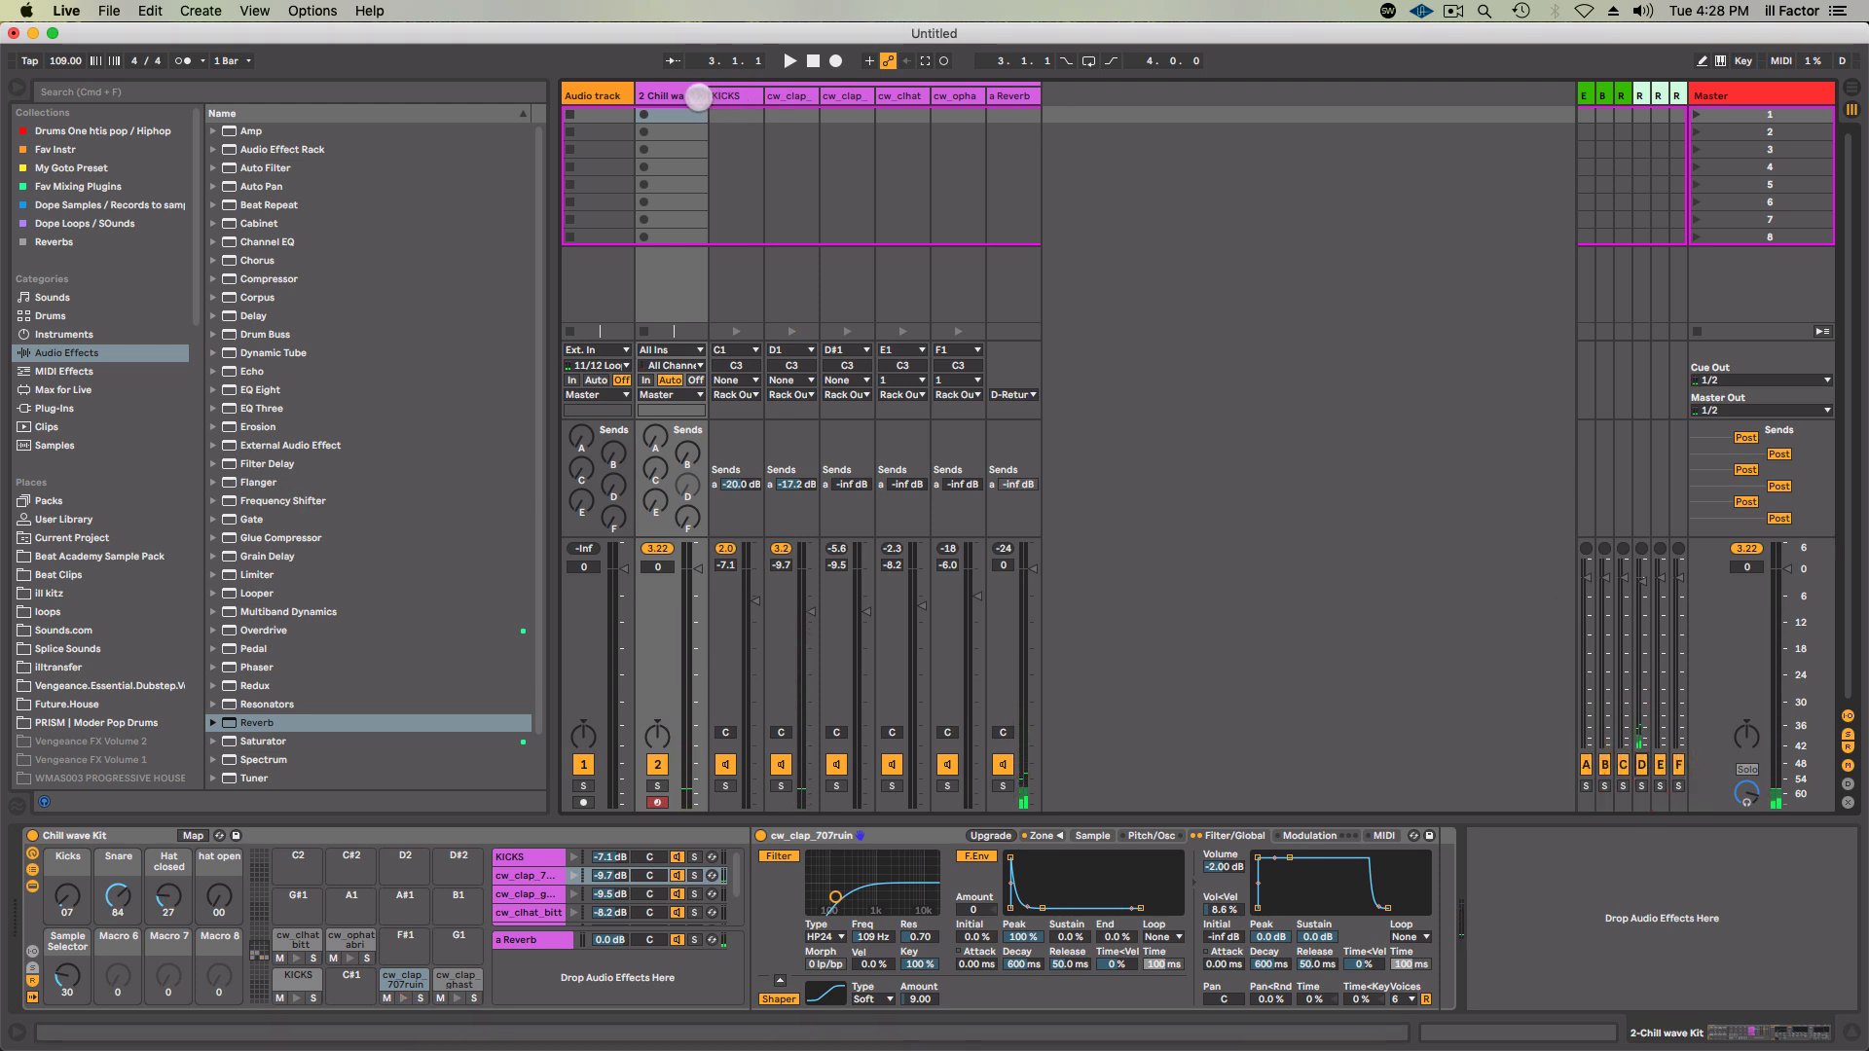
Fold the Chill wave Kit's chains in the mixer, select the D-Return track, and briefly unfold the chains to compare the routing.
left_click(698, 95)
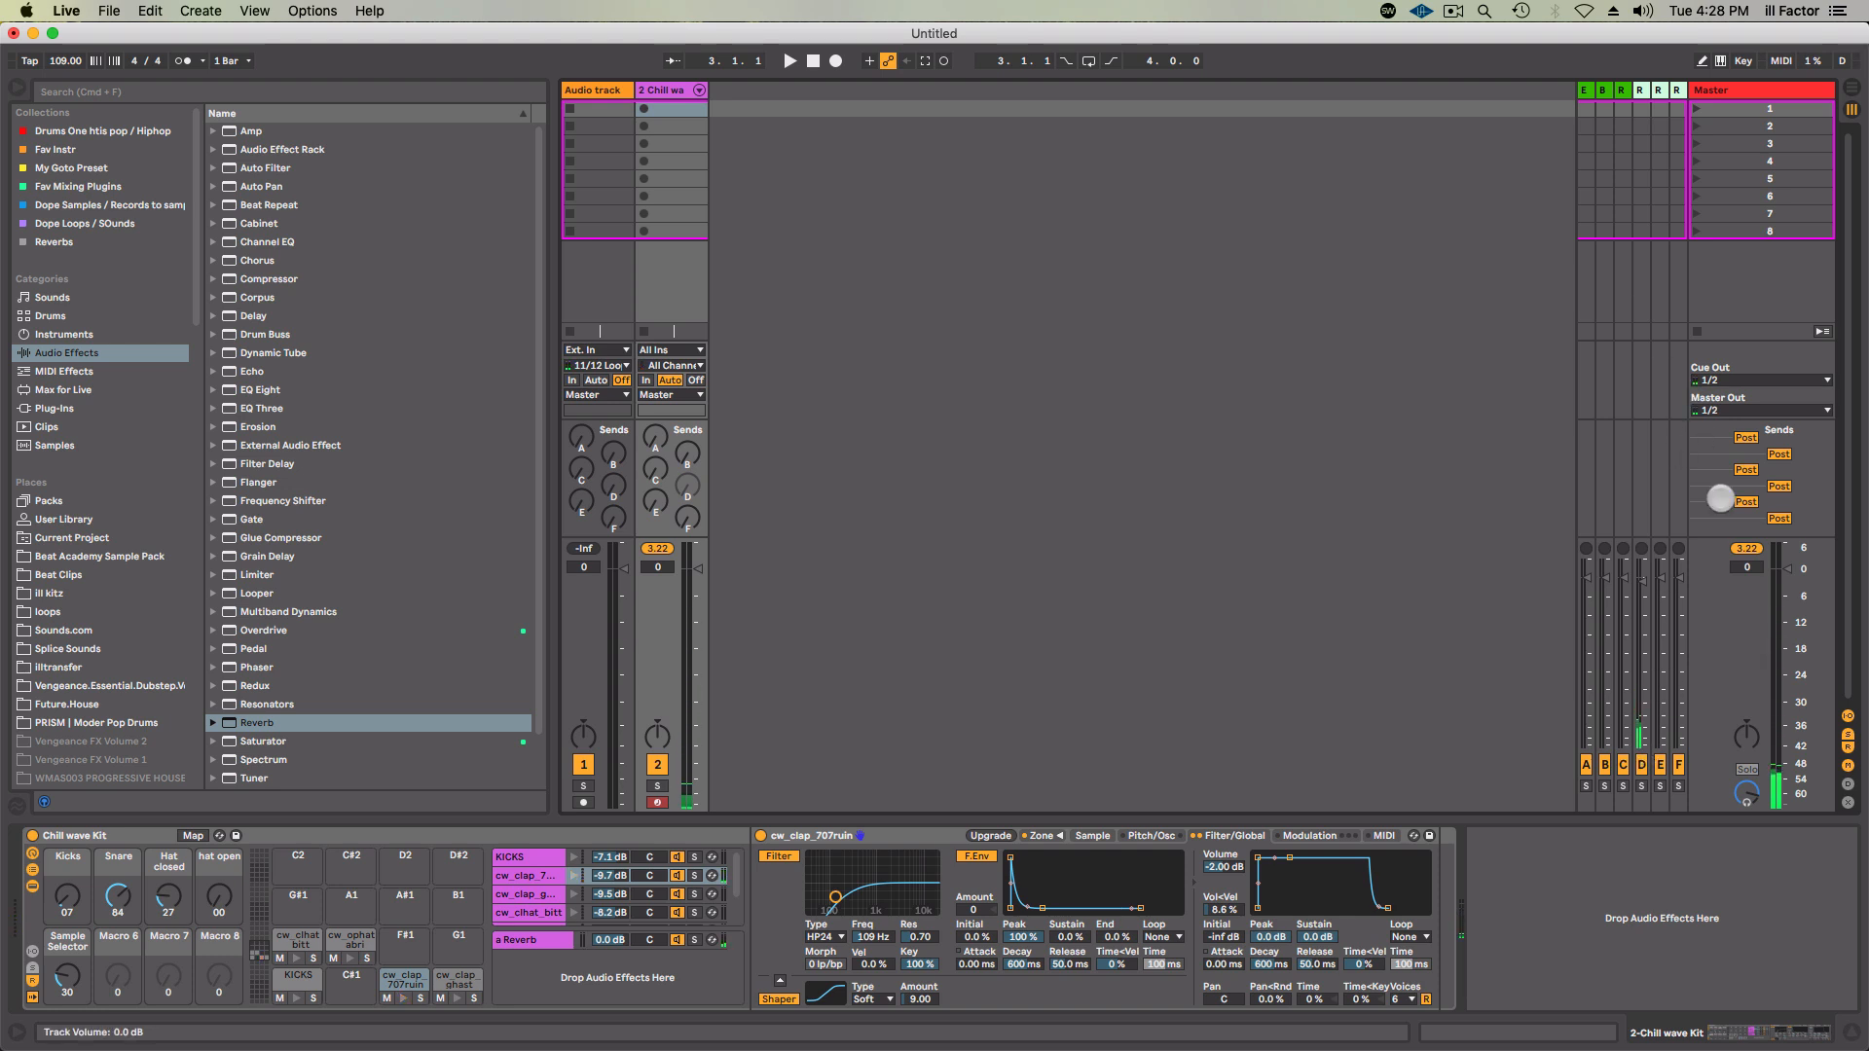
left_click(1641, 90)
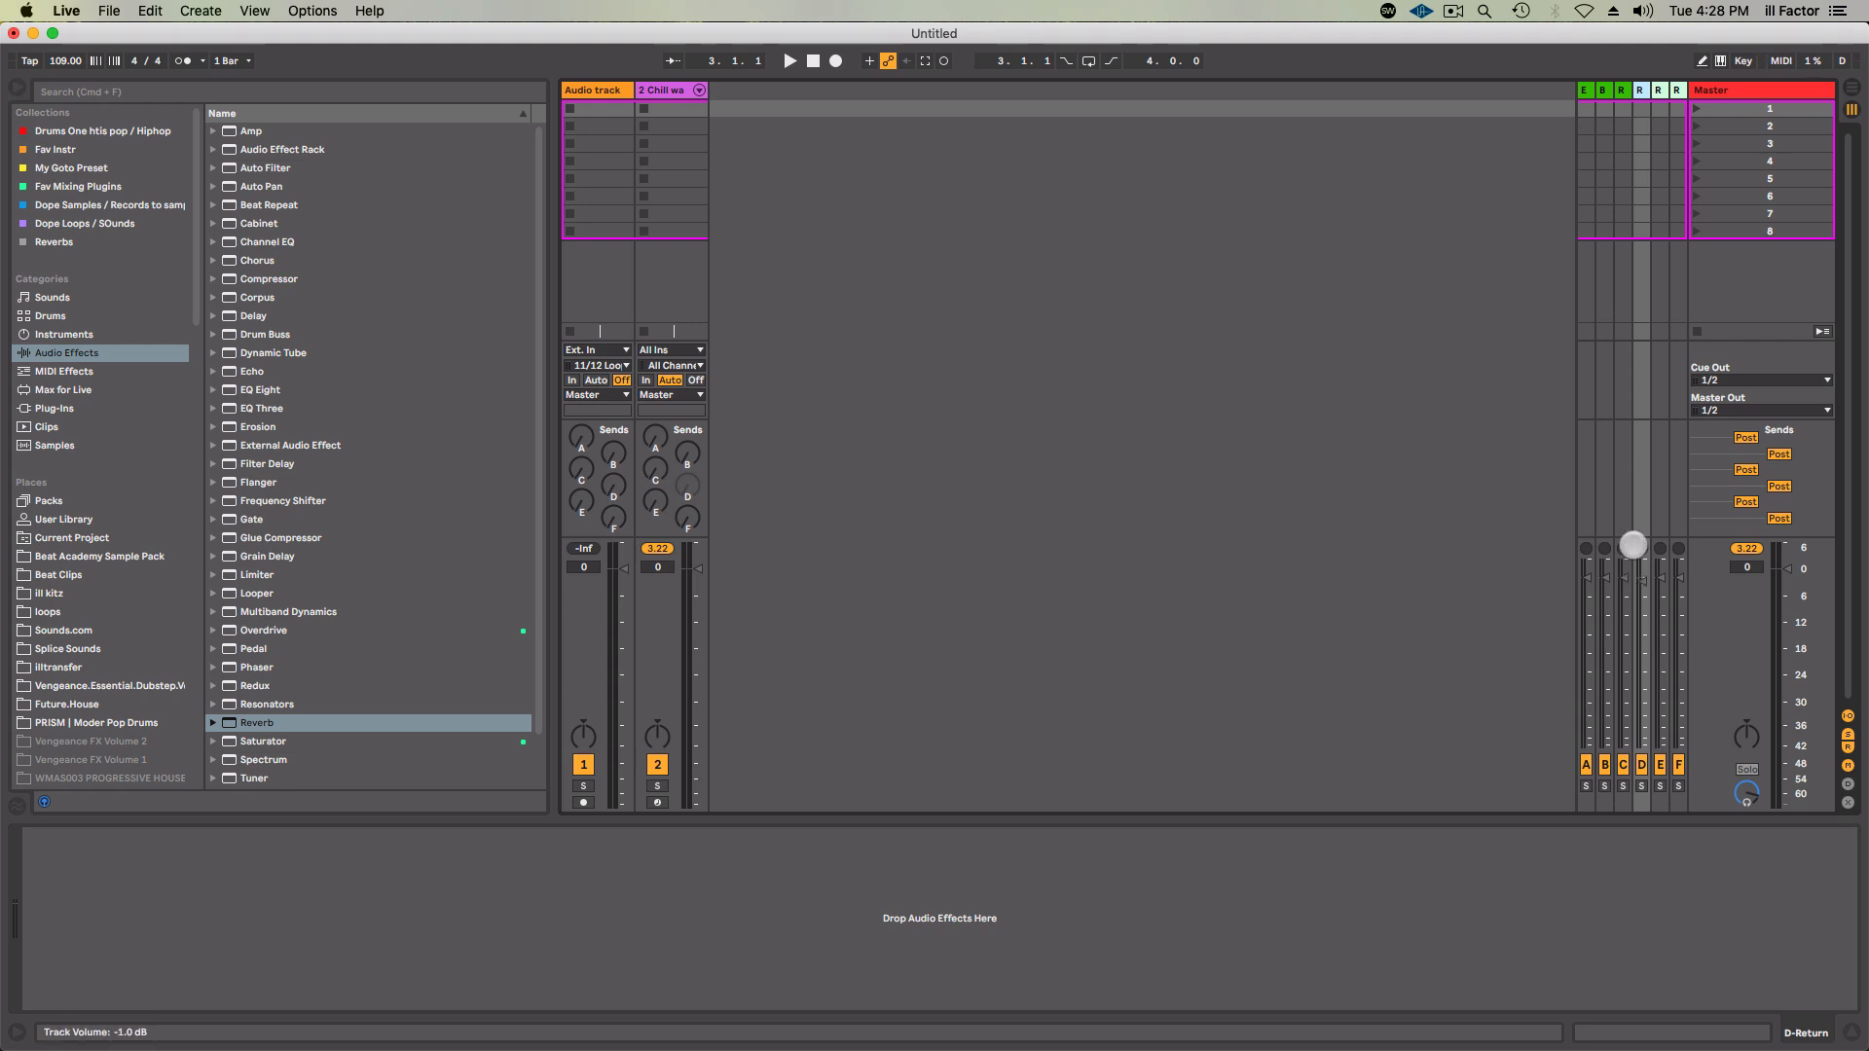
left_click(699, 90)
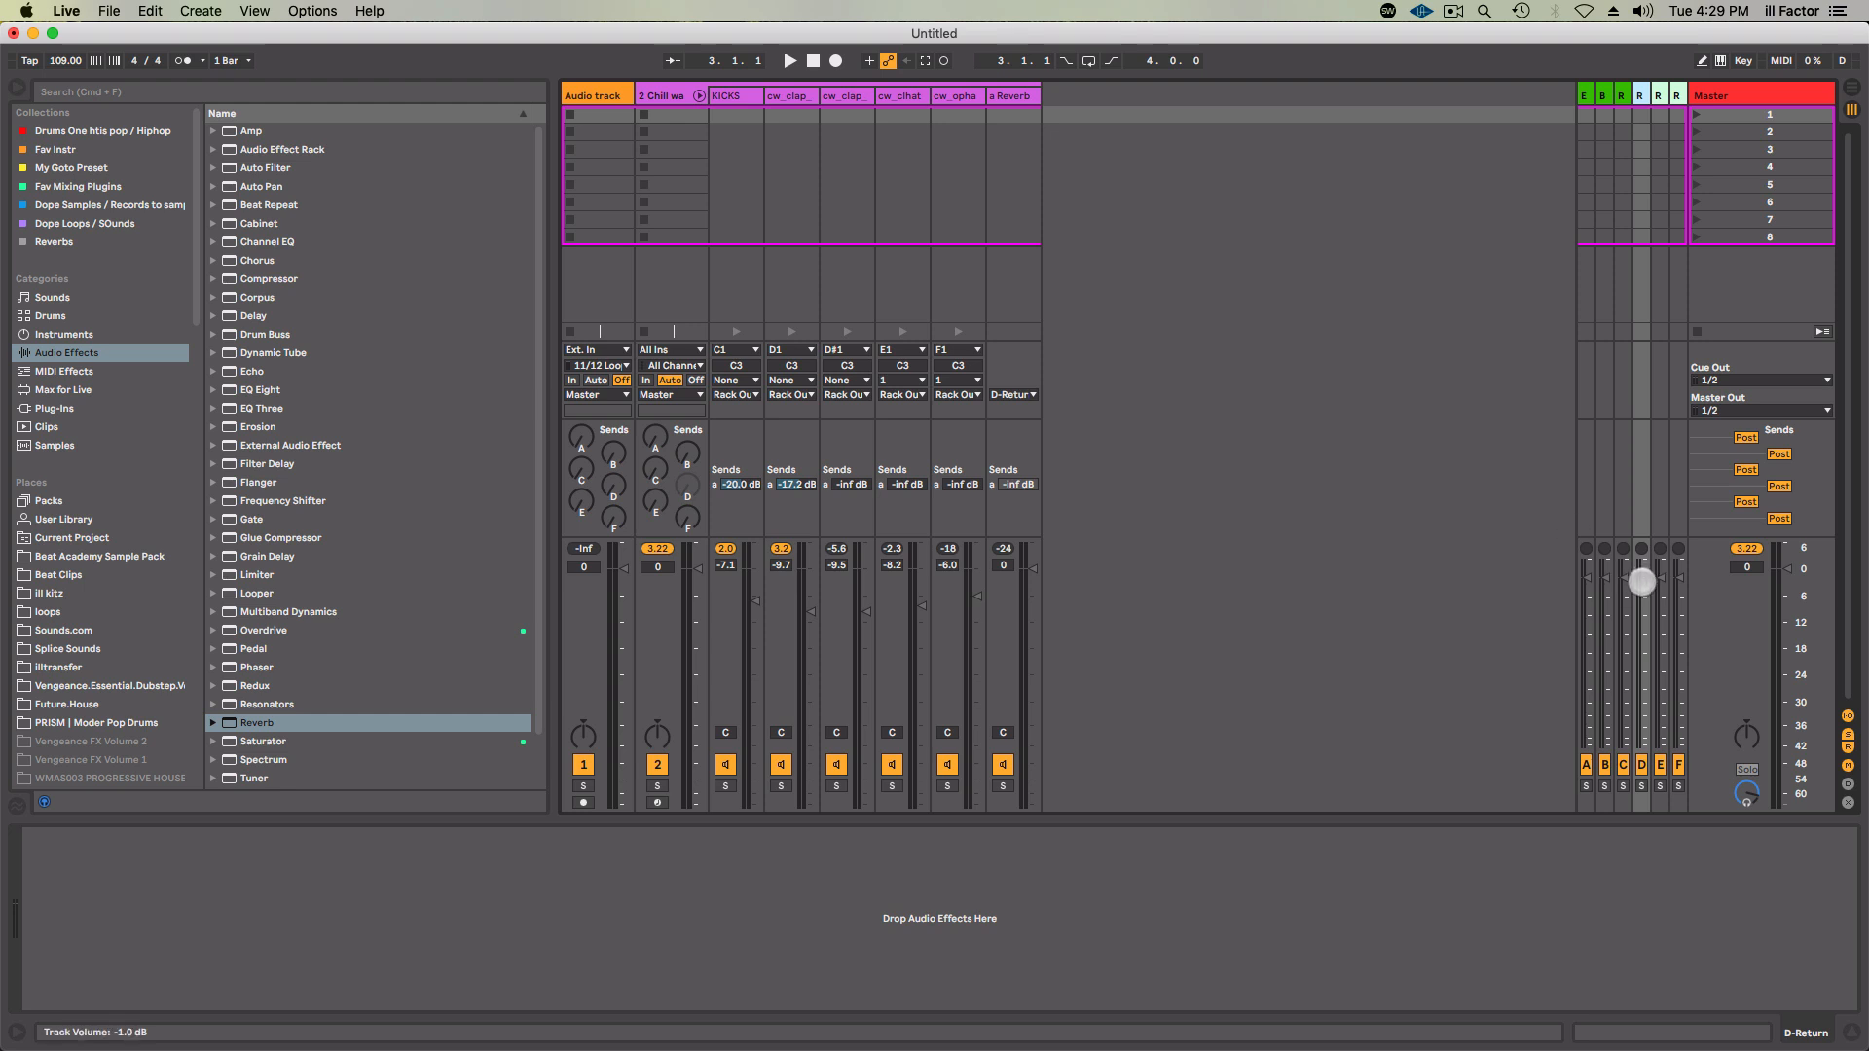
left_click(702, 95)
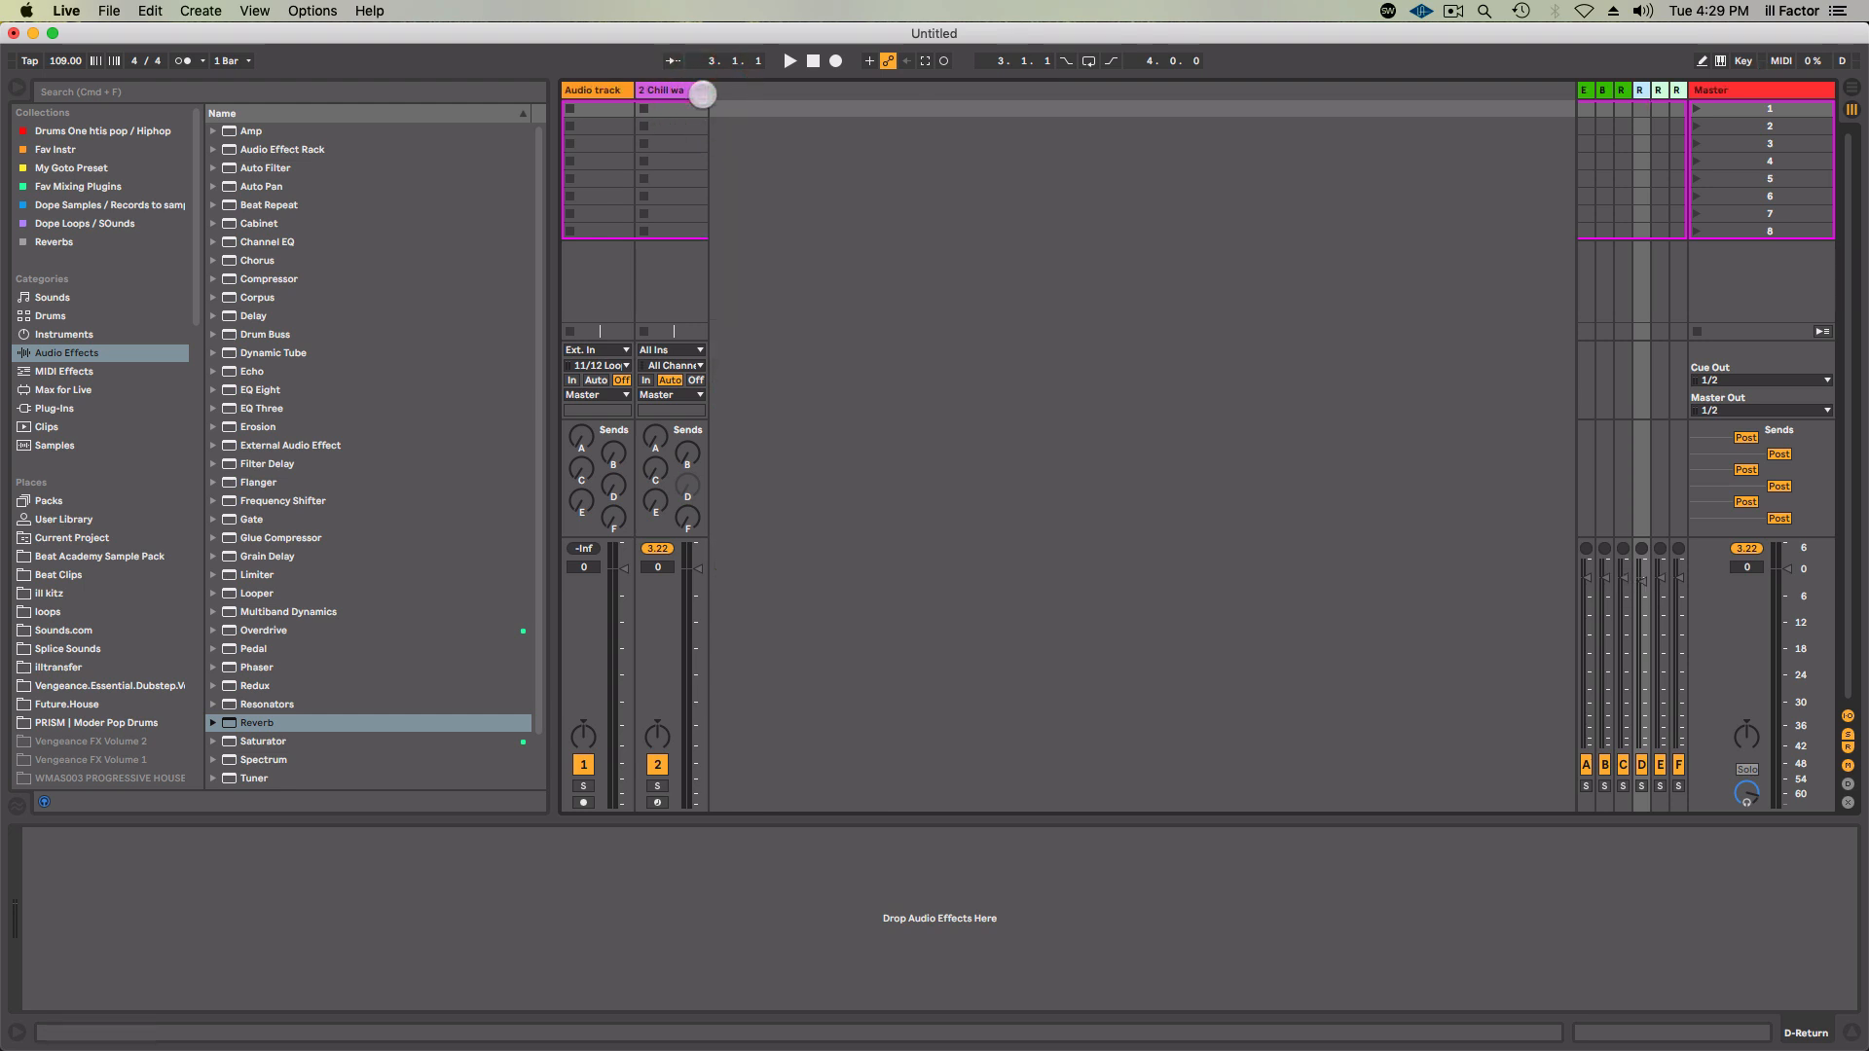